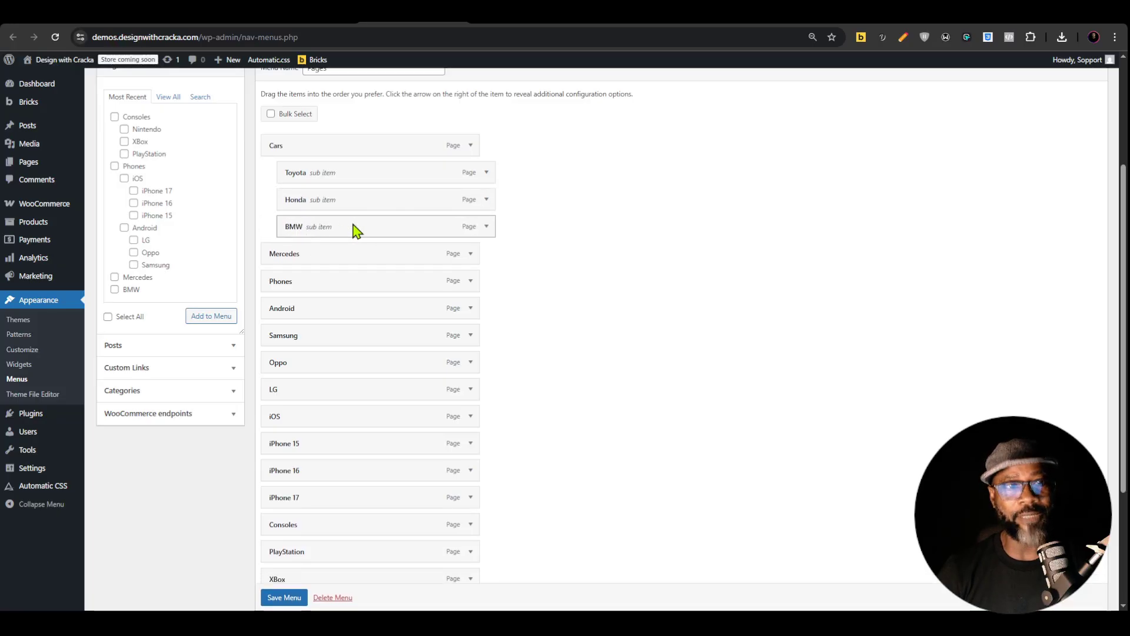
Make the Mercedes menu item a sub item of Cars, below BMW, in the Pages menu
drag(282, 255, 288, 257)
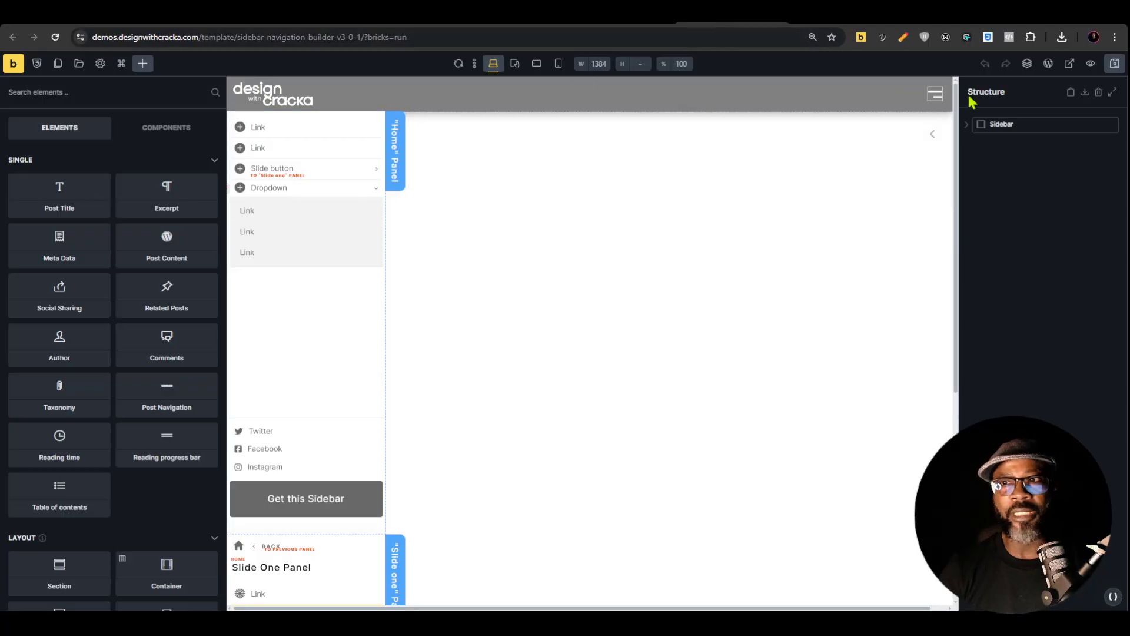
Preview the sidebar navigation template on the front end and try its dropdown and slide button
click(1069, 63)
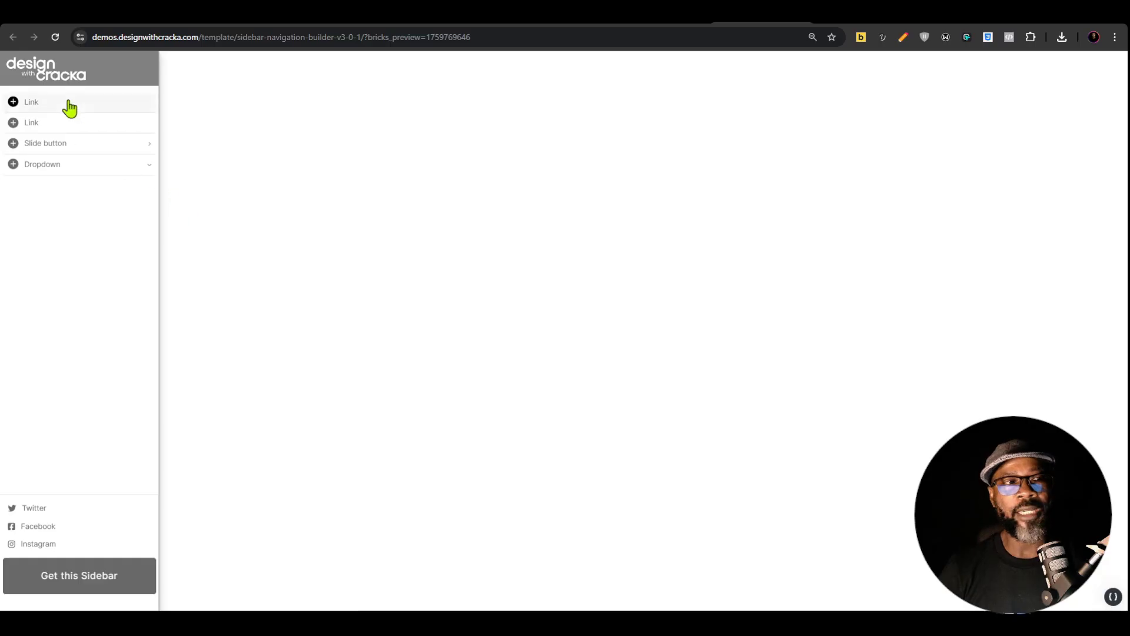
click(112, 180)
click(116, 143)
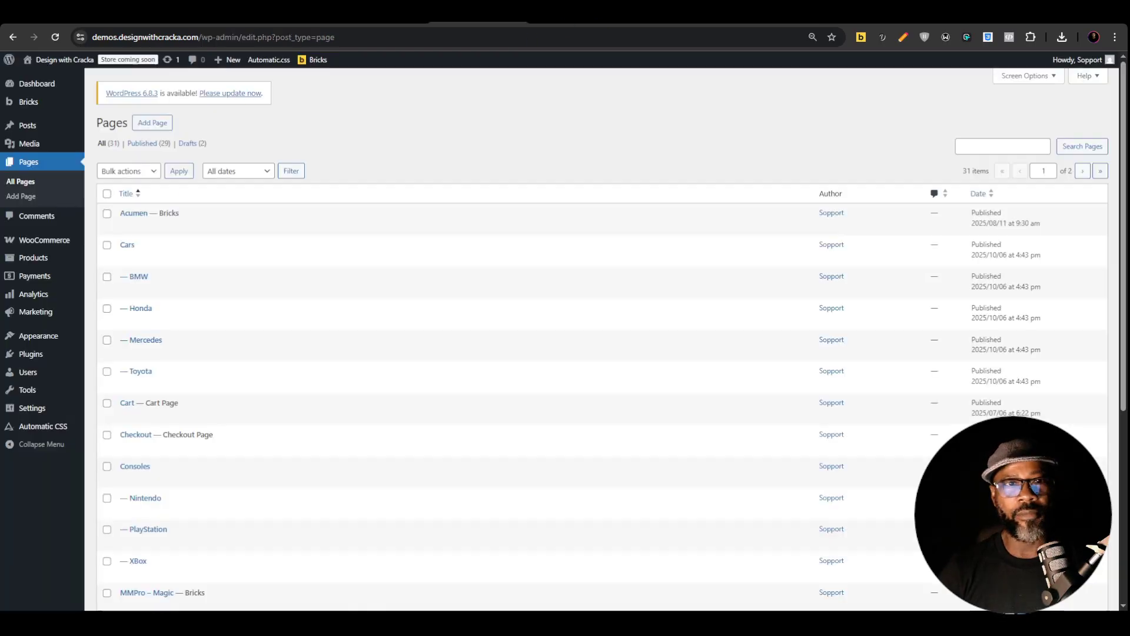
Review the parent and child page hierarchy of cars, consoles and phones across both pages of the WordPress page list
scroll(427, 221, down, 1)
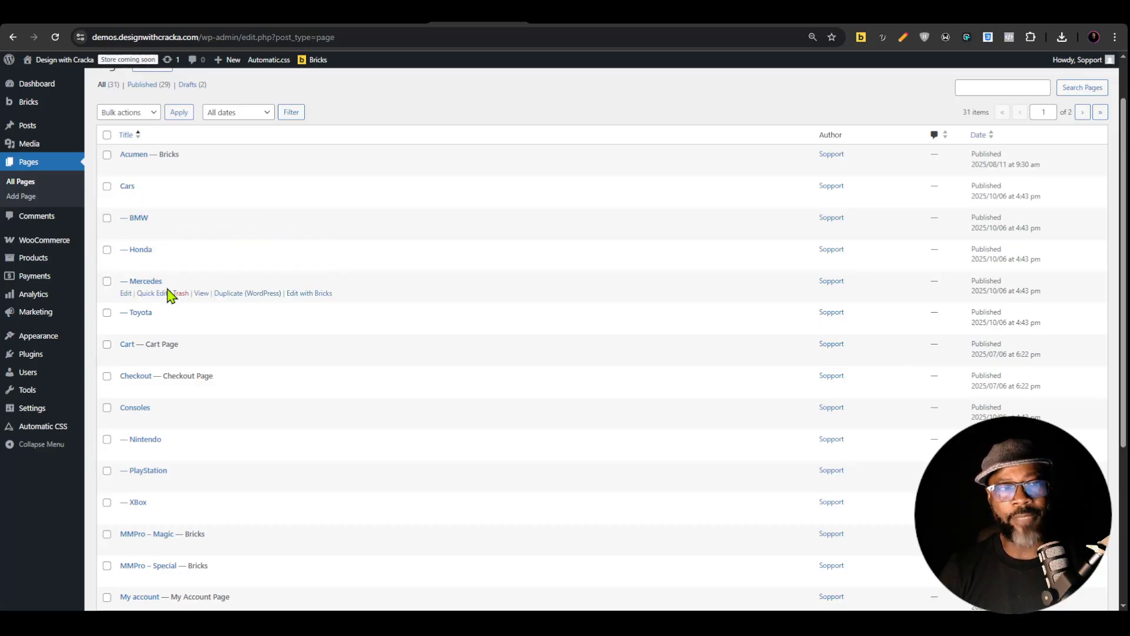
scroll(229, 311, down, 2)
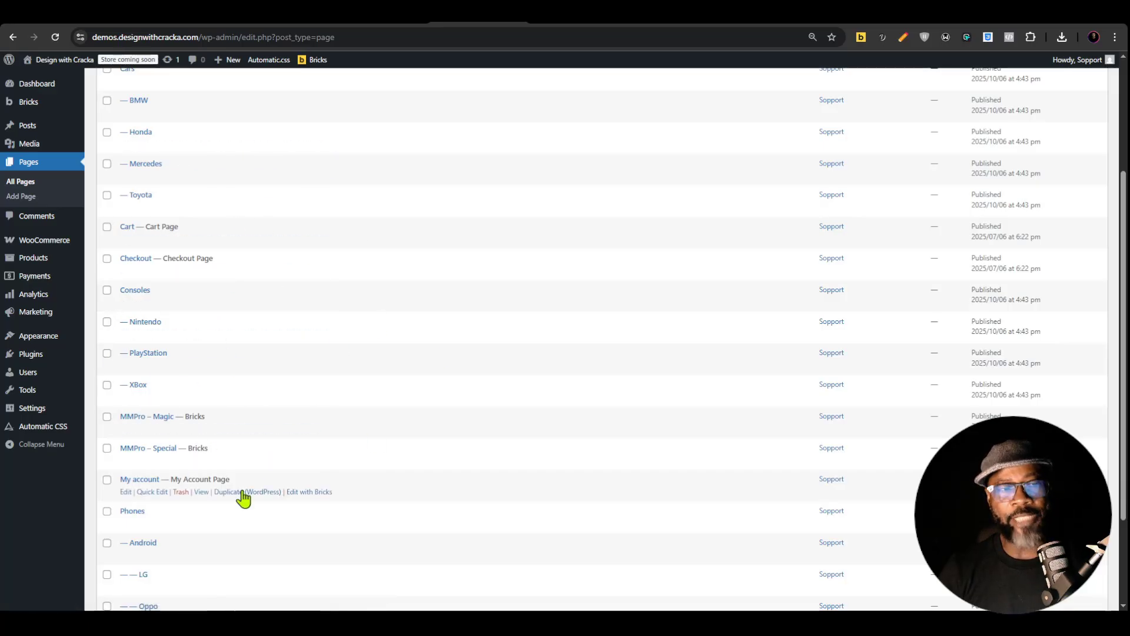
scroll(242, 488, down, 2)
scroll(182, 278, up, 2)
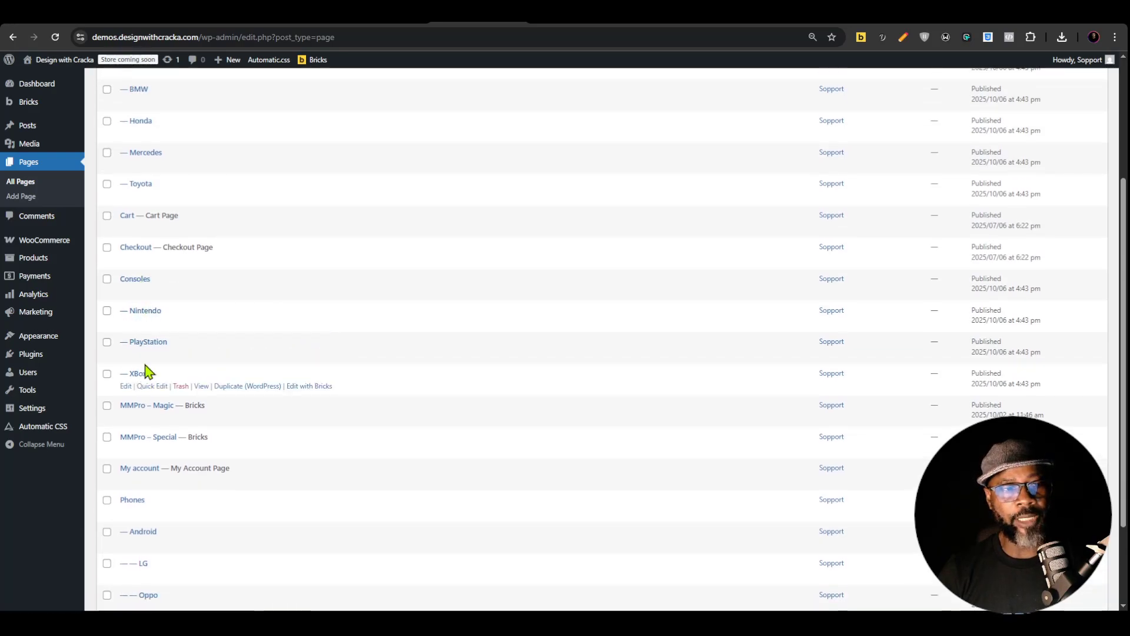
scroll(220, 374, down, 2)
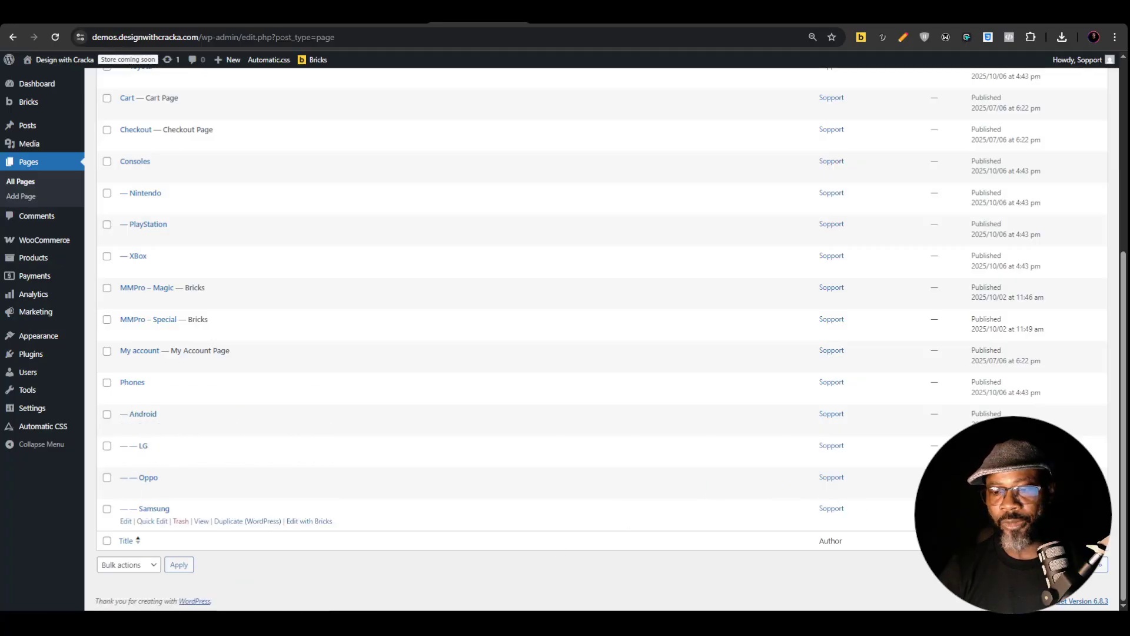
click(1090, 566)
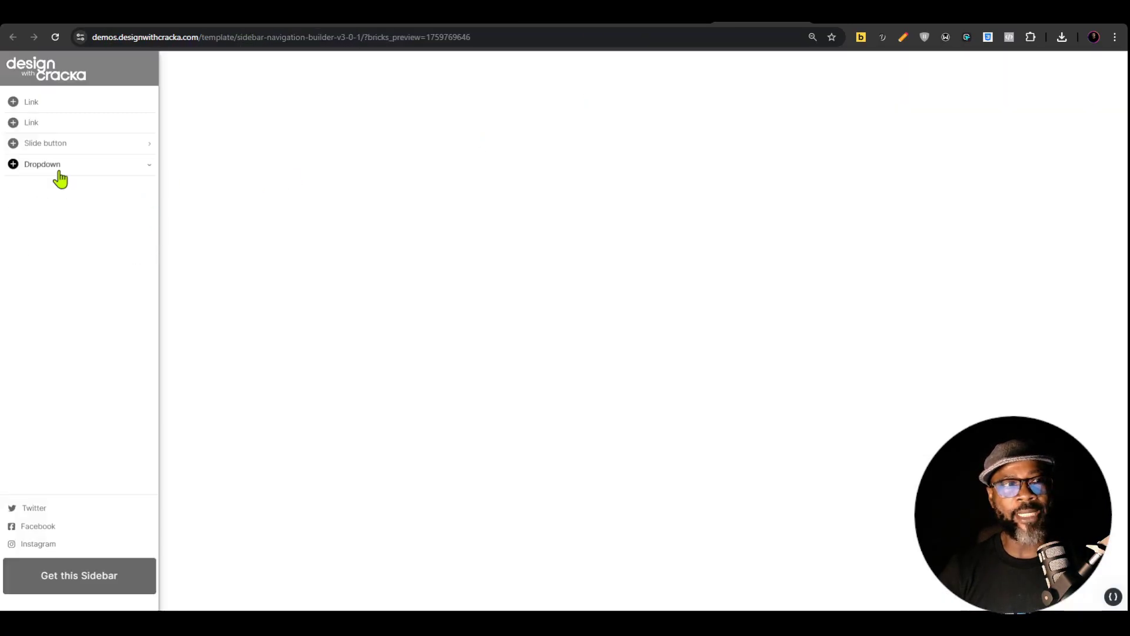
In the sidebar preview, expand and collapse the dropdown, open the Slide One Panel and return to the home panel
click(99, 169)
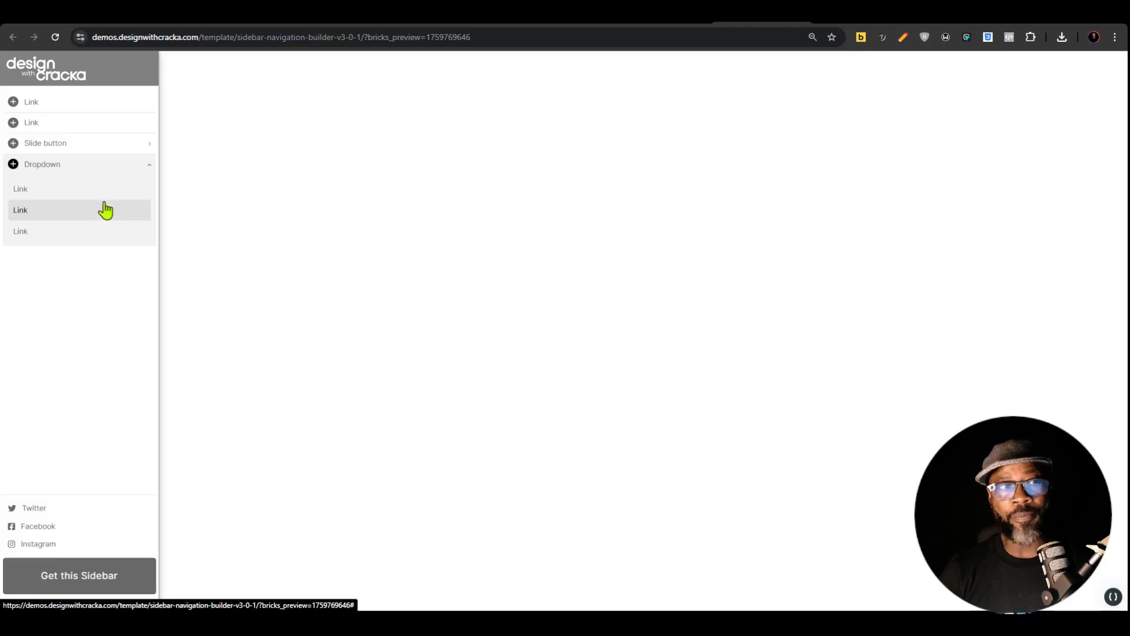
click(115, 164)
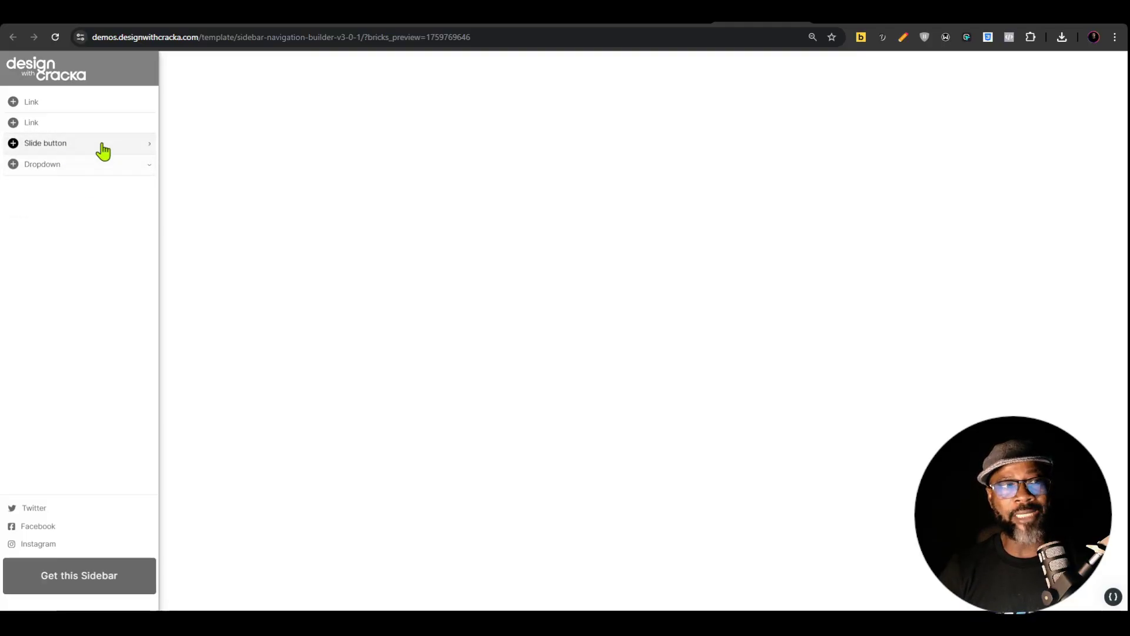
click(103, 150)
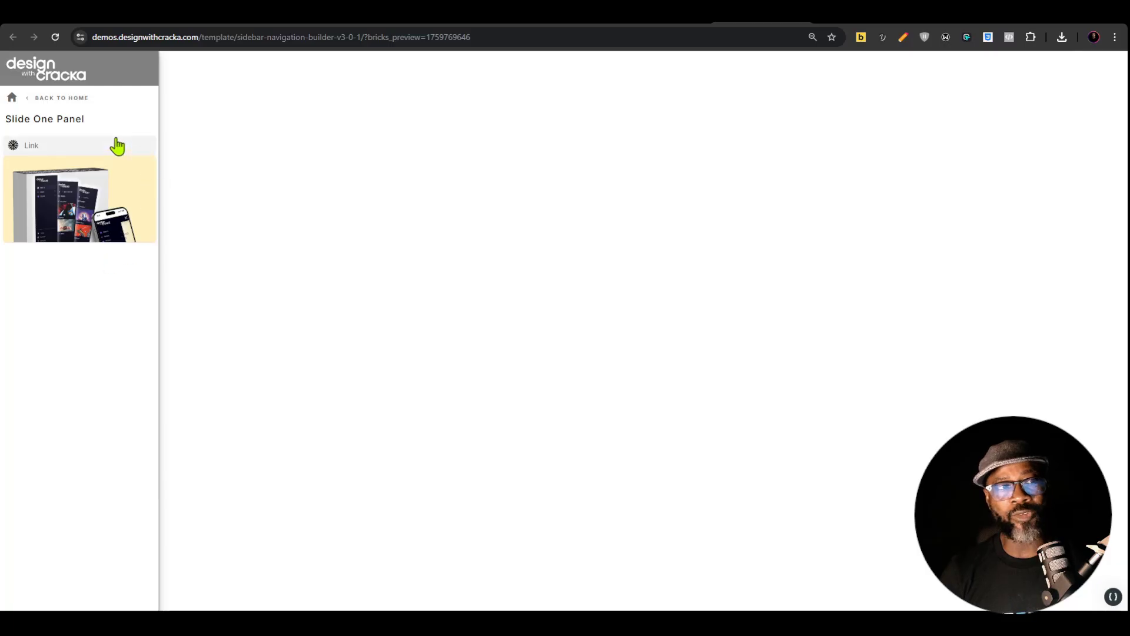
click(63, 99)
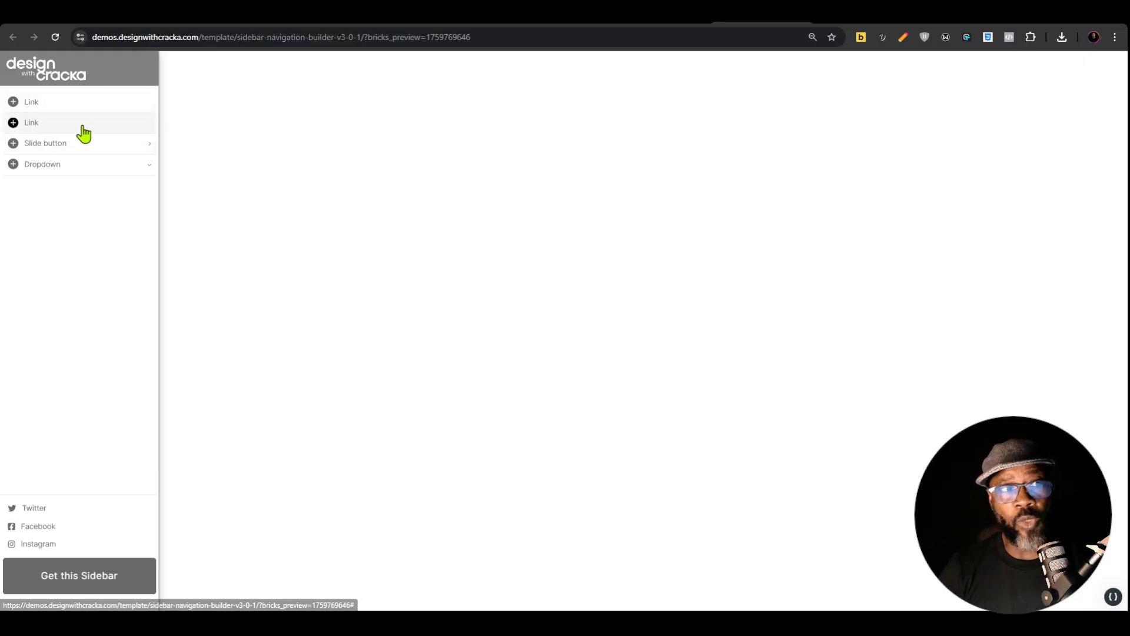
Search the plugin directory for "pages with categories and tags", then install and activate the Pages with category and tag plugin
key(ctrl+shift+Tab)
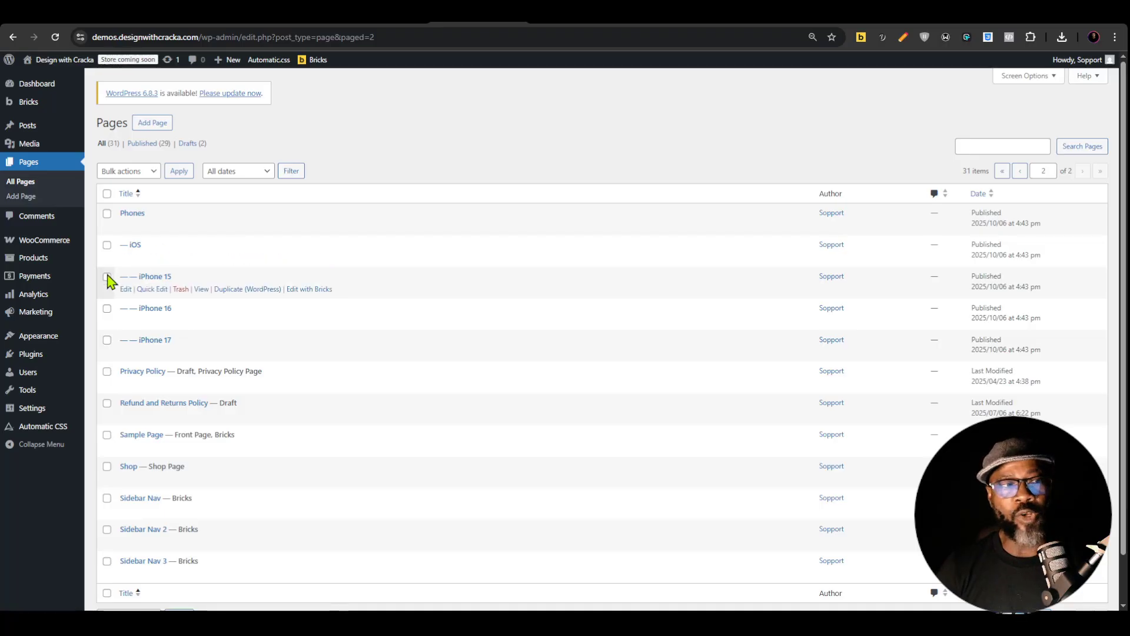
mouse_move(36, 353)
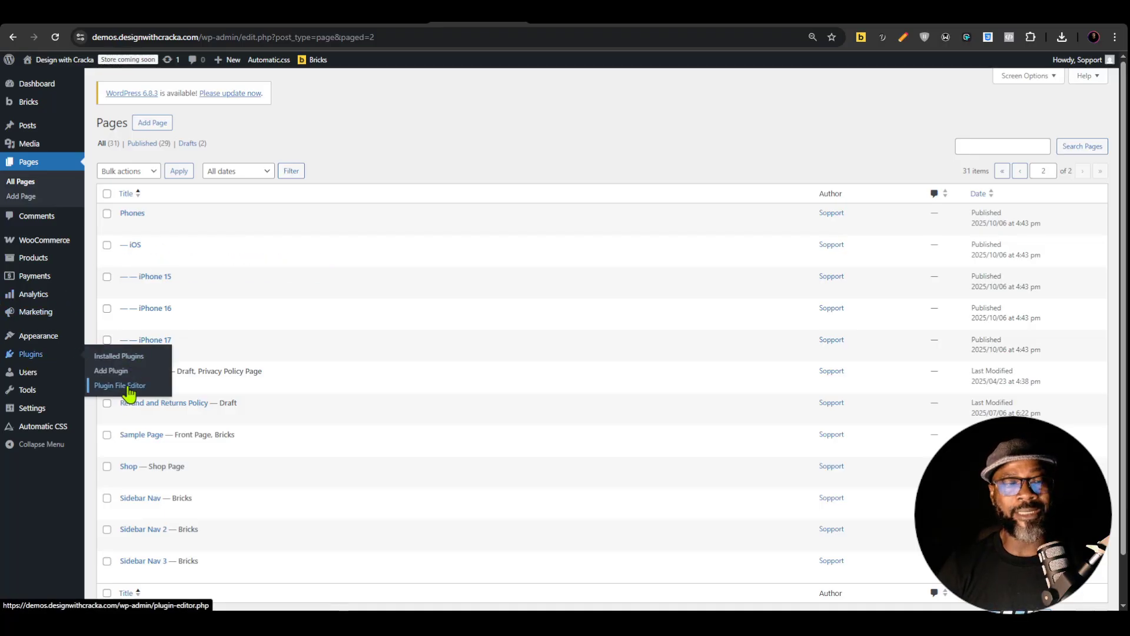
click(112, 370)
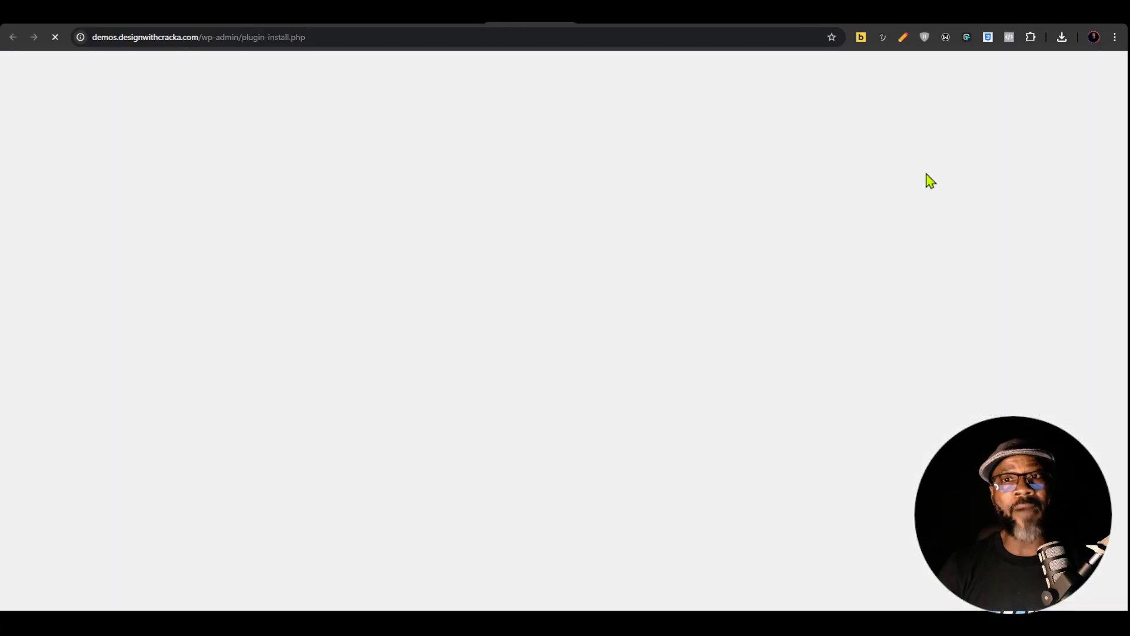
click(944, 153)
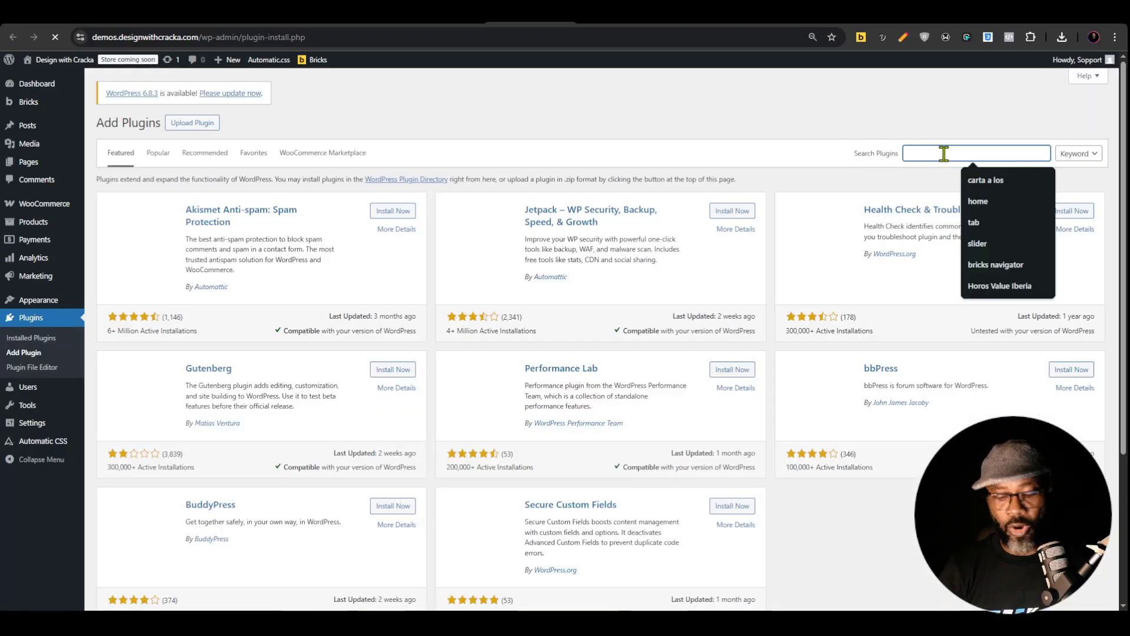
text(pages with ca)
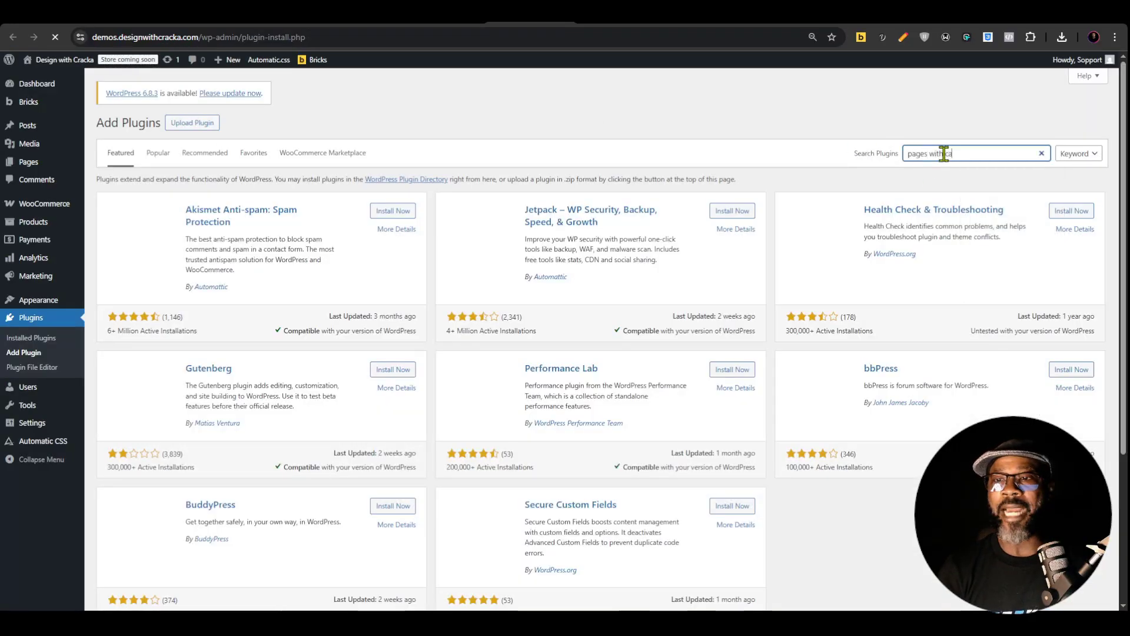
text(tegor)
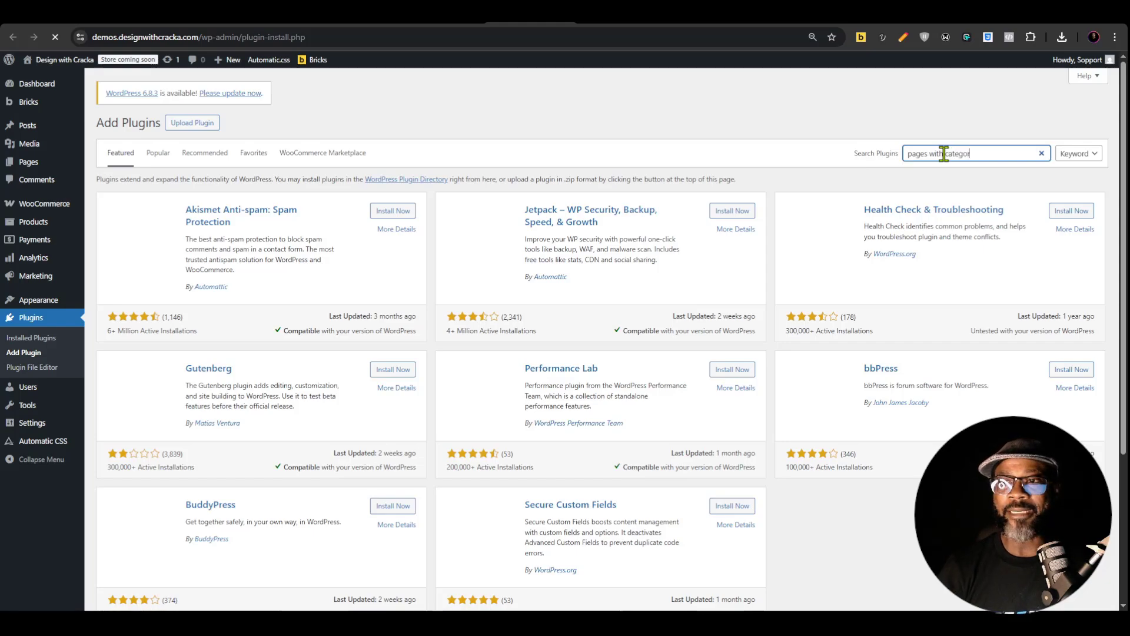
text(ies and tags)
click(390, 213)
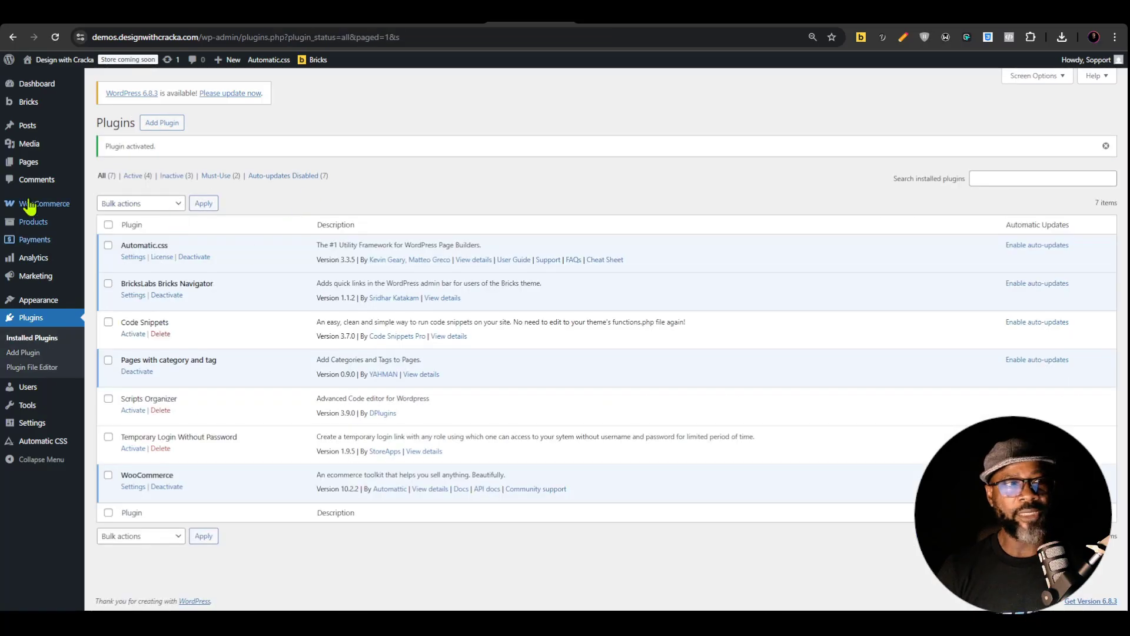
Create two page tags named "menu item" and "has child"
mouse_move(30, 167)
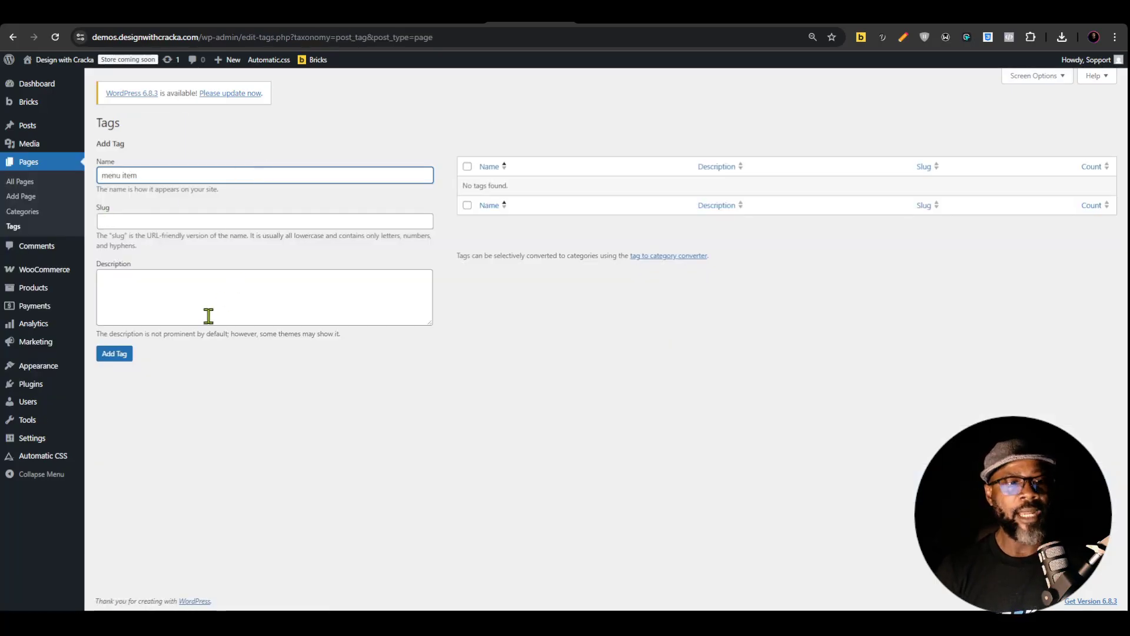
click(116, 353)
click(179, 206)
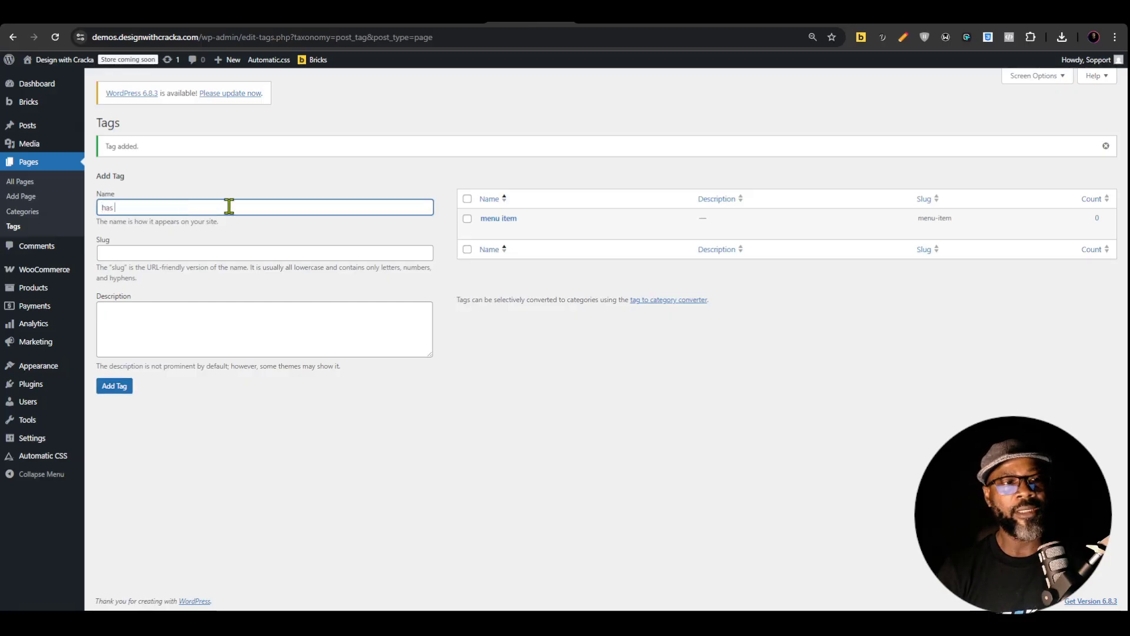
click(115, 387)
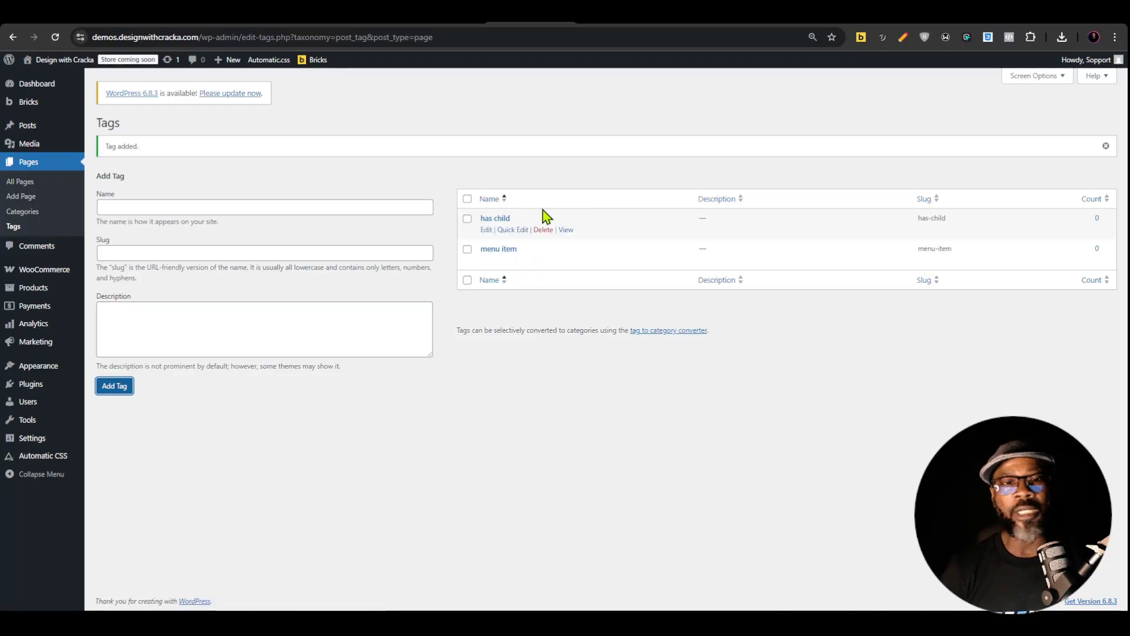
Quick-edit the Cars page to assign the tags "menu item" and "has child", and save the update
key(alt+Left)
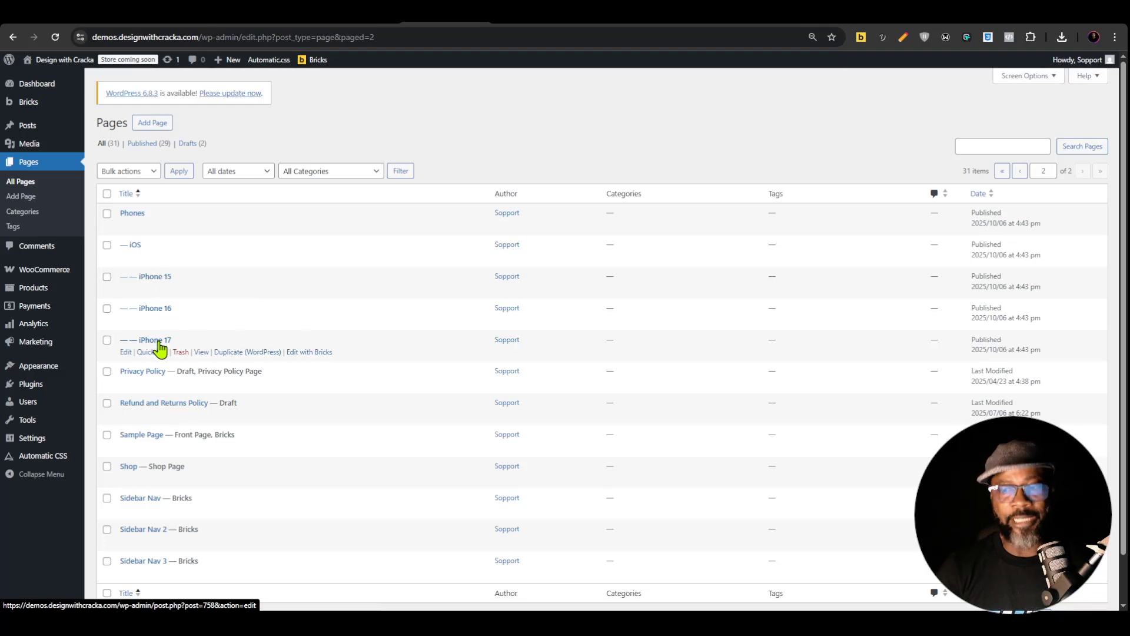
key(alt+Left)
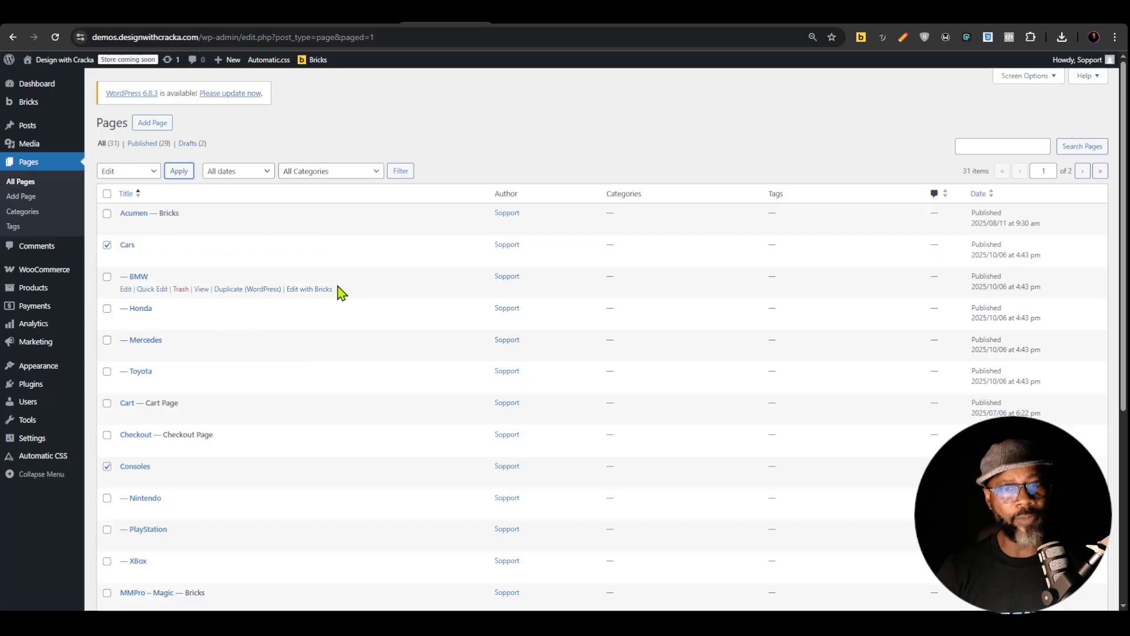
click(152, 258)
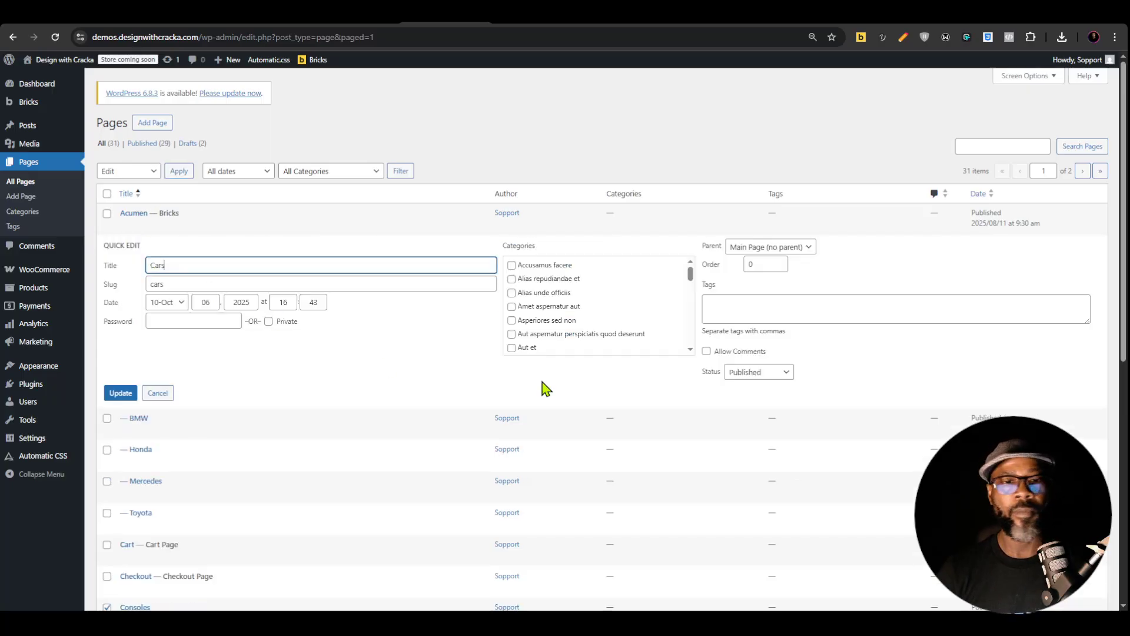
click(752, 305)
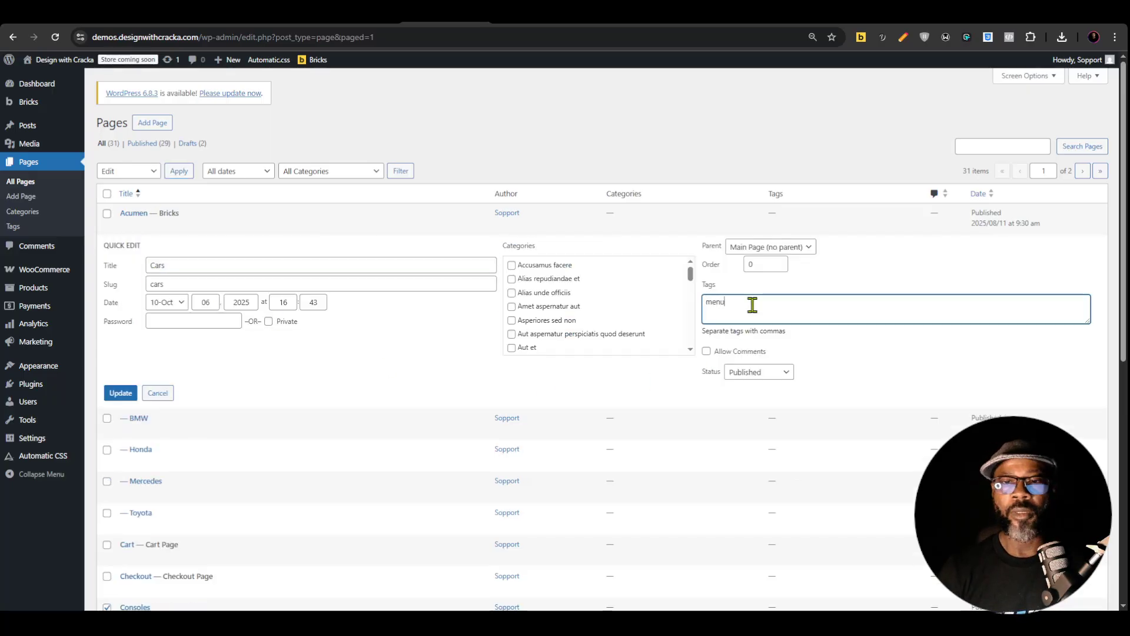
text(menu)
click(724, 333)
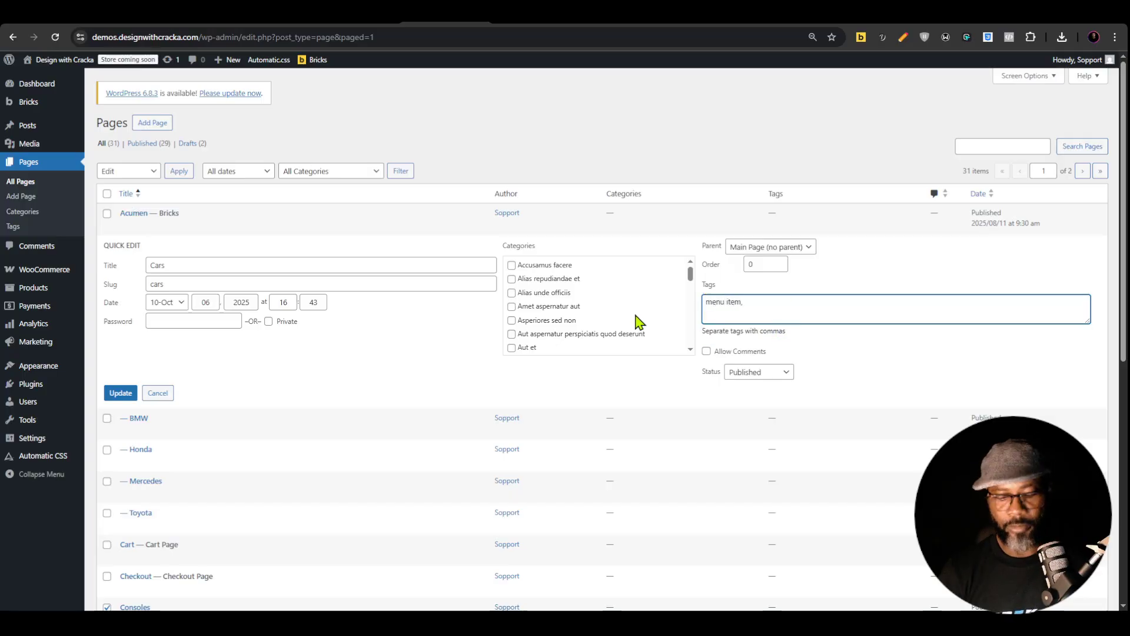
text(has)
click(730, 341)
click(121, 393)
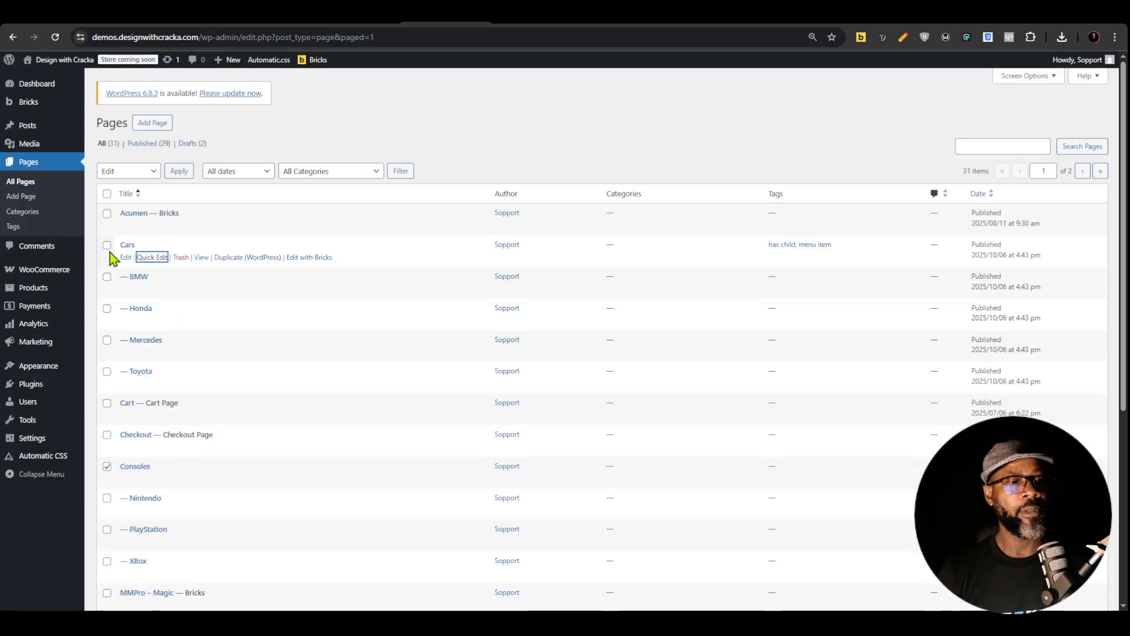
Assign the tags "has child" and "menu item" to the Consoles page and save the update
scroll(138, 251, down, 5)
click(145, 243)
text(has child, menu item)
click(119, 374)
Tag the Android page and the iOS page on the second list page with "has child", saving each update
click(152, 426)
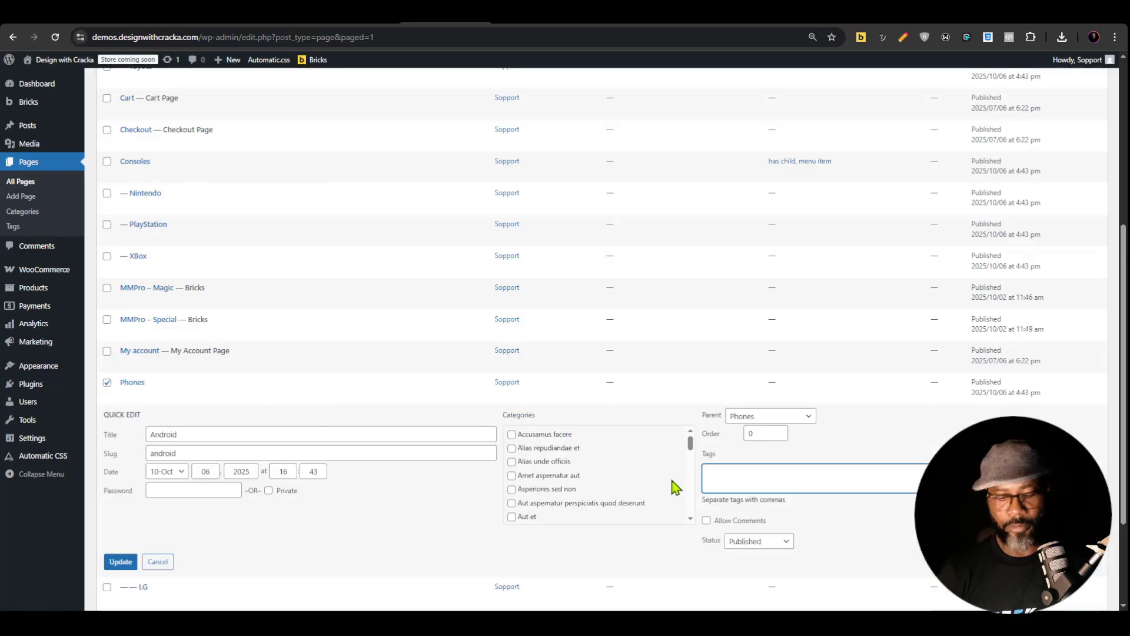
text(has child)
click(119, 559)
click(1083, 565)
click(152, 259)
text(has child)
click(118, 394)
Assign the tags "menu item" and "has child" to the Phones page and save the update
click(152, 228)
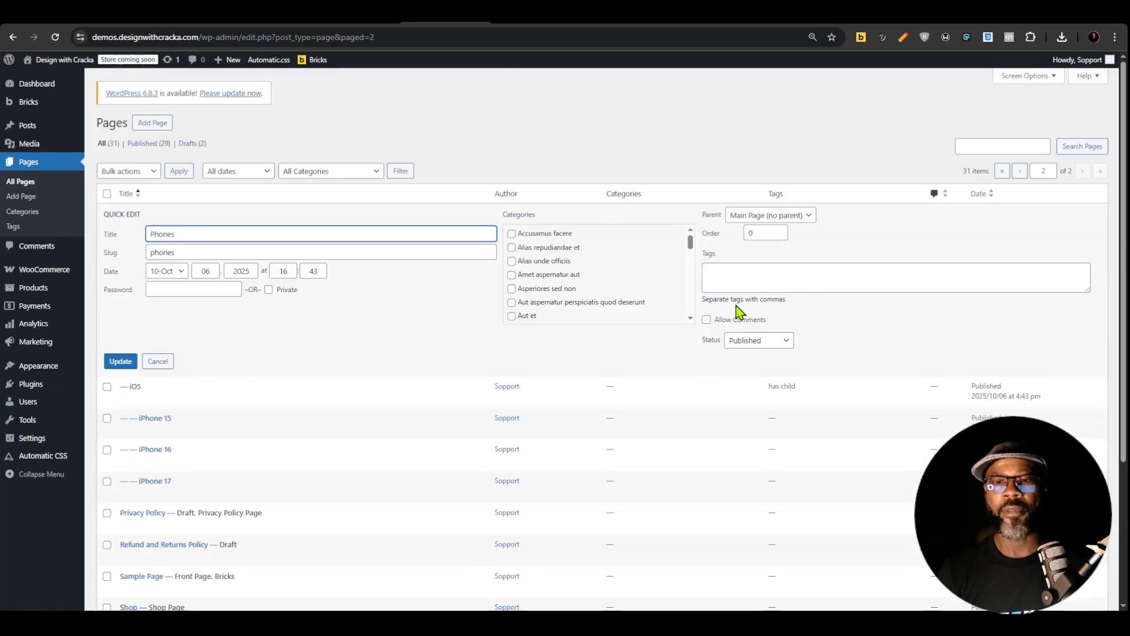
click(883, 277)
text(menu item, has child)
click(120, 361)
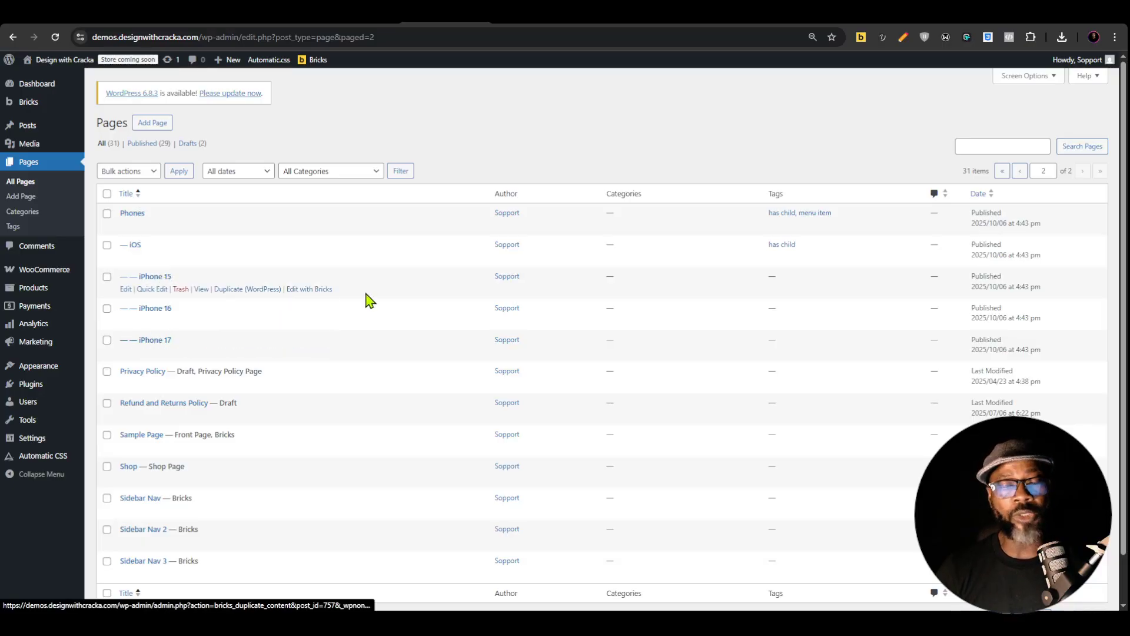
Assign the tag "menu item" to the Sidebar Nav page on the second list page and save the update
scroll(451, 425, down, 2)
scroll(590, 355, up, 2)
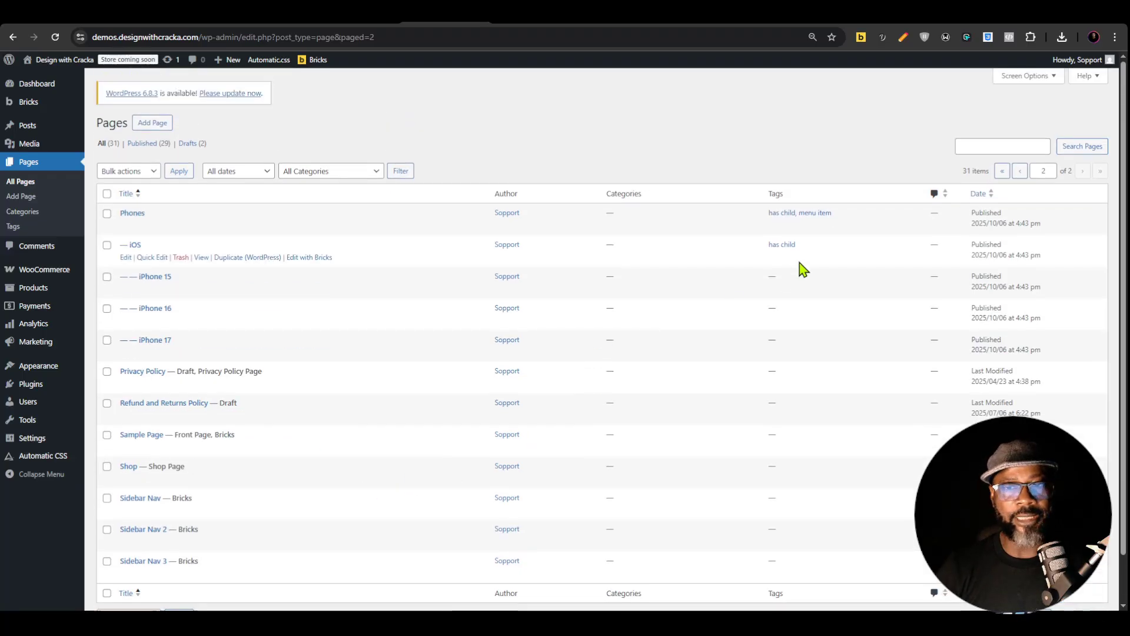
scroll(294, 345, down, 2)
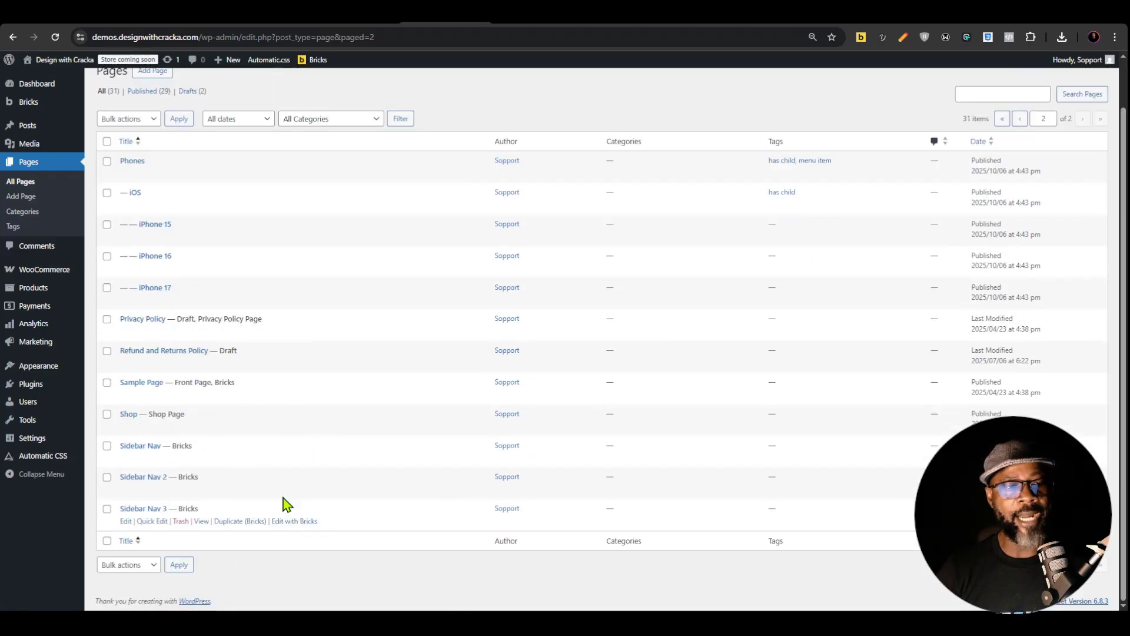
click(153, 457)
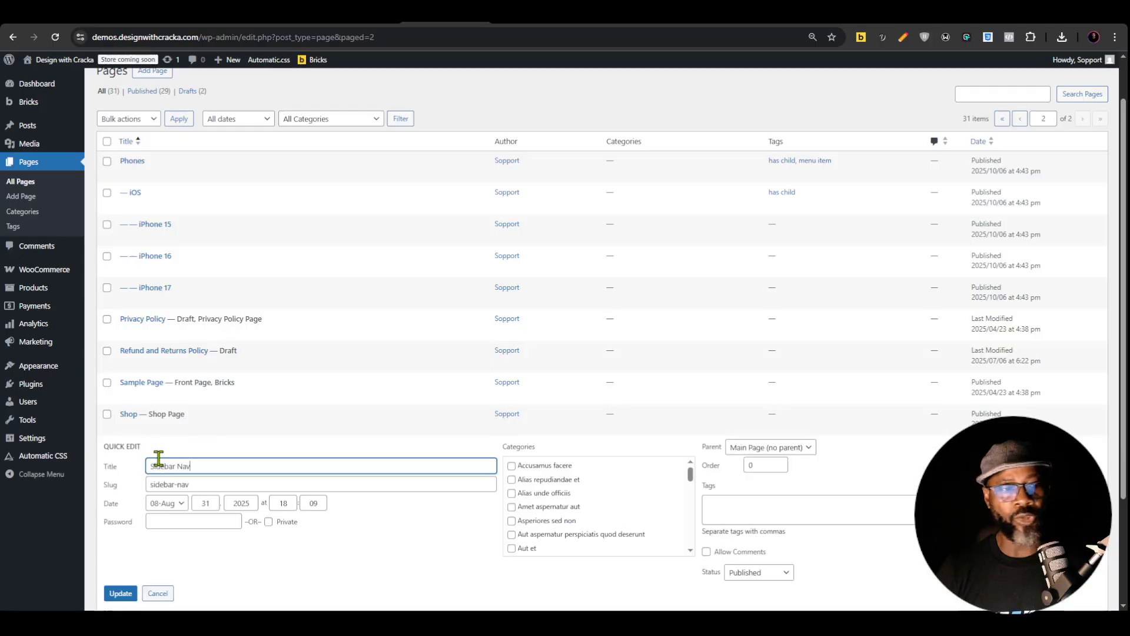
scroll(494, 411, down, 3)
click(757, 364)
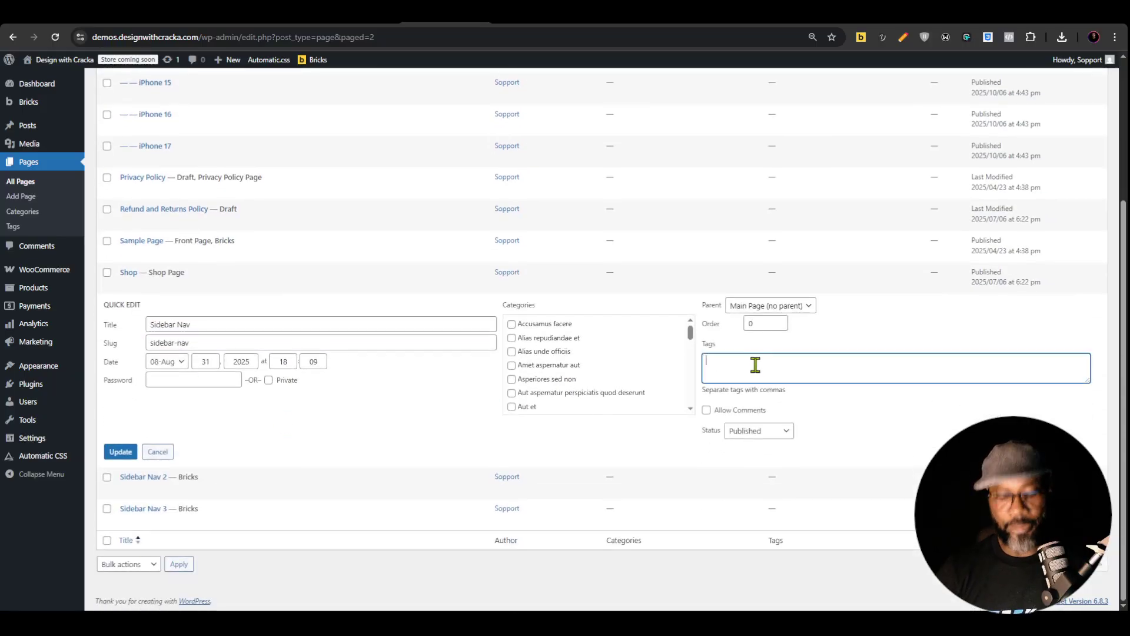
text(menu)
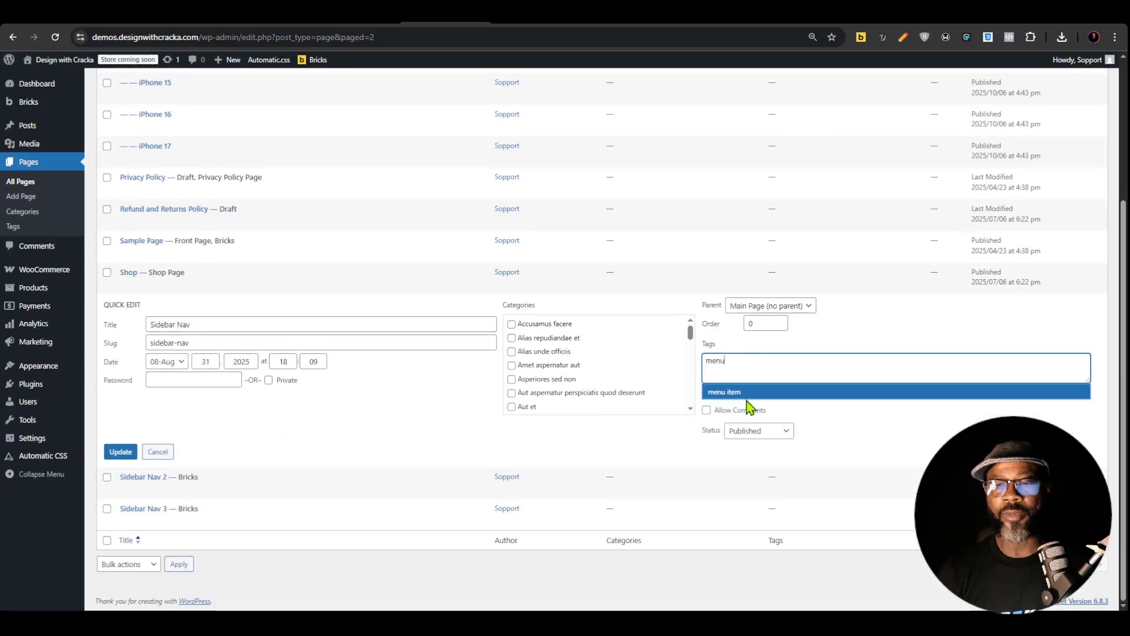
click(748, 390)
click(120, 451)
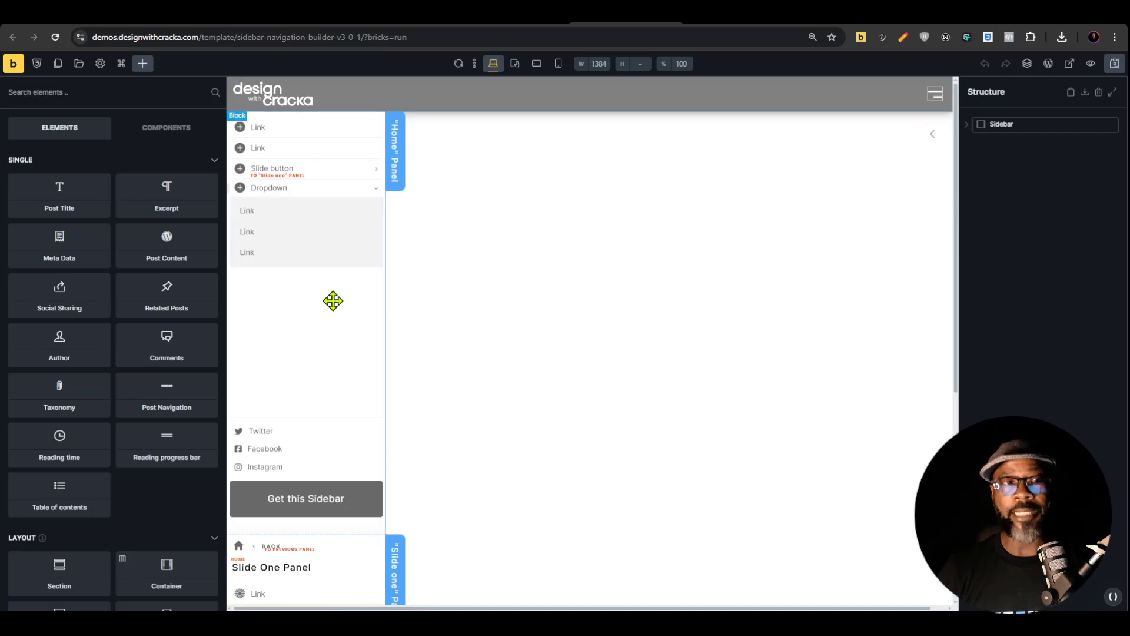
Examine how the sidebar template is structured, from the Home panel's link, slide button and dropdown to the Slide panel
click(971, 124)
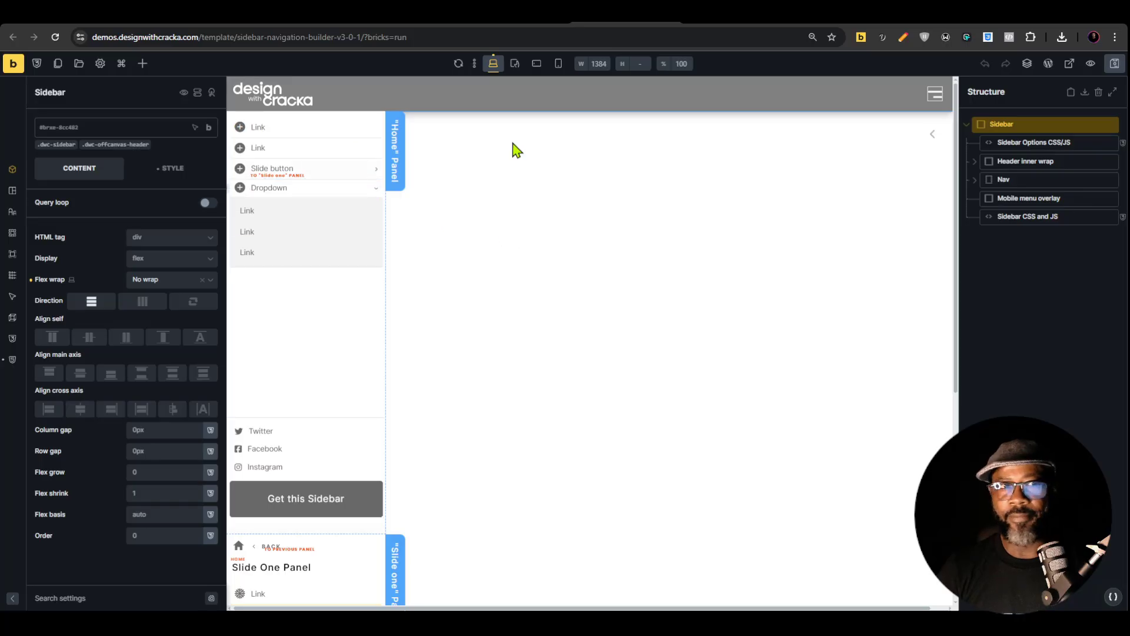
click(333, 126)
click(341, 168)
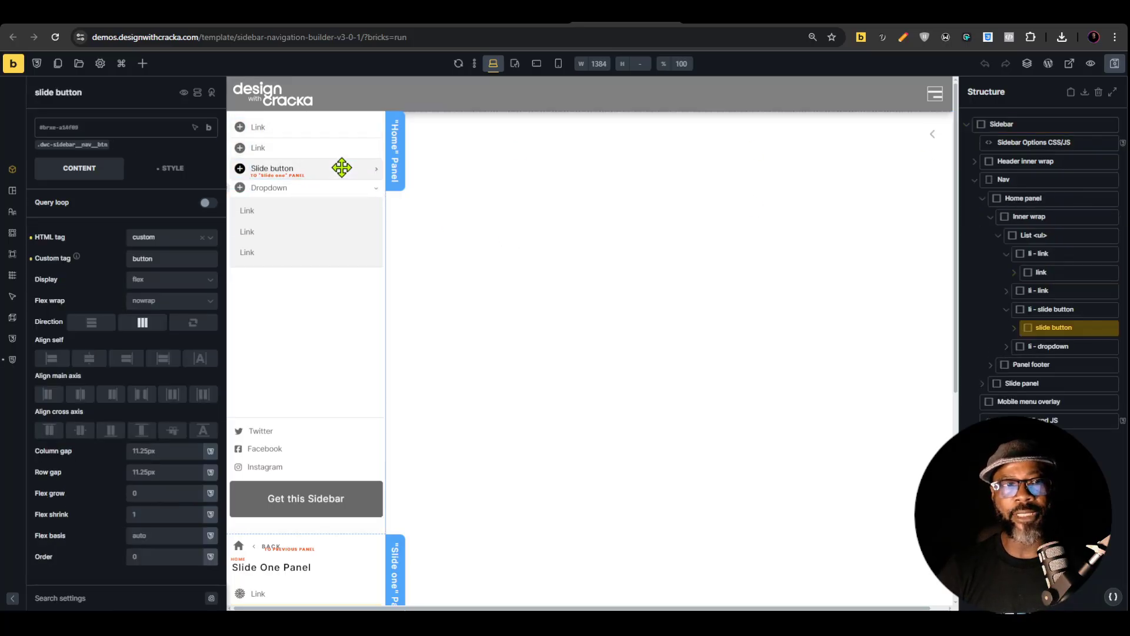
click(376, 188)
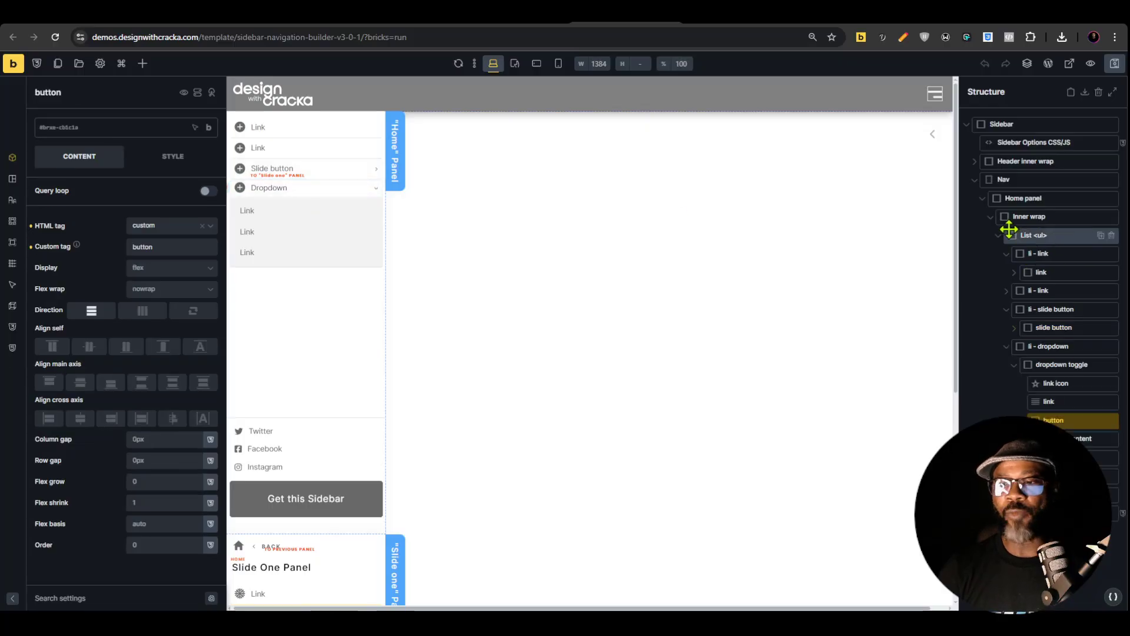
click(1008, 348)
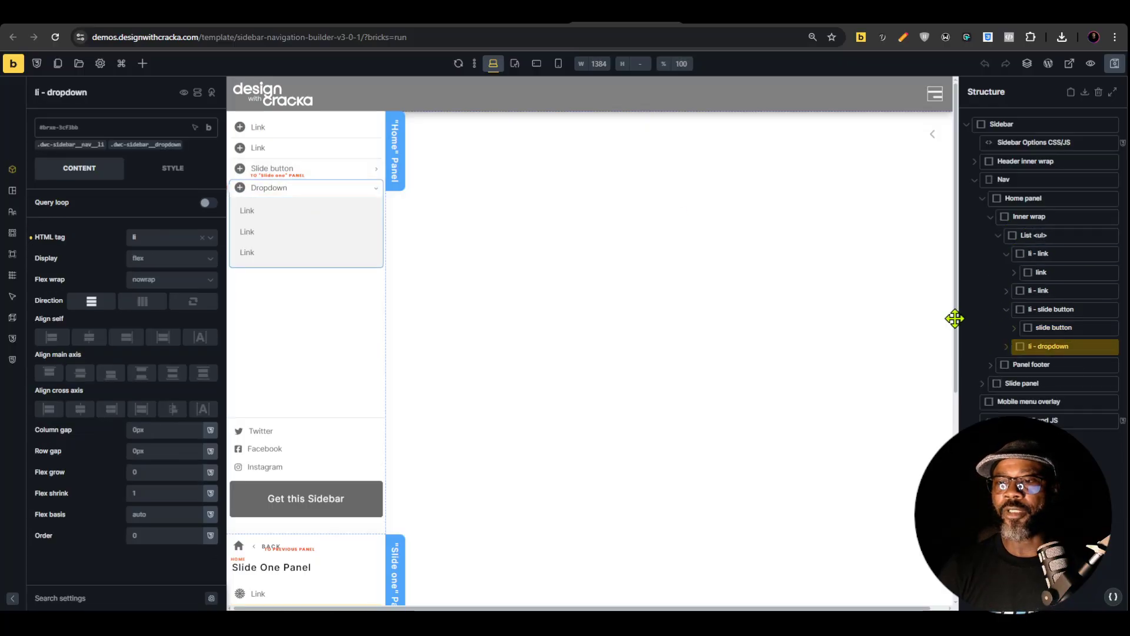
click(1023, 383)
scroll(358, 321, up, 4)
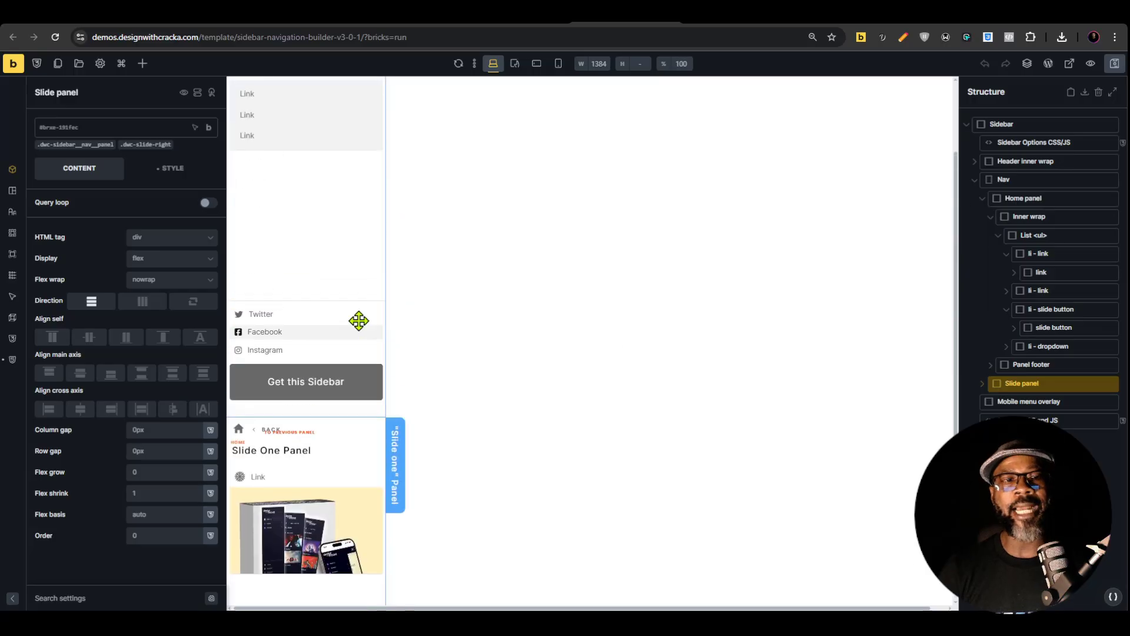
scroll(358, 321, up, 2)
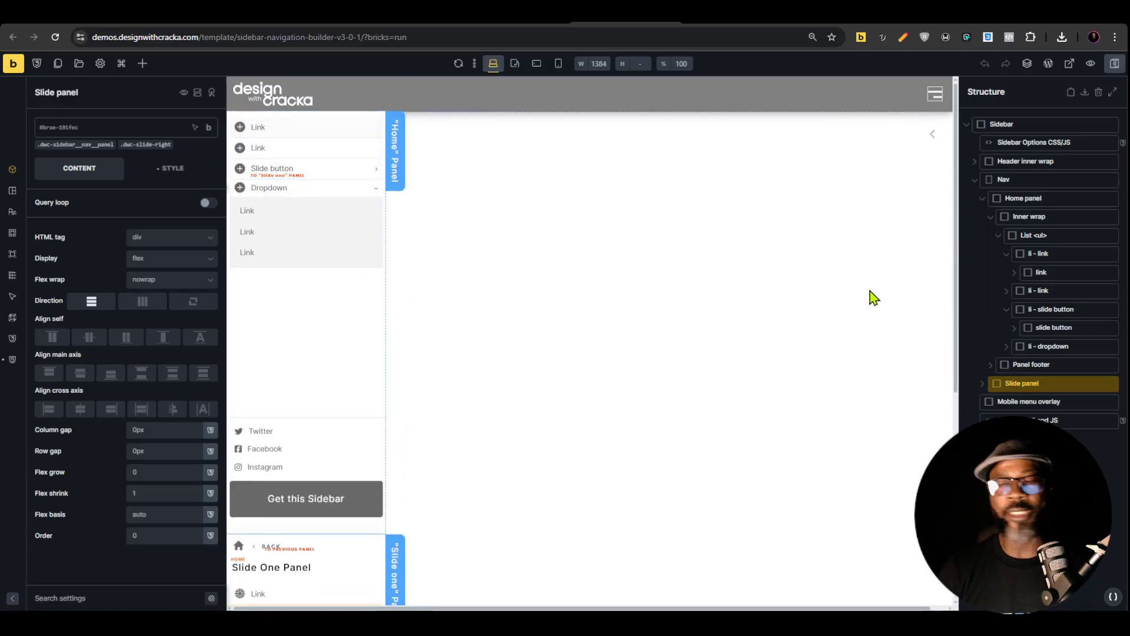
Inspect the first "li - link" item in the Home panel list and the link element nested inside it
click(1013, 254)
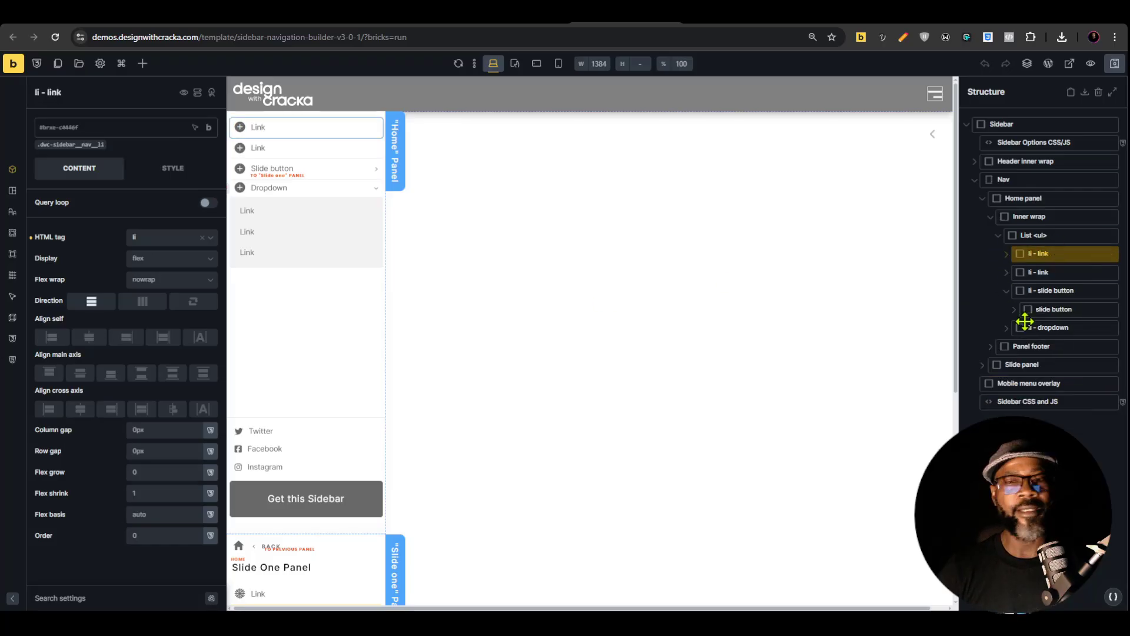
click(1009, 290)
click(1024, 255)
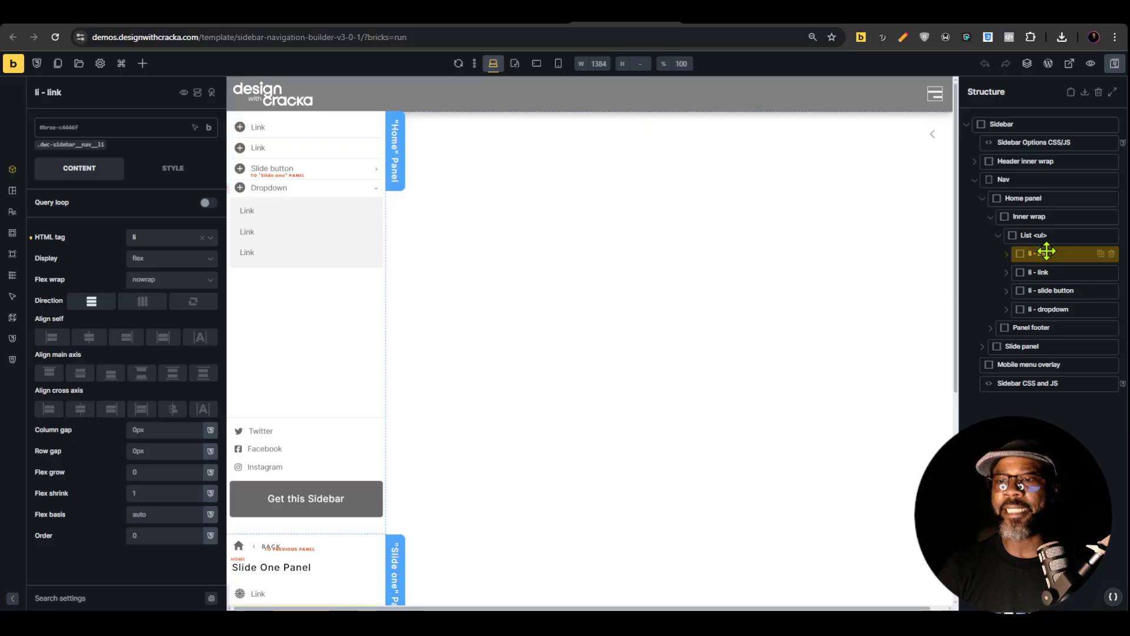
click(1012, 254)
click(1046, 271)
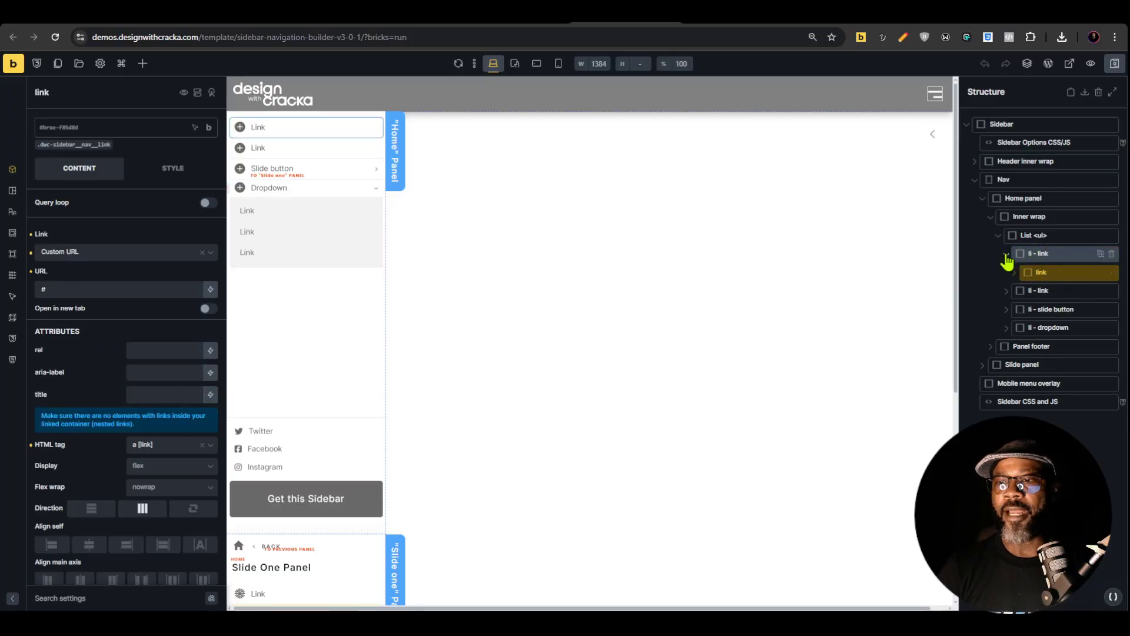
click(1006, 253)
Inspect the elements nested in the "li - slide button" and "li - dropdown" items, including the dropdown toggle and dropdown content
click(1035, 290)
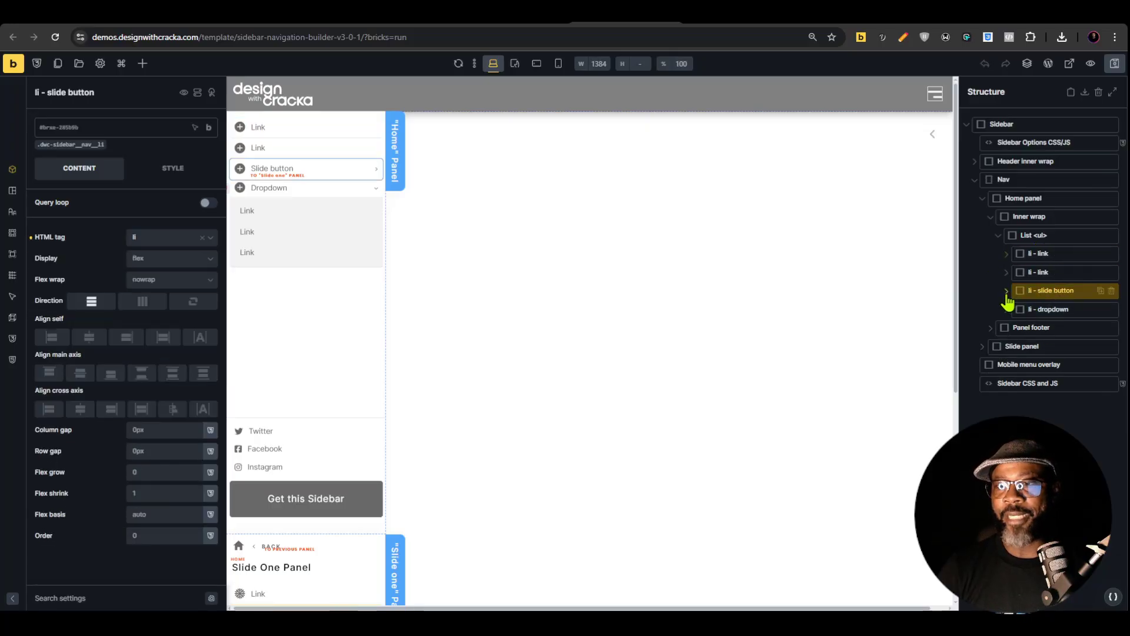
click(1006, 290)
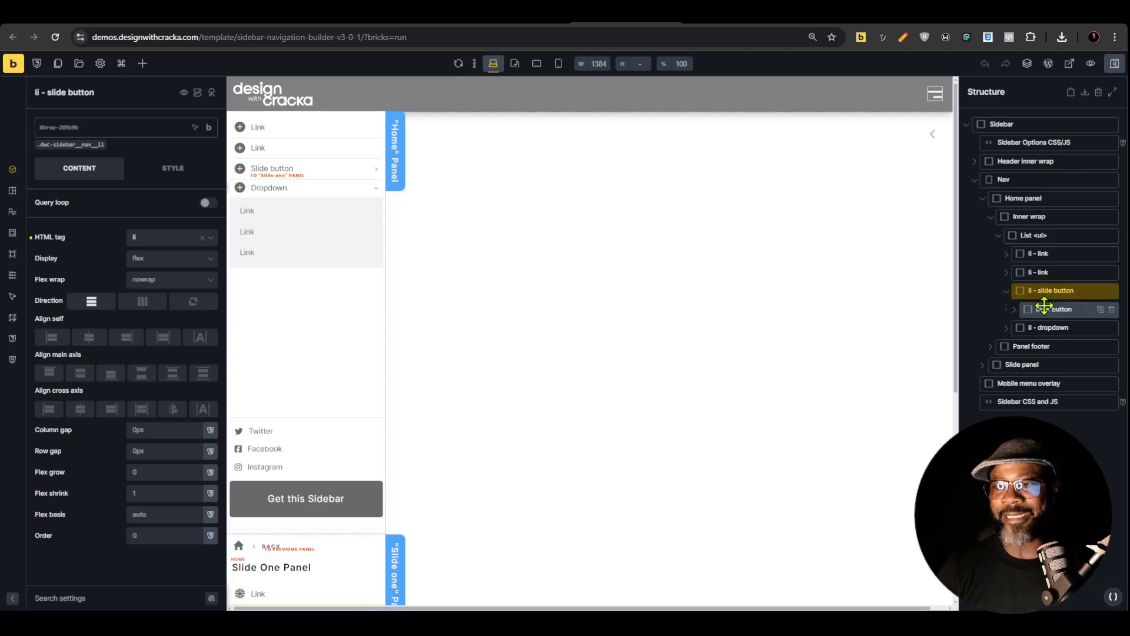
click(1007, 291)
click(1010, 309)
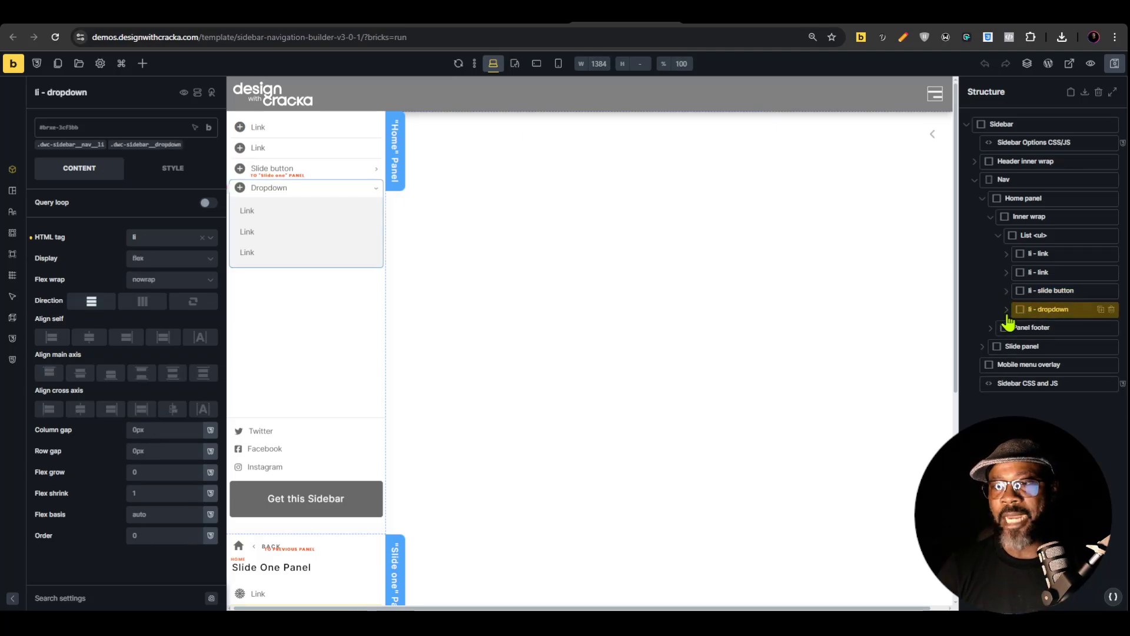
click(1006, 310)
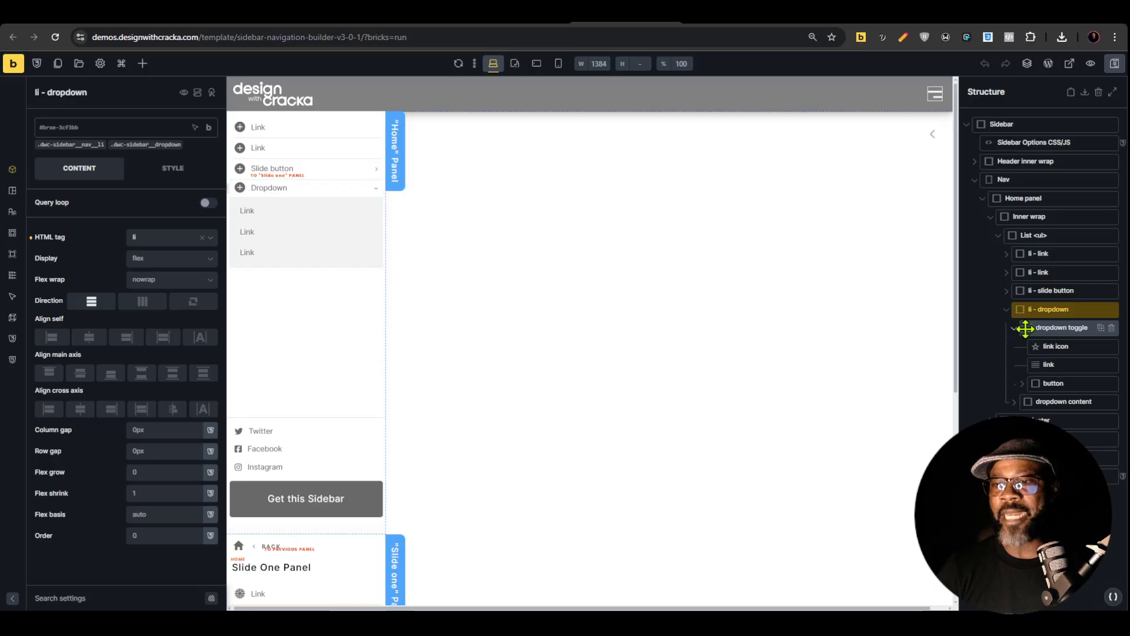
click(1045, 328)
click(1066, 343)
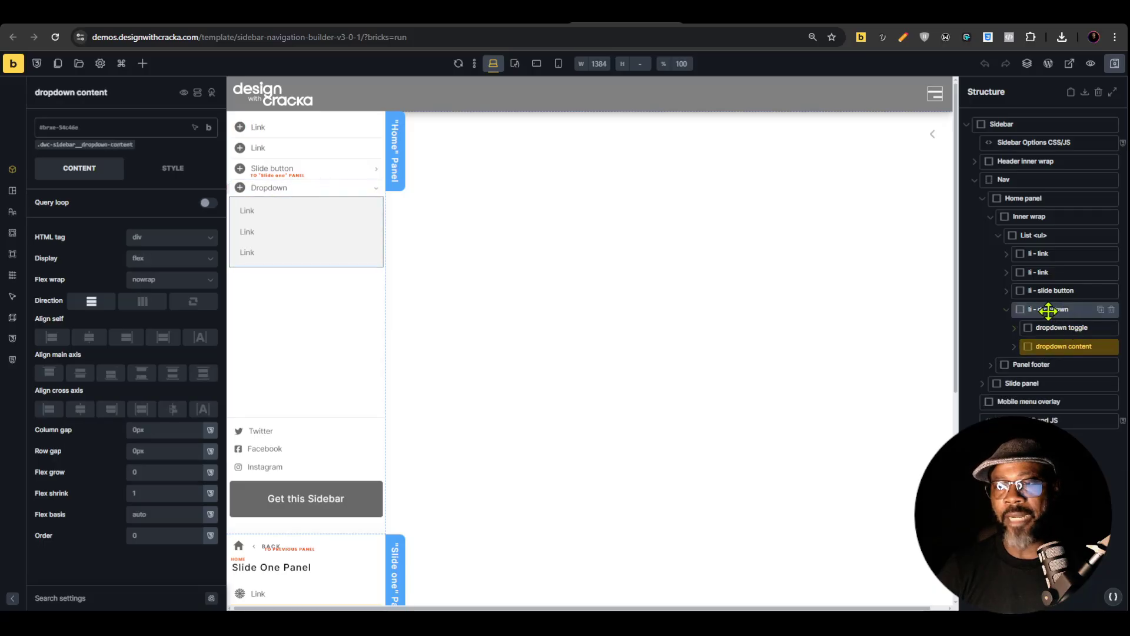
click(1008, 309)
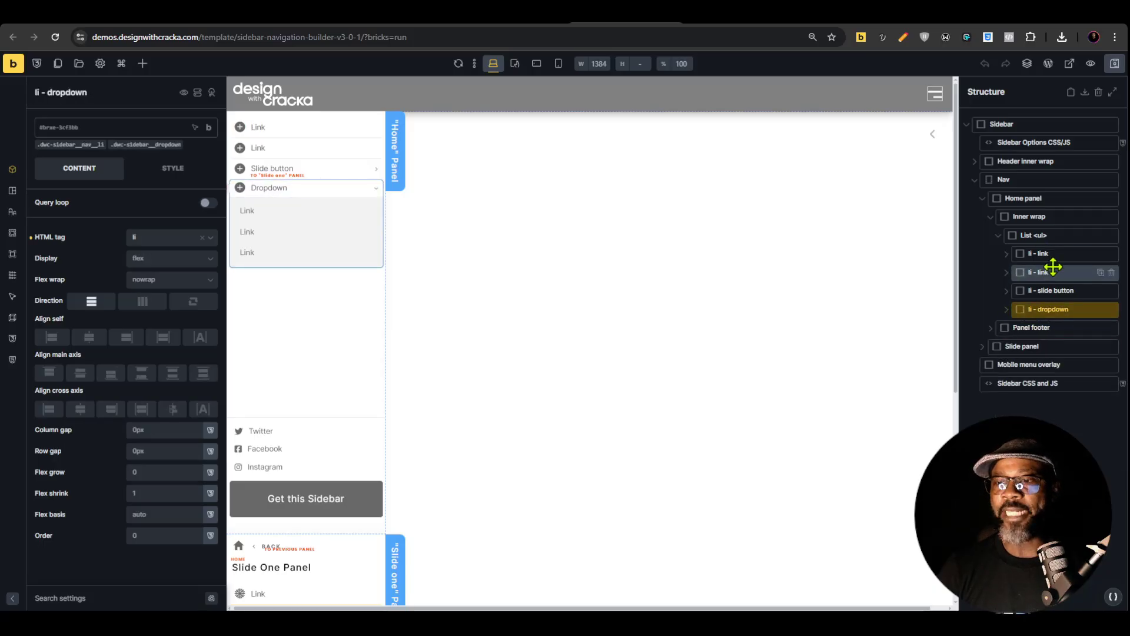
Delete the second "li - link" item from the Home panel list and select the remaining one
click(1067, 271)
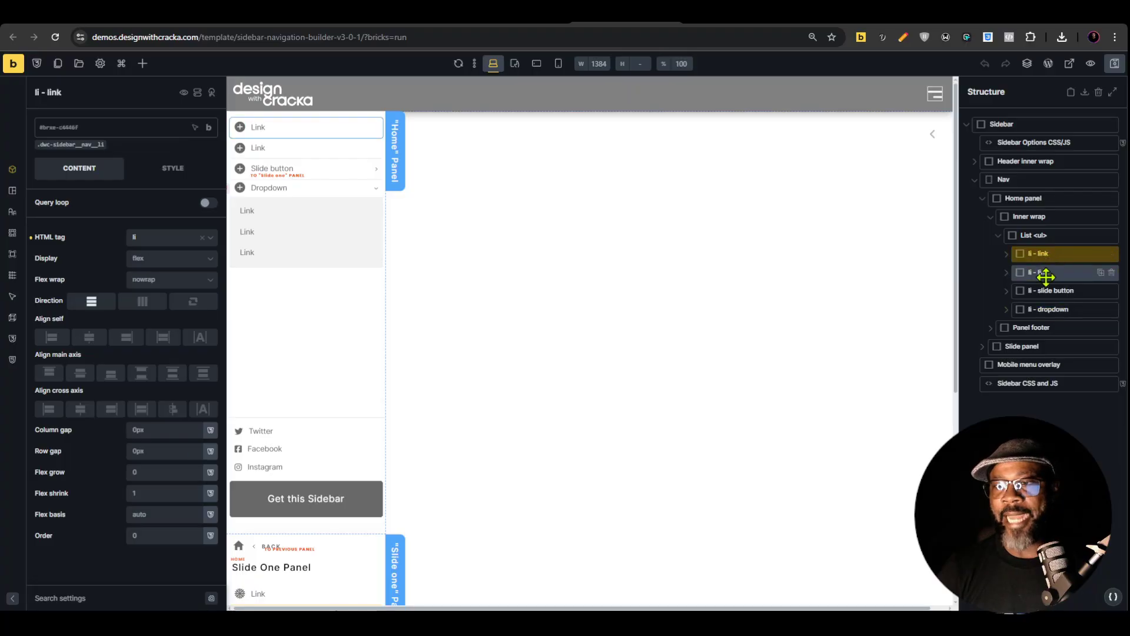
click(1111, 273)
click(1051, 253)
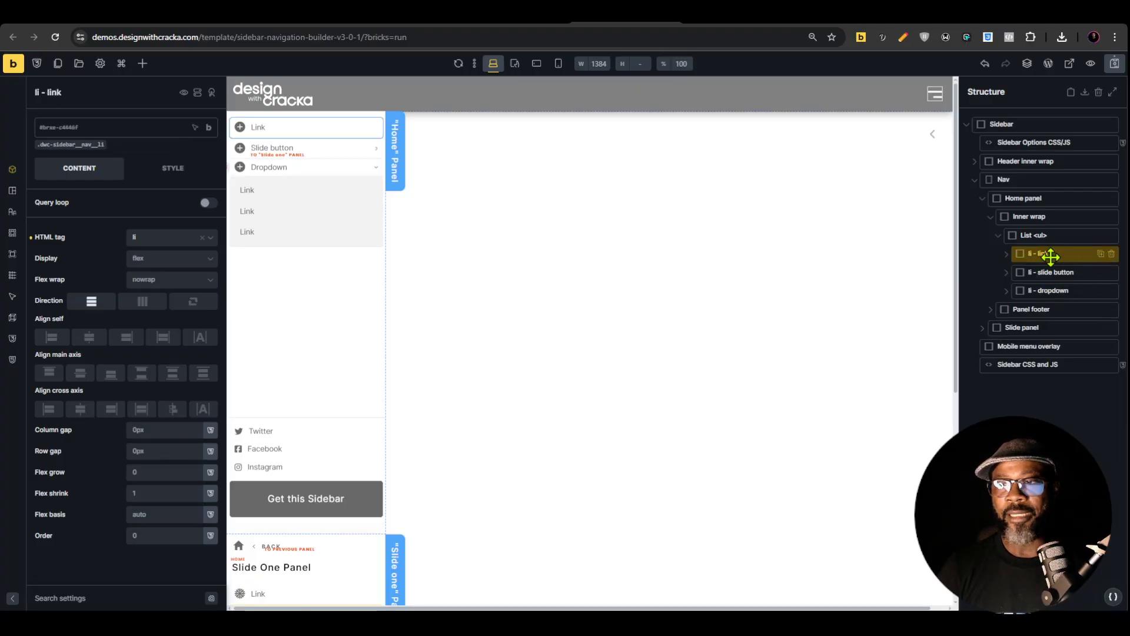
Enable the query loop on the "li - link" item and set its post type to Page
click(206, 203)
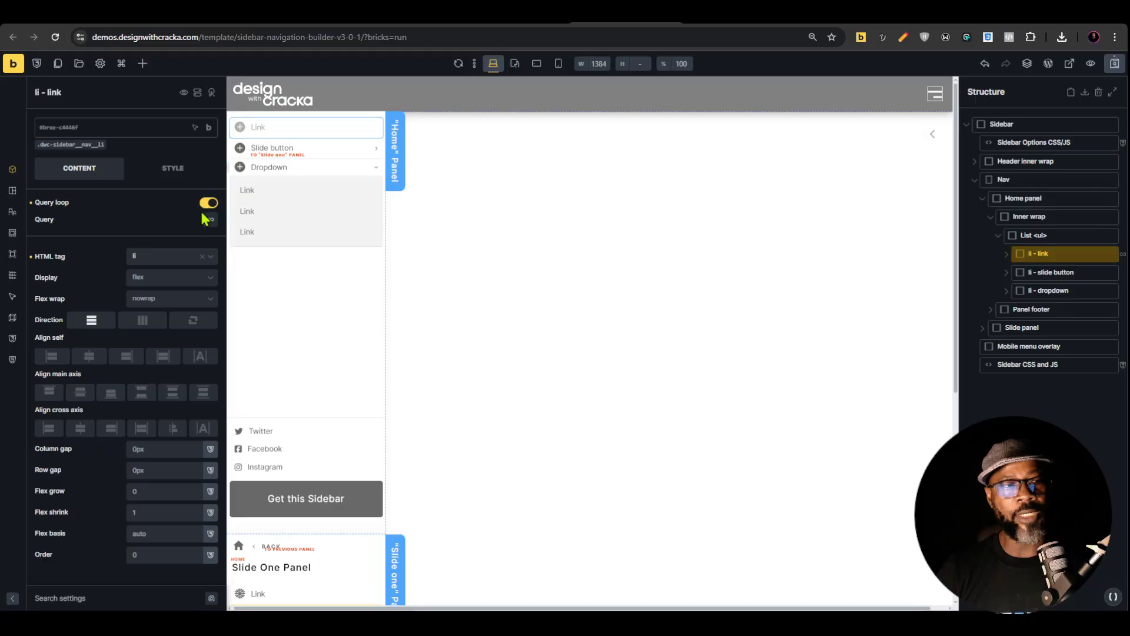
click(210, 219)
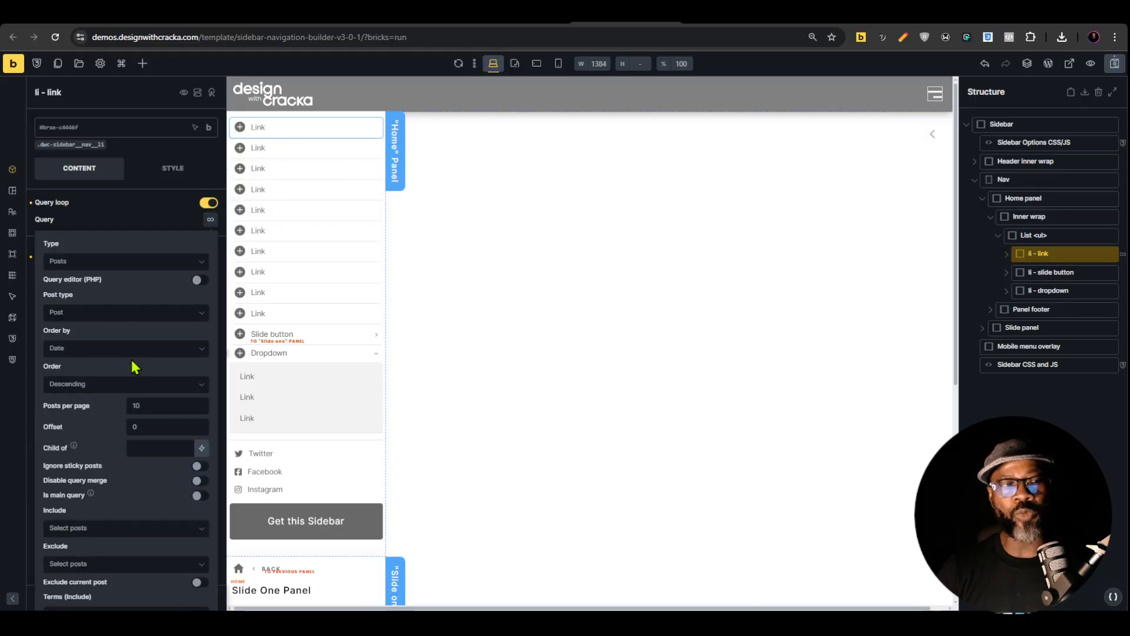
click(145, 315)
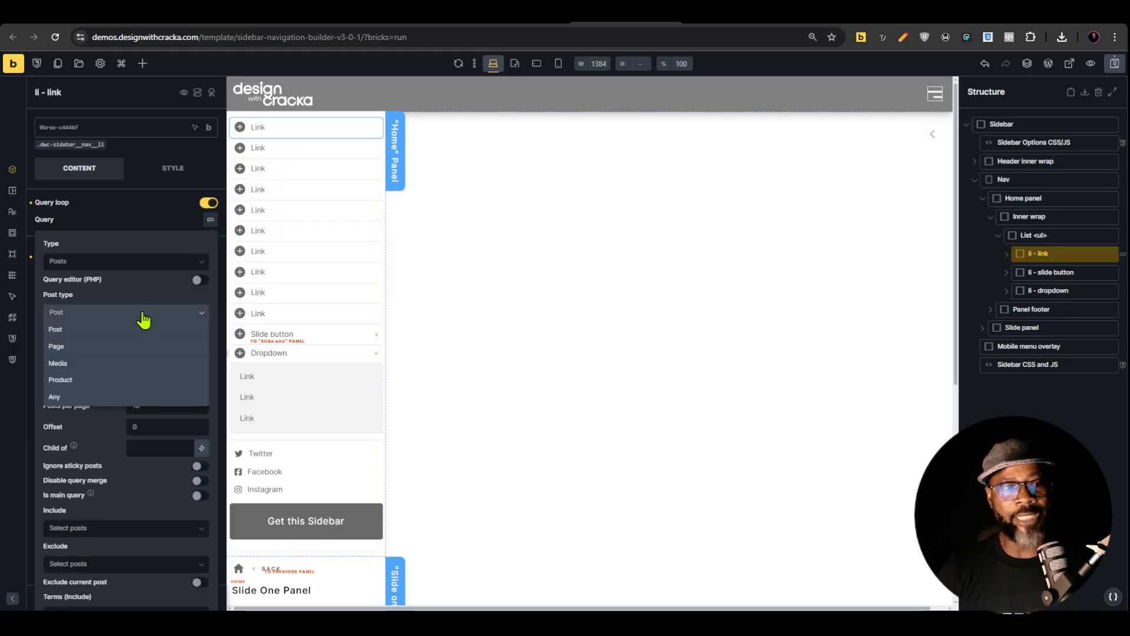
click(107, 353)
Limit the link item's query loop to pages with the included term "menu item (Tags)"
scroll(134, 351, down, 5)
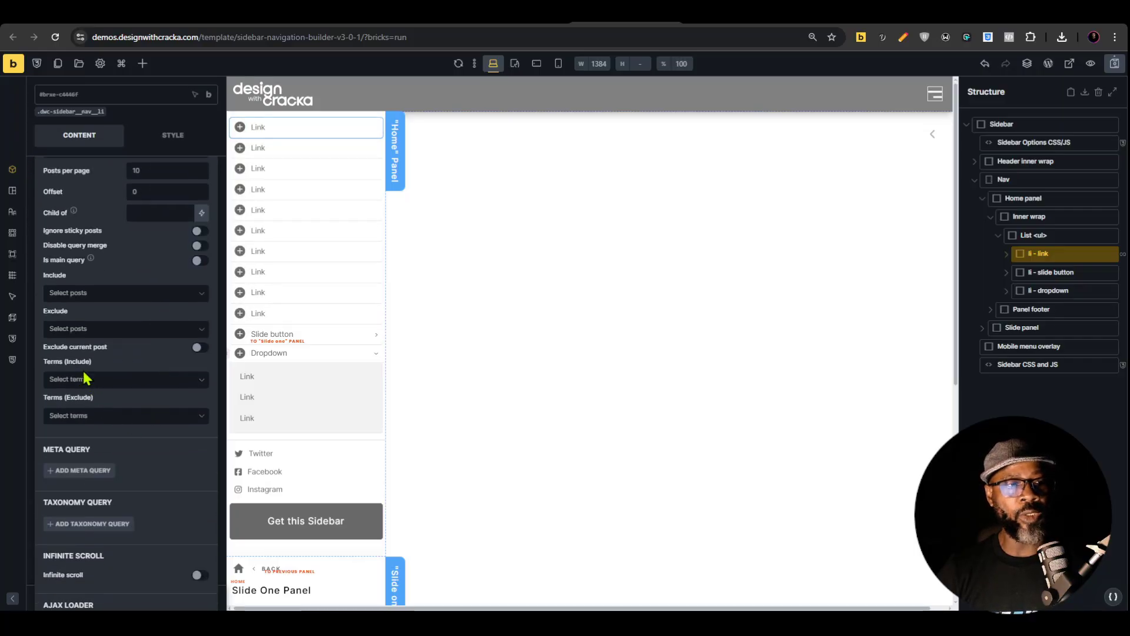
click(134, 382)
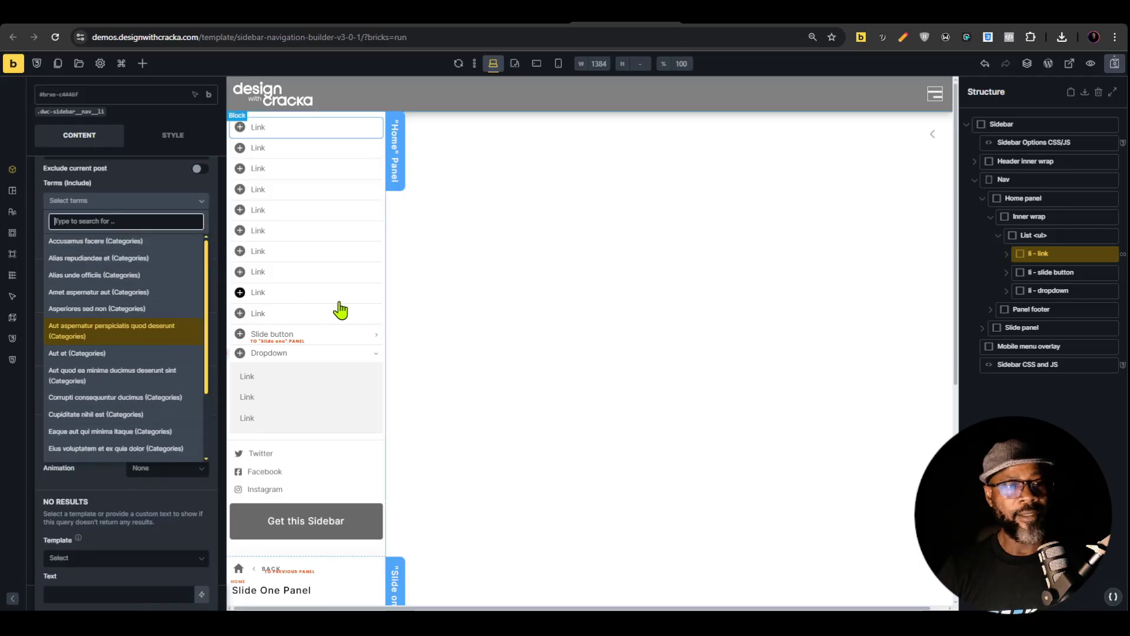
text(menu)
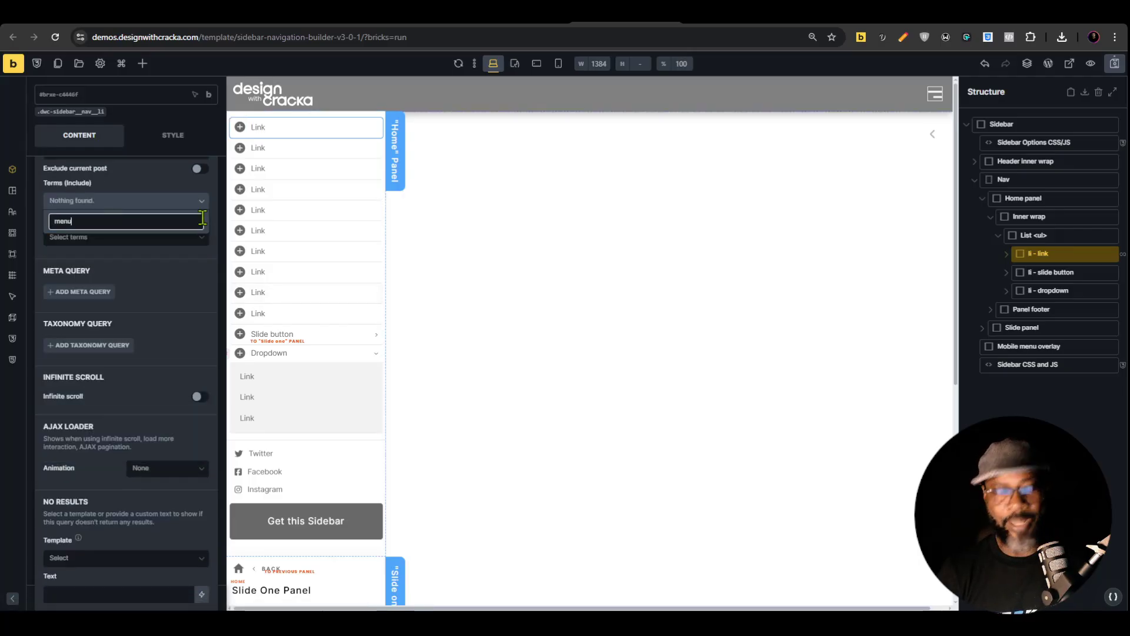
click(75, 242)
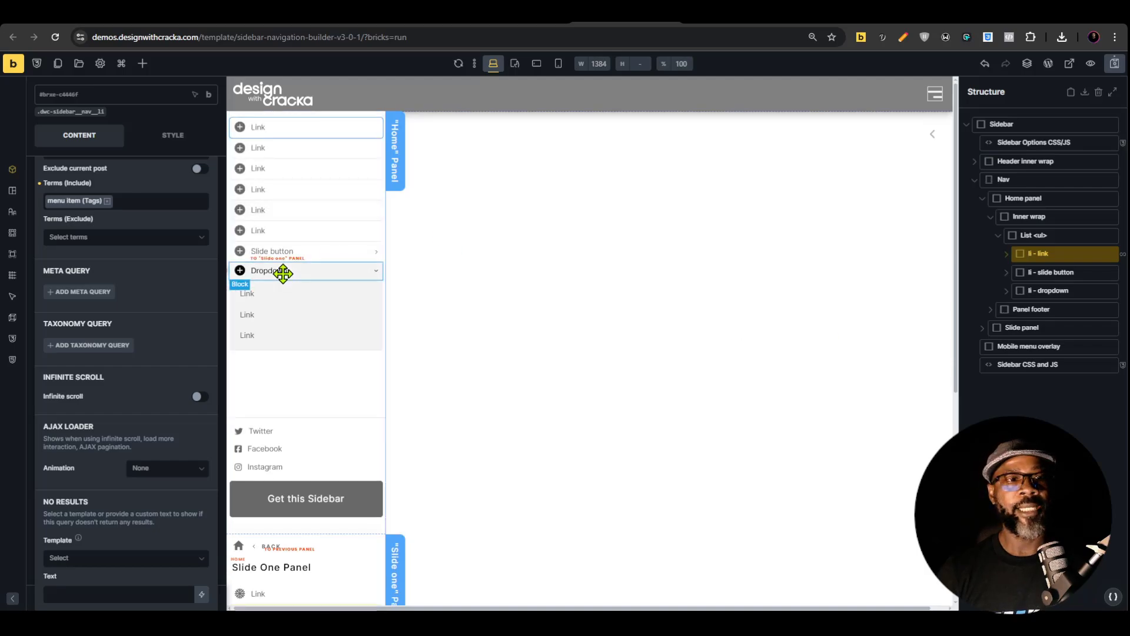
scroll(149, 305, up, 1)
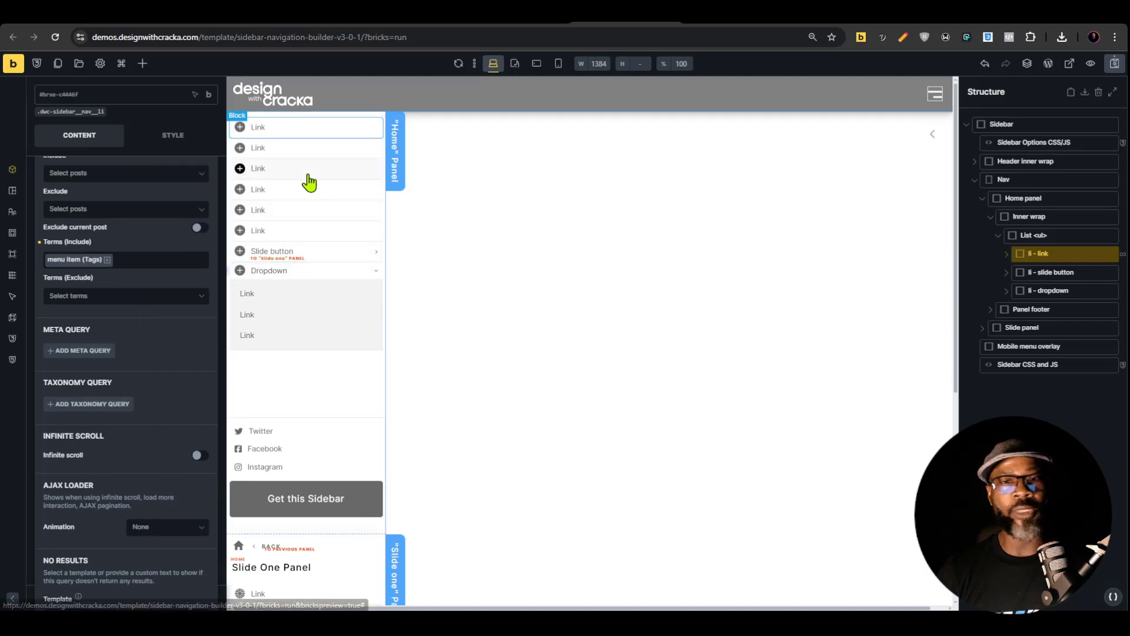
click(145, 296)
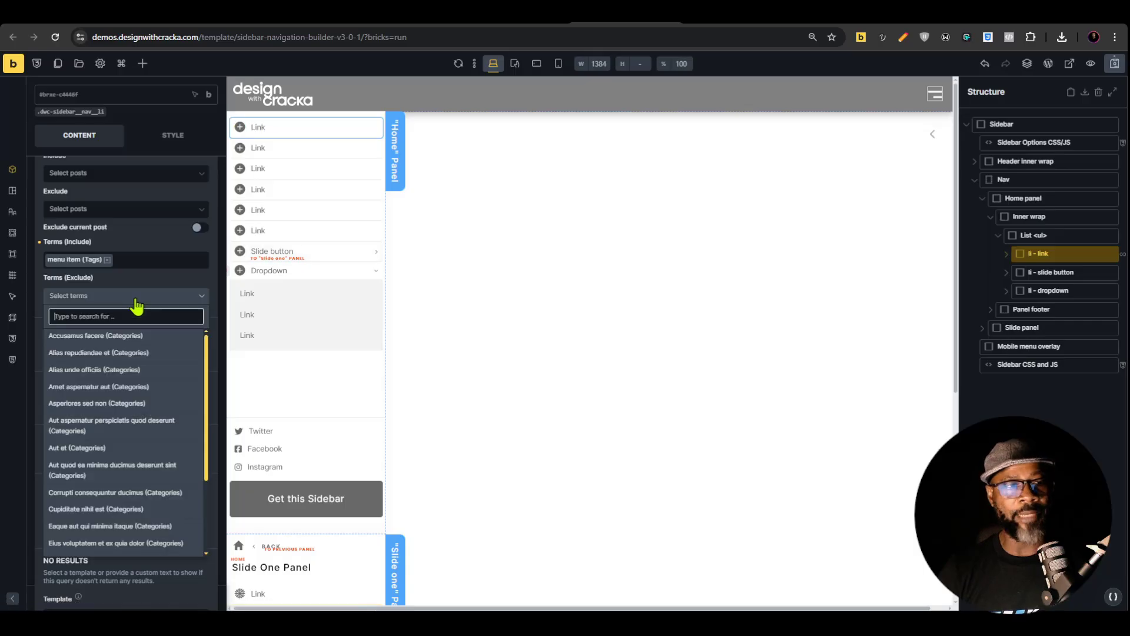
Replace the content of the Basic Text element inside the looped link with the dynamic post title, {post_title}
click(1006, 254)
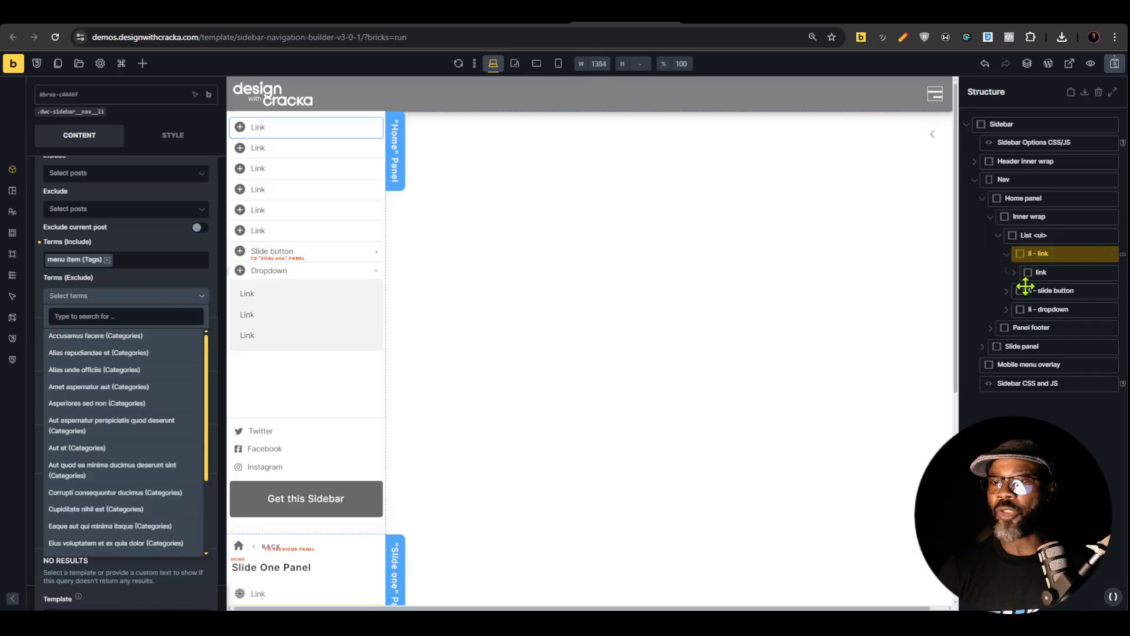
click(1018, 274)
click(1056, 309)
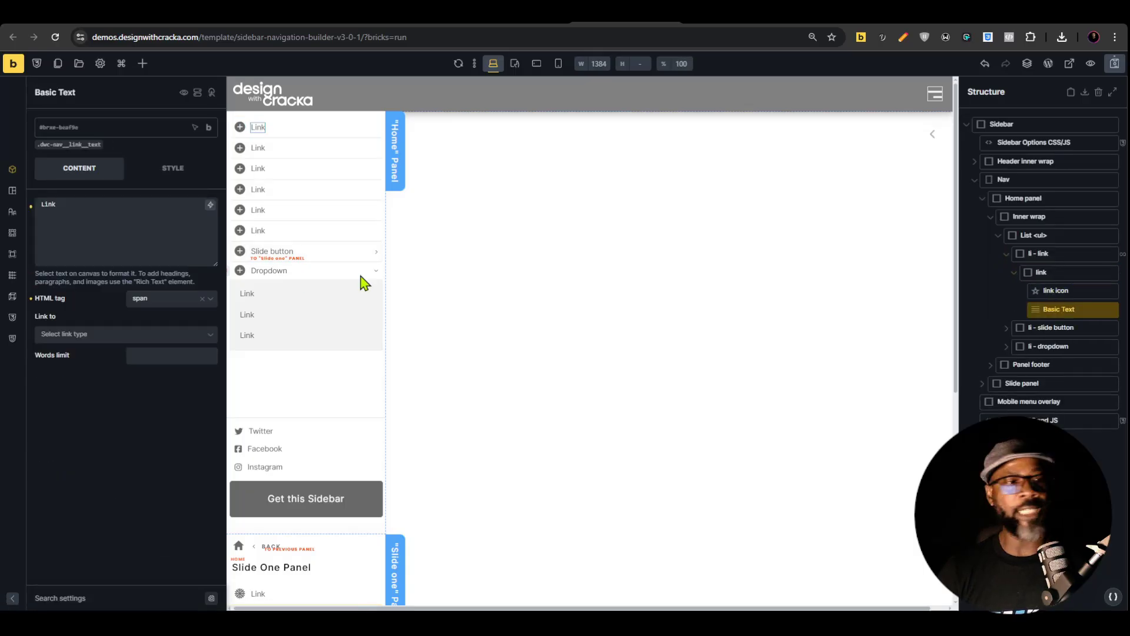
click(208, 206)
click(76, 318)
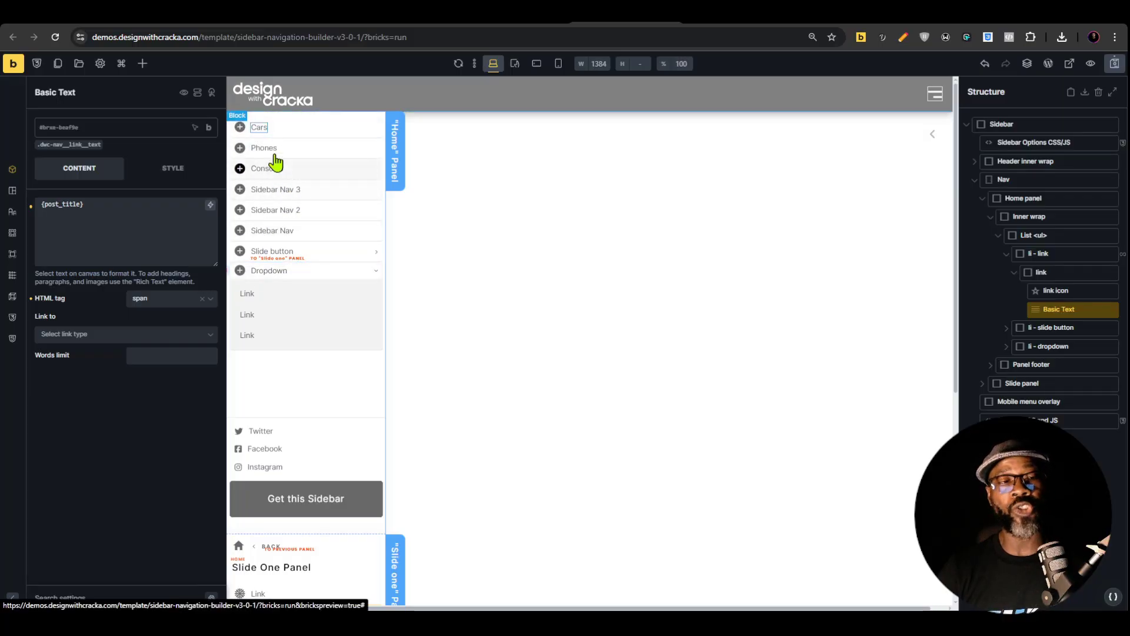
Exclude pages with the term "has child (Tags)" from the "li - link" item's query loop in the Home panel list
click(1027, 253)
click(1007, 255)
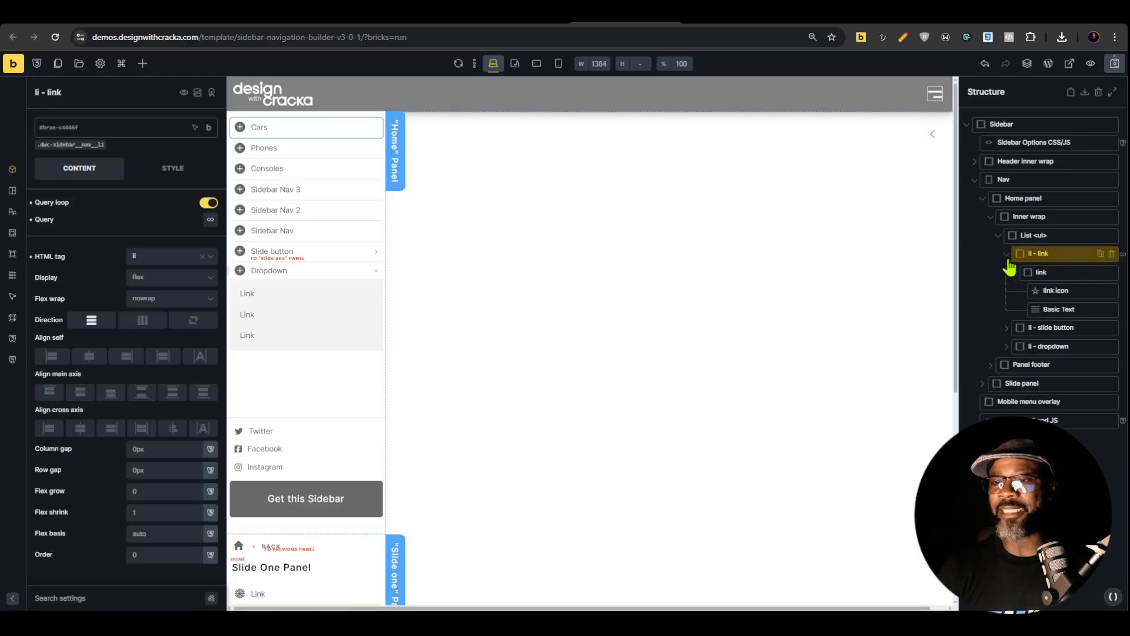
click(1014, 270)
click(1046, 253)
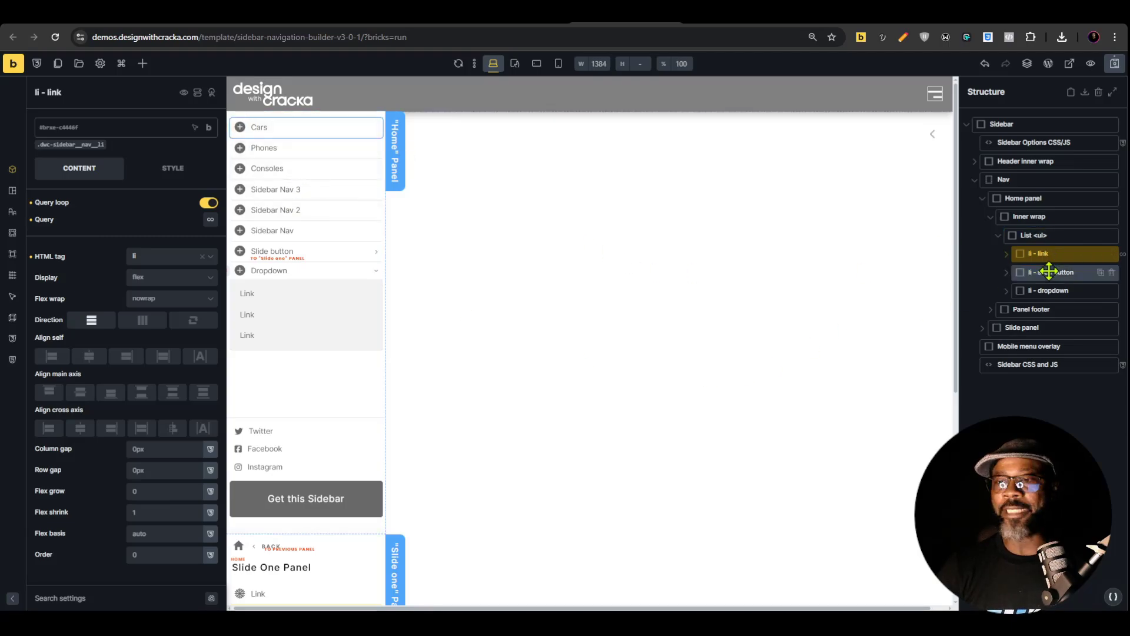
click(1046, 290)
click(1051, 272)
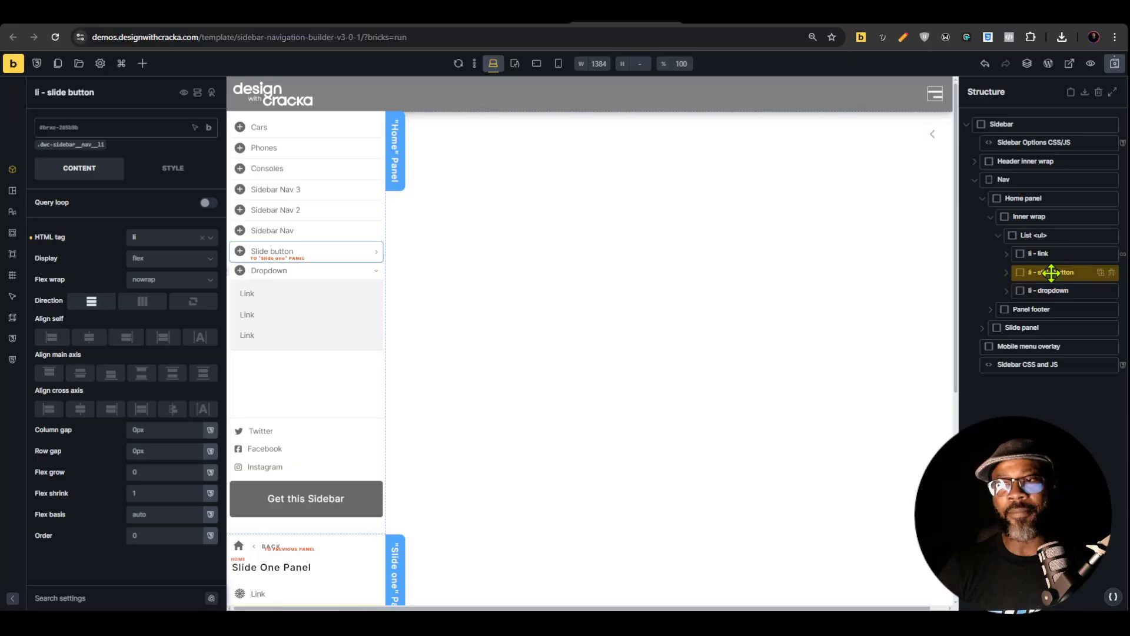
click(1048, 253)
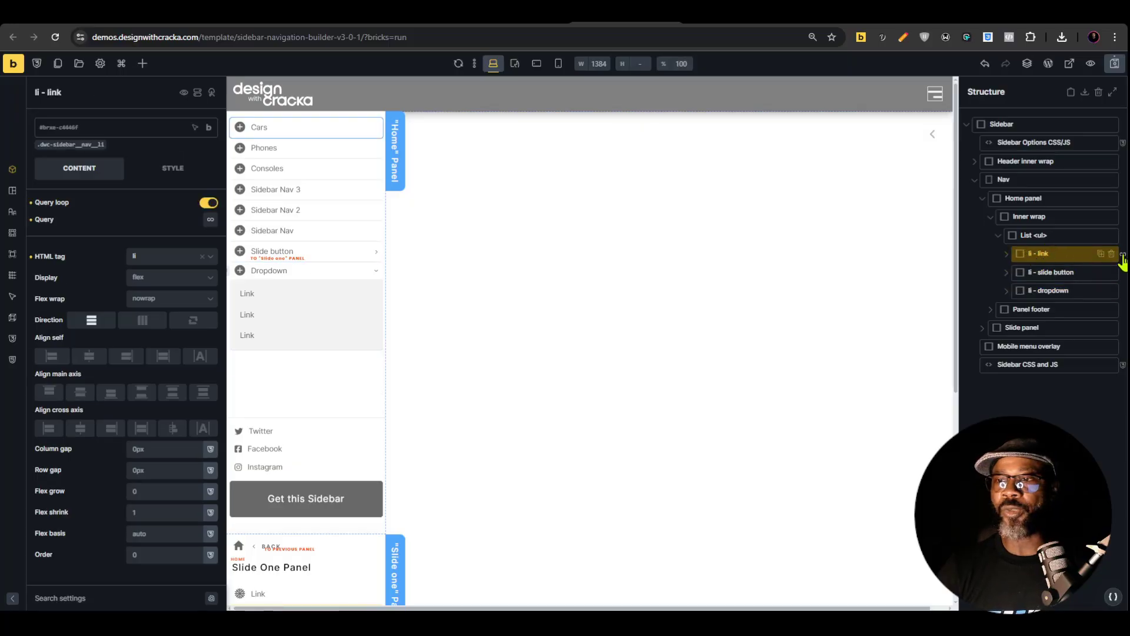
click(210, 219)
scroll(171, 359, down, 5)
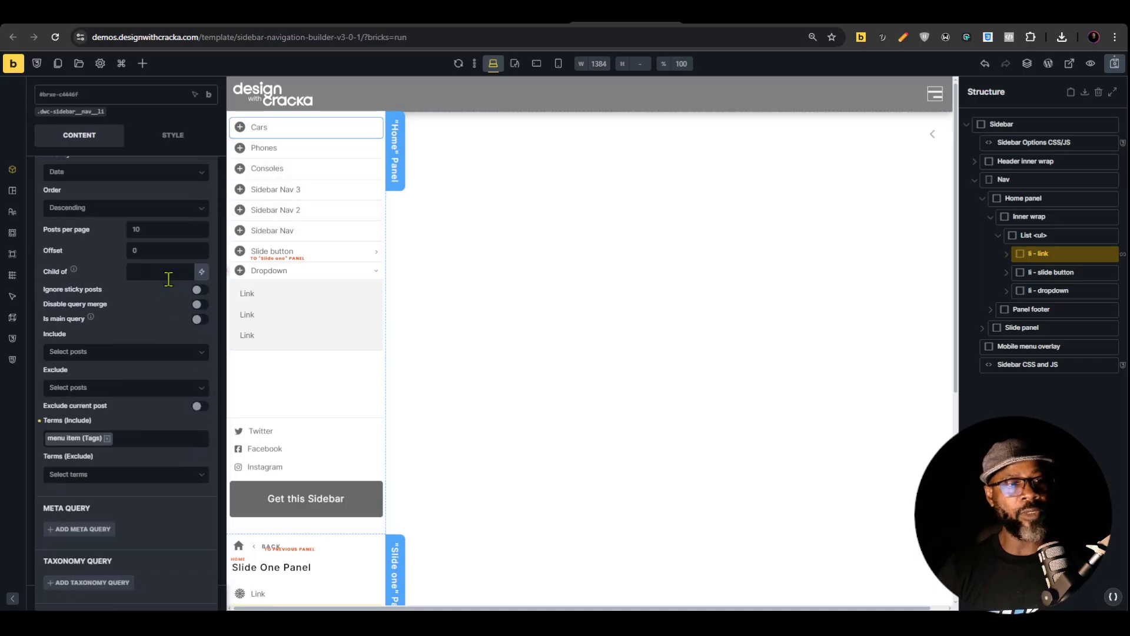
scroll(159, 300, down, 2)
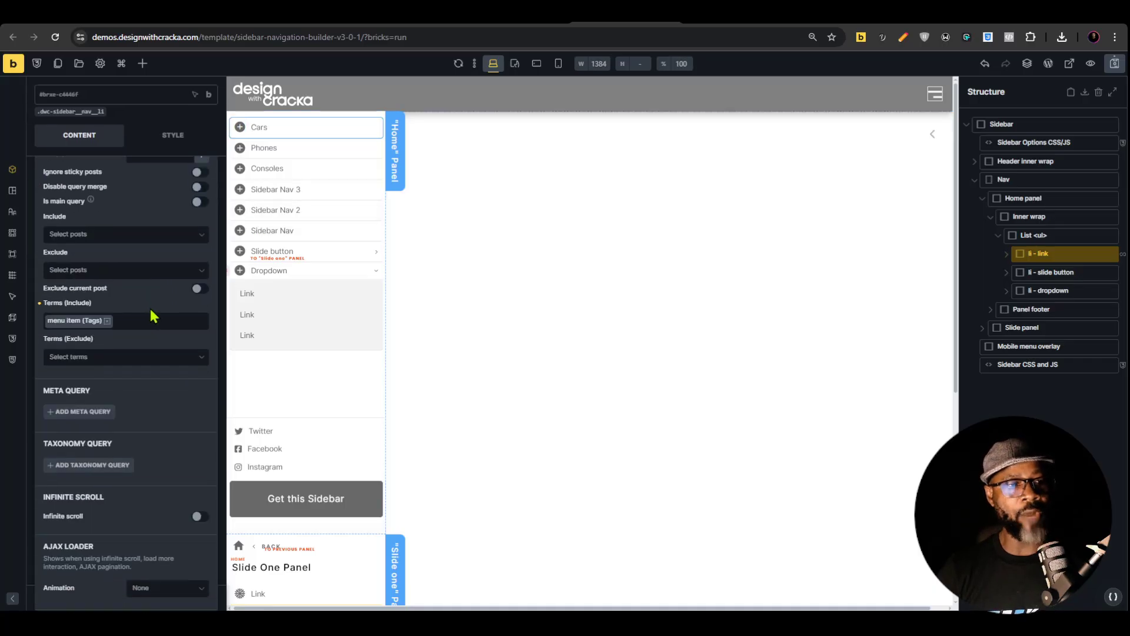
click(139, 359)
text(has)
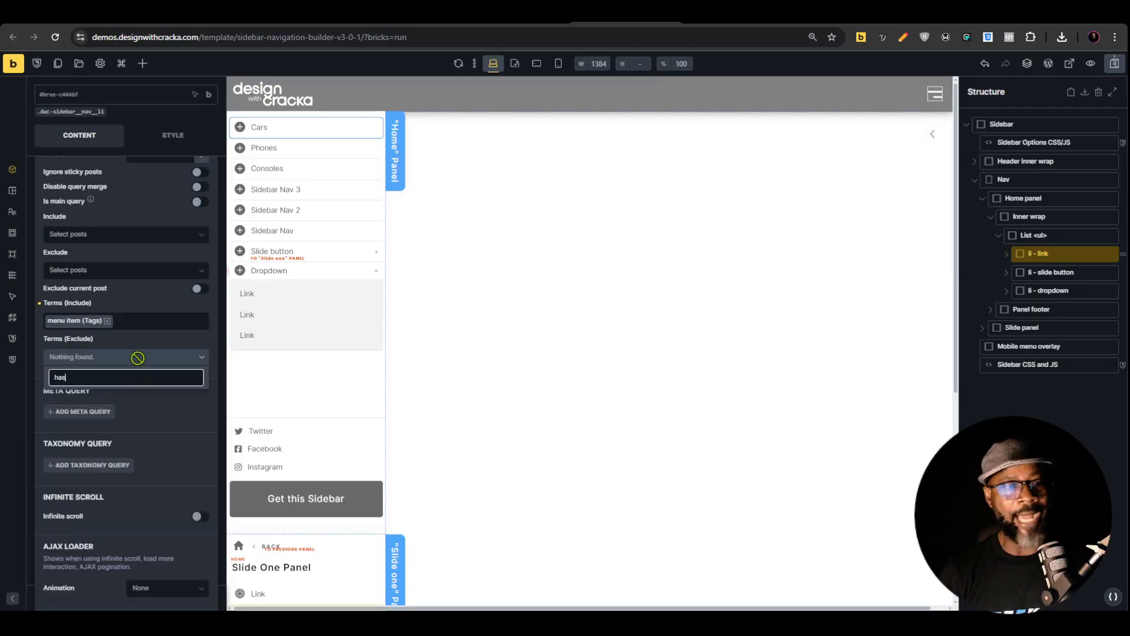
click(112, 394)
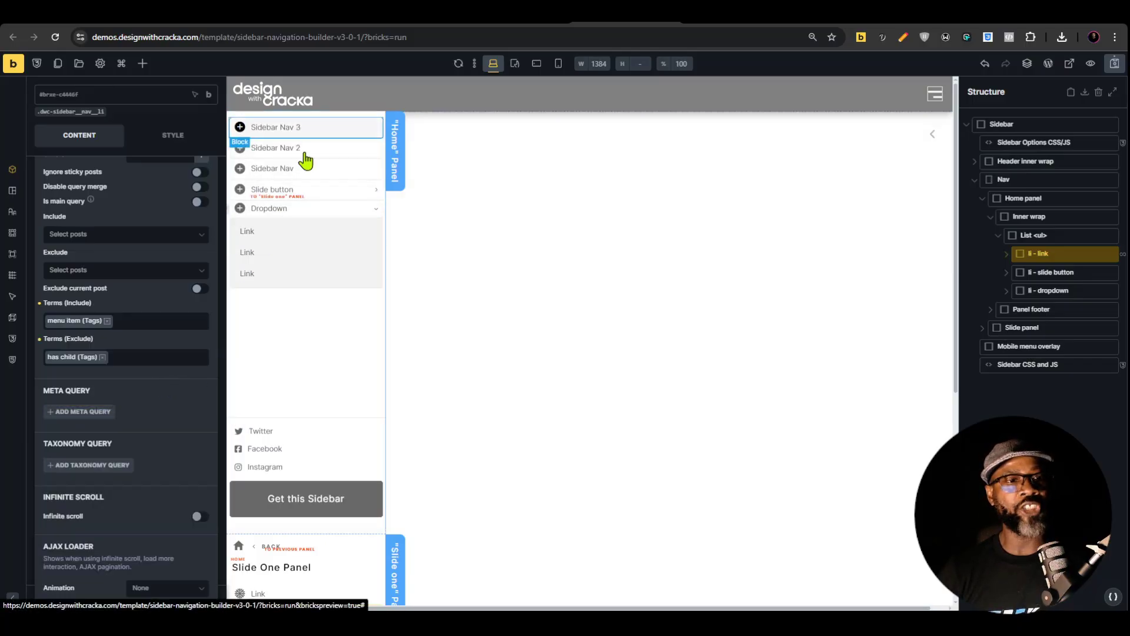
Save the template and open its front-end preview
click(1111, 63)
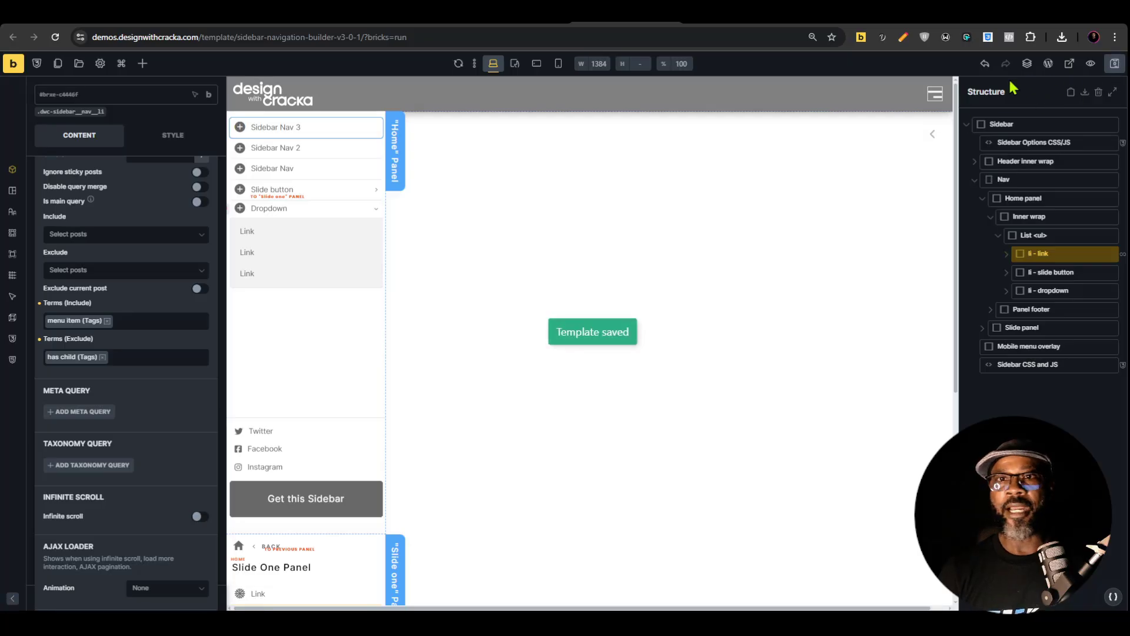
click(1088, 64)
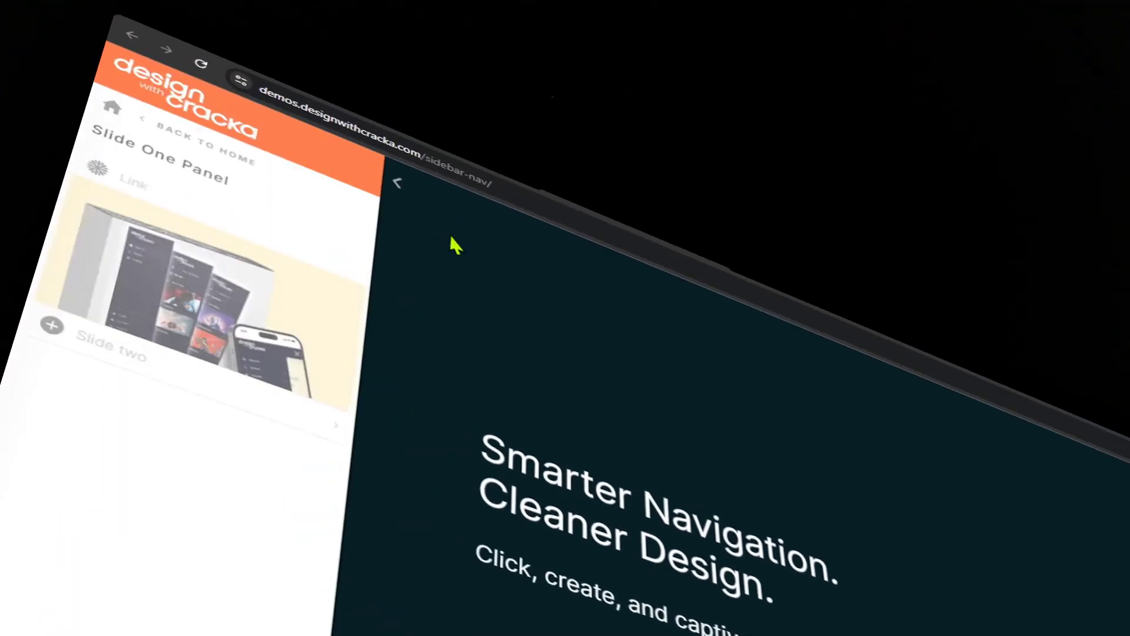
Try out the desktop demo sidebar by visiting its slide panels, returning home and expanding "Dropdown - level 1"
click(267, 422)
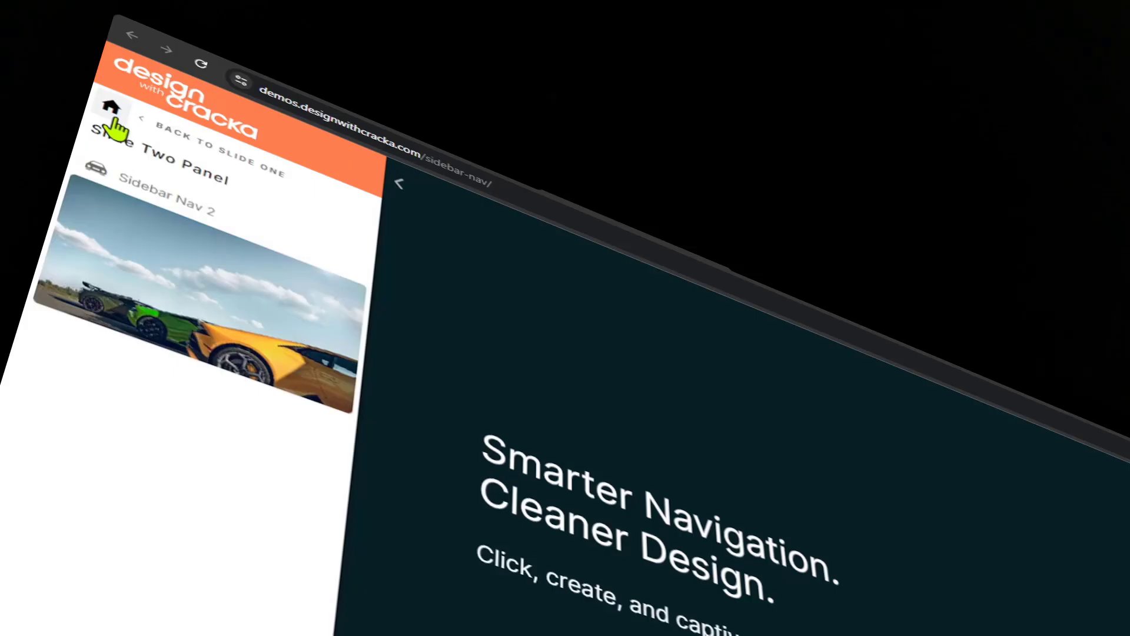
click(401, 187)
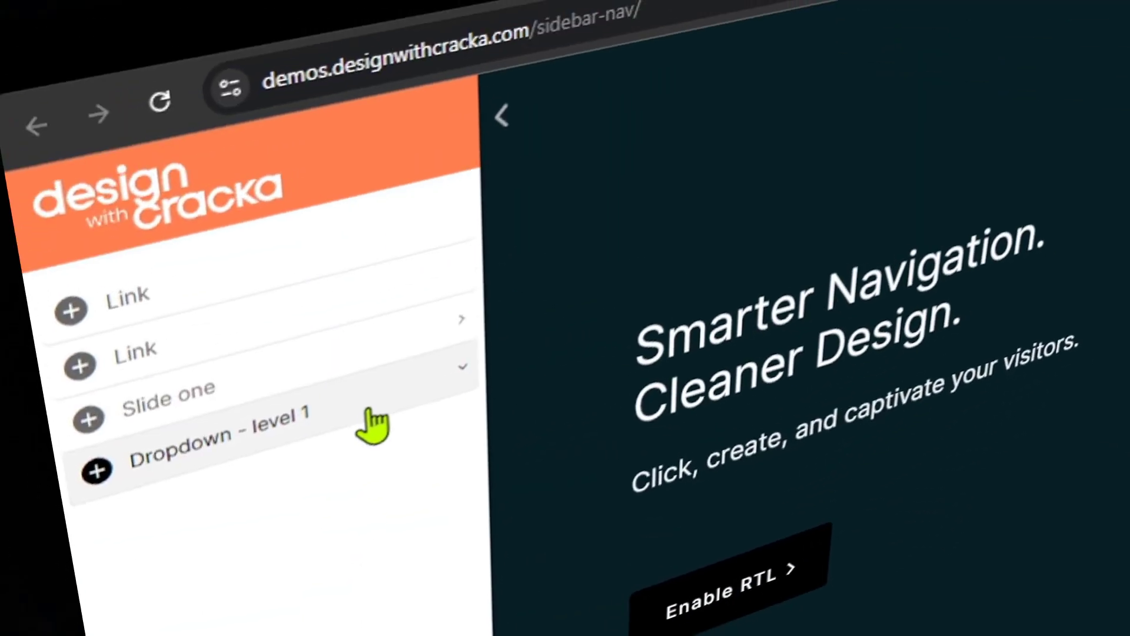
click(374, 422)
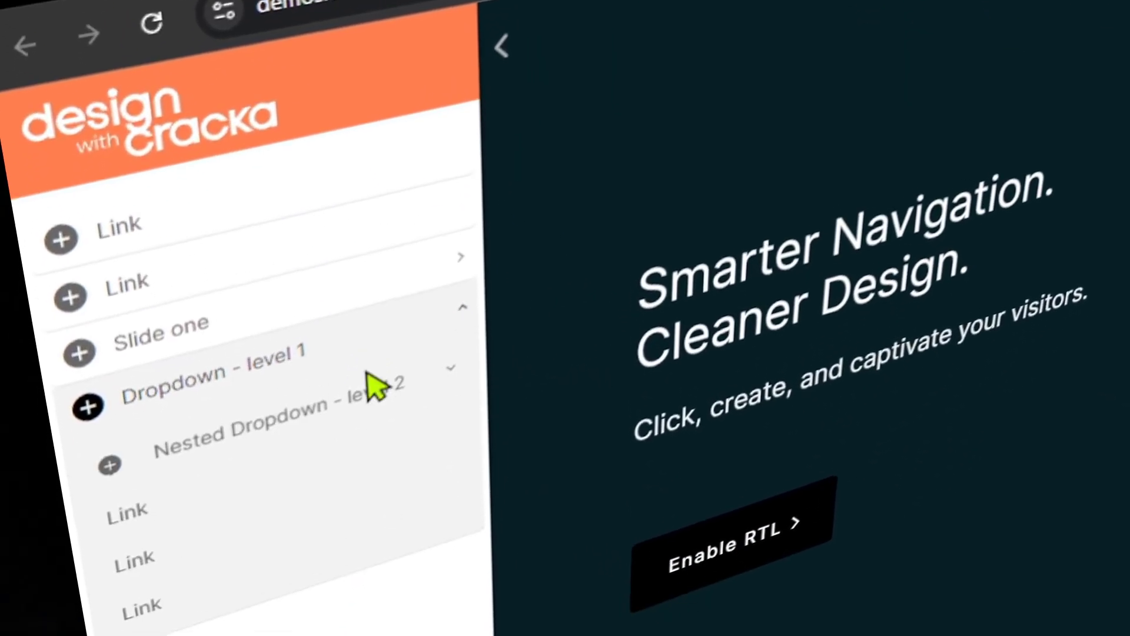
click(370, 376)
click(277, 606)
click(359, 318)
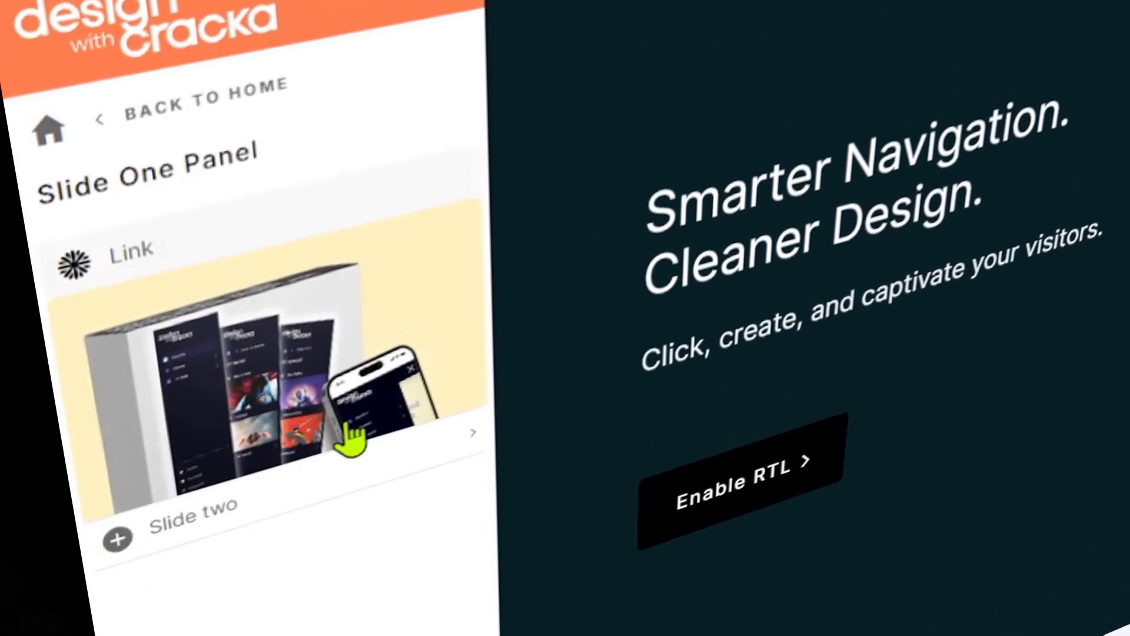
click(350, 436)
click(378, 88)
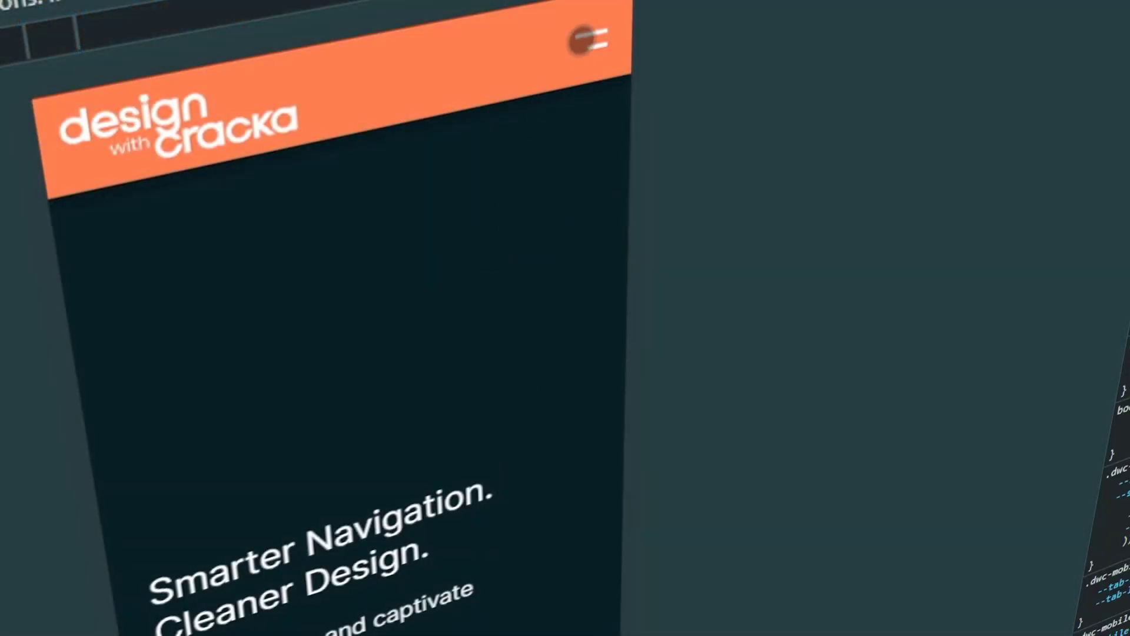
Open the demo's mobile menu and expand "Dropdown - level 1" and its nested level 2 dropdown
click(590, 39)
click(471, 239)
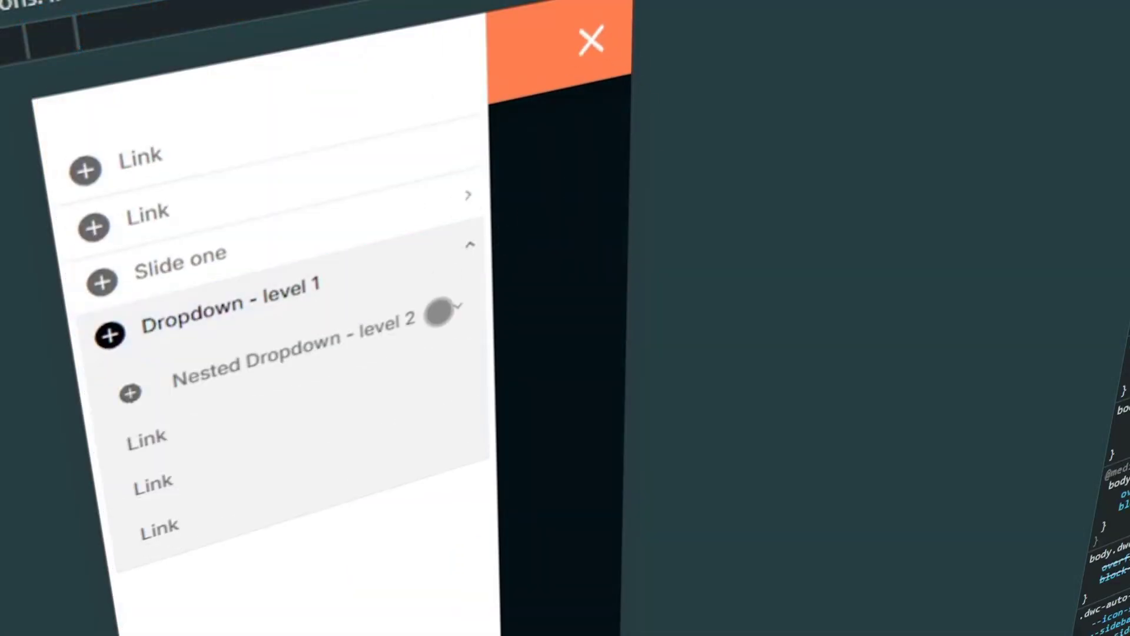
click(439, 312)
click(424, 518)
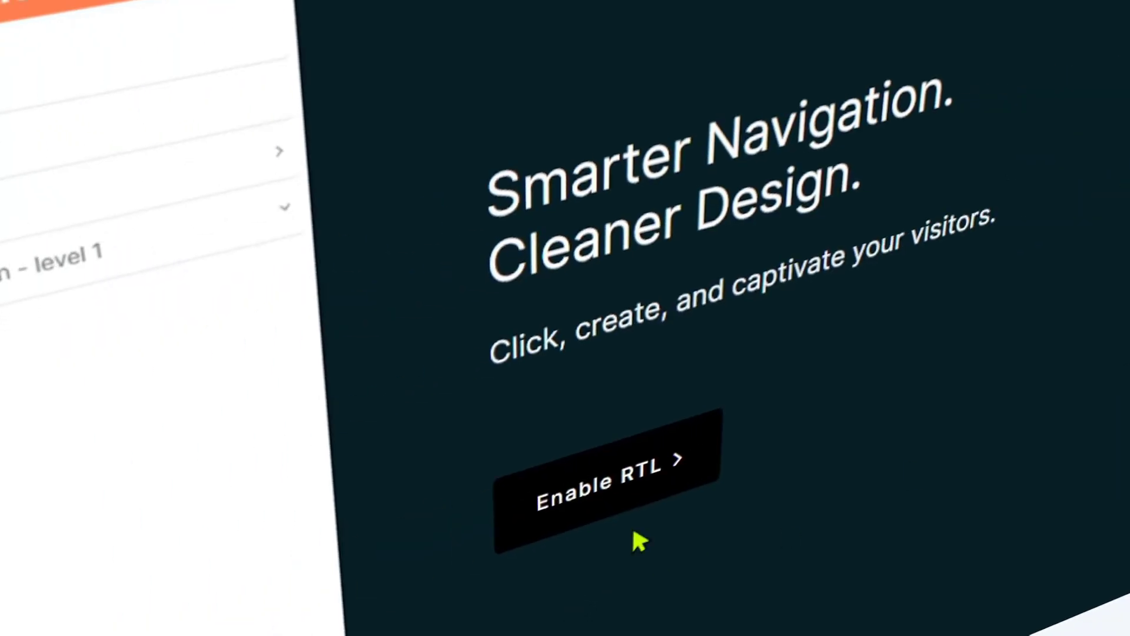
Enable RTL on the demo page and test the mirrored sidebar's slide panel navigation and collapse control
click(612, 477)
click(959, 147)
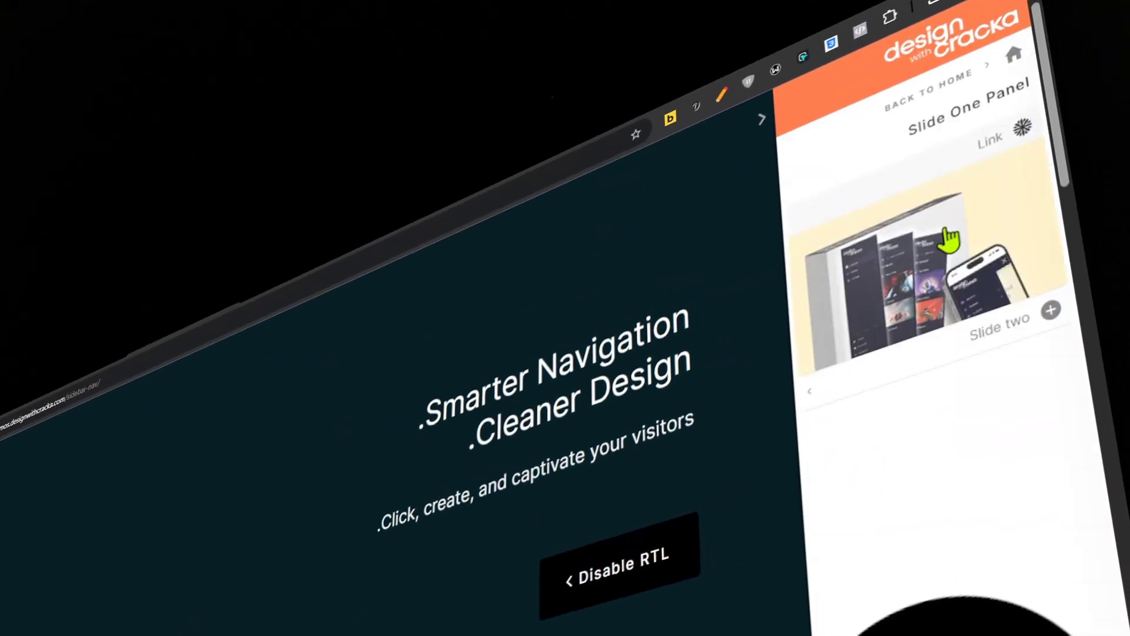
click(928, 90)
click(760, 120)
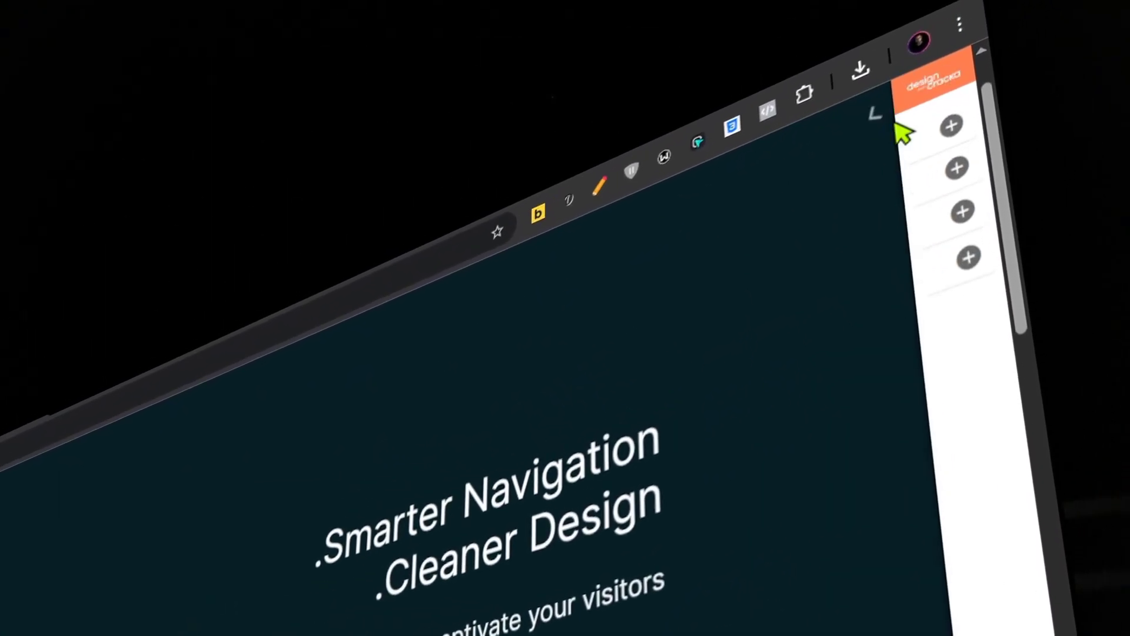
click(877, 115)
click(759, 171)
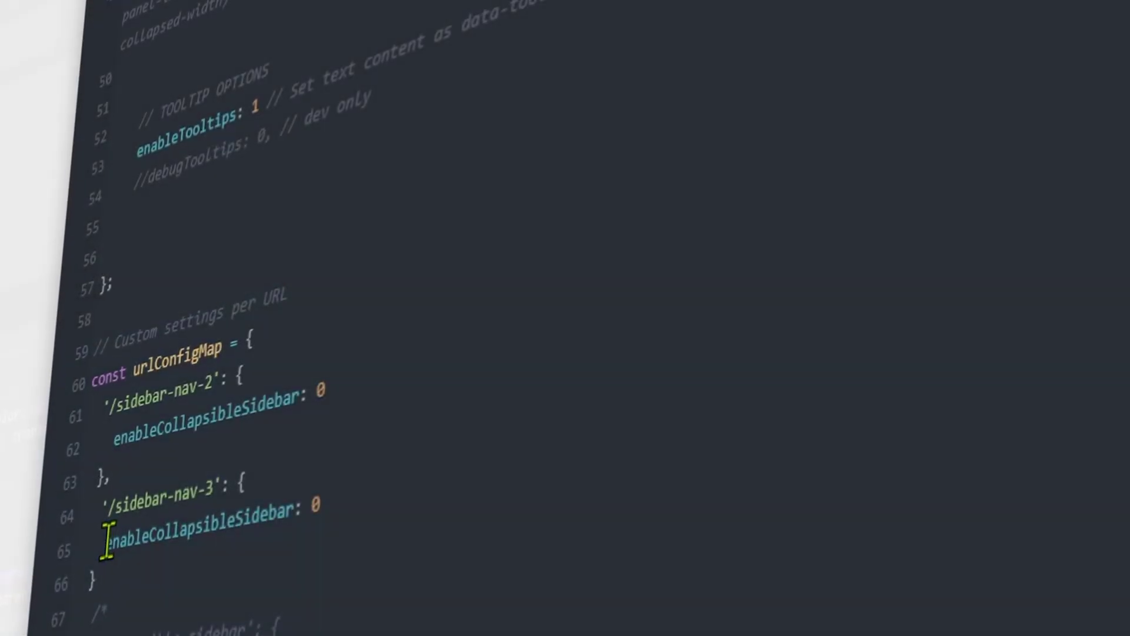
In urlConfigMap, replace the '/sidebar-nav-3' setting with enableOffCanvas: 1, followed by a comma
drag(107, 540, 341, 492)
text(enableOffCanvas: 0)
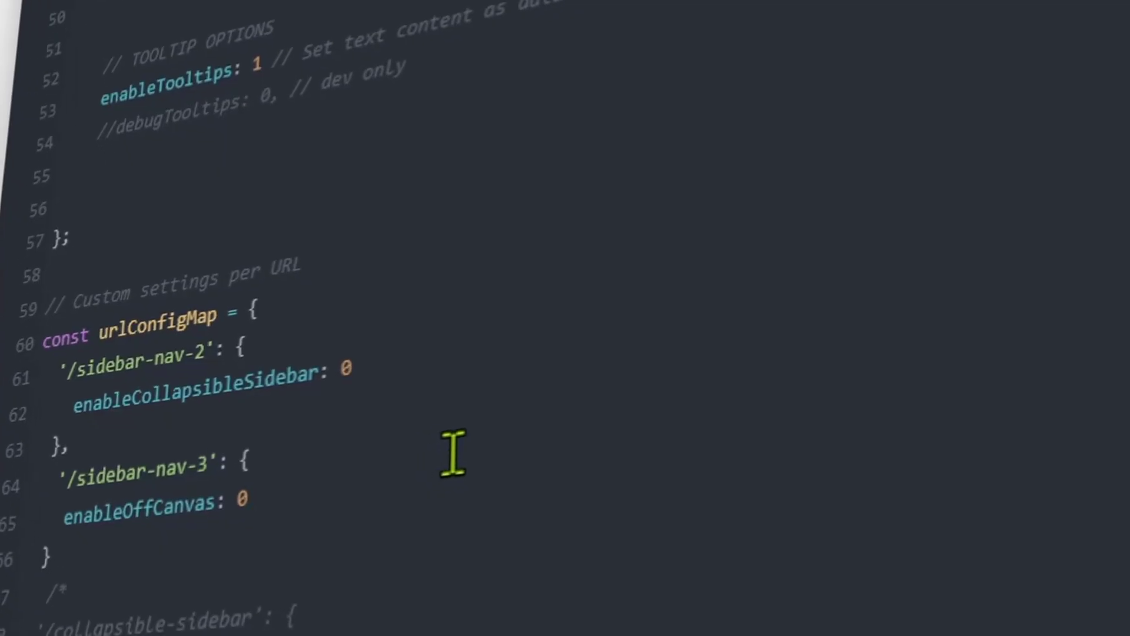
key(BackSpace)
text(1)
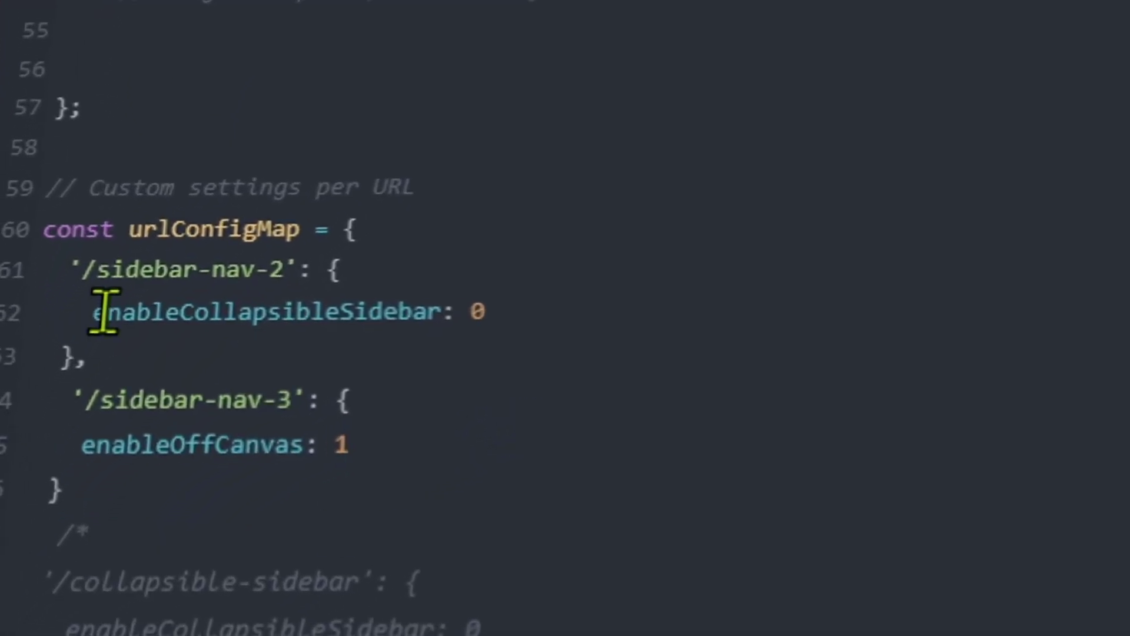
drag(103, 311, 527, 311)
click(444, 442)
text(,)
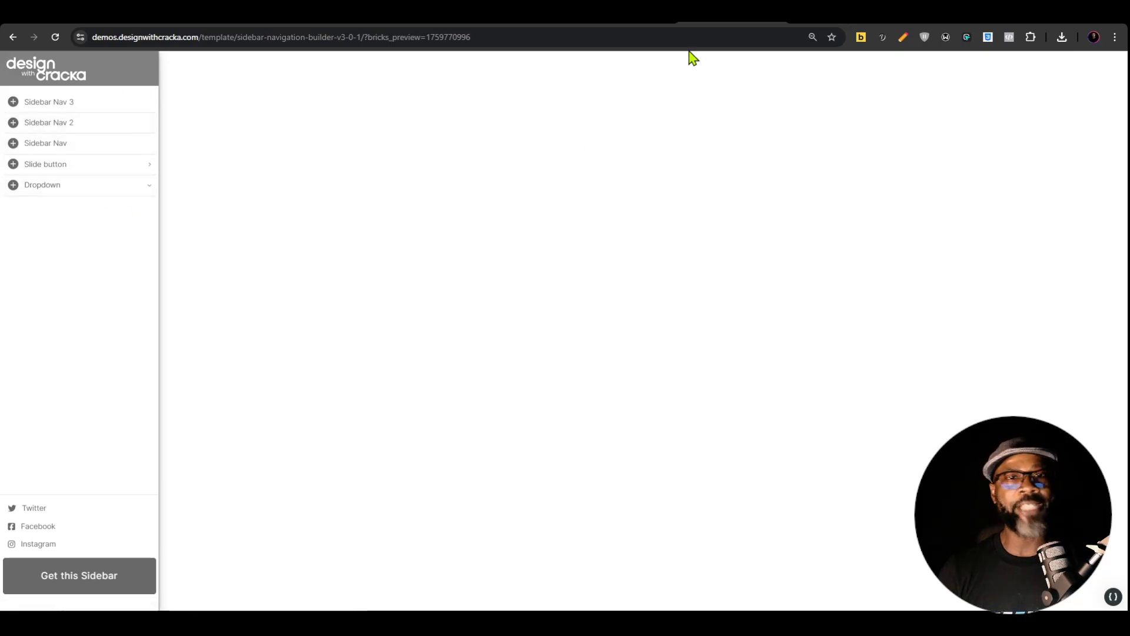
Return to the builder and move the "li - dropdown" item above "li - slide button" in the Home panel list
click(627, 14)
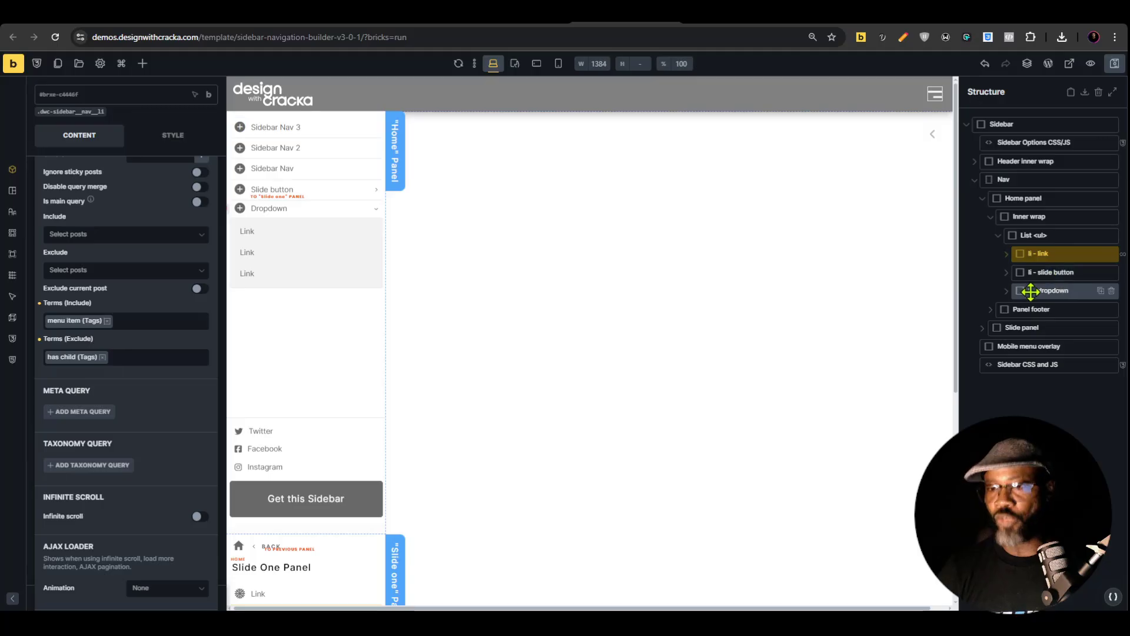
drag(1030, 291, 1042, 271)
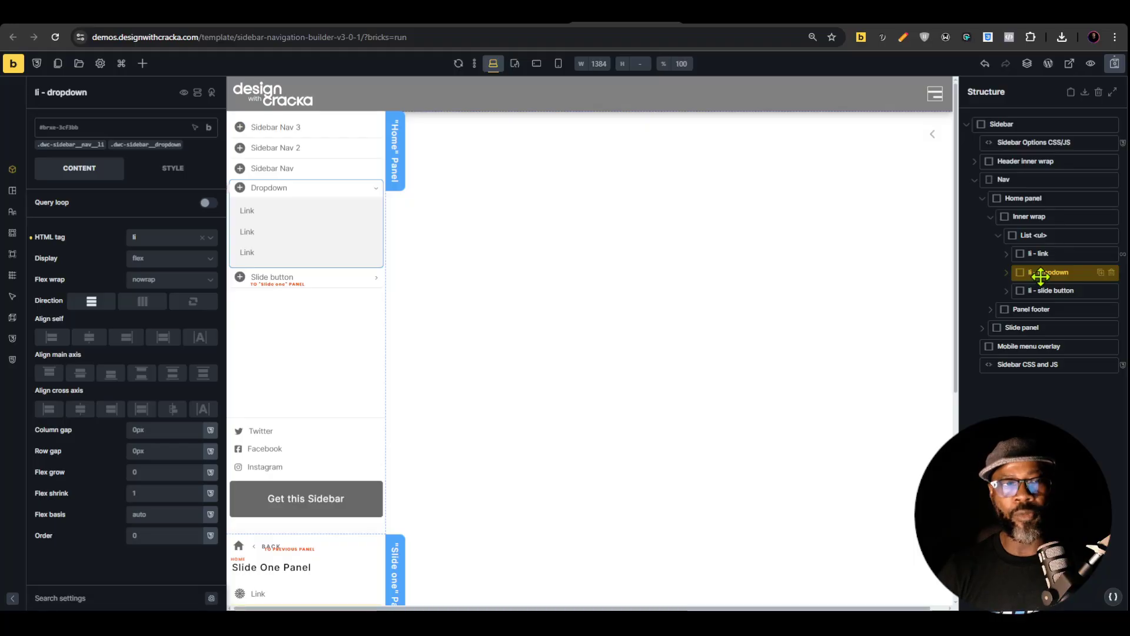
Delete the extra "li - link" items from the list inside the dropdown content, keeping only one
click(1006, 273)
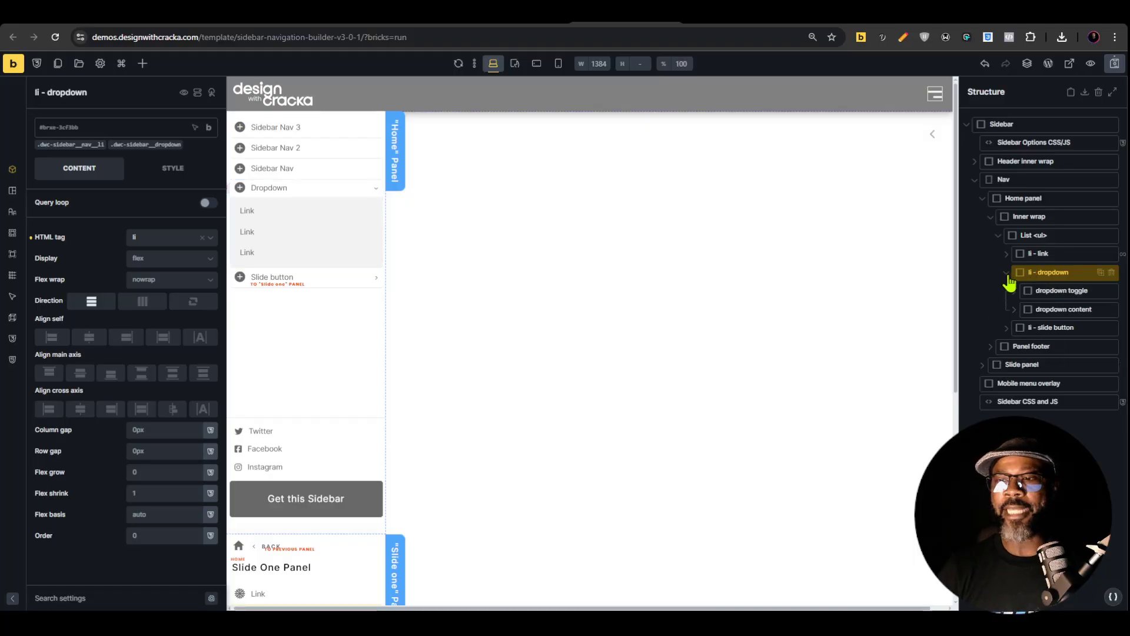
click(1014, 310)
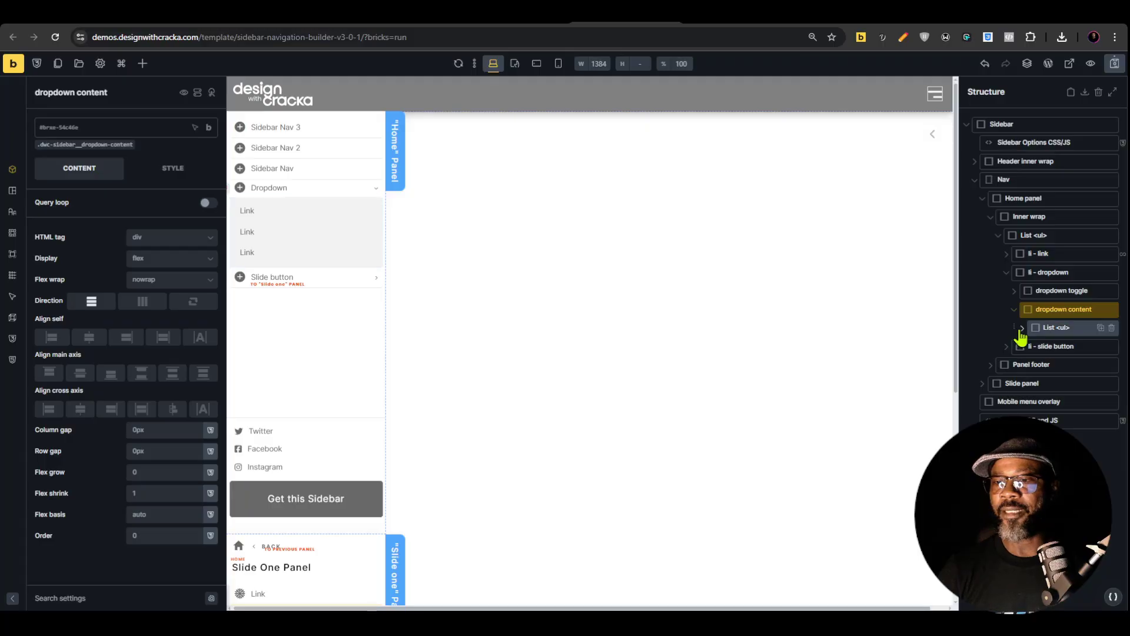
click(1021, 329)
click(1111, 383)
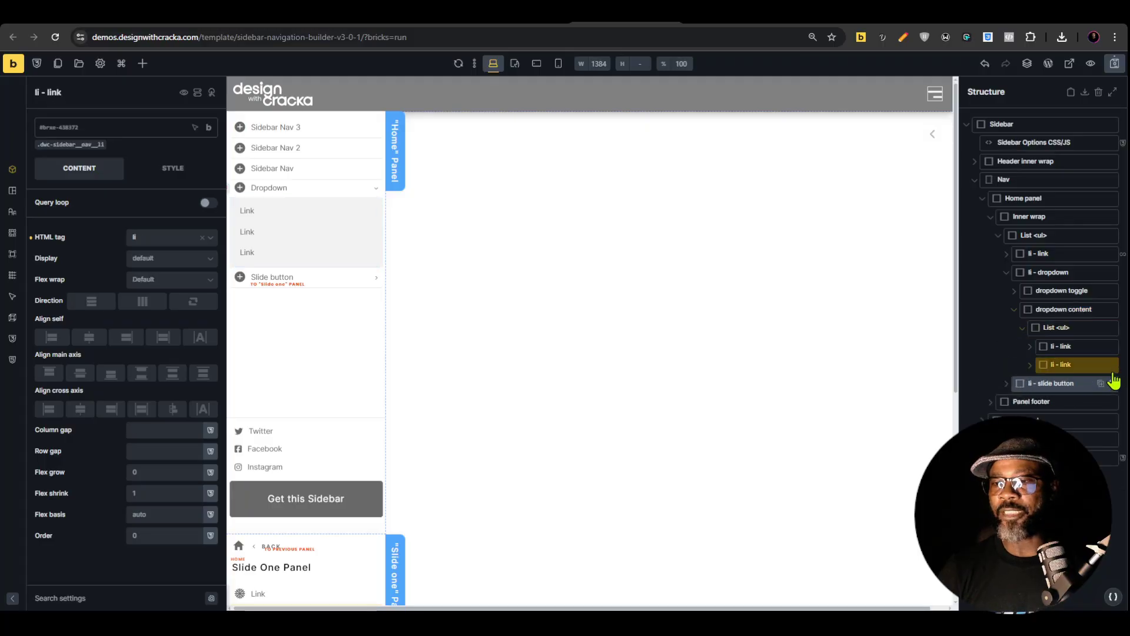
click(1110, 364)
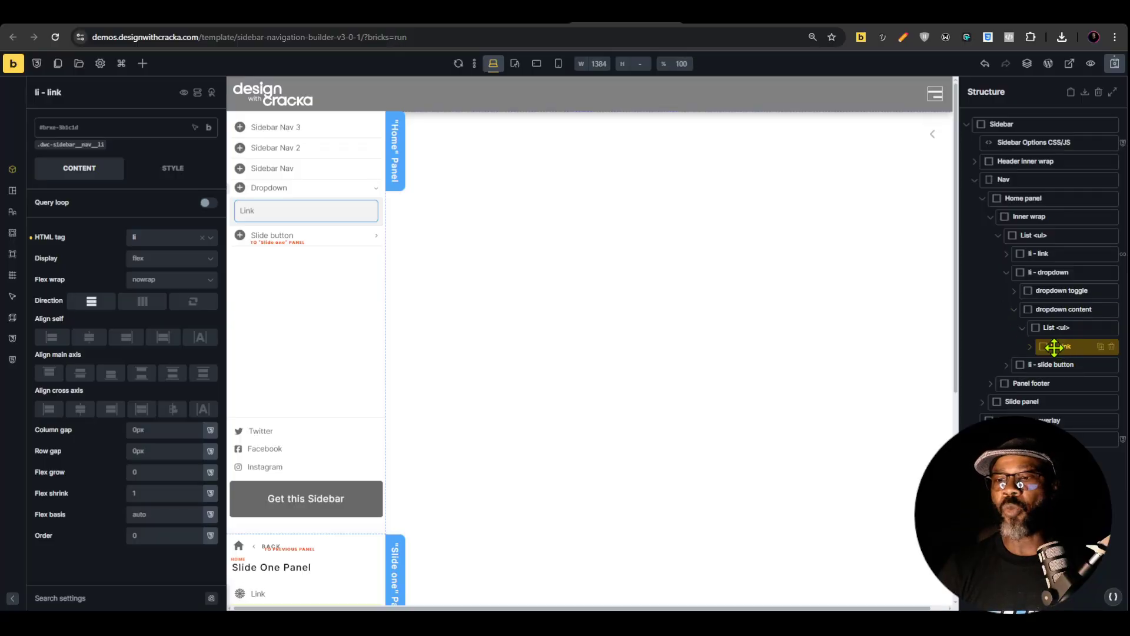
Enable the query loop on the "li - dropdown" item, with post type Page and Child of set to 0
click(1015, 311)
click(1018, 272)
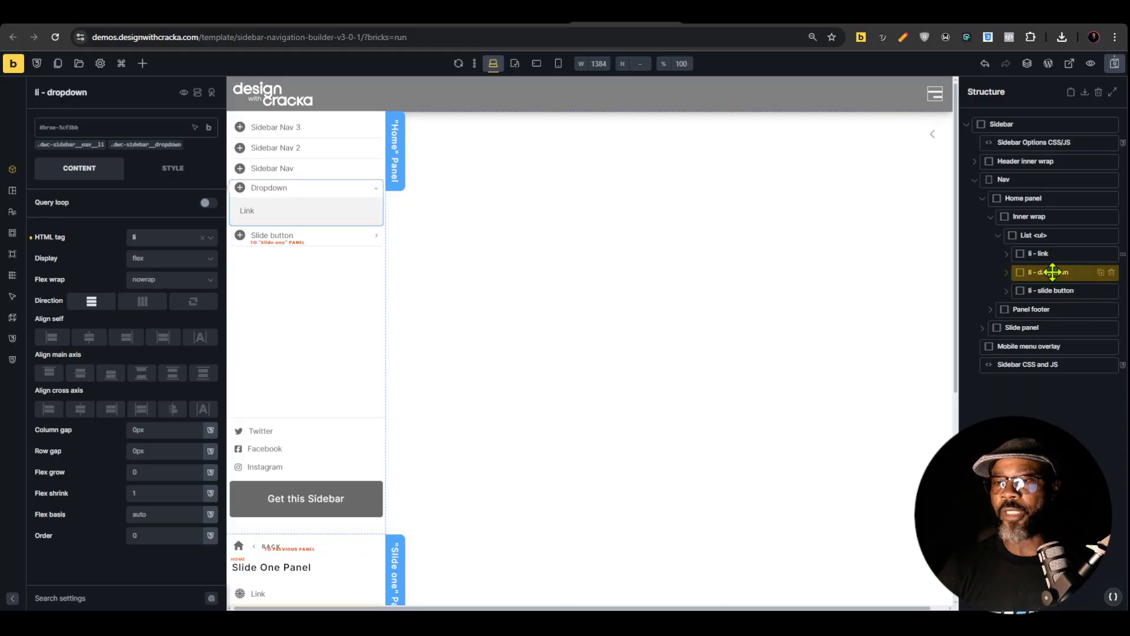
click(207, 203)
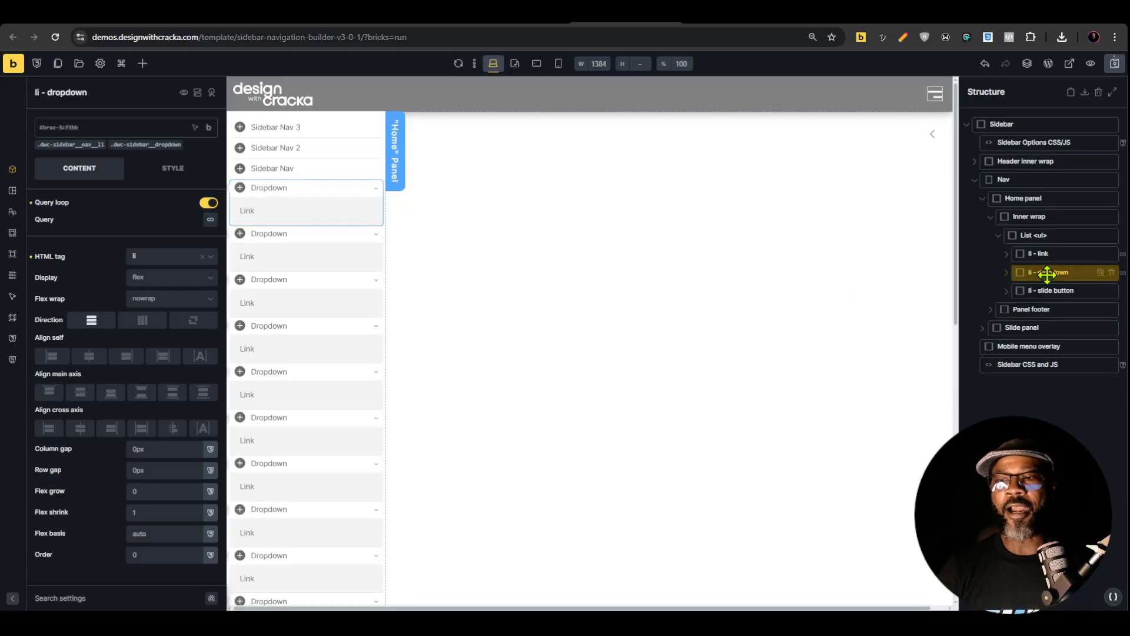
click(210, 219)
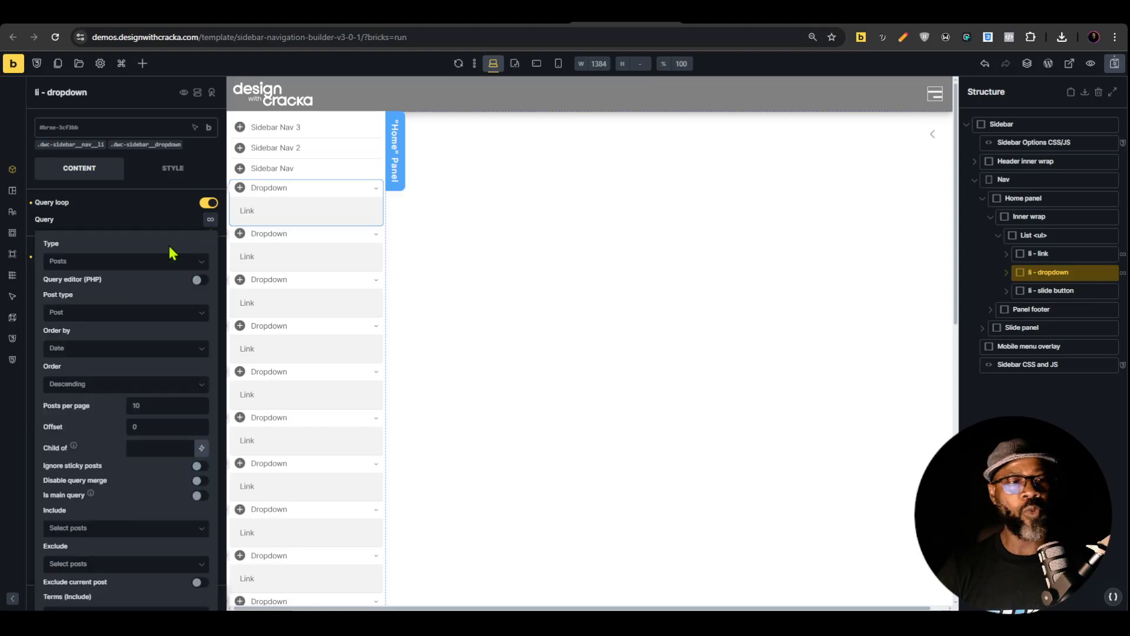
click(104, 317)
click(96, 330)
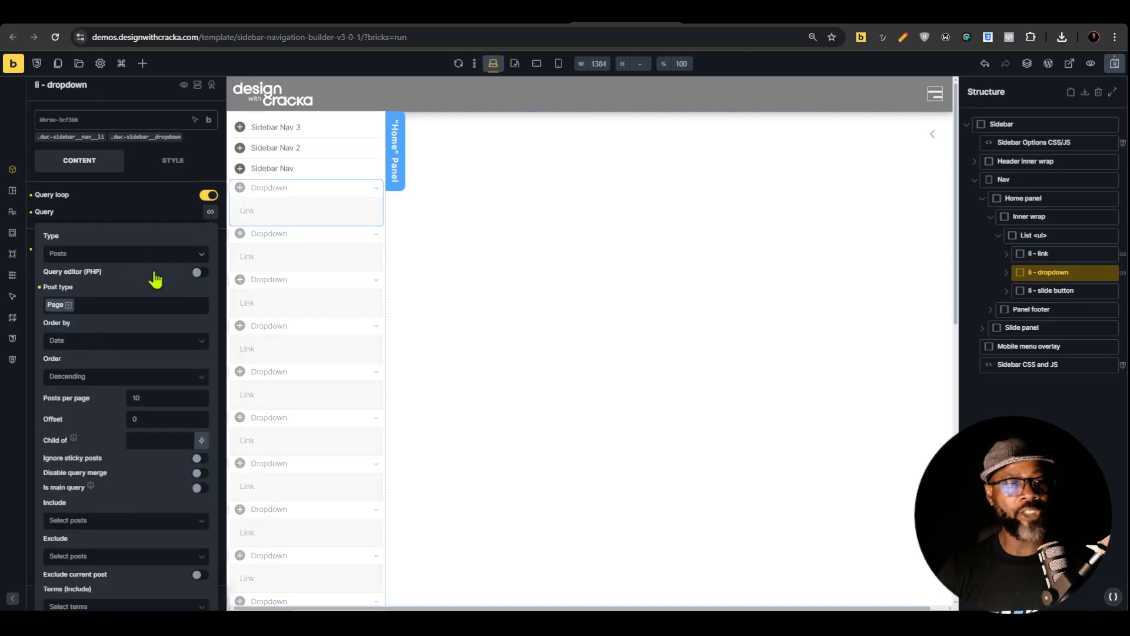
scroll(155, 279, down, 3)
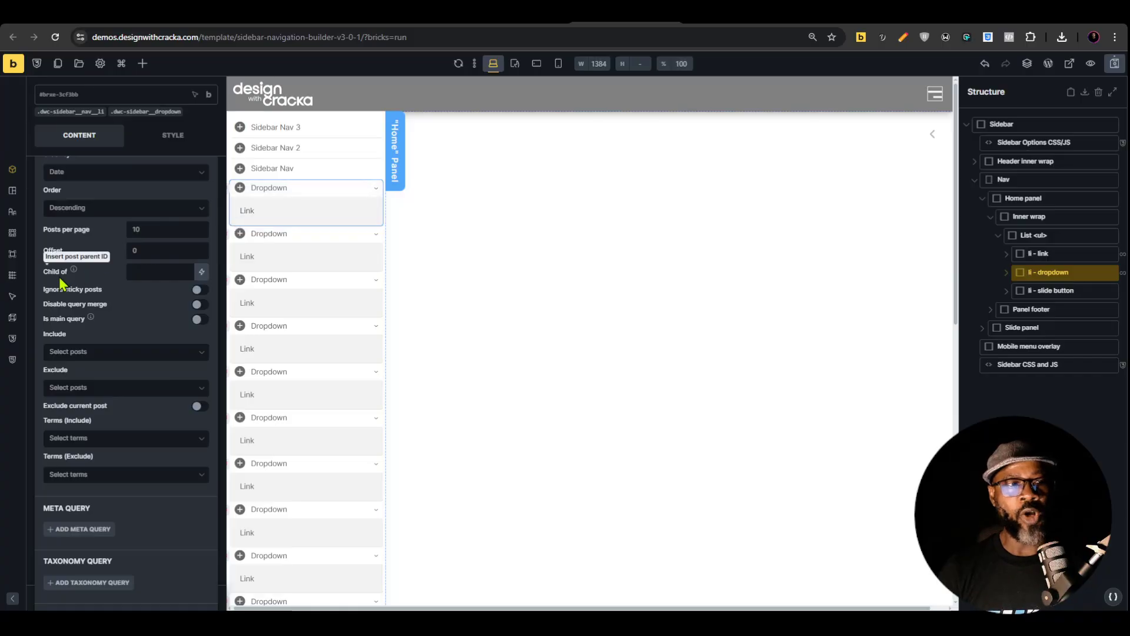
click(159, 271)
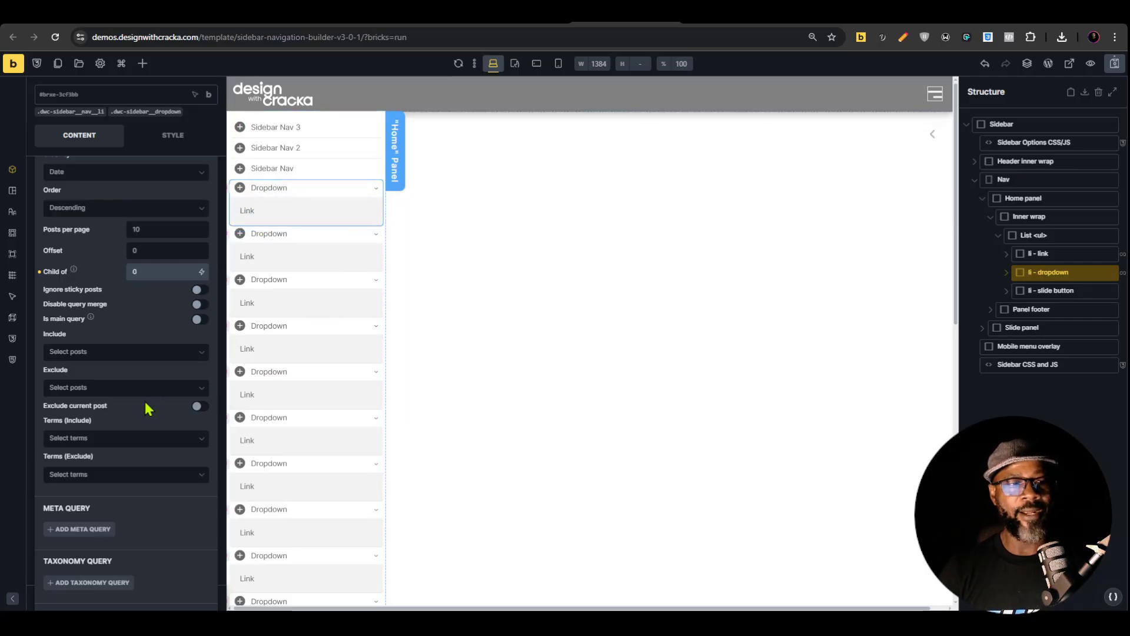
Limit the "li - dropdown" query to pages with the included terms "menu item (Tags)" and "has child (Tags)"
scroll(147, 408, down, 2)
click(138, 383)
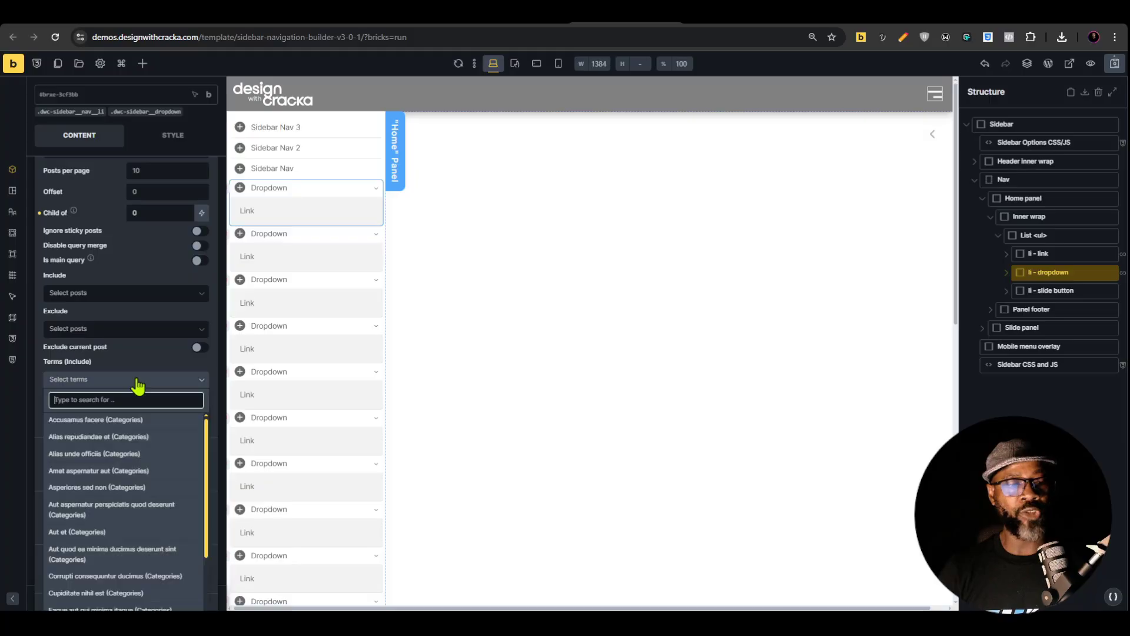
text(menu)
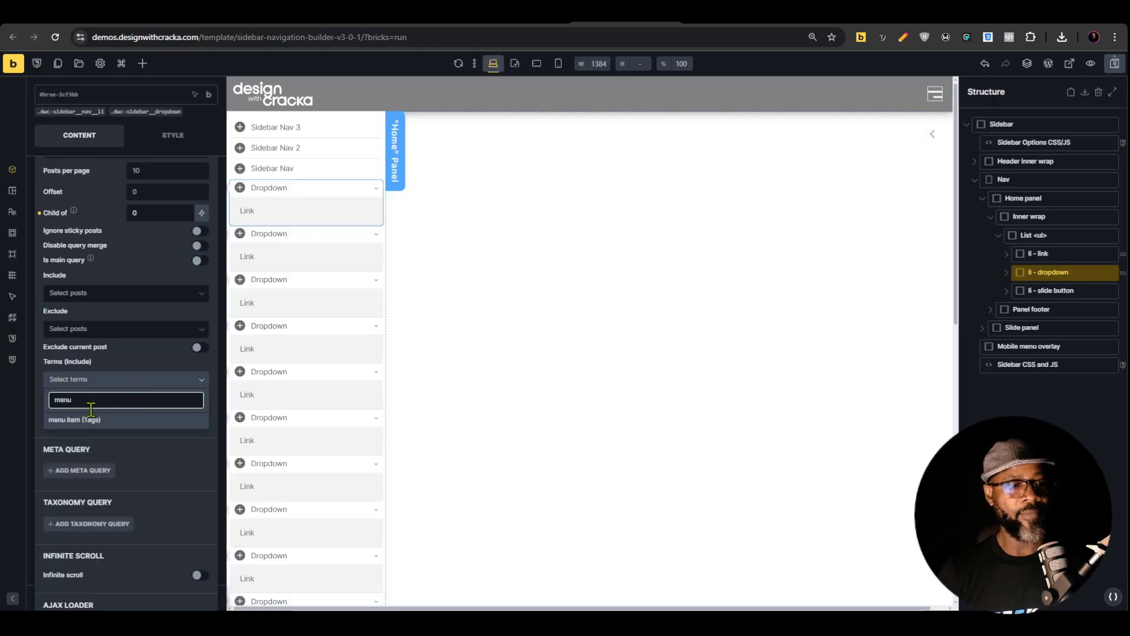
click(88, 419)
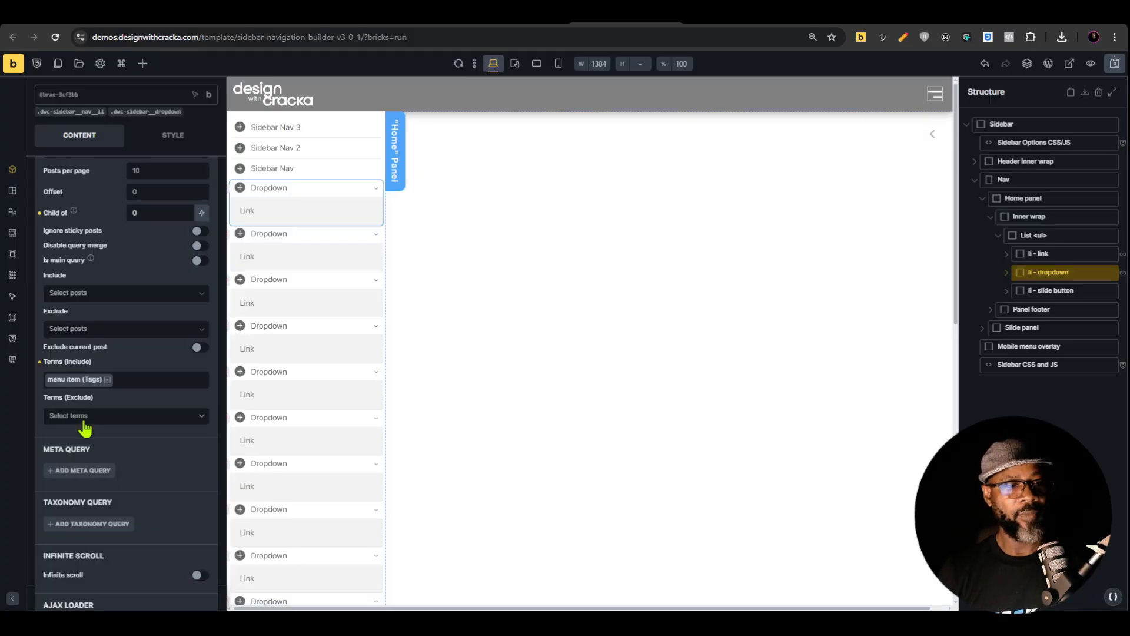
click(148, 389)
text(has)
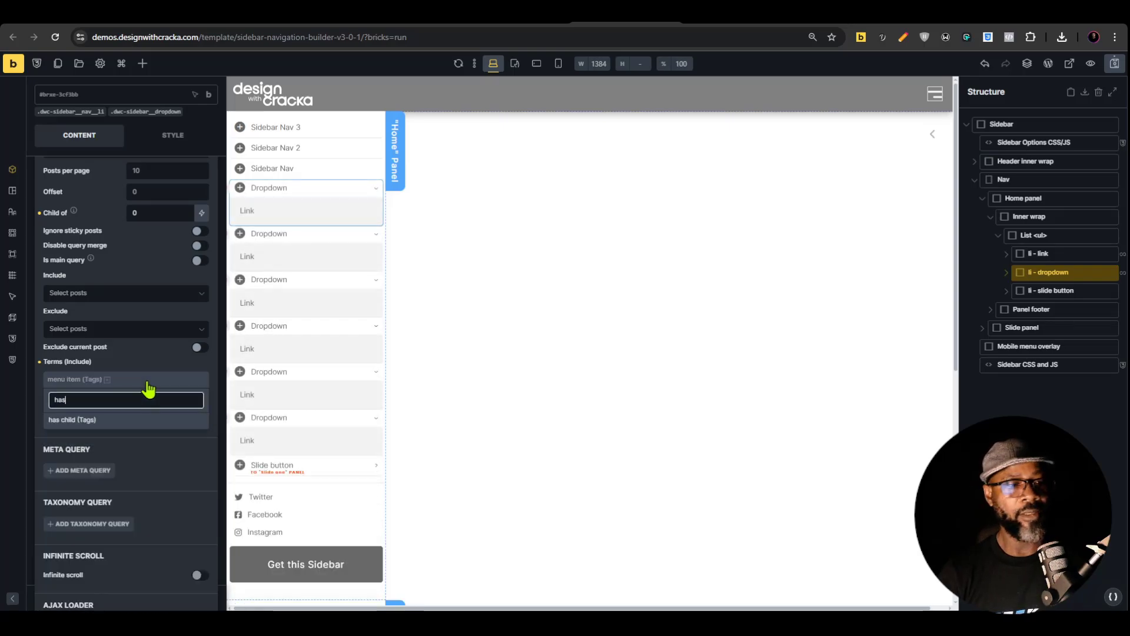
click(87, 421)
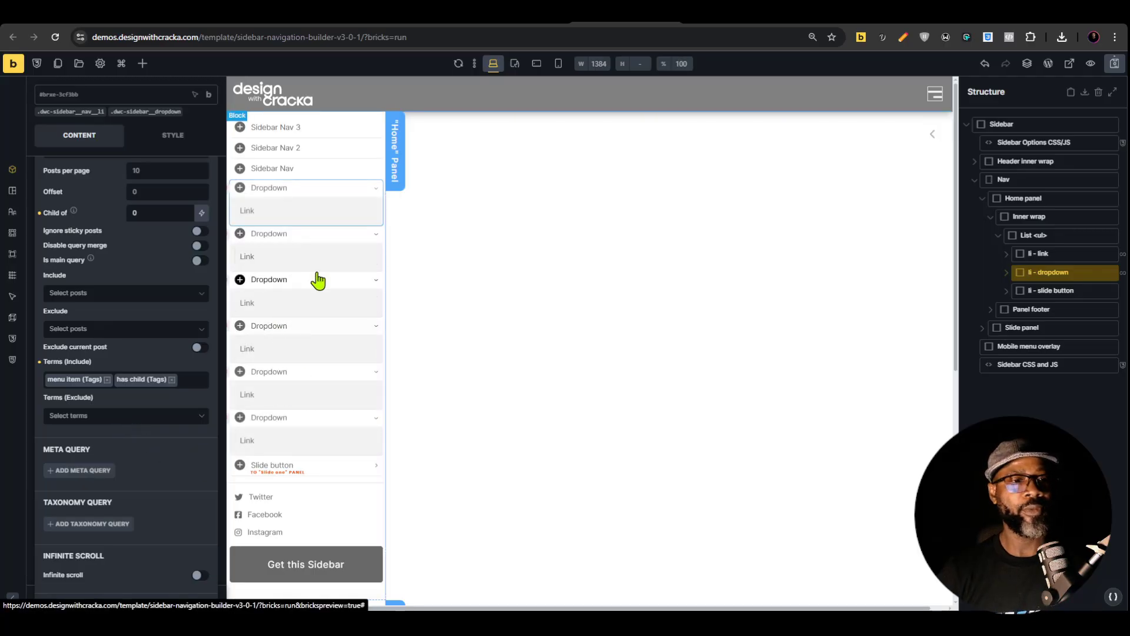
Replace the text of the link inside the dropdown toggle with the dynamic post title, {post_title}
mouse_move(1111, 274)
click(1007, 273)
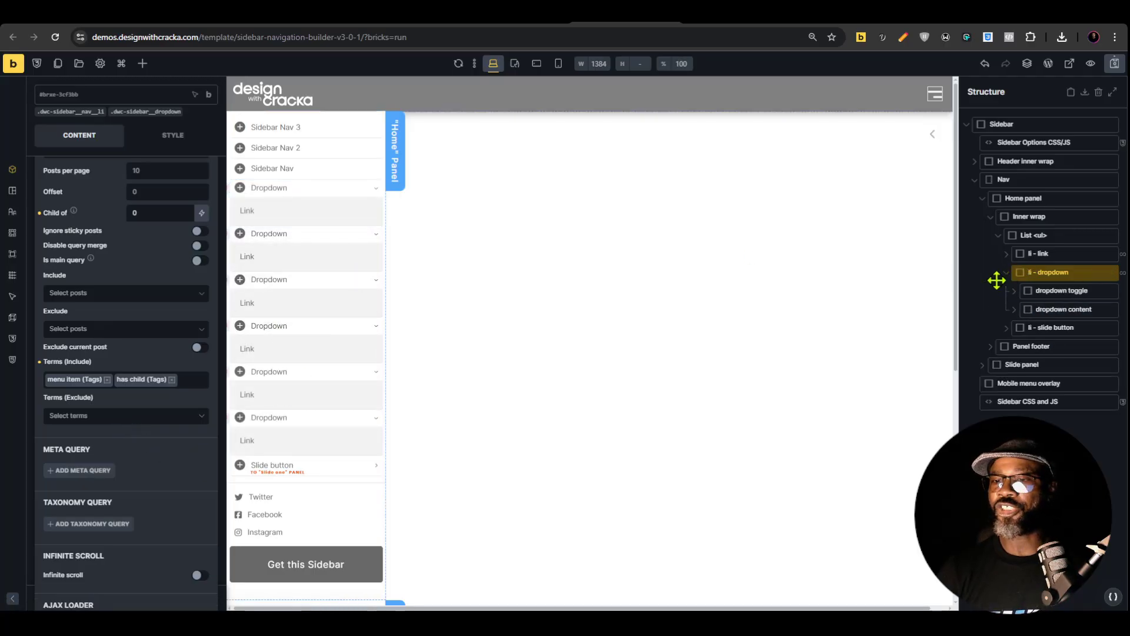
click(1015, 293)
click(1053, 327)
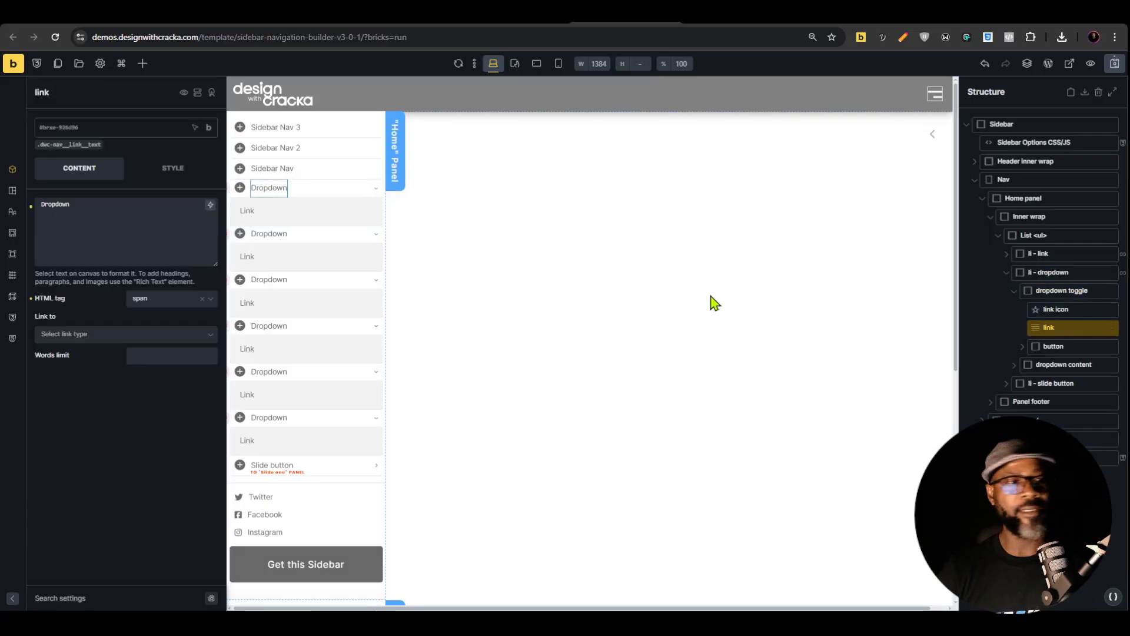
click(30, 206)
click(216, 202)
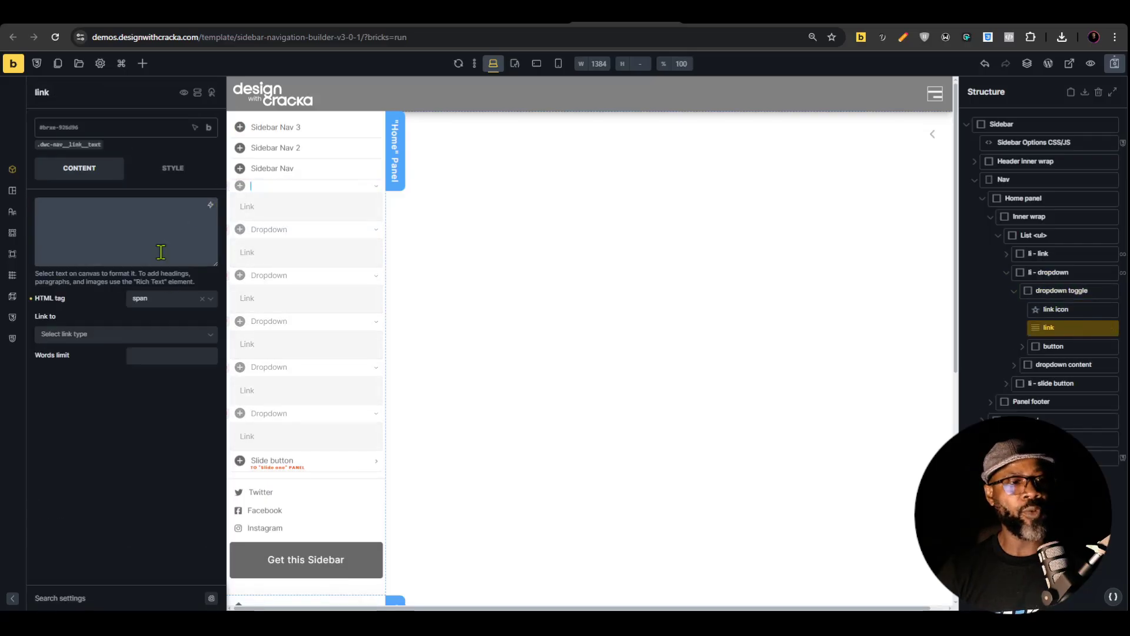
click(211, 205)
click(107, 316)
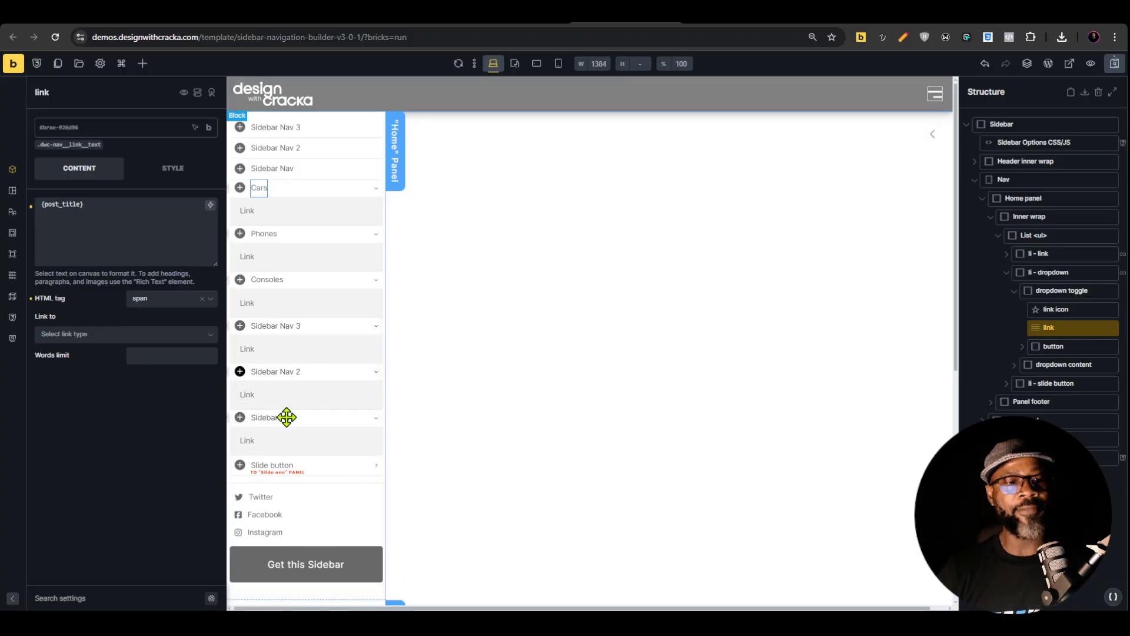
Remove "menu item (Tags)" from the included terms of the "li - dropdown" query, keeping only "has child (Tags)"
drag(290, 423, 941, 343)
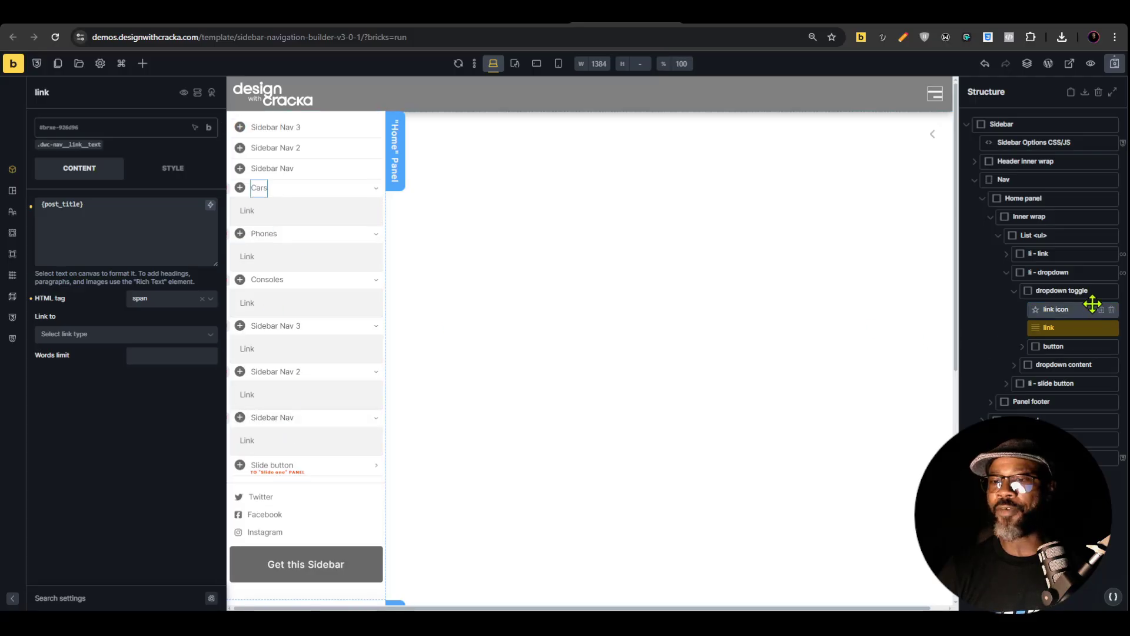
click(1093, 272)
scroll(32, 458, down, 10)
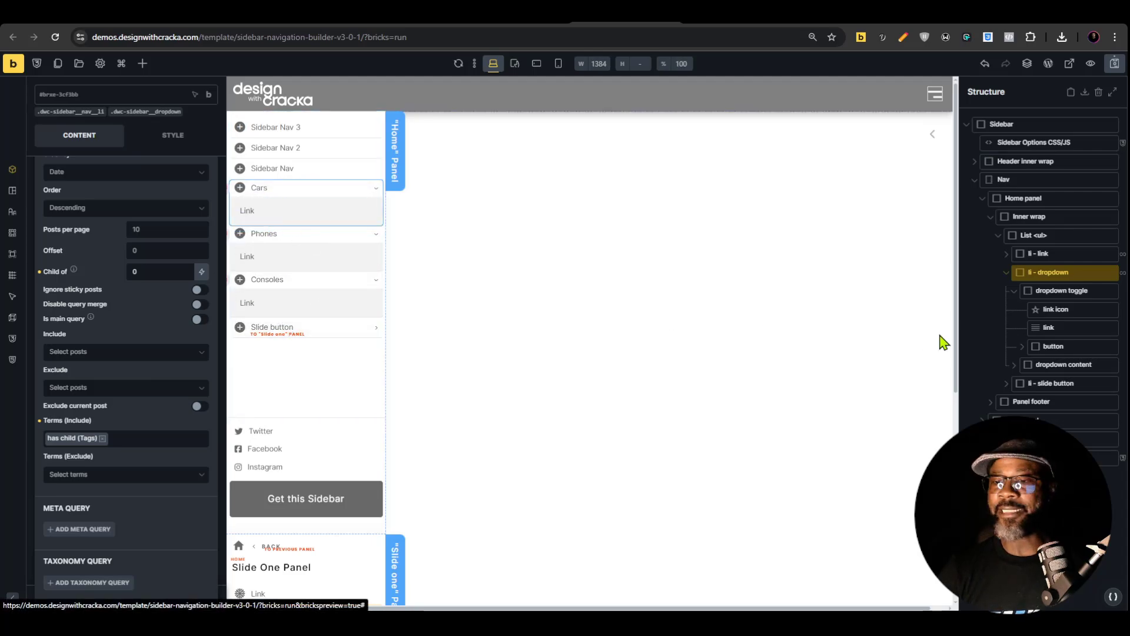
Enable the query loop on the "li - link" item inside the dropdown content, with post type Page and Child of set to {post_id}
click(280, 209)
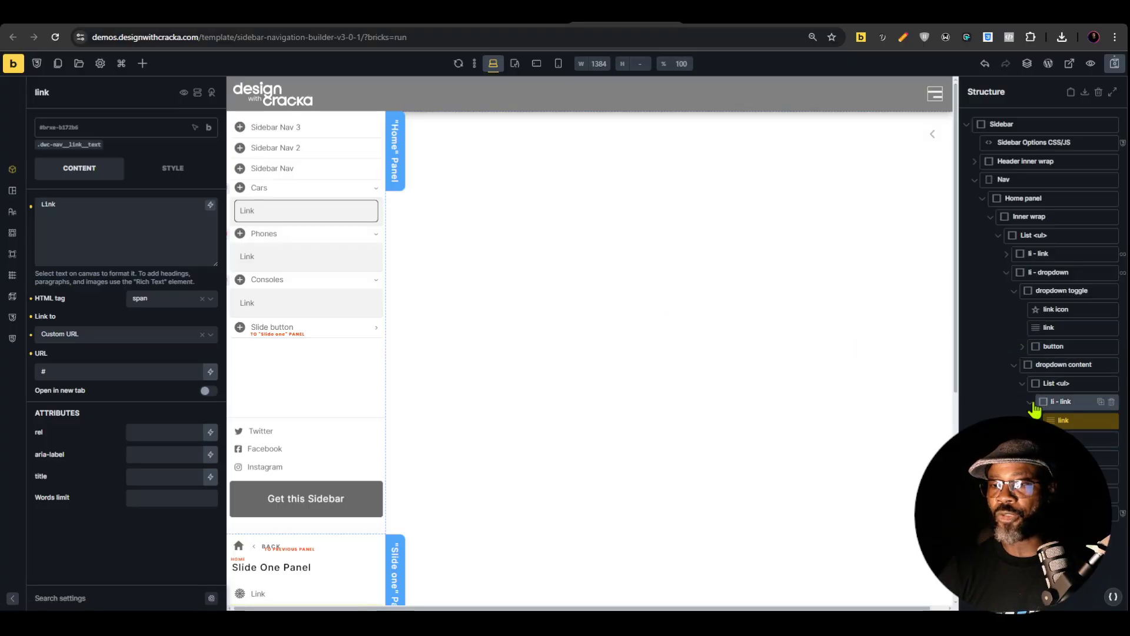
click(1060, 402)
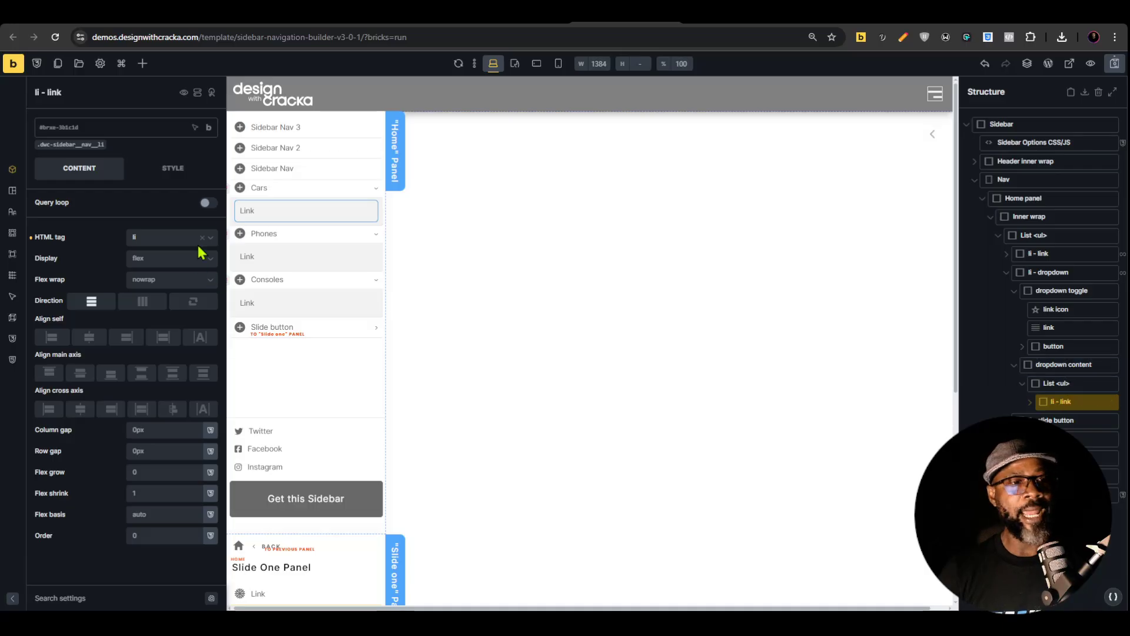
click(207, 203)
click(210, 219)
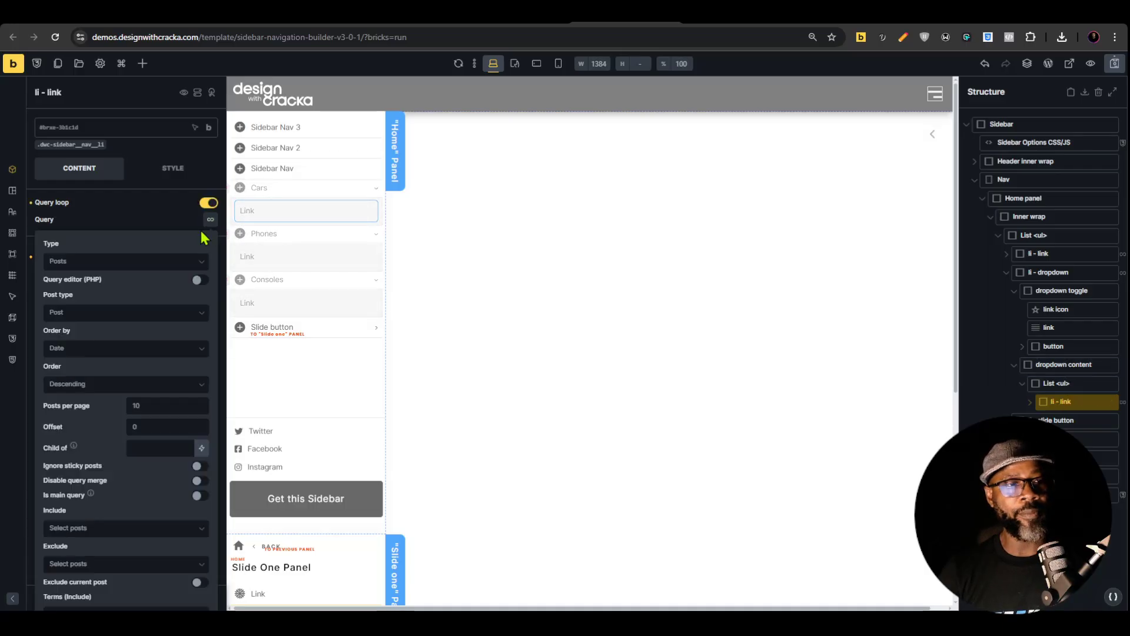
click(109, 315)
click(82, 346)
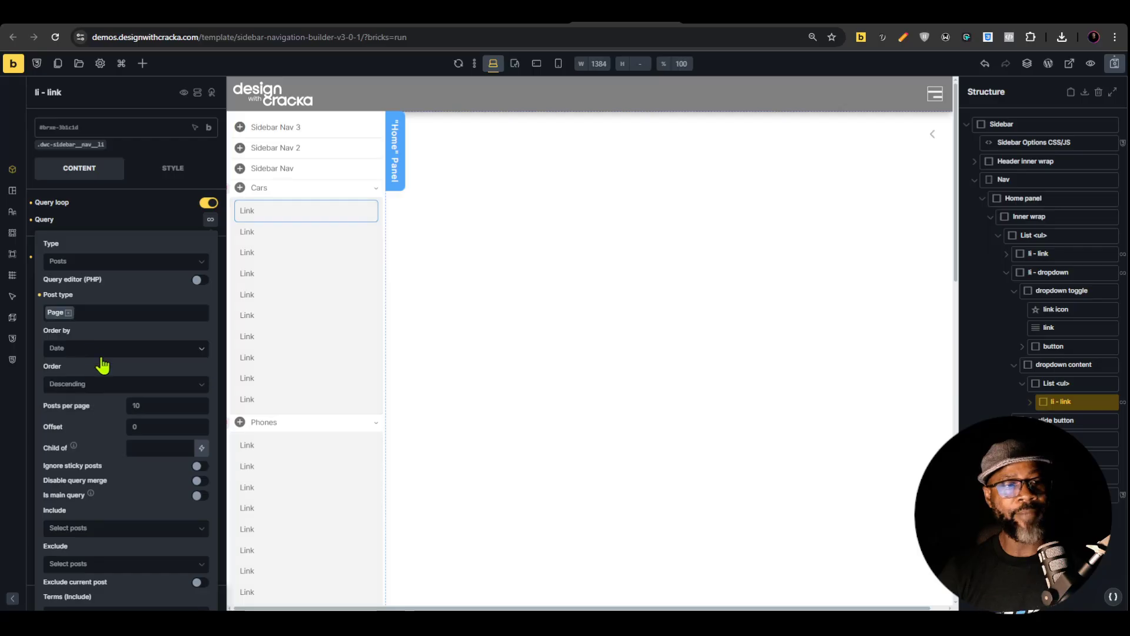
scroll(198, 445, down, 4)
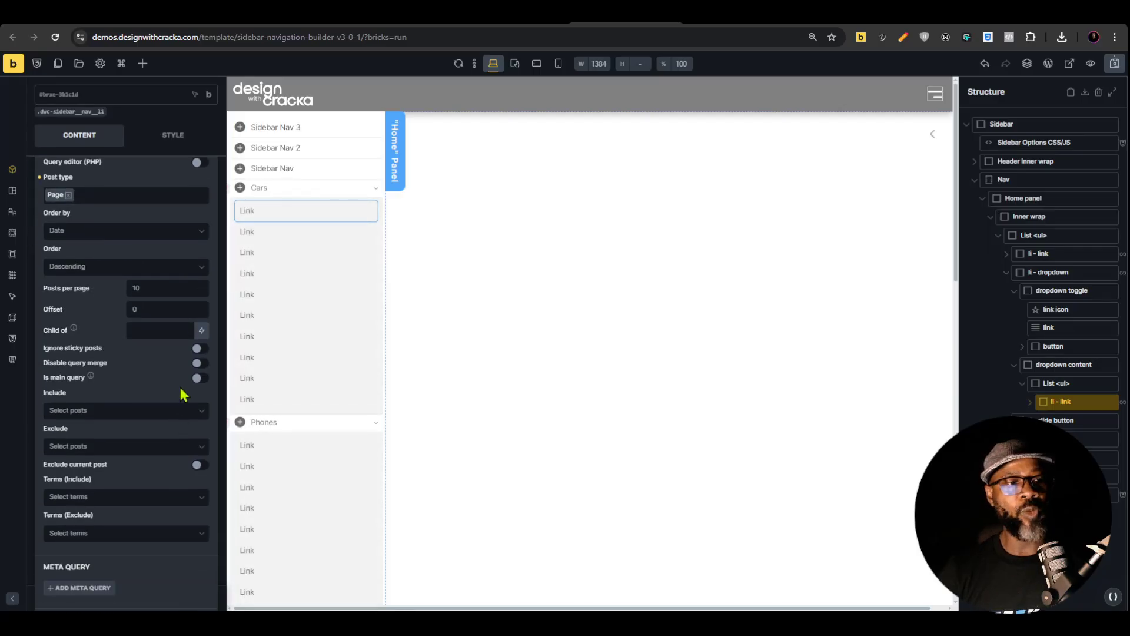
click(201, 330)
click(144, 372)
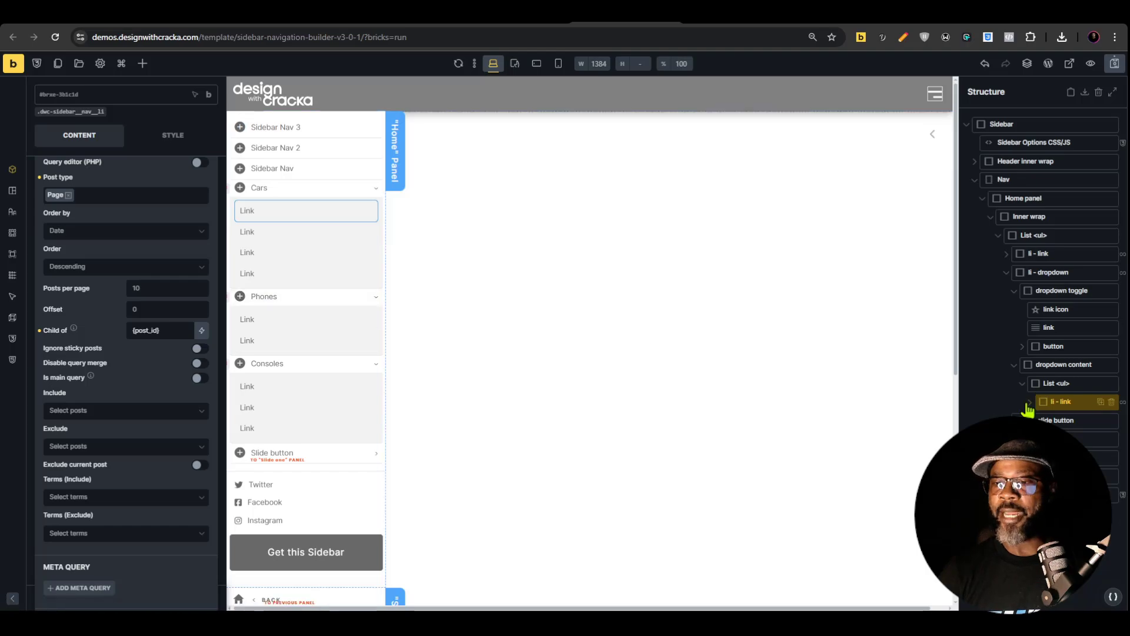
Replace the text of the nested link inside the dropdown content with the dynamic post title, {post_title}
click(1053, 408)
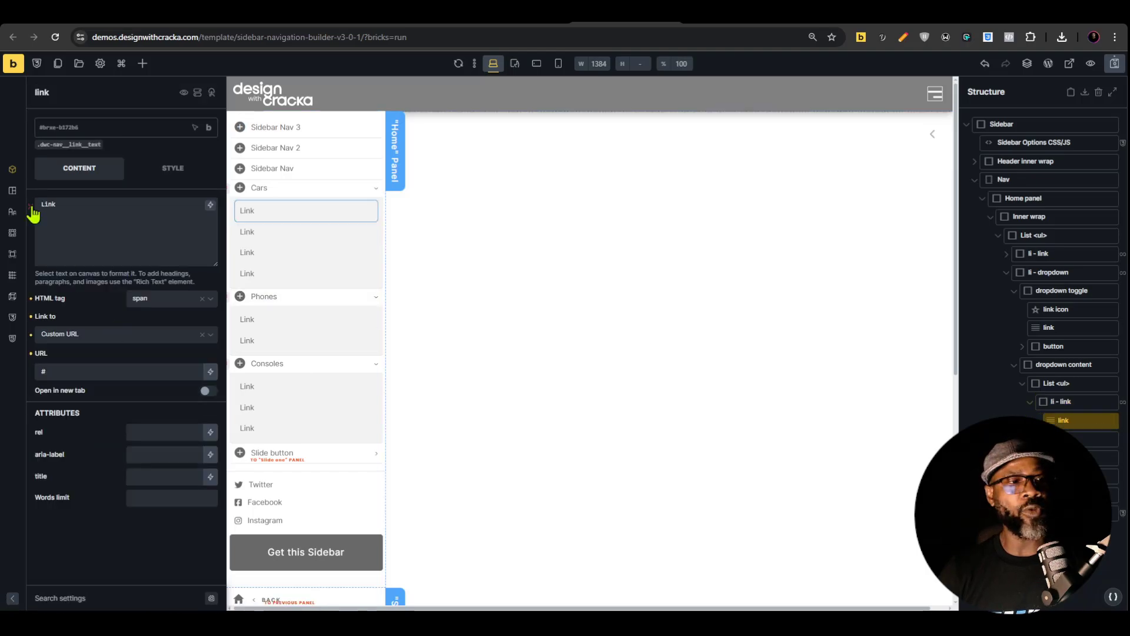
click(210, 205)
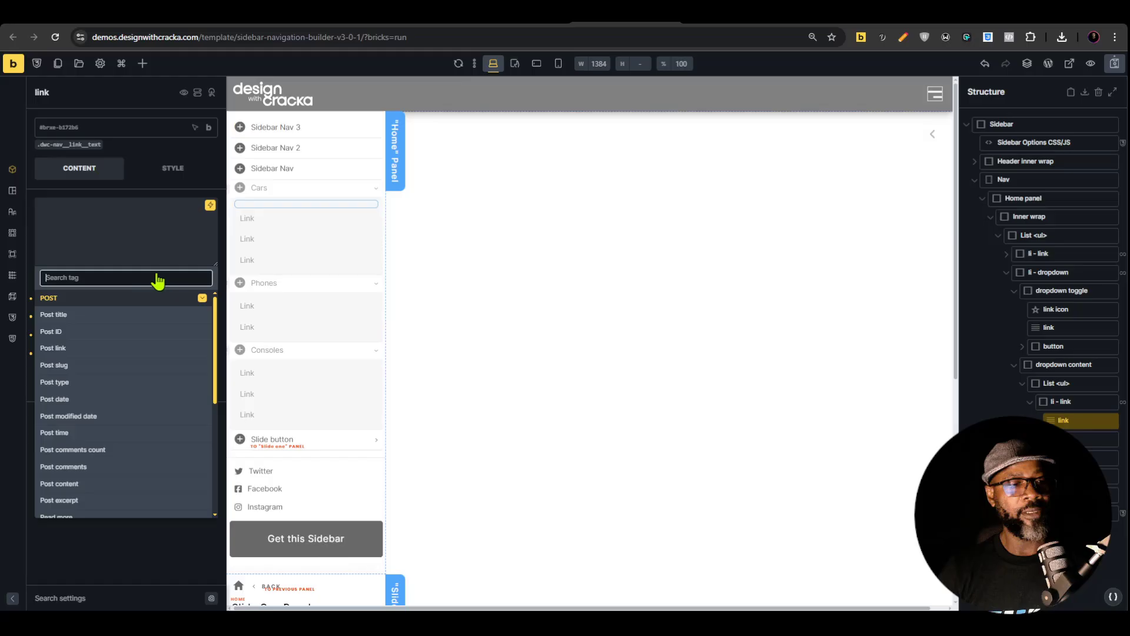
click(87, 328)
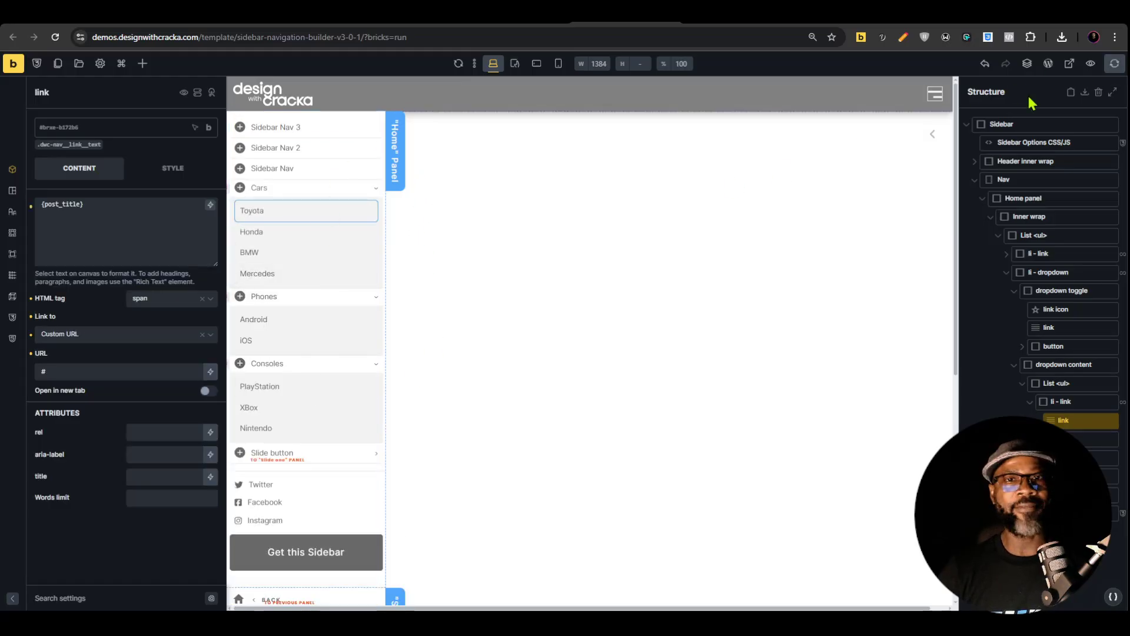
Preview the sidebar on the front end and expand the Phones, Cars and Consoles dropdowns to check their child links
click(1090, 63)
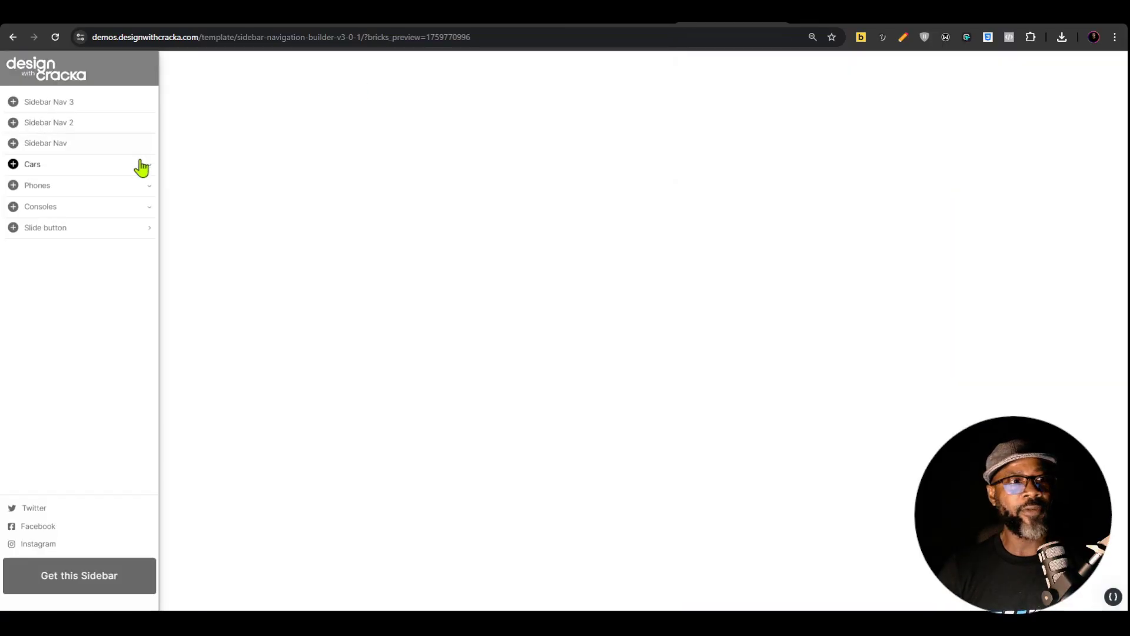
click(126, 193)
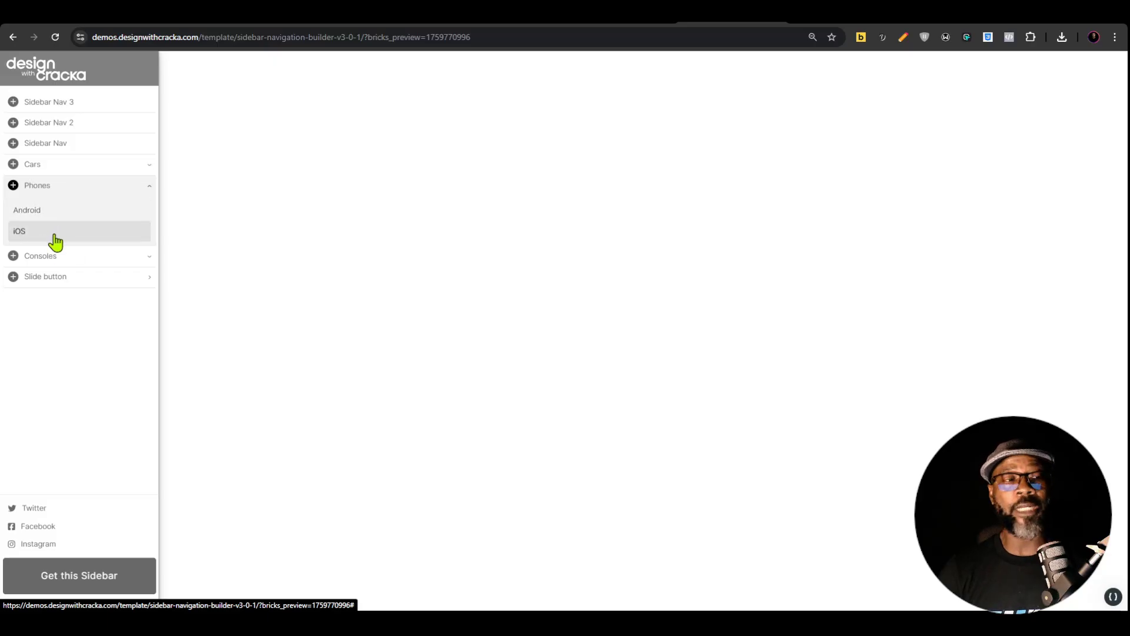
click(108, 187)
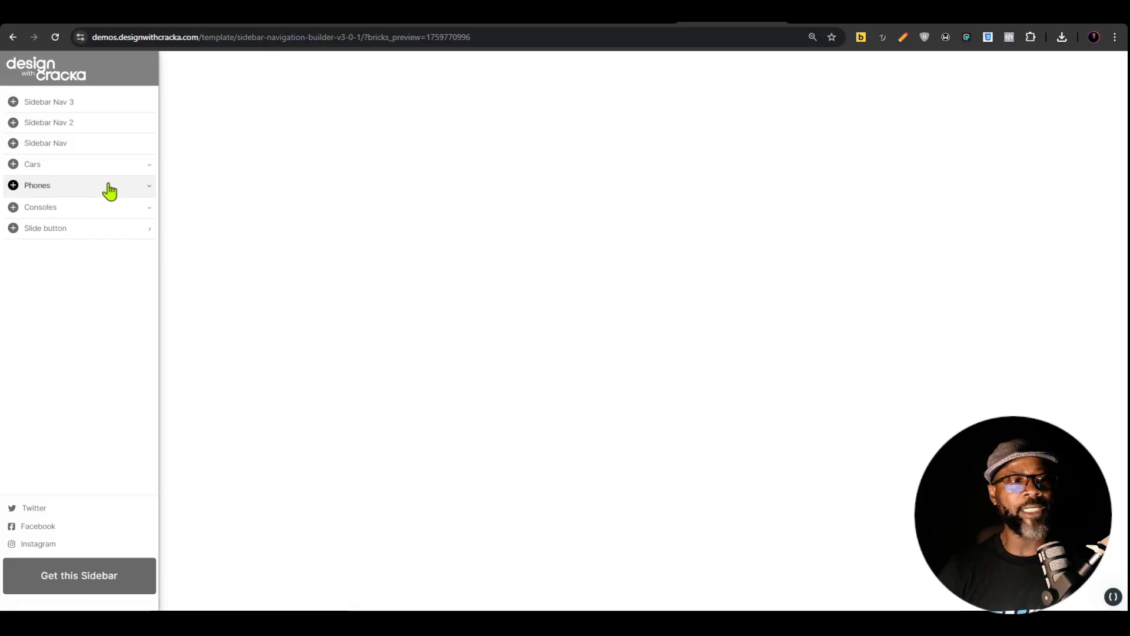
click(124, 166)
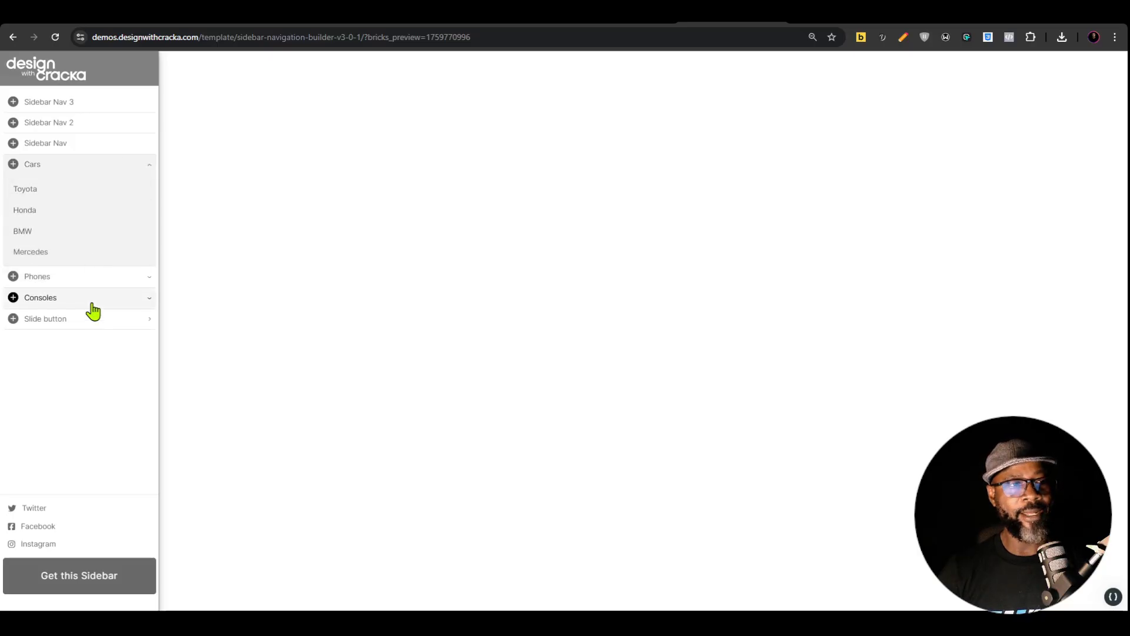
click(91, 297)
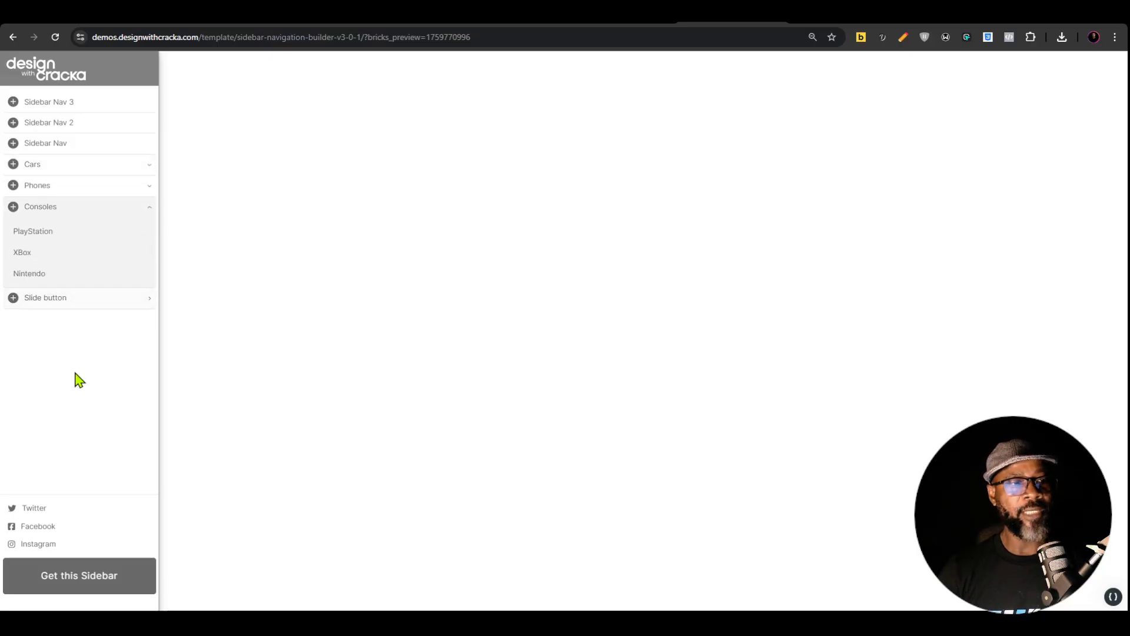
click(94, 186)
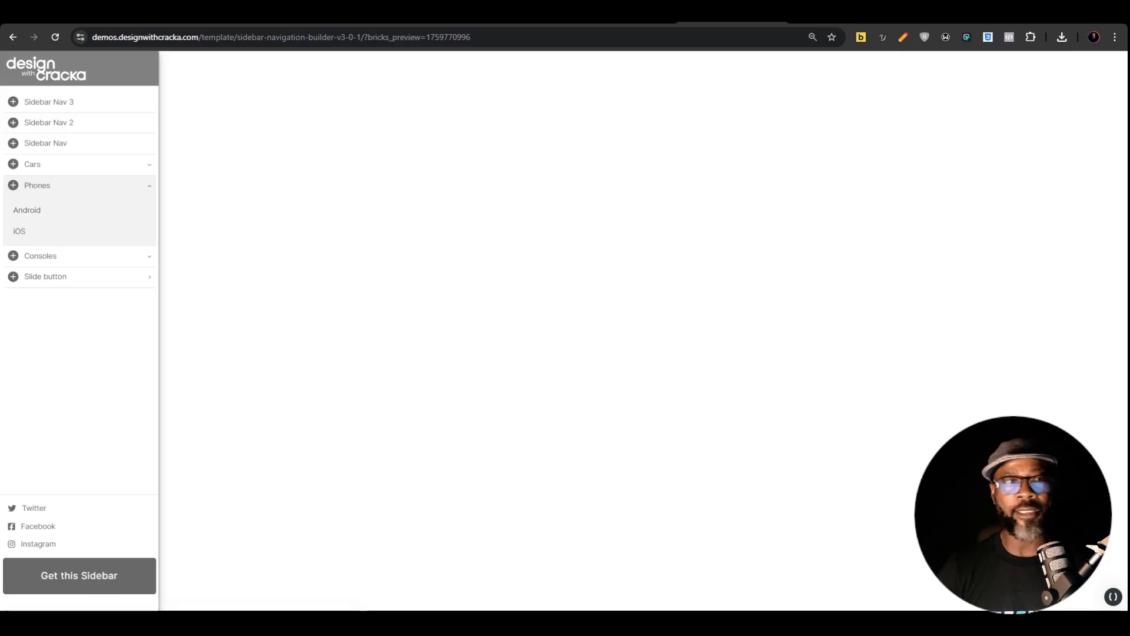
Return to the builder, exclude the term "has child (Tags)" from the nested "li - link" query in the dropdown content, and save
click(617, 23)
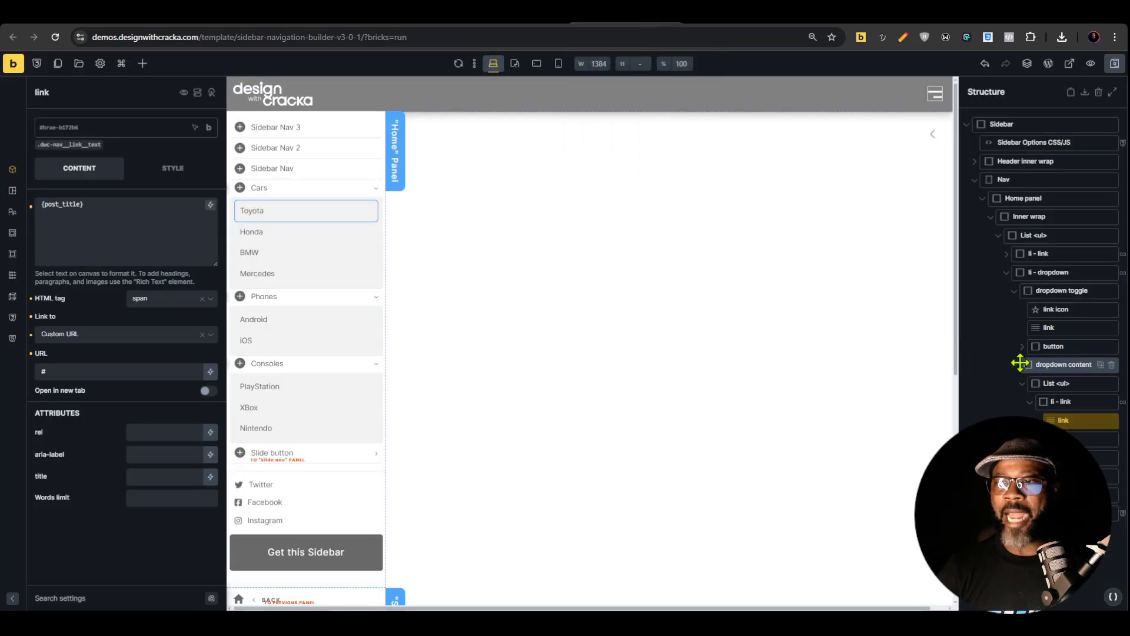
click(1061, 401)
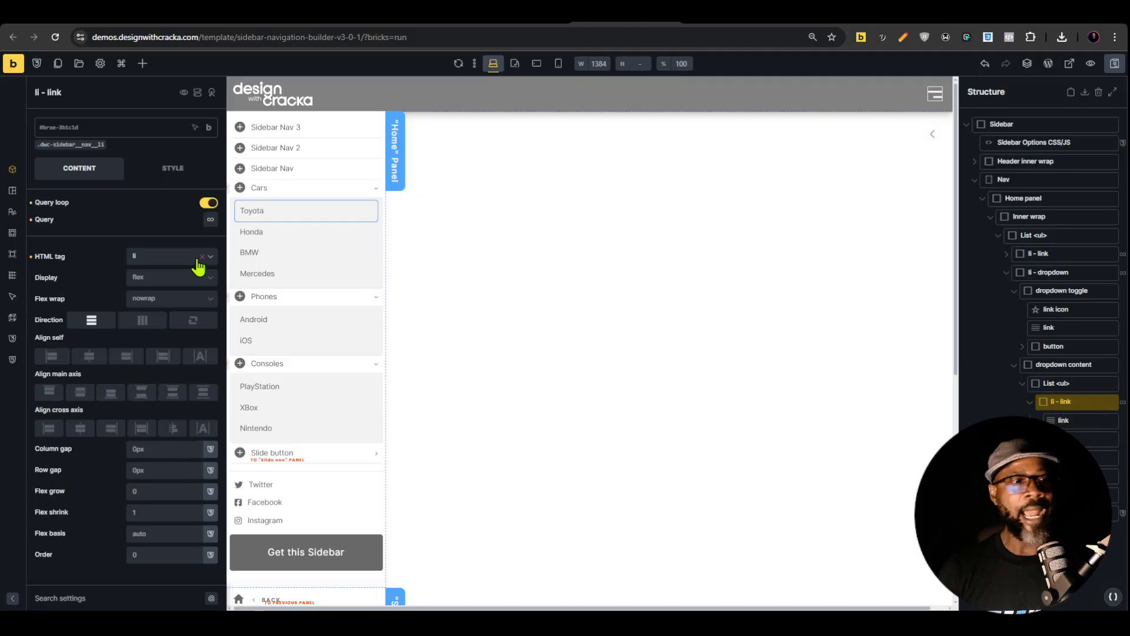
click(210, 221)
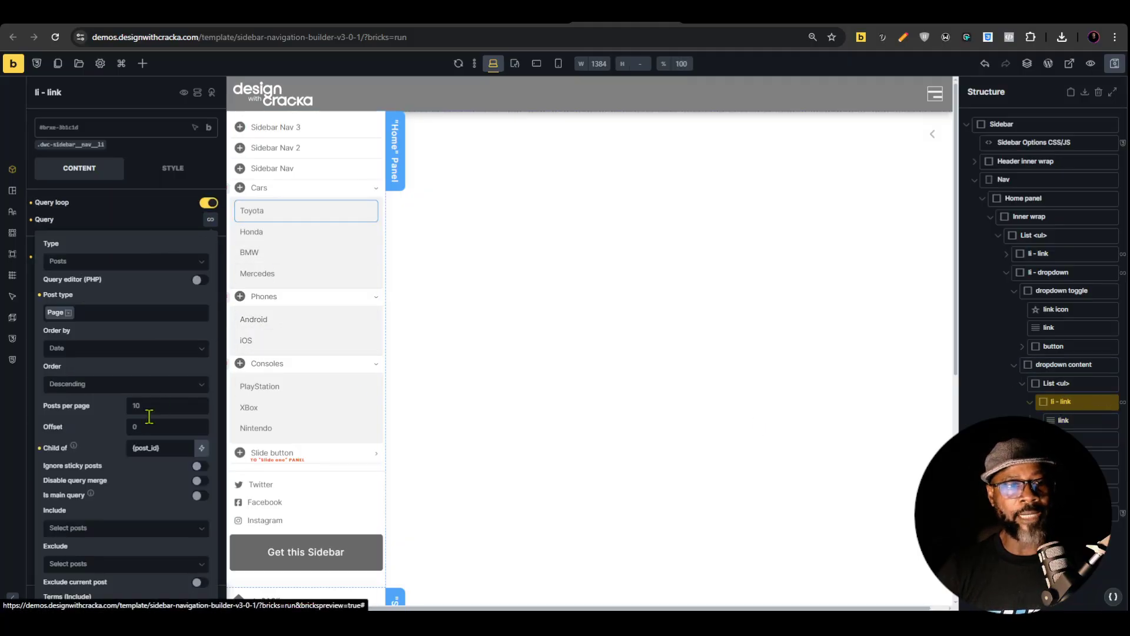
scroll(169, 406, down, 3)
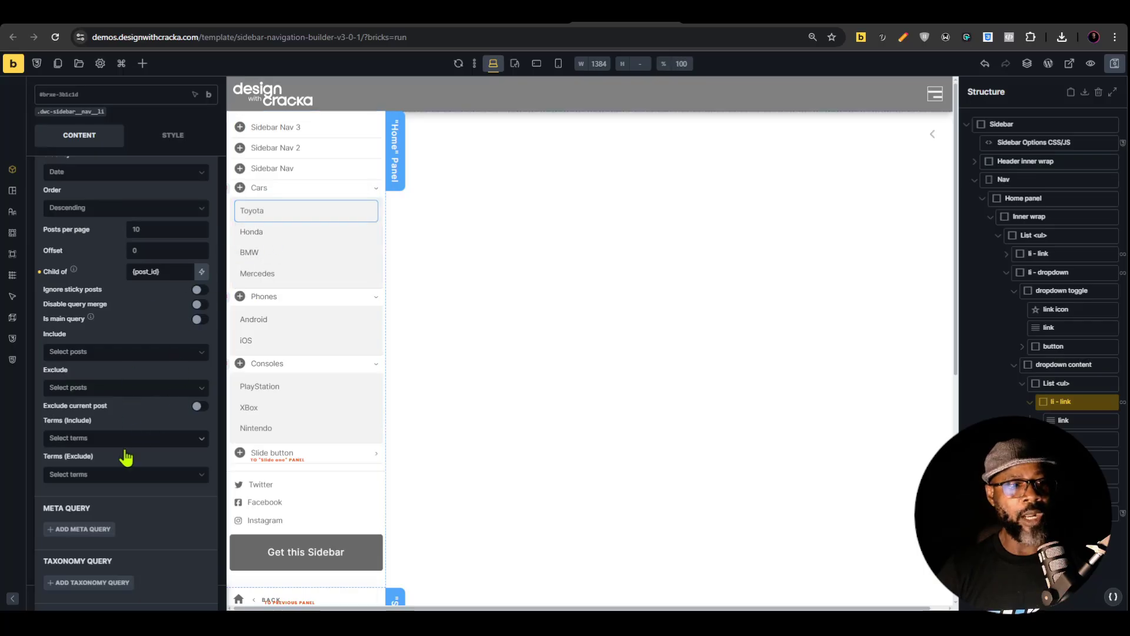
click(129, 476)
text(has child (Tags)
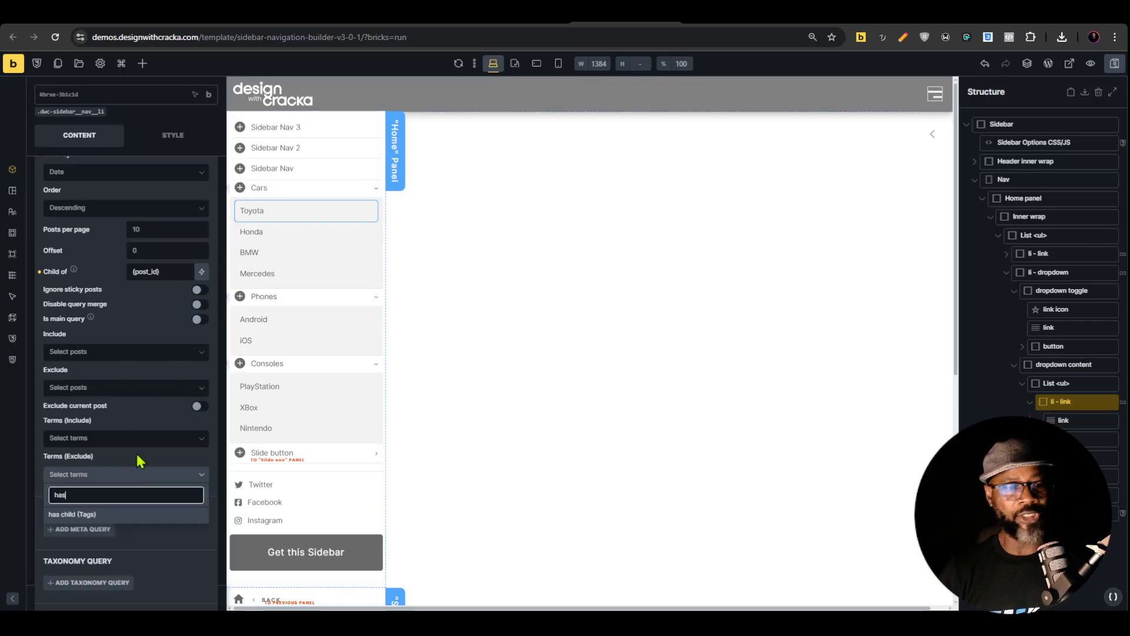
click(1114, 63)
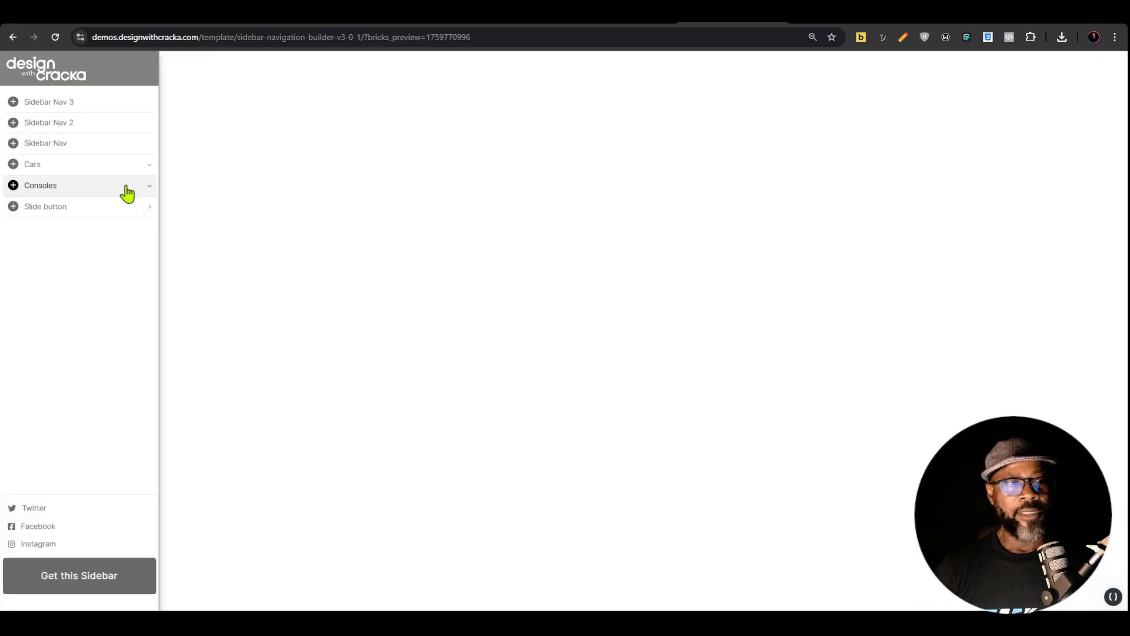
Expand and collapse the Consoles and Cars dropdowns in the front-end preview to check which child links they list
click(126, 192)
click(126, 193)
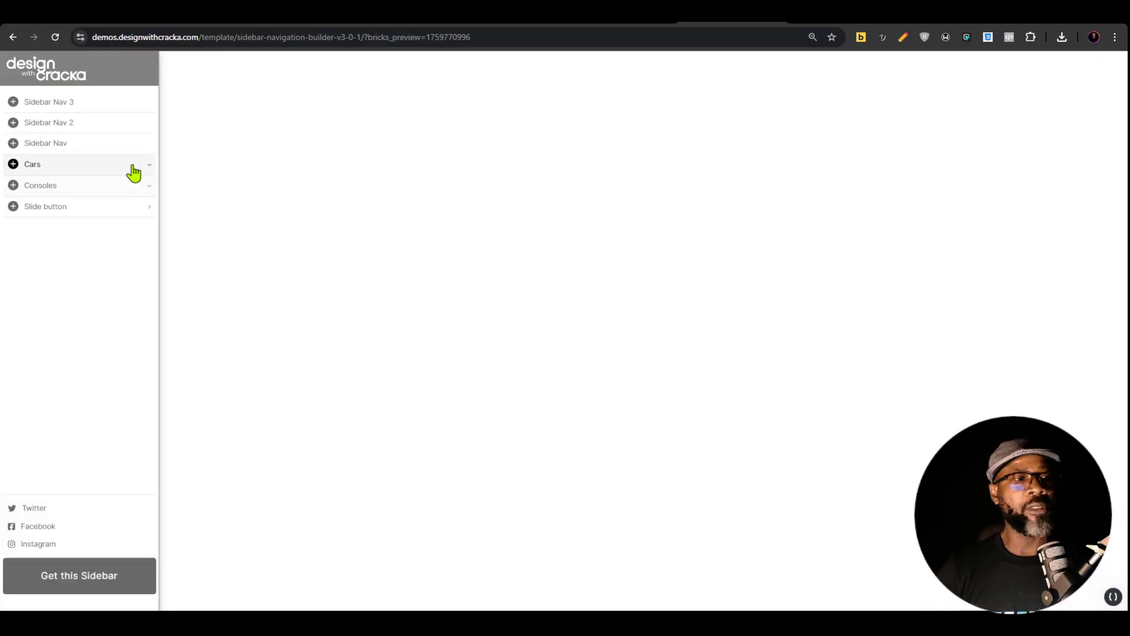
click(134, 172)
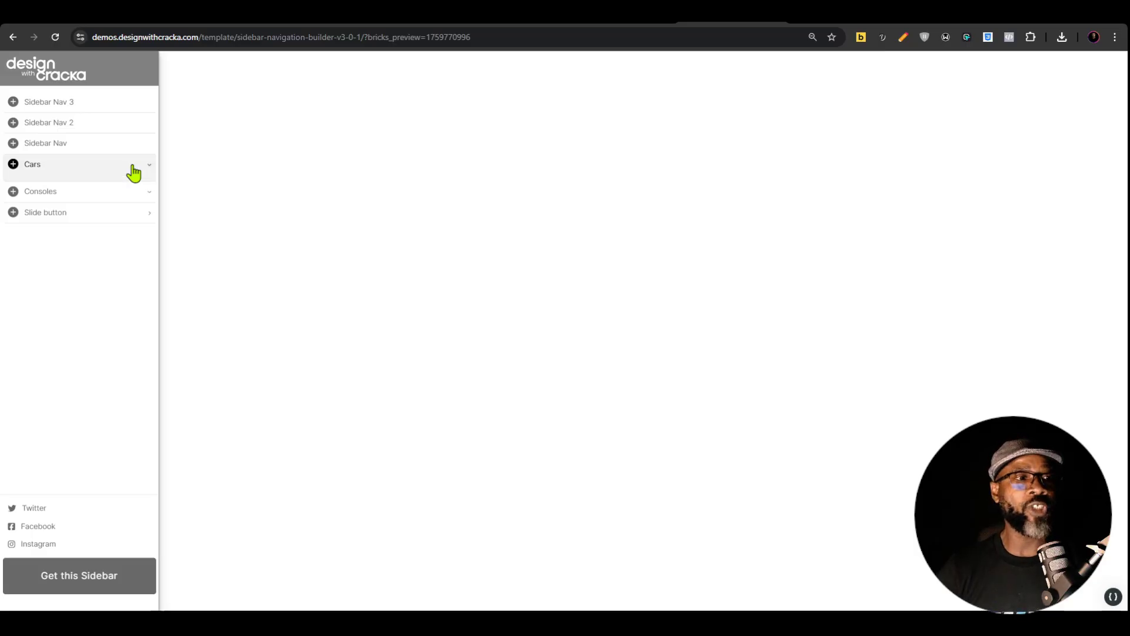
click(134, 171)
click(129, 191)
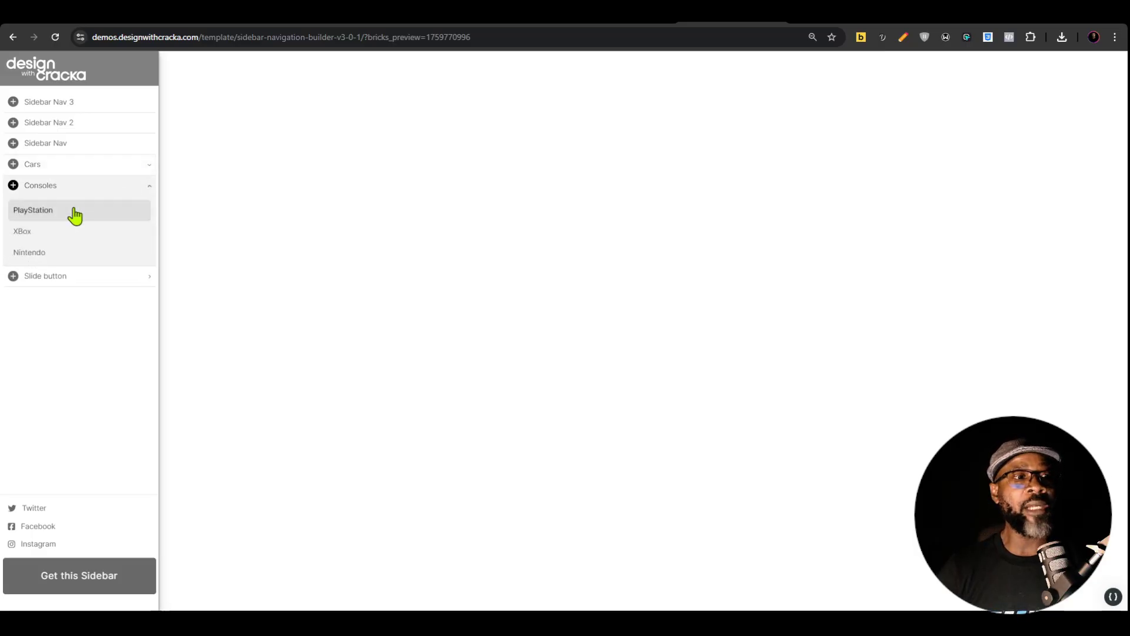
Collapse the Consoles dropdown in the front-end preview and return to the builder
click(133, 187)
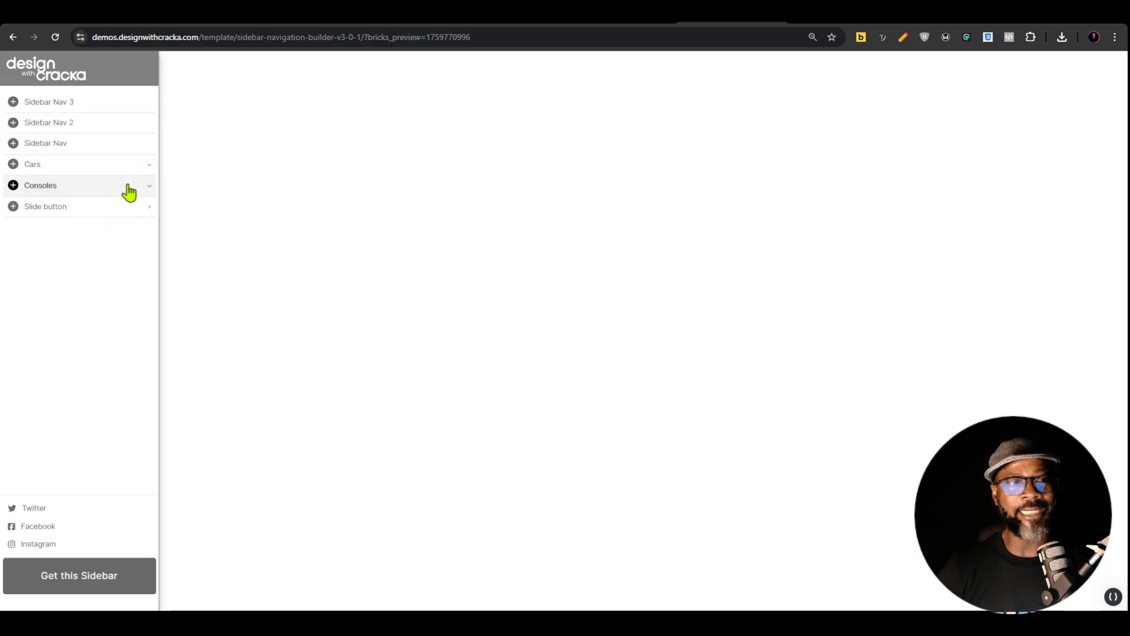
click(624, 23)
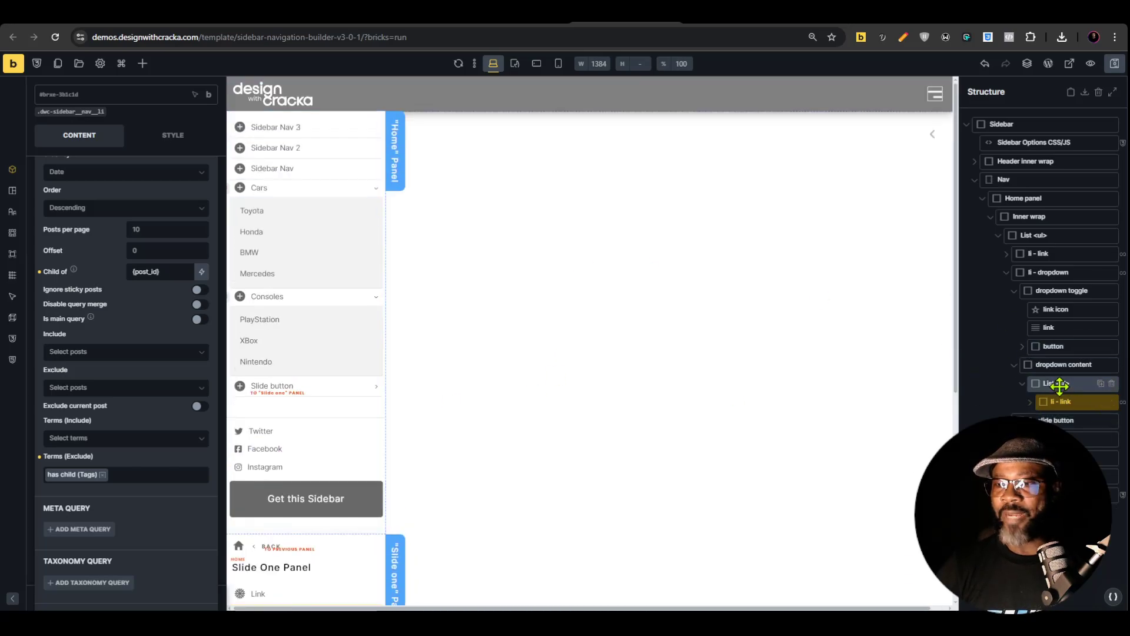
click(1053, 383)
click(1034, 365)
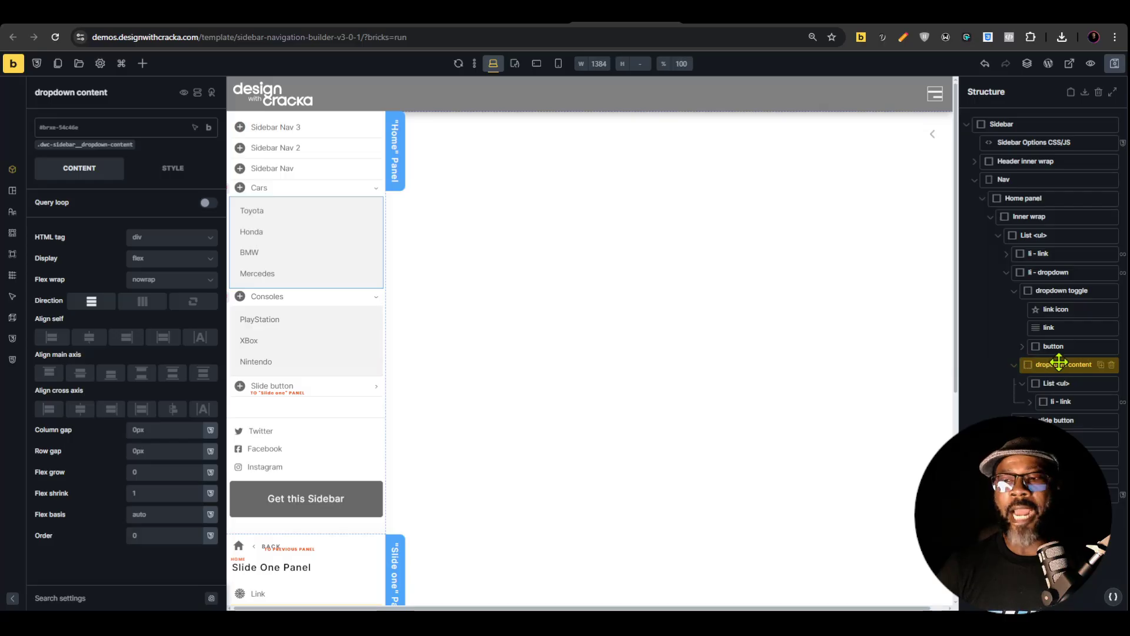
click(1100, 365)
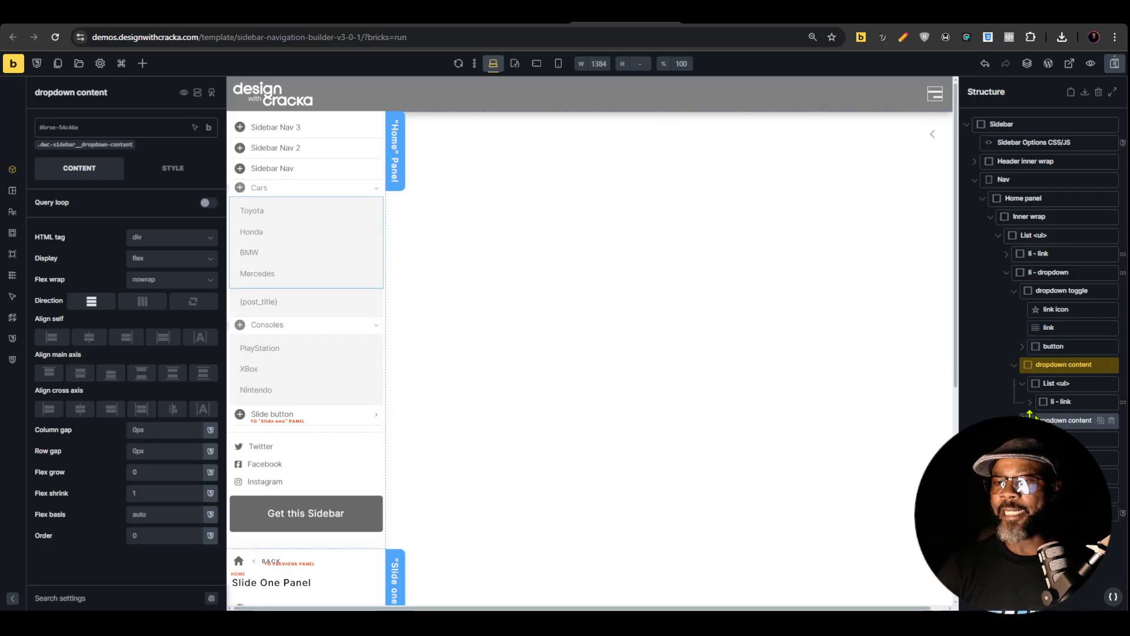
click(1029, 418)
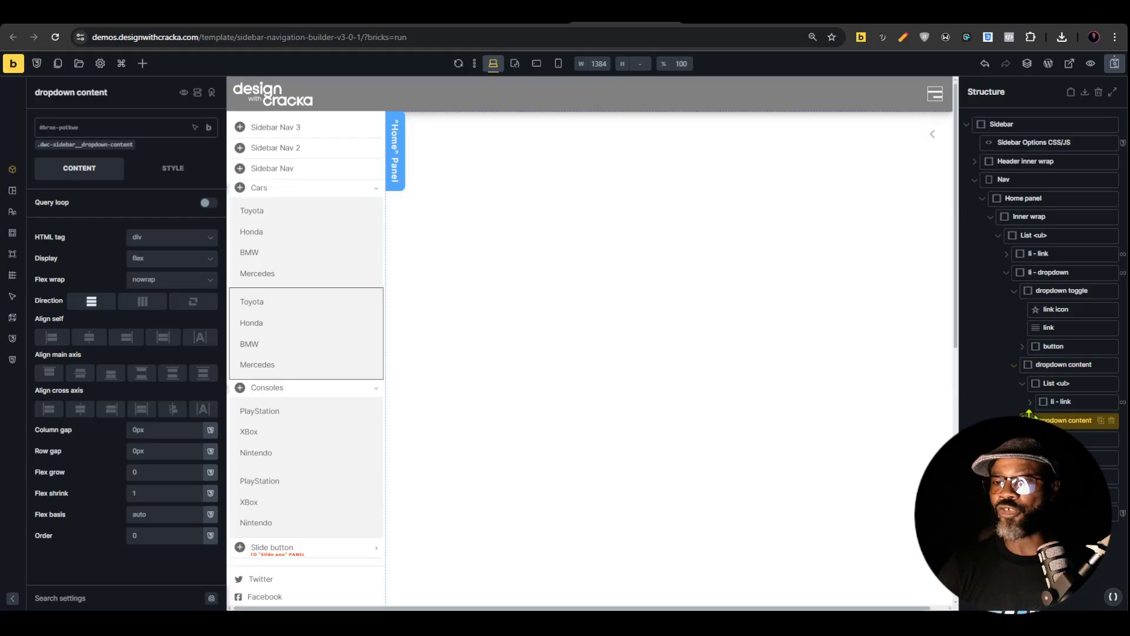
click(1111, 420)
Duplicate the "li - dropdown" element and nest the copy in the List <ul> of the original's dropdown content, below "li - link"
click(1015, 292)
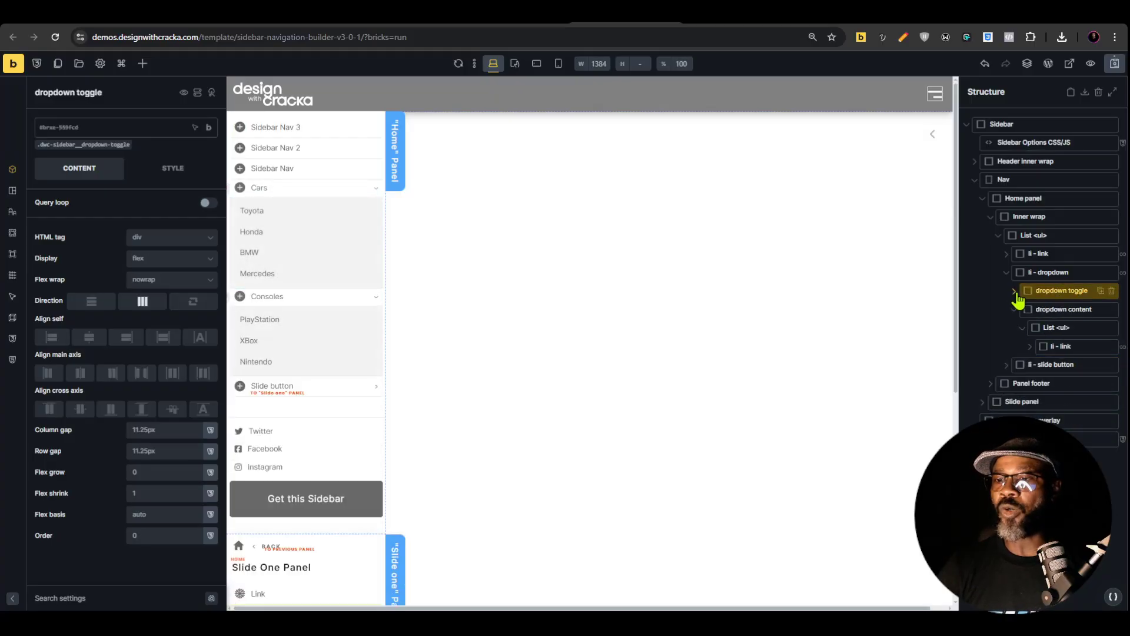
click(1077, 273)
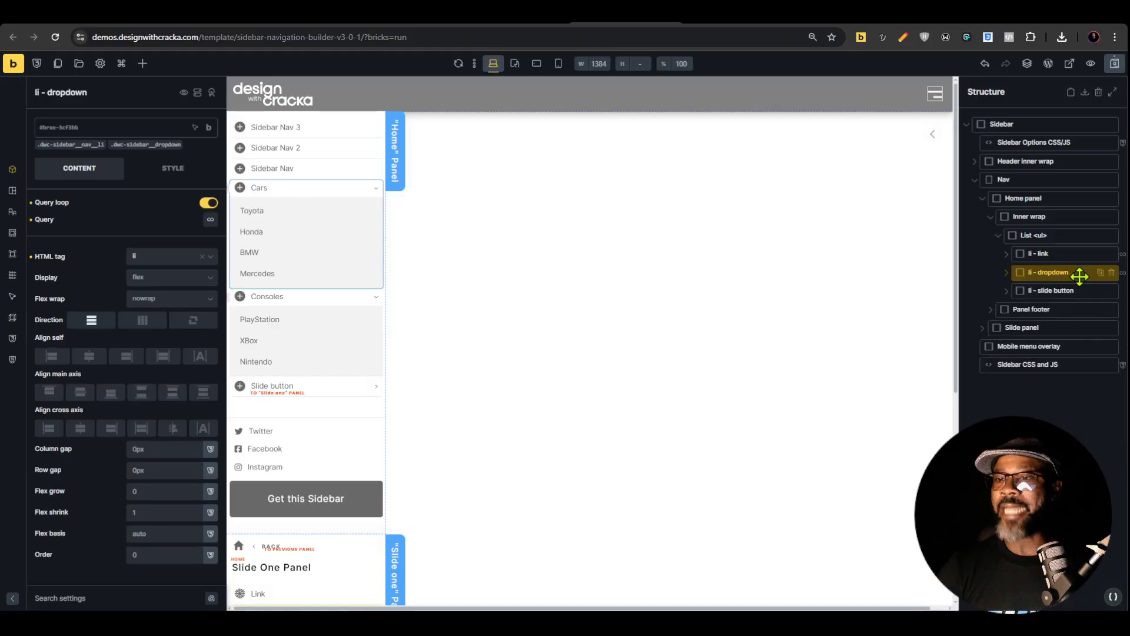
click(1100, 272)
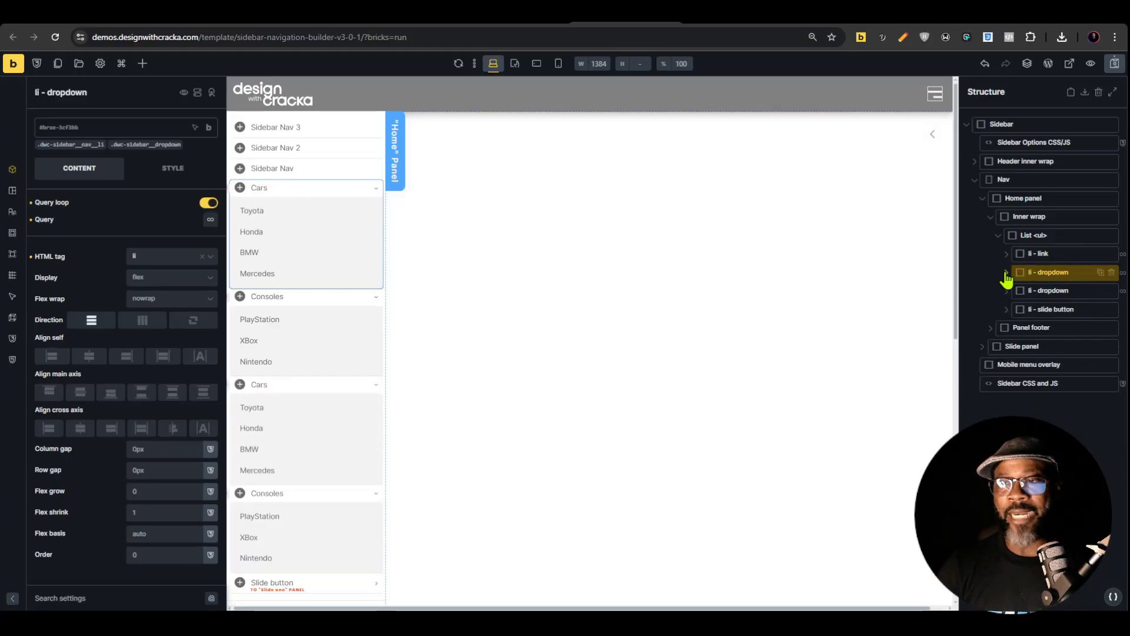
click(1006, 273)
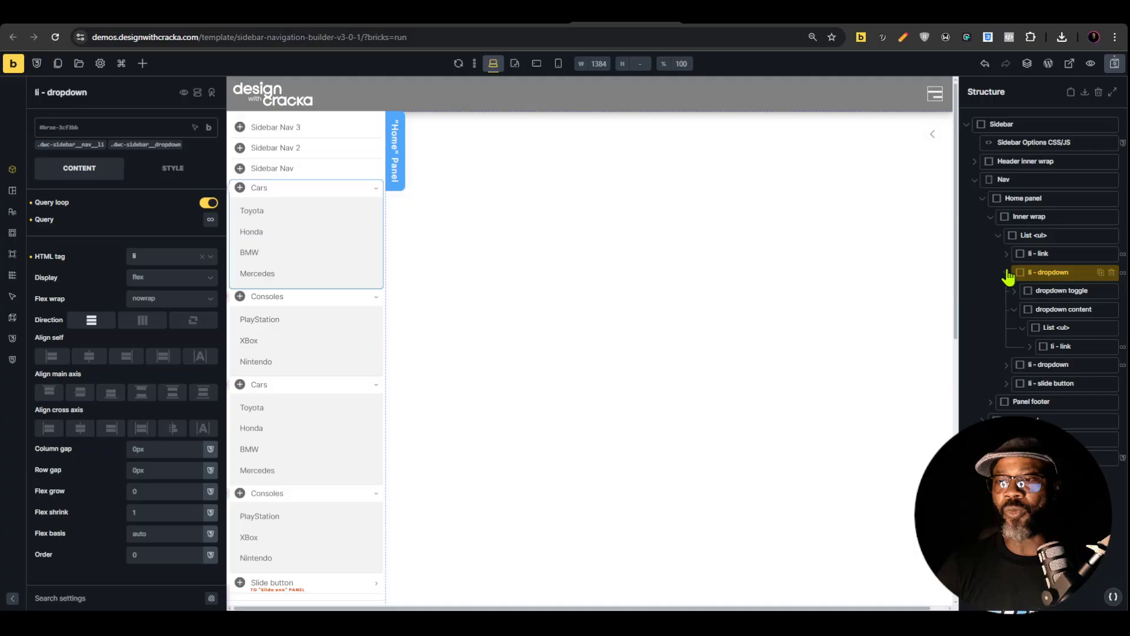
click(1071, 307)
click(1014, 310)
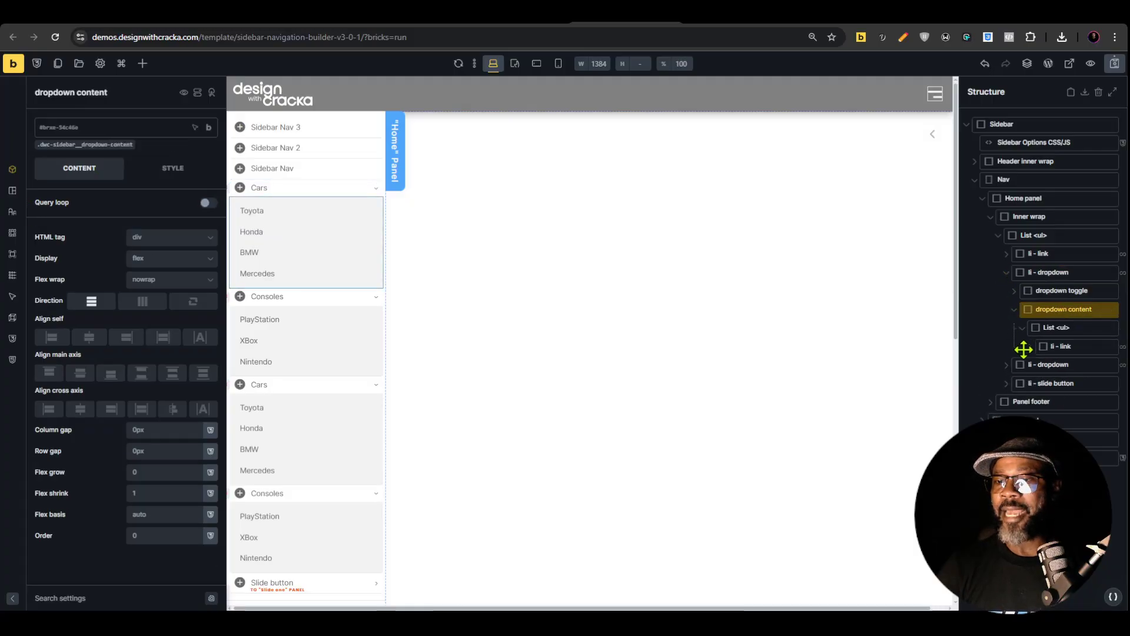
click(1049, 327)
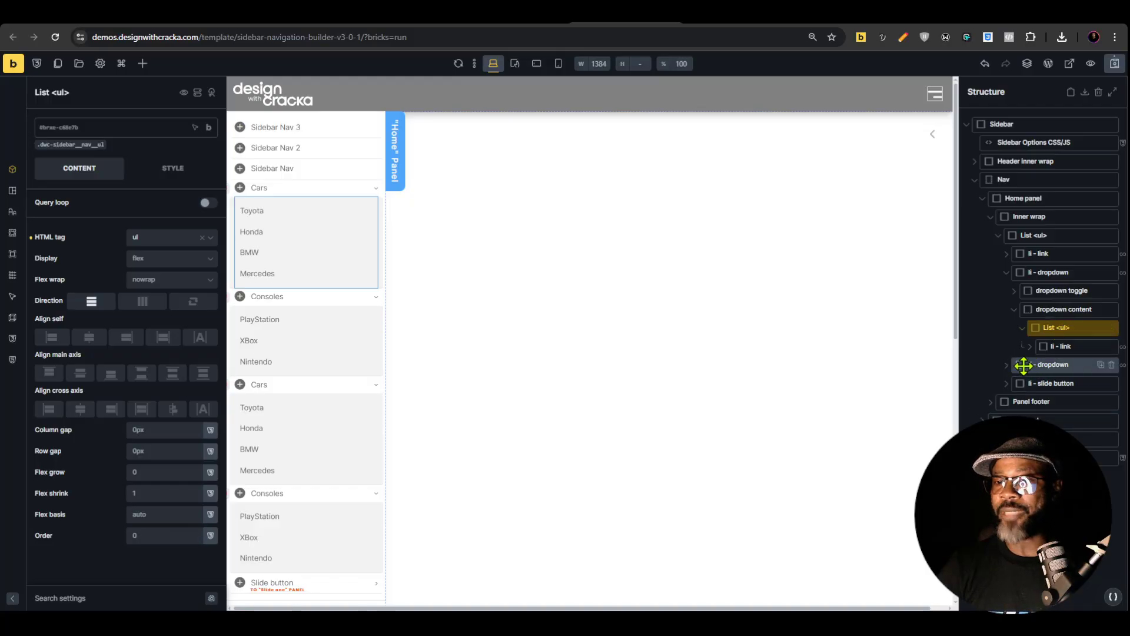
drag(1020, 365, 1068, 368)
Set the nested "li - dropdown" query's Child of value to the dynamic Post ID, {post_id}, and save
scroll(41, 343, down, 5)
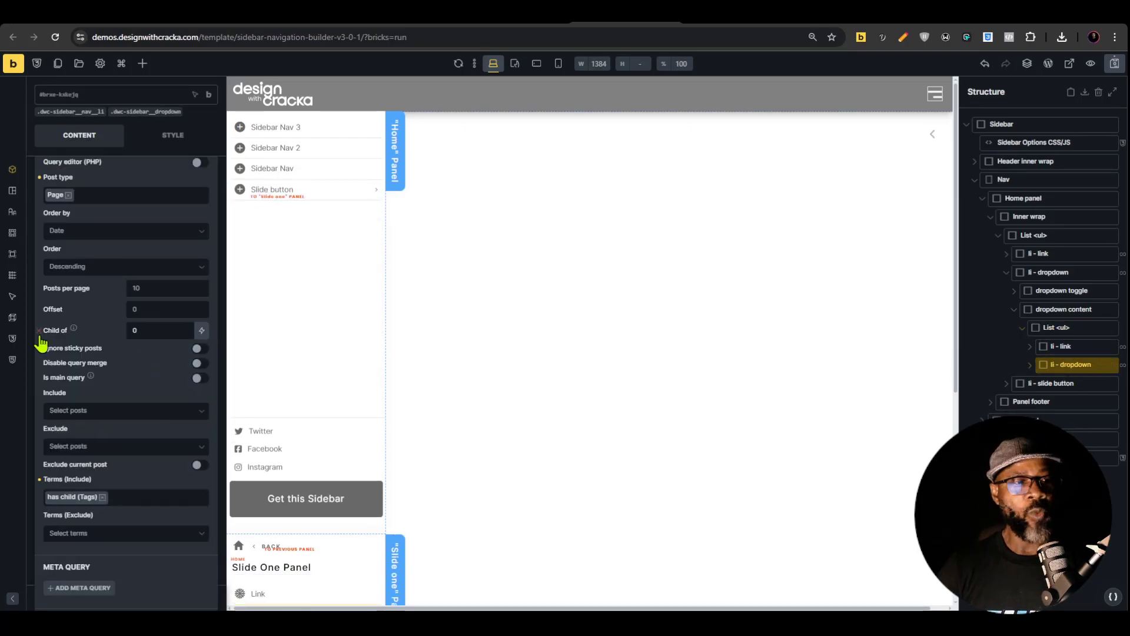
click(201, 331)
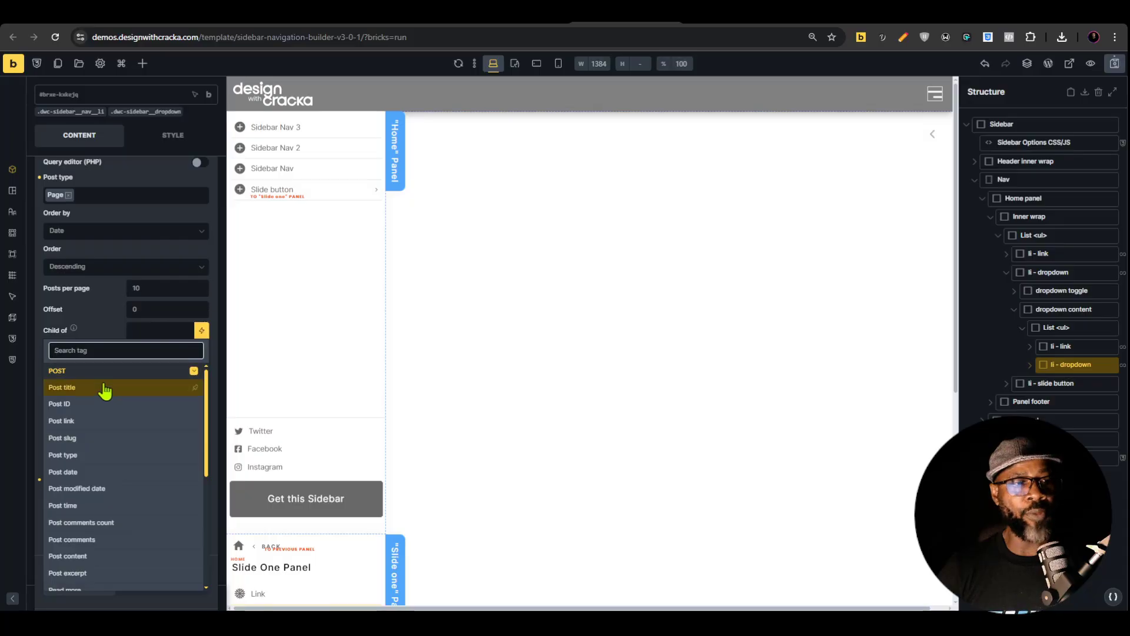
click(93, 406)
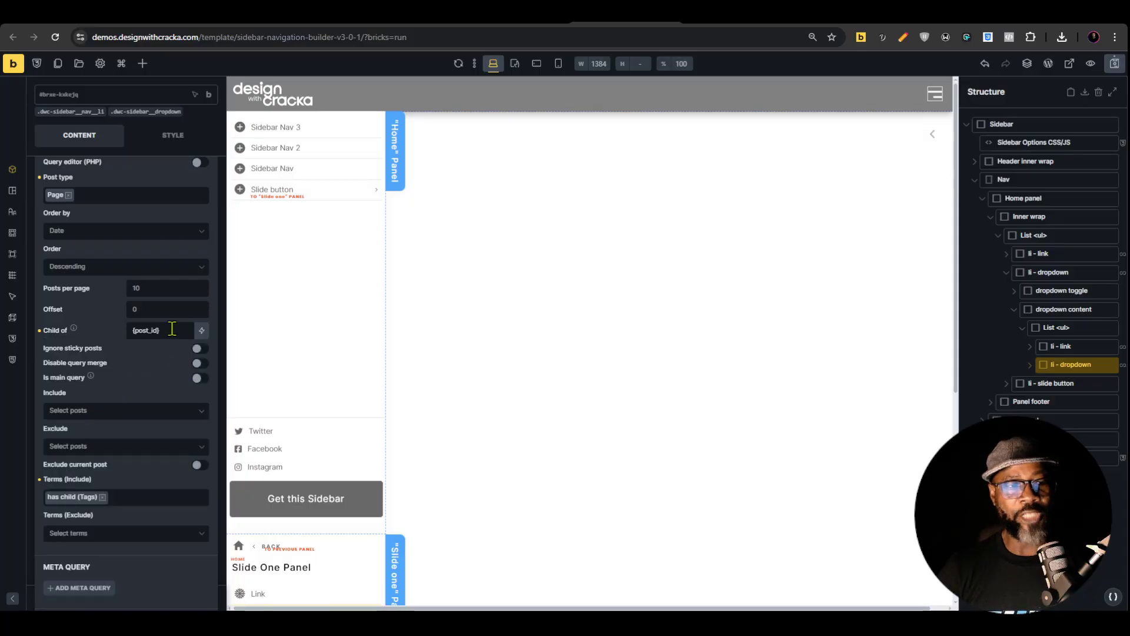
scroll(103, 334, down, 3)
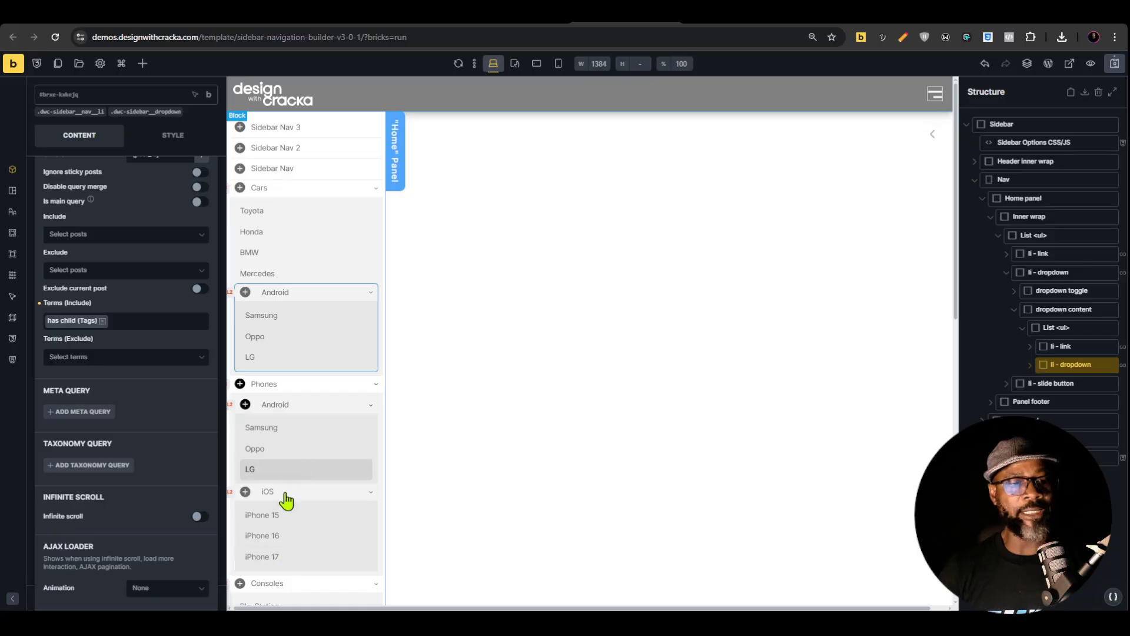
scroll(287, 501, down, 1)
scroll(188, 375, up, 1)
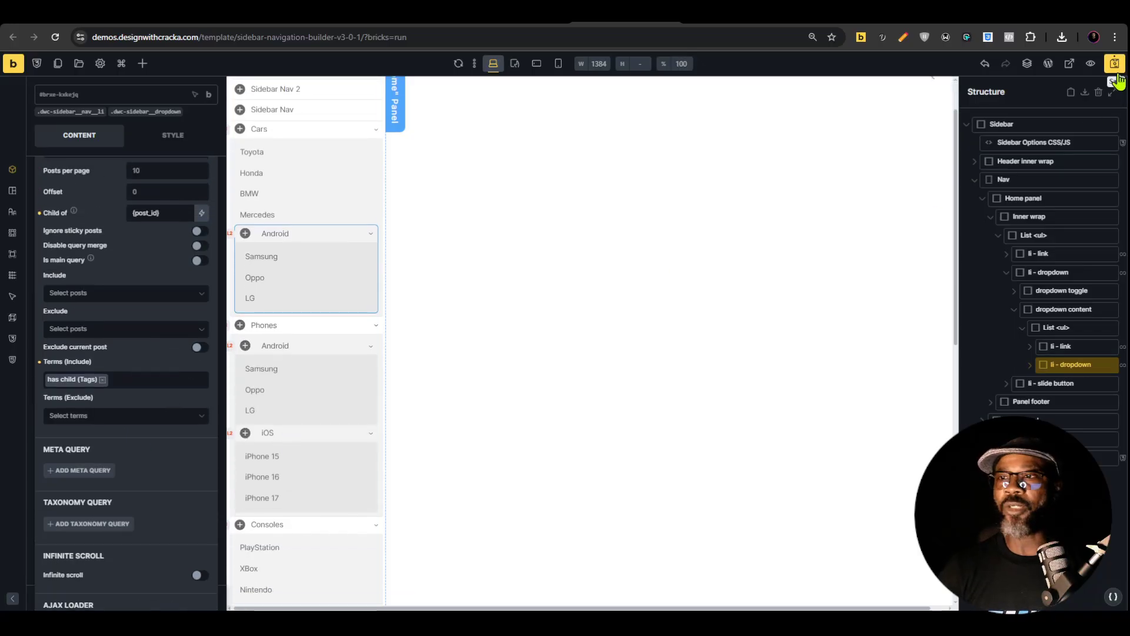
key(ctrl+s)
Preview the sidebar on the front end, testing the Phones submenus, the Cars and Consoles dropdowns, and the Slide button's panel
key(ctrl+Tab)
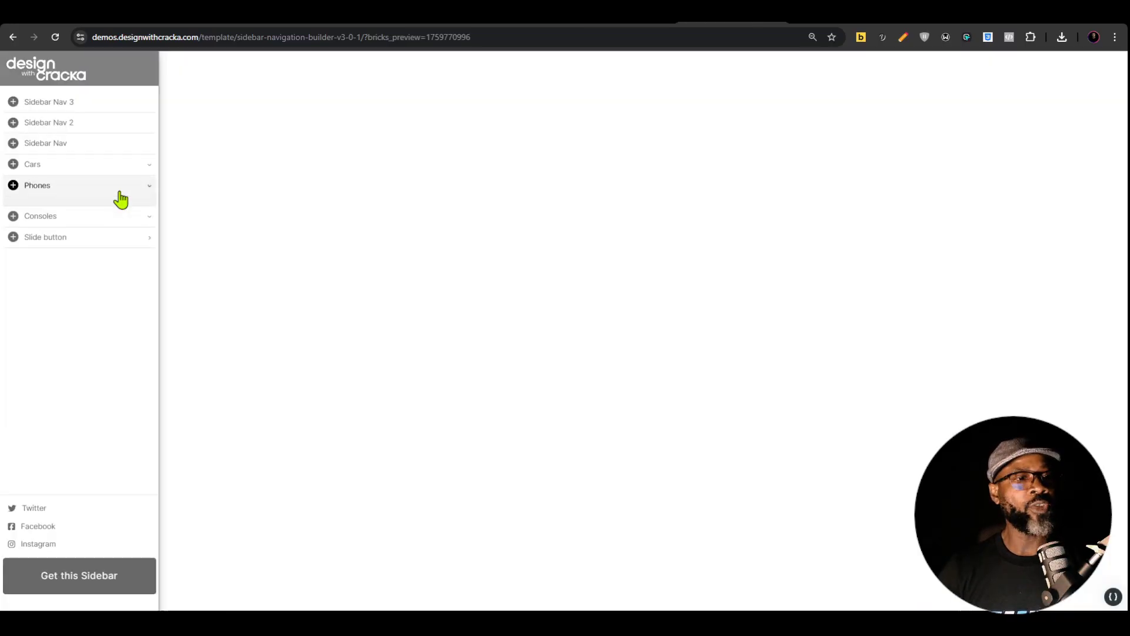
click(118, 187)
click(119, 215)
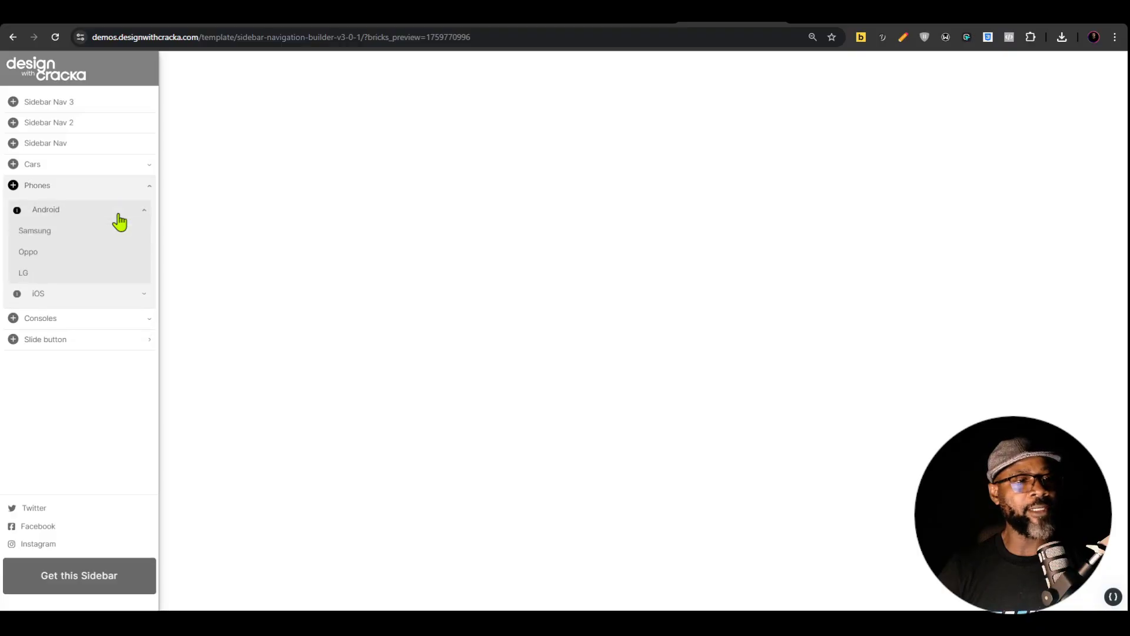
click(92, 294)
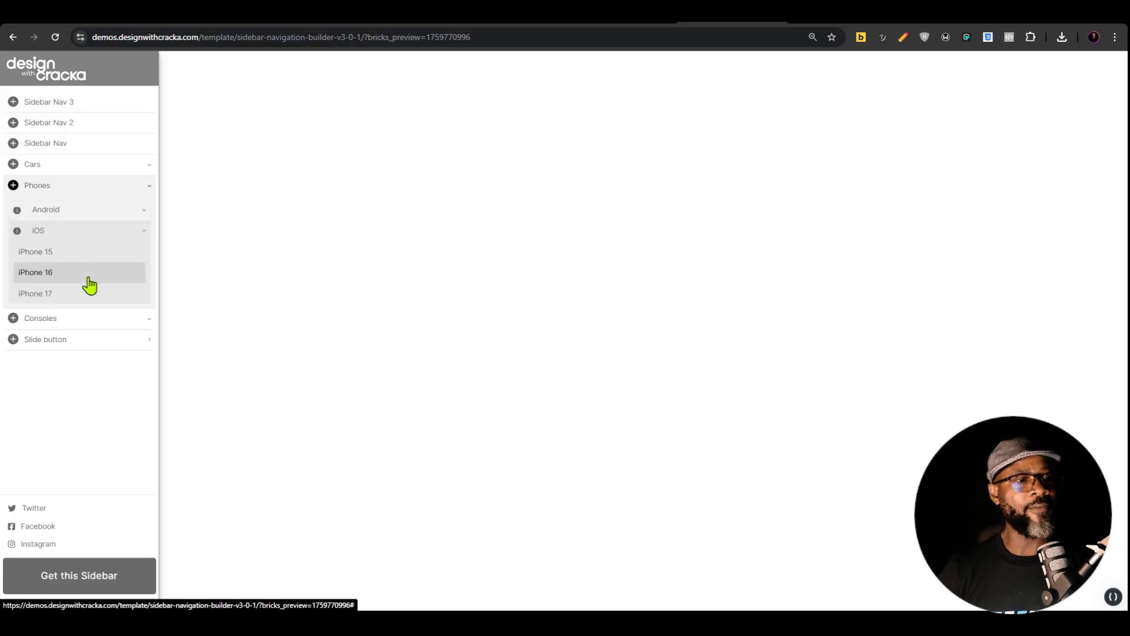
click(110, 170)
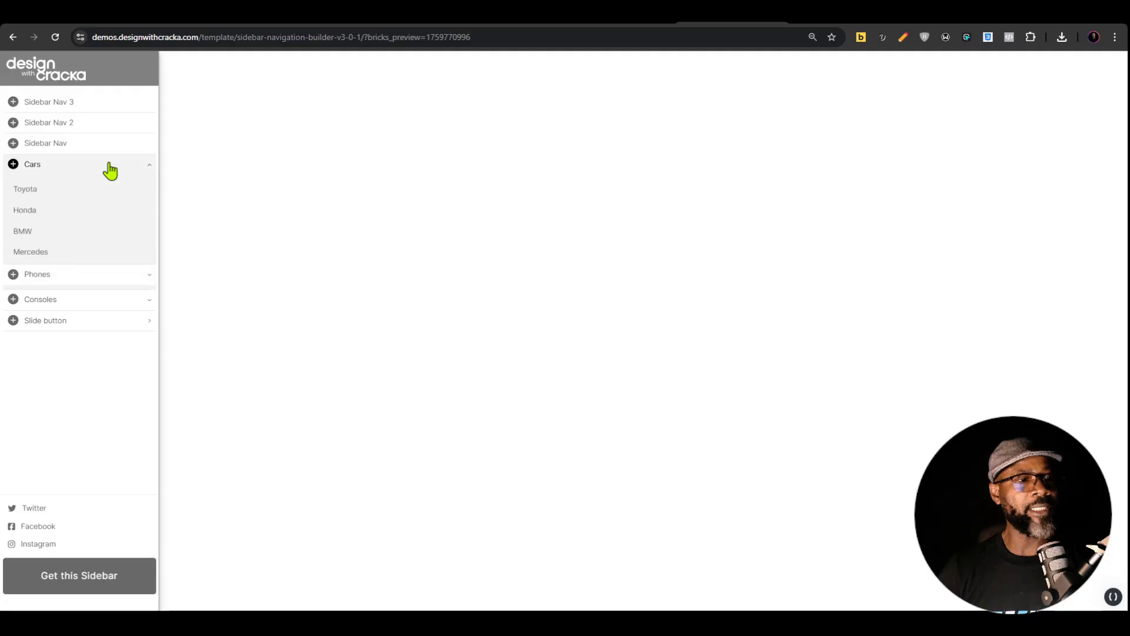
click(81, 299)
click(86, 299)
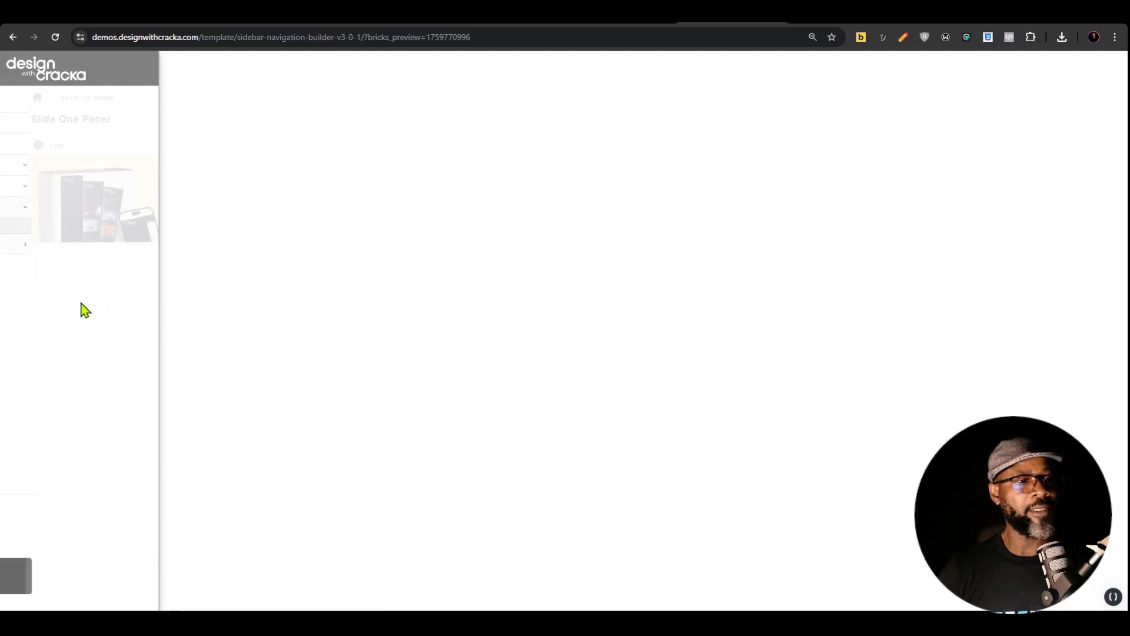
click(63, 105)
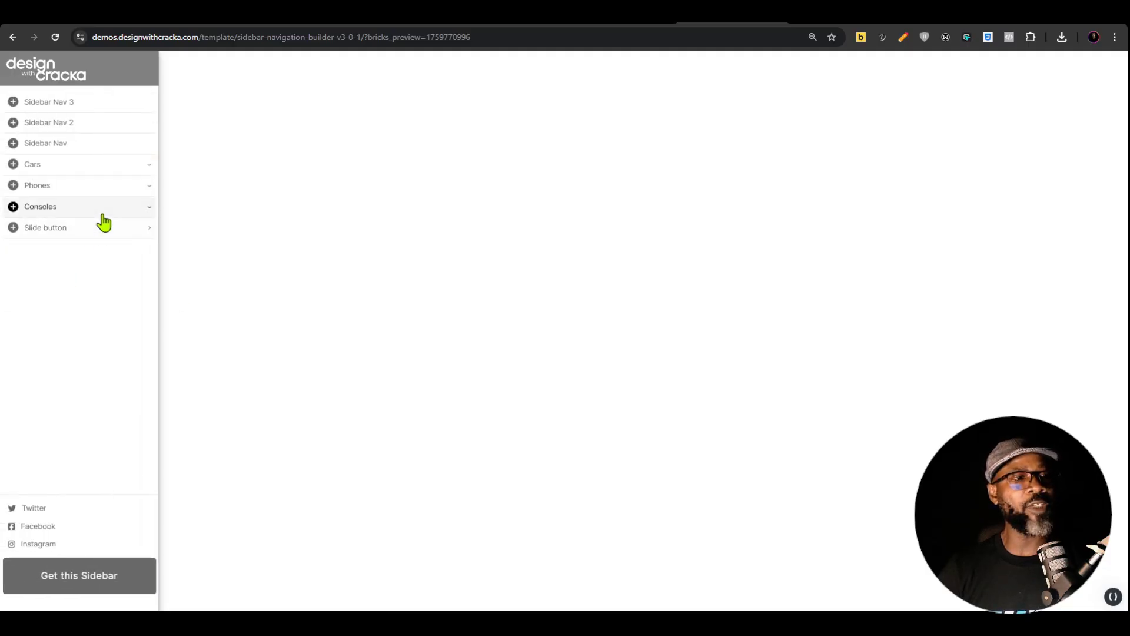
Expand and collapse Phones and Consoles, then check the links nested under Android and iOS
click(108, 186)
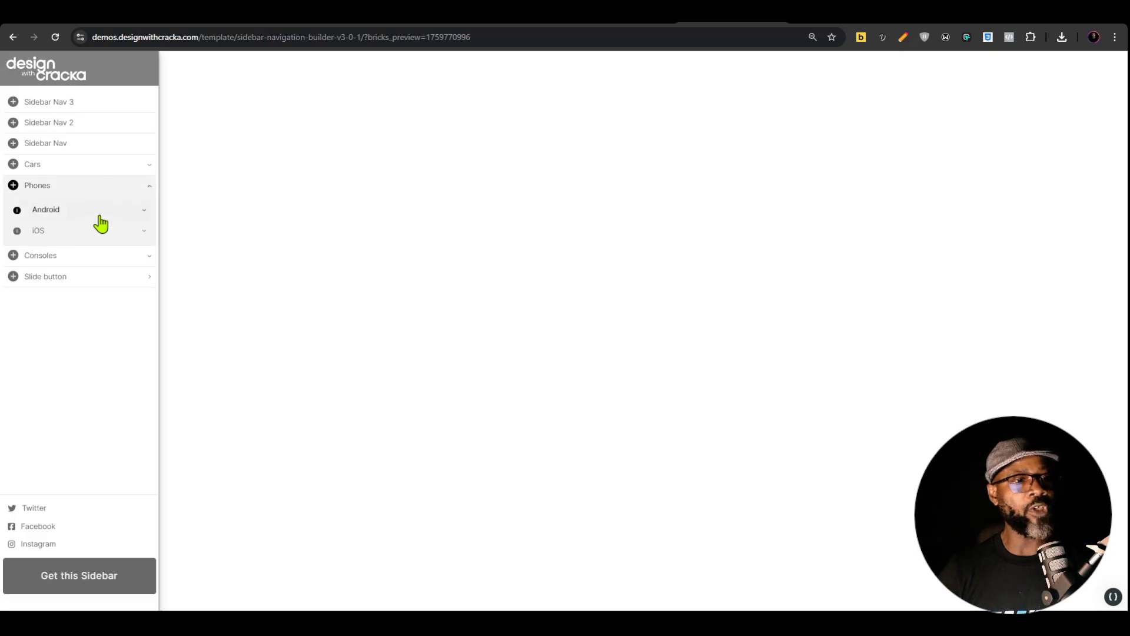
click(126, 212)
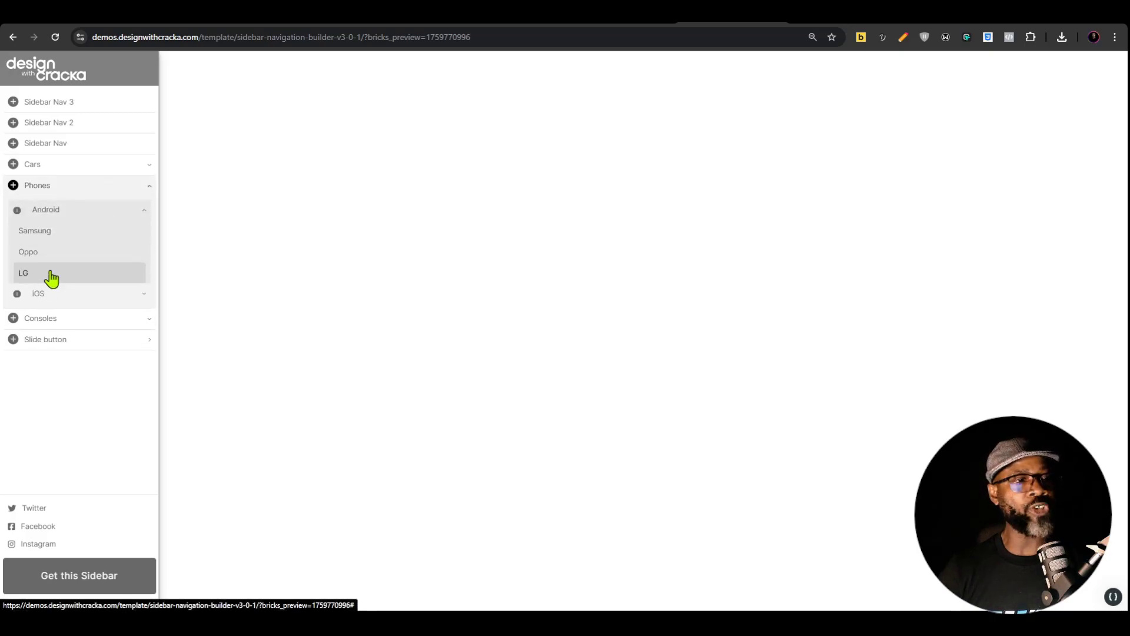
click(93, 317)
click(106, 214)
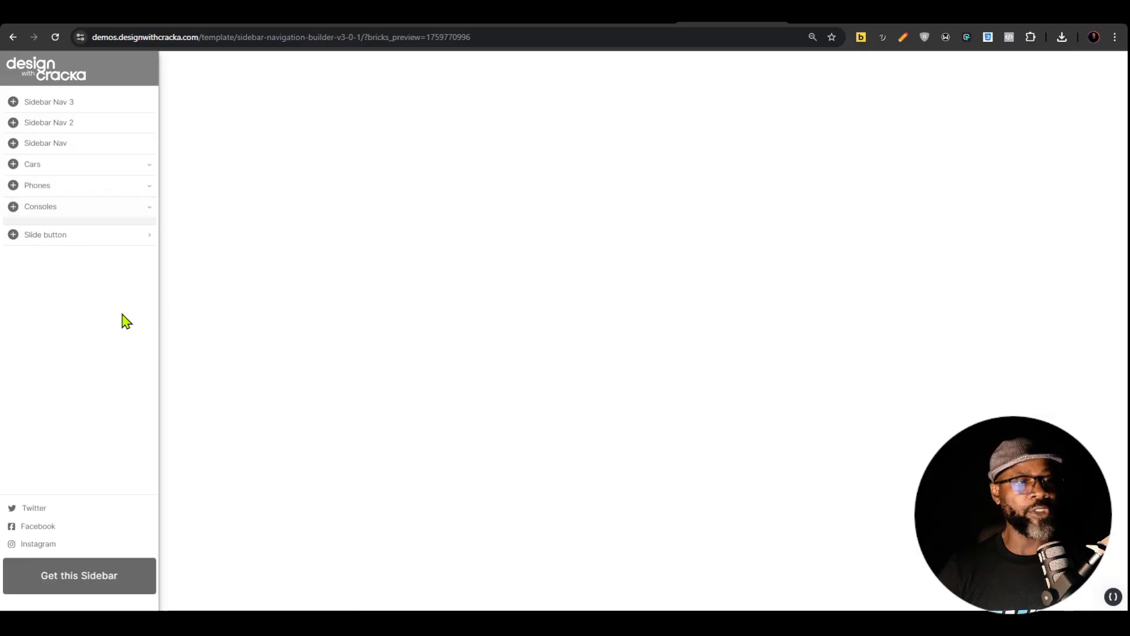
click(105, 193)
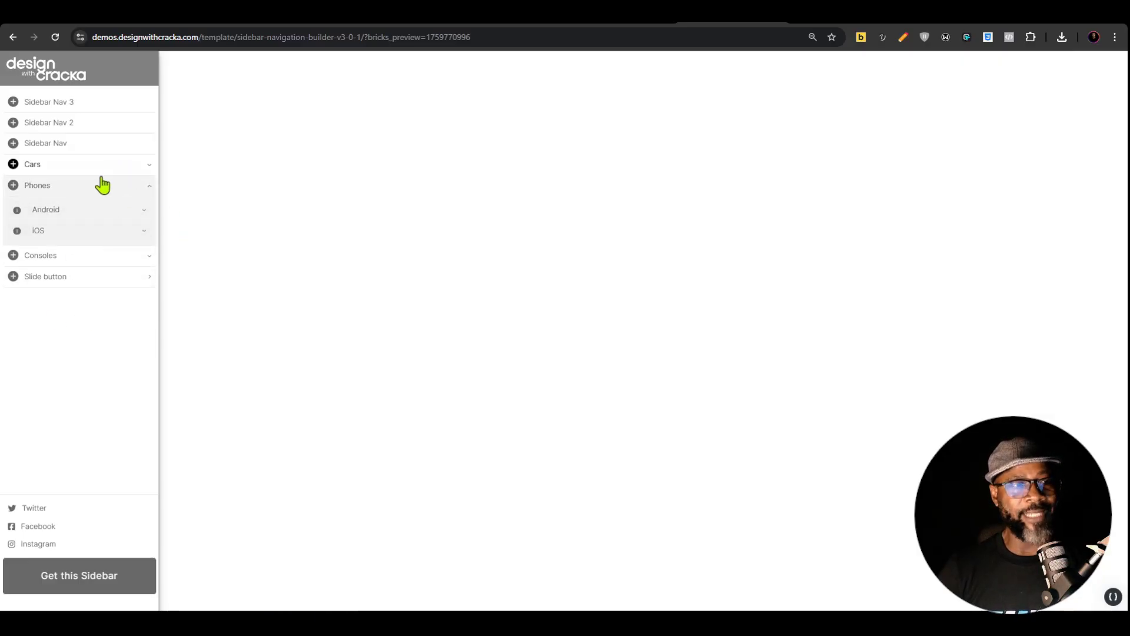
click(110, 189)
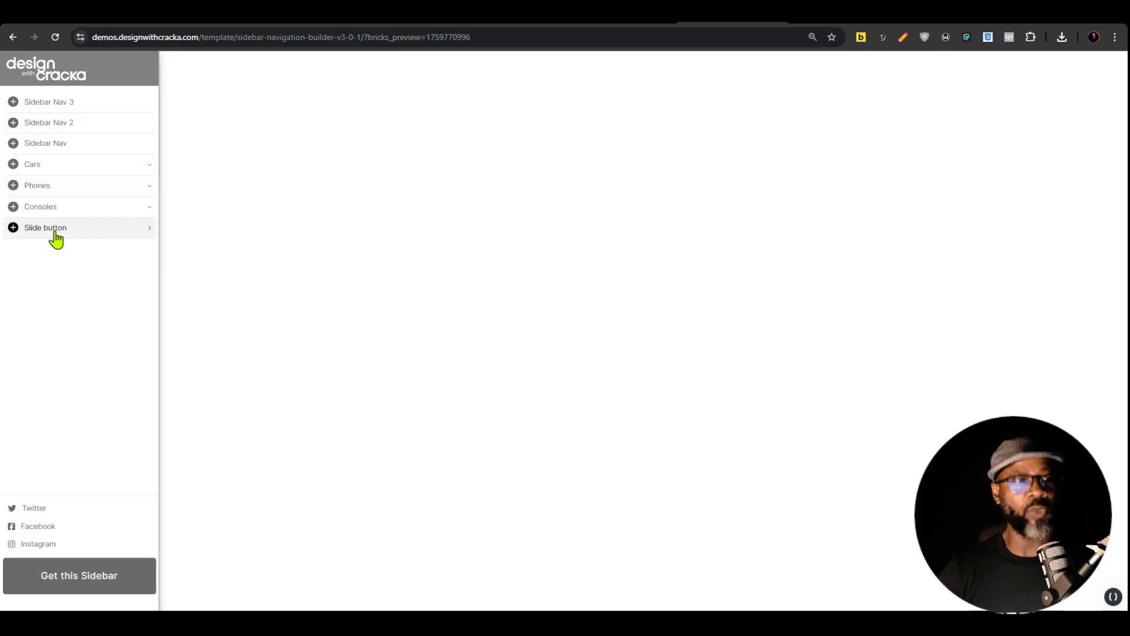
click(108, 186)
click(117, 212)
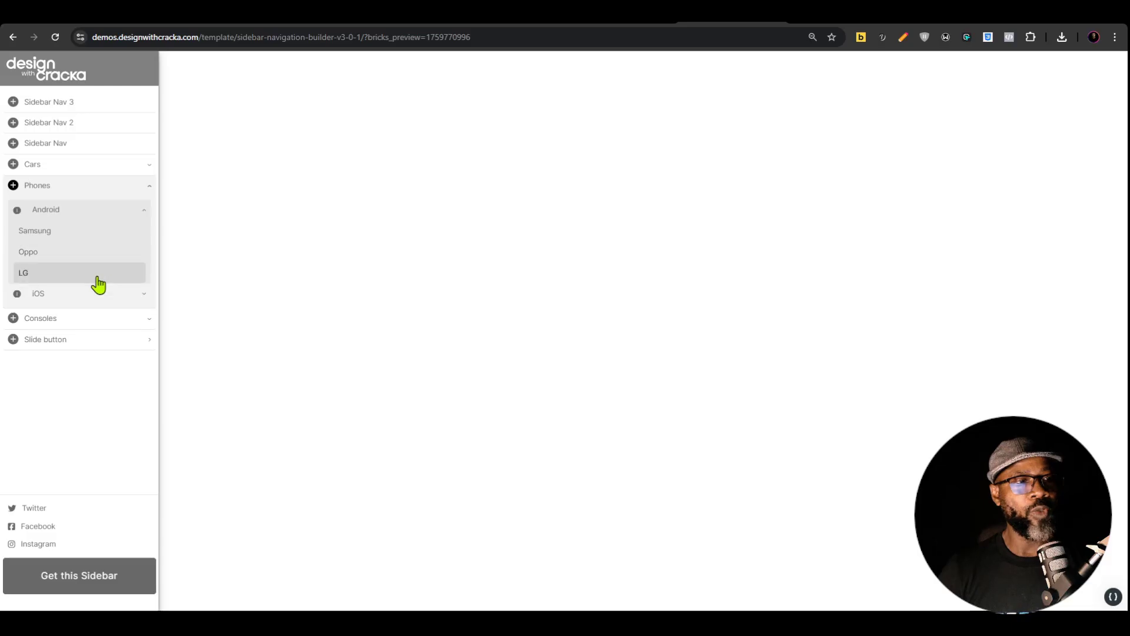
click(97, 291)
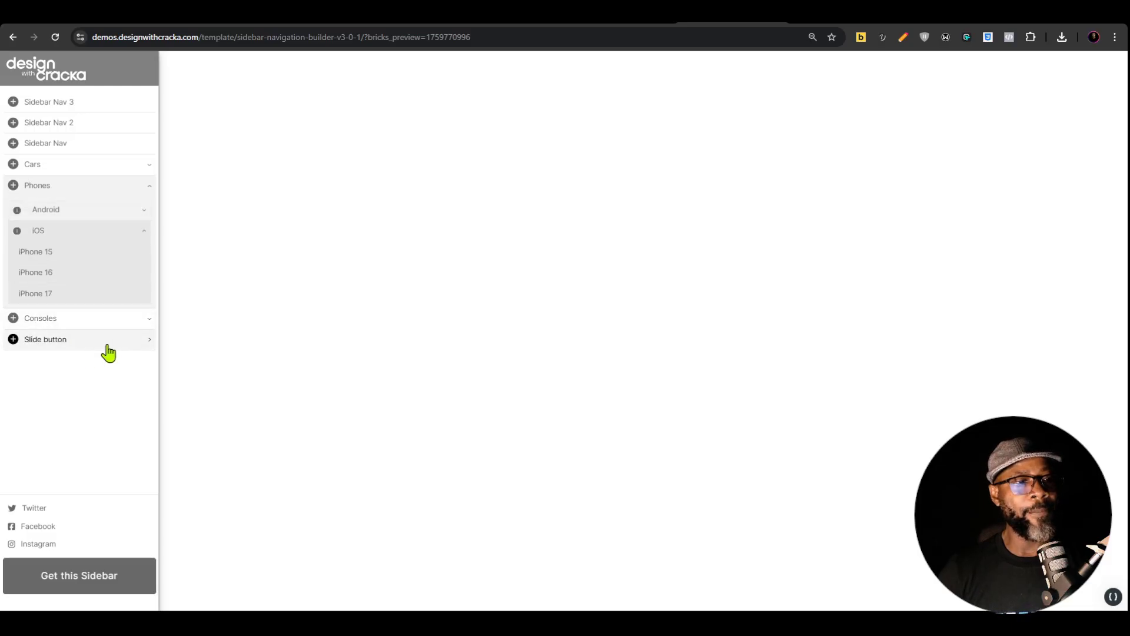
Return to the builder, collapse the dropdown structure and review the query settings of the top-level "li - dropdown"
click(637, 25)
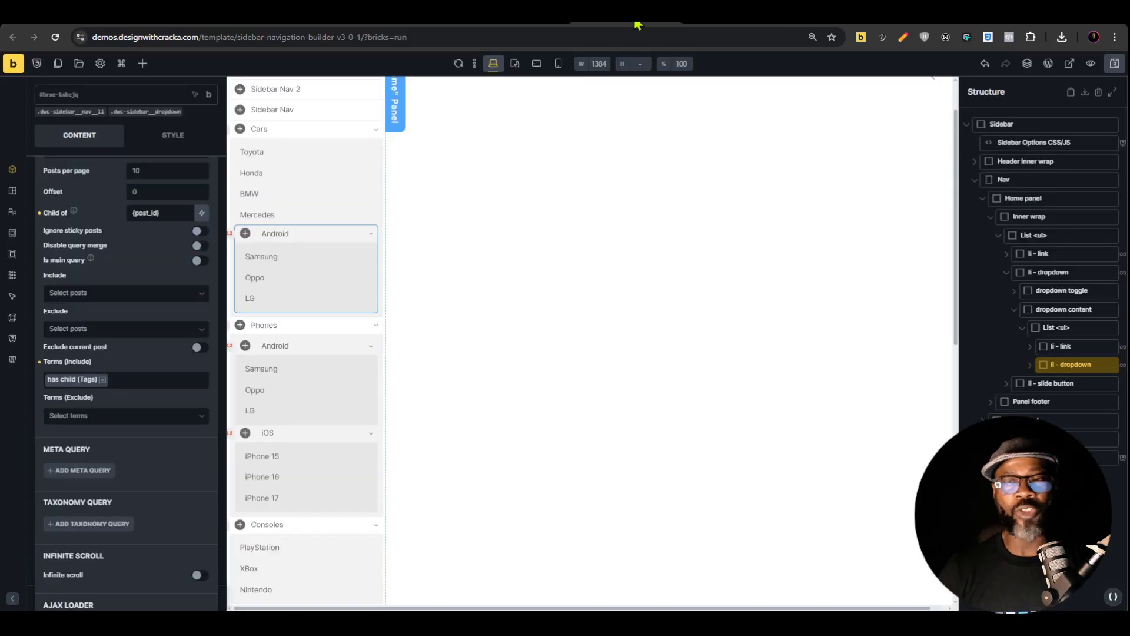
click(1014, 310)
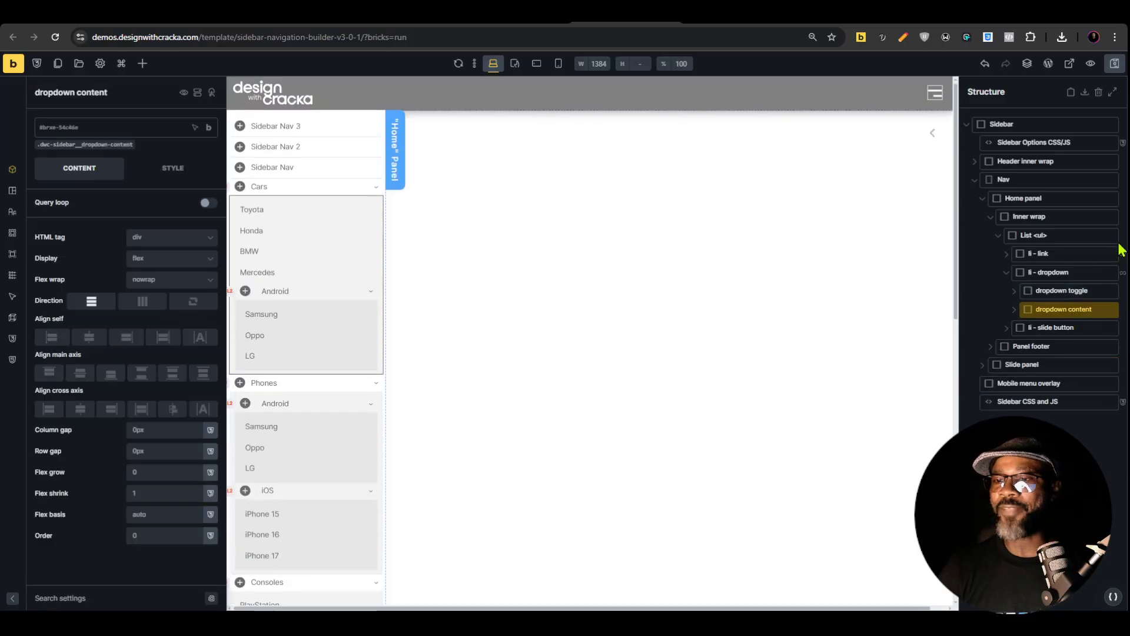
click(1007, 272)
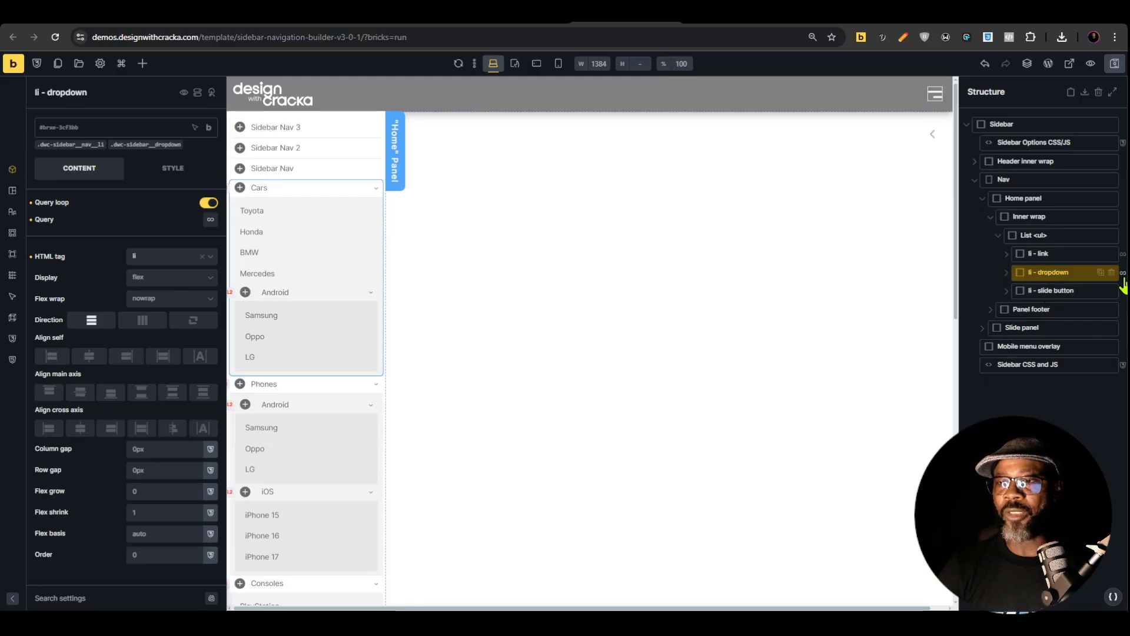
click(210, 219)
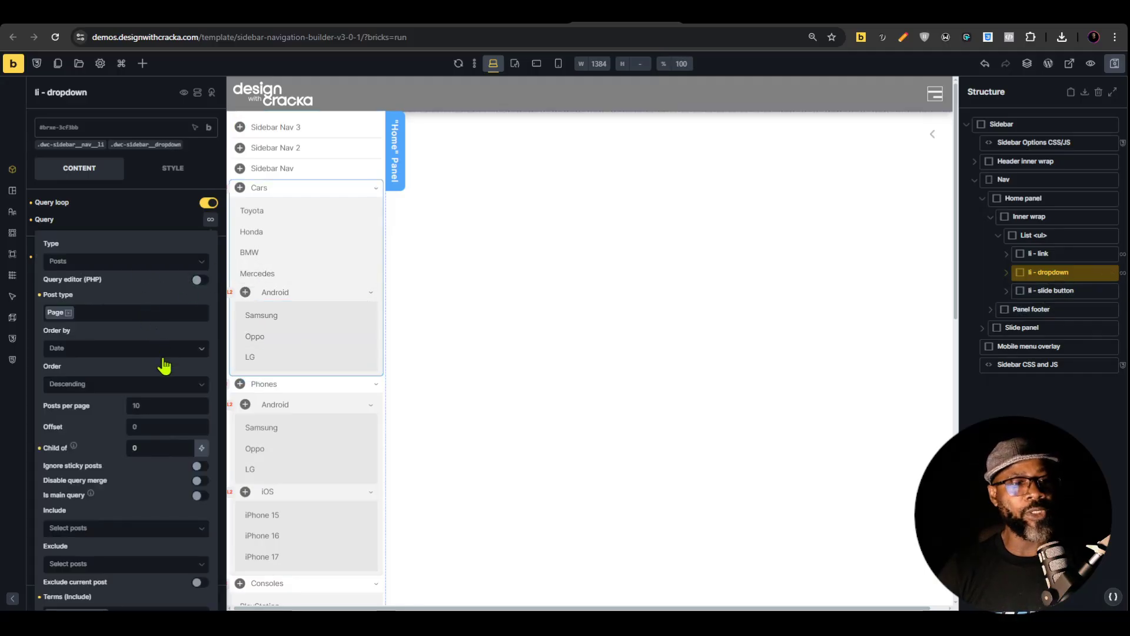
scroll(151, 447, down, 3)
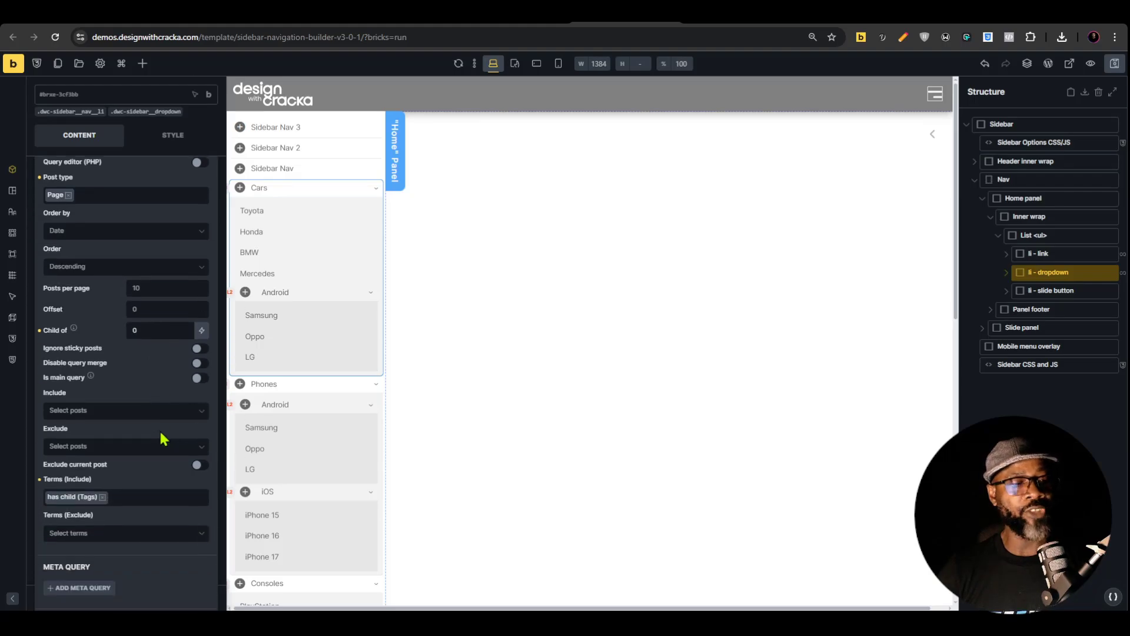
scroll(136, 434, up, 3)
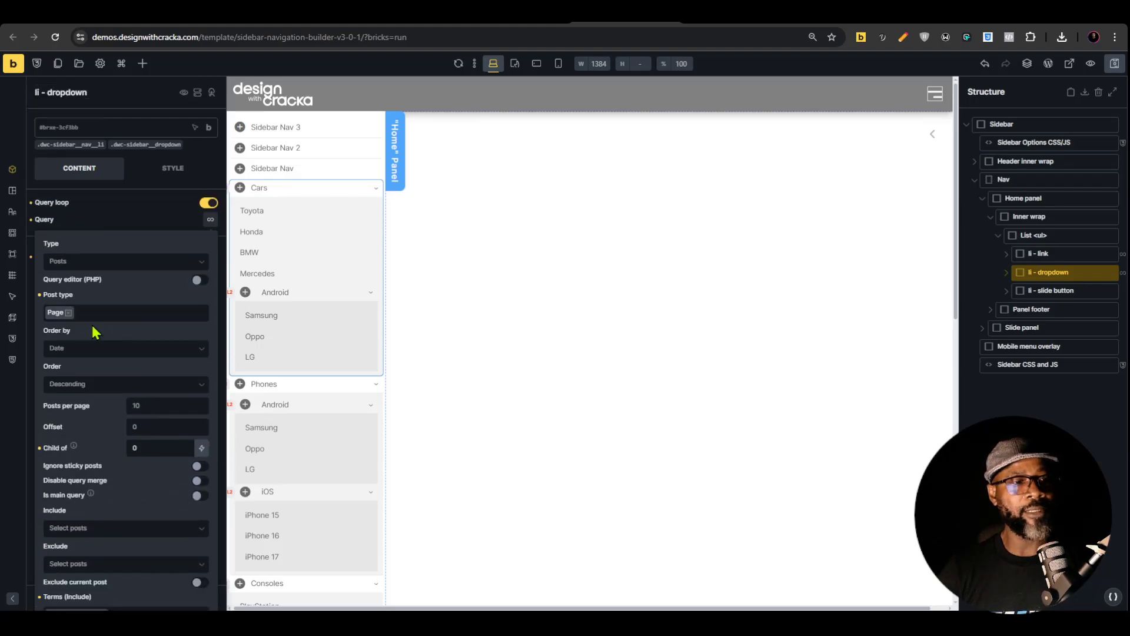
Enable a query loop on "li - slide button", setting Child of to 0 and the post type to Page
click(1027, 291)
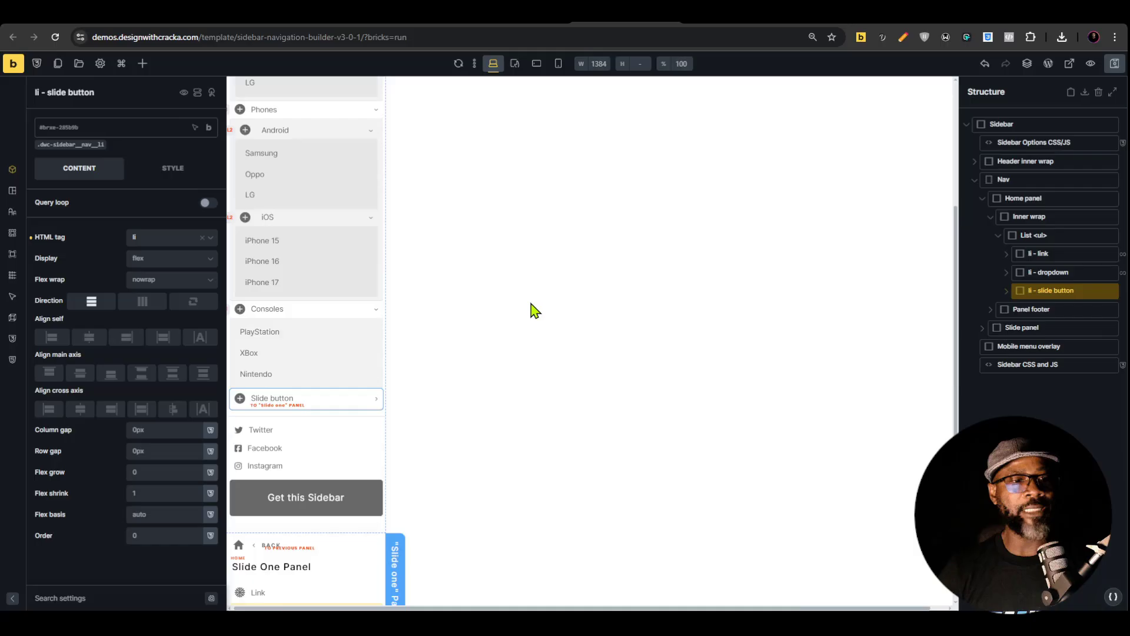
click(207, 203)
click(210, 221)
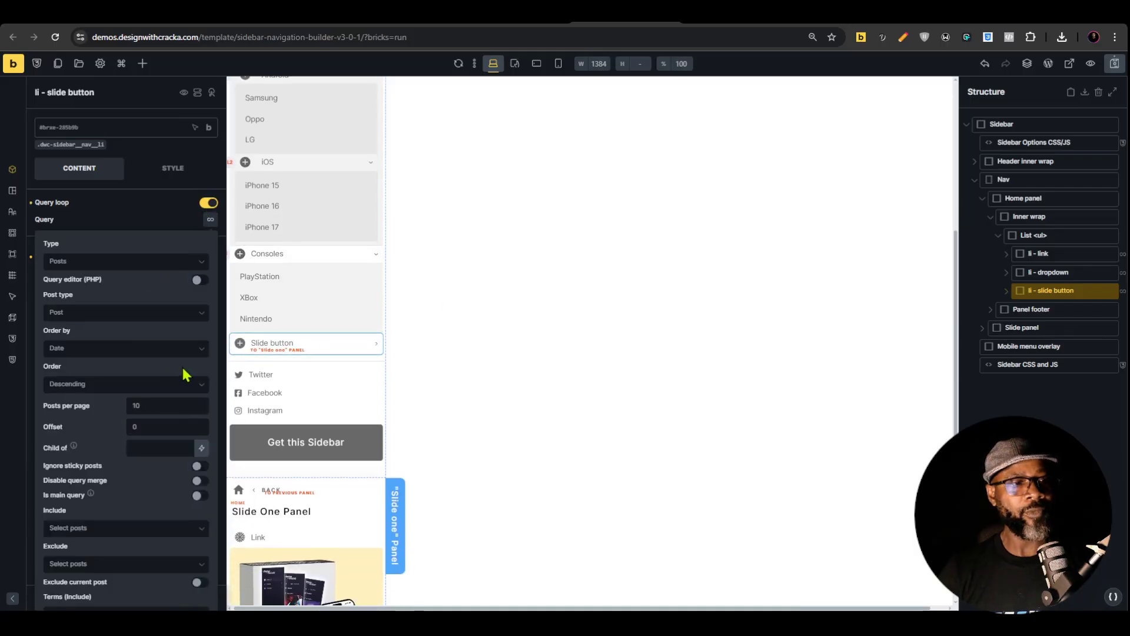
click(165, 449)
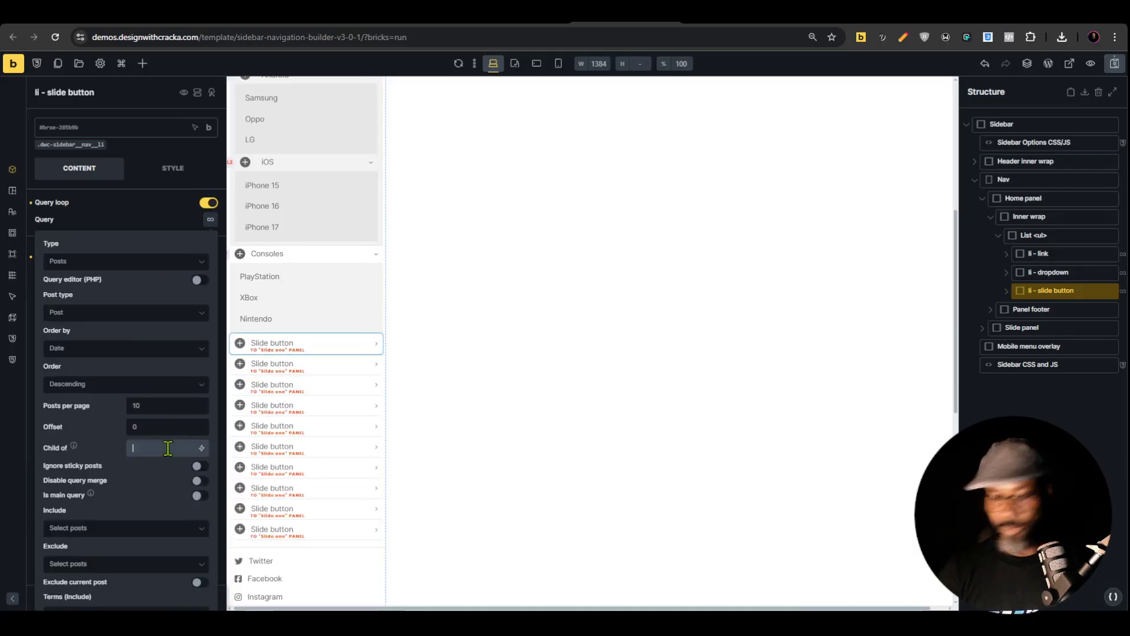
click(139, 351)
click(135, 321)
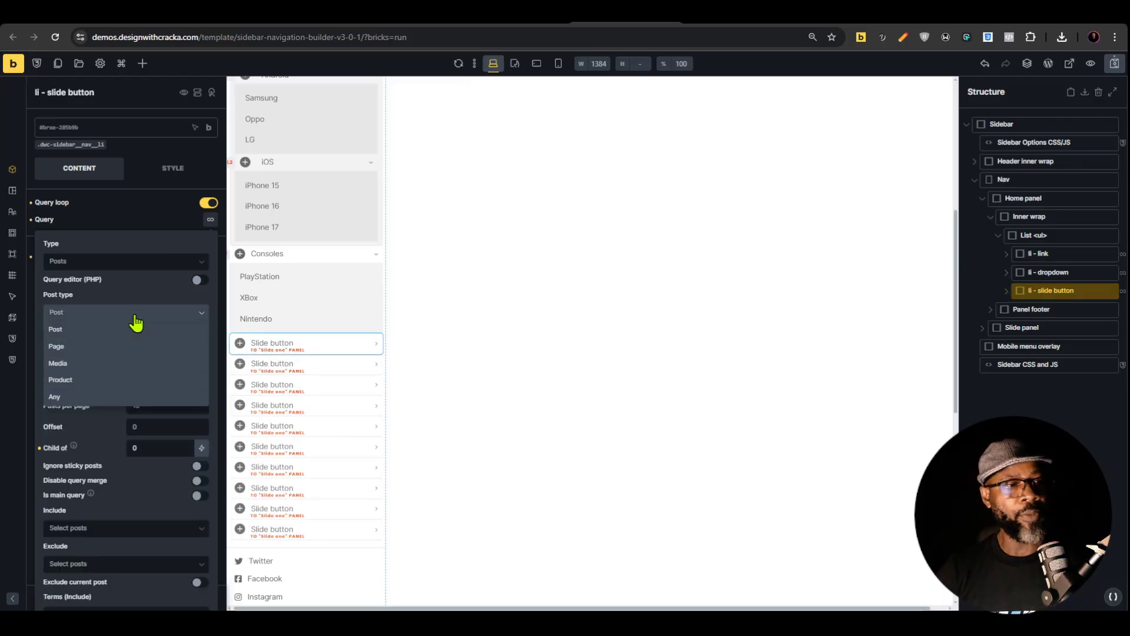
click(134, 352)
Restrict the "li - slide button" query to pages carrying the "has child" tag
scroll(145, 376, down, 4)
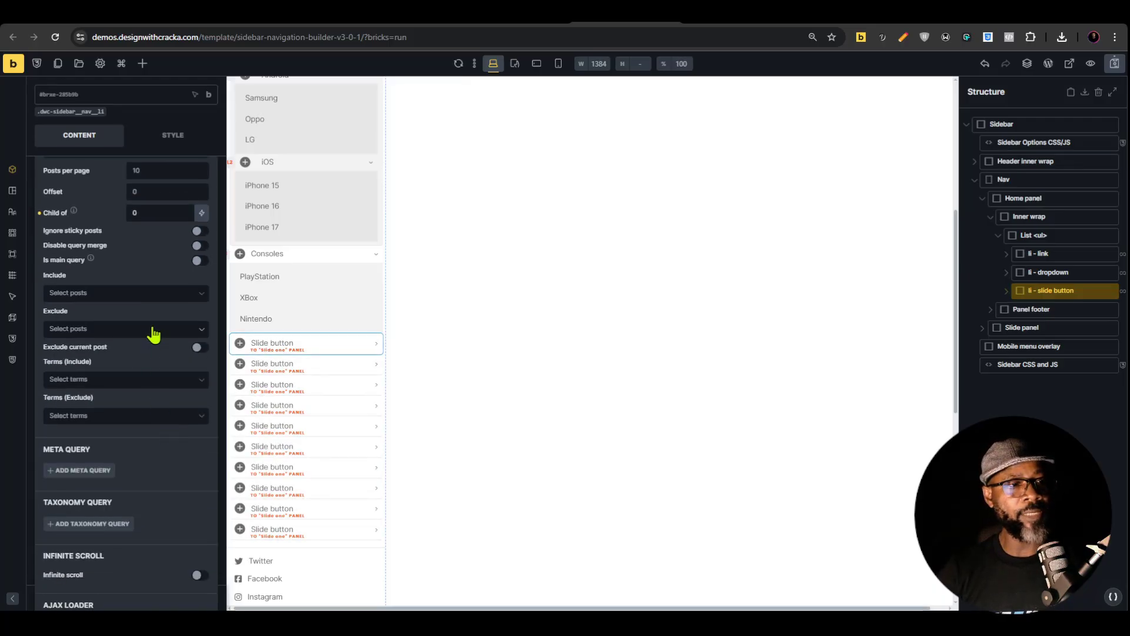
click(139, 383)
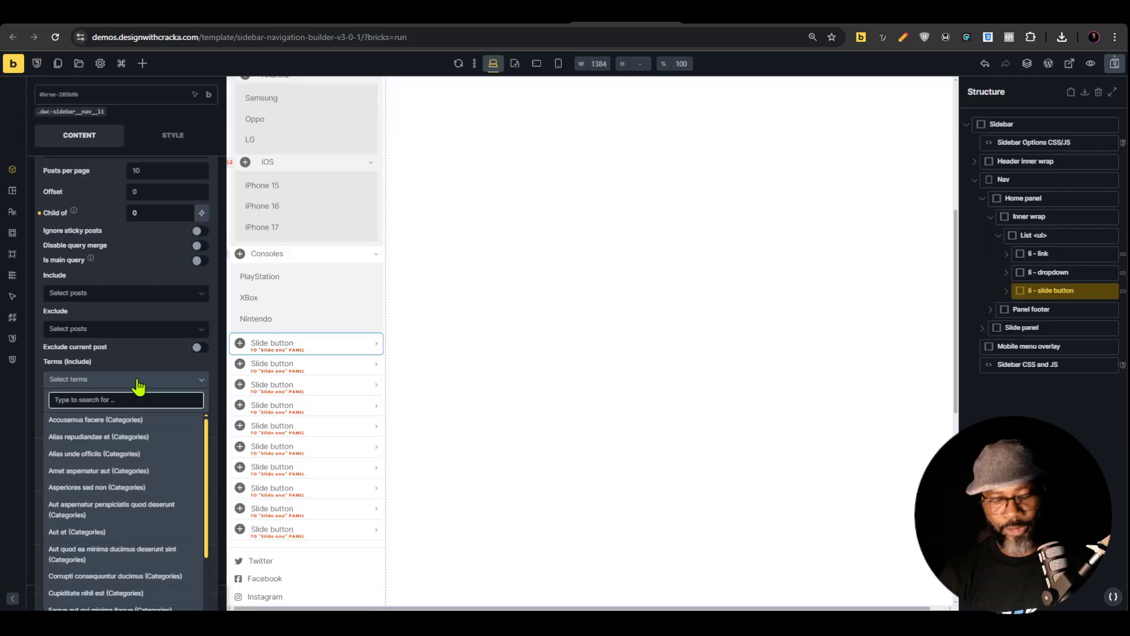
text(has)
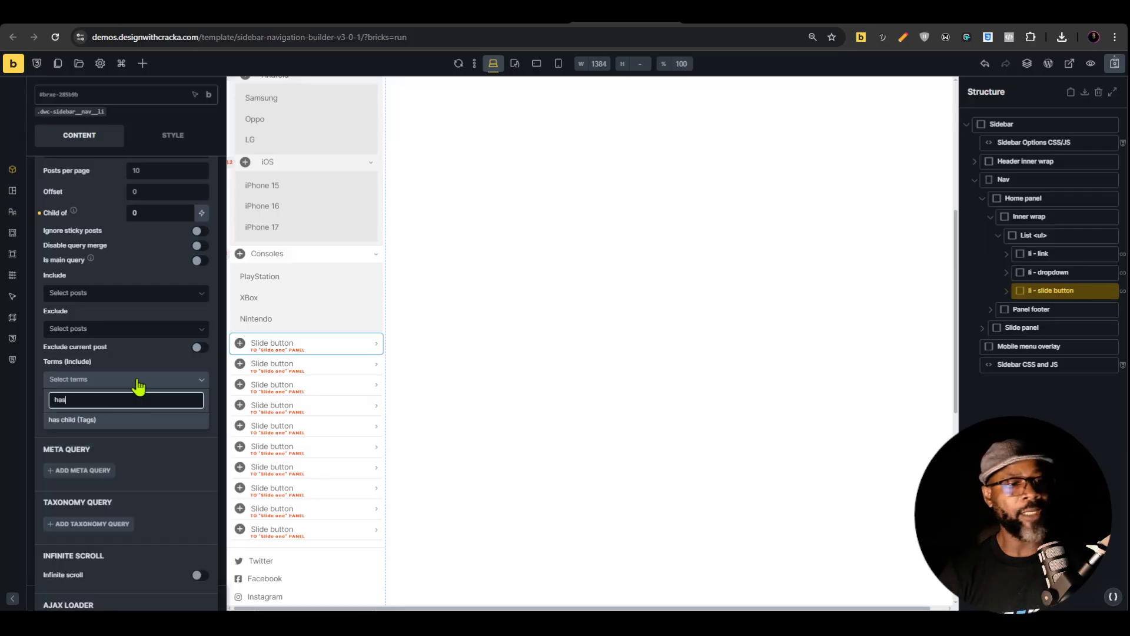
click(142, 421)
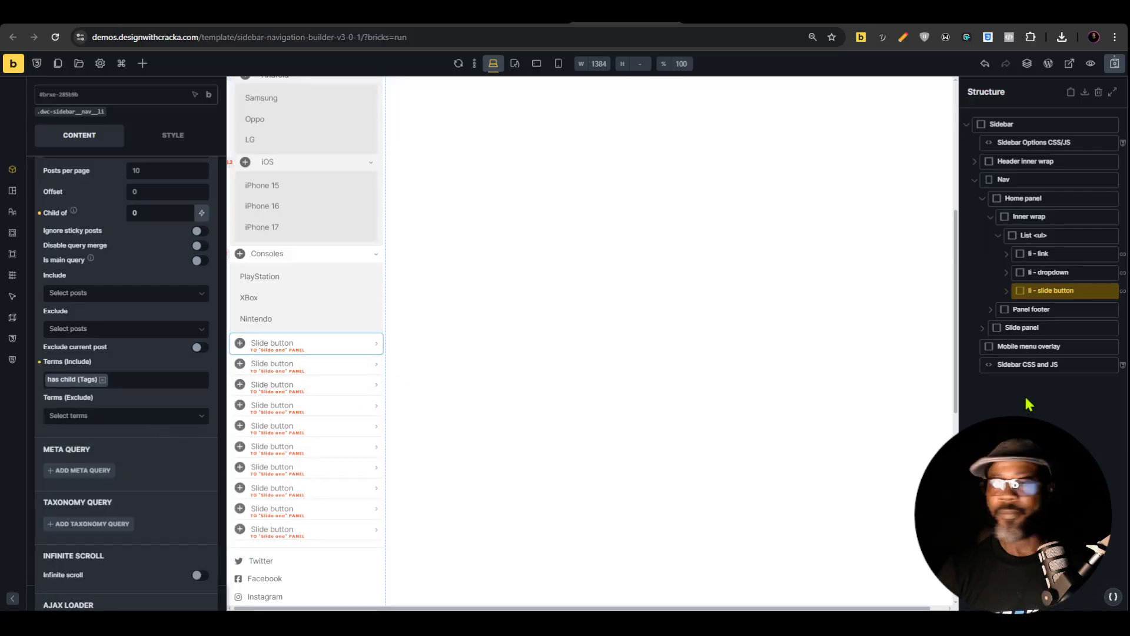
Replace the slide button's Basic Text with the dynamic Post title, {post_title}, and save the template
click(1007, 290)
click(1021, 309)
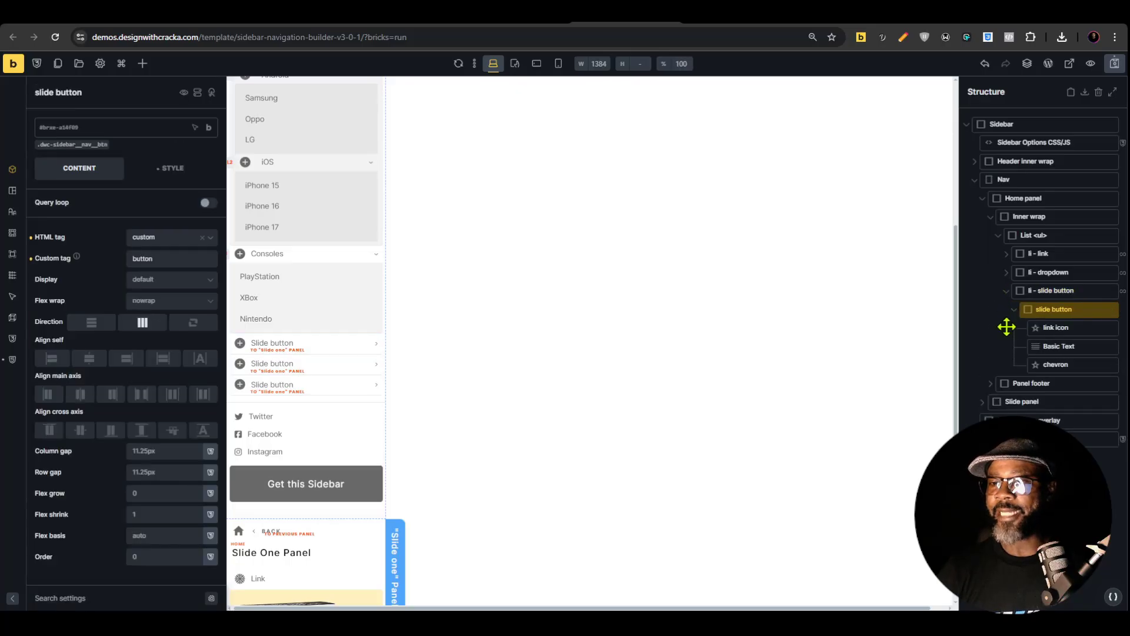
click(1059, 346)
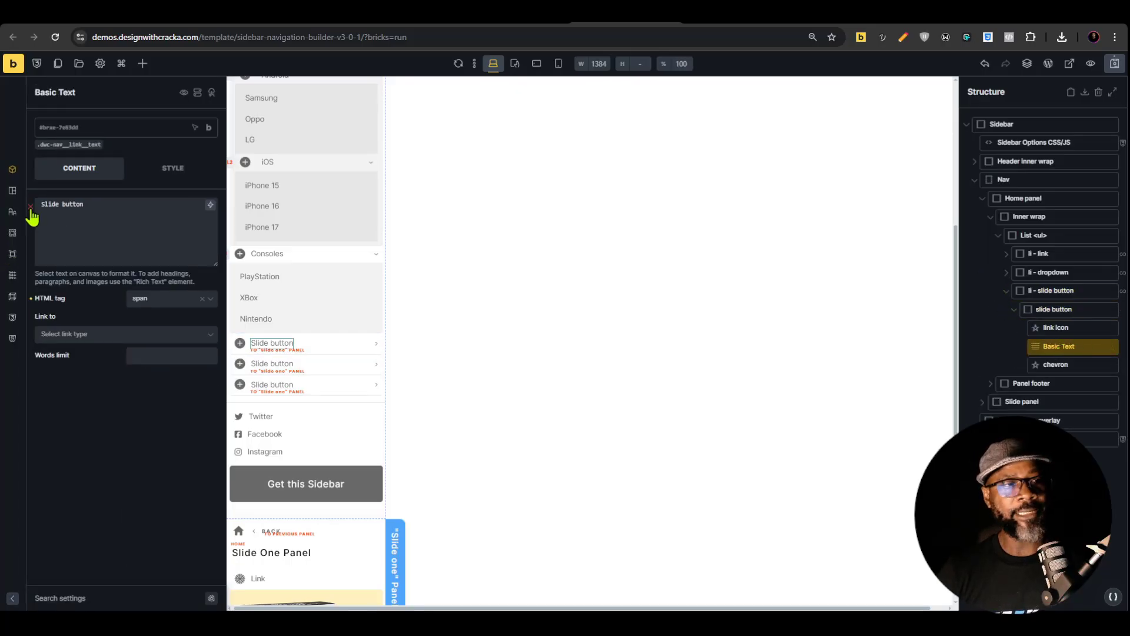
click(211, 205)
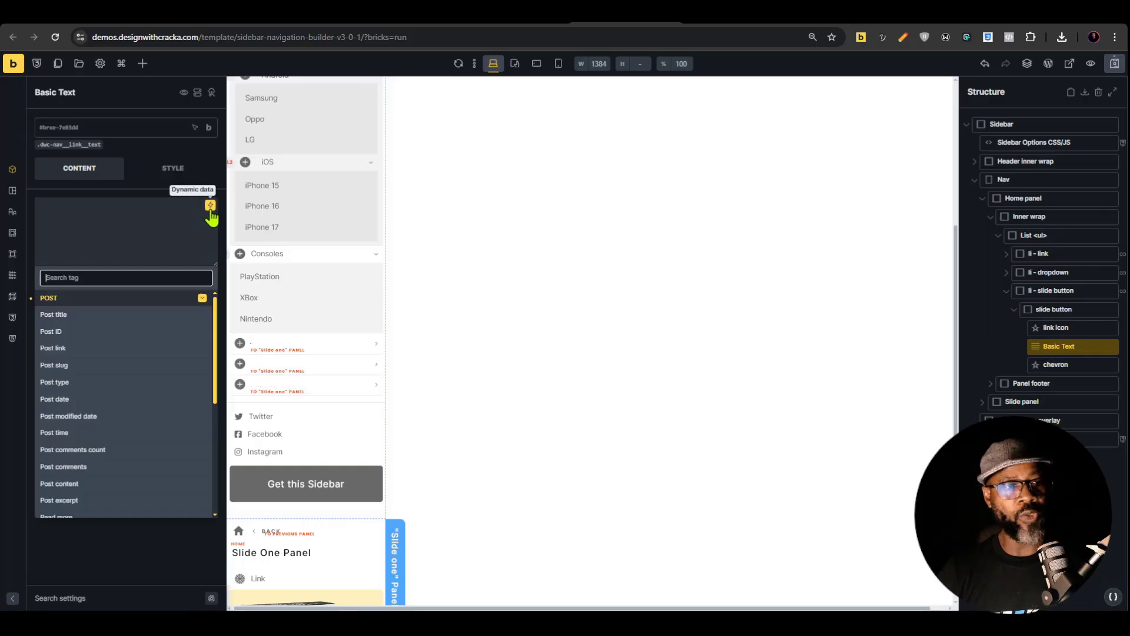
click(61, 318)
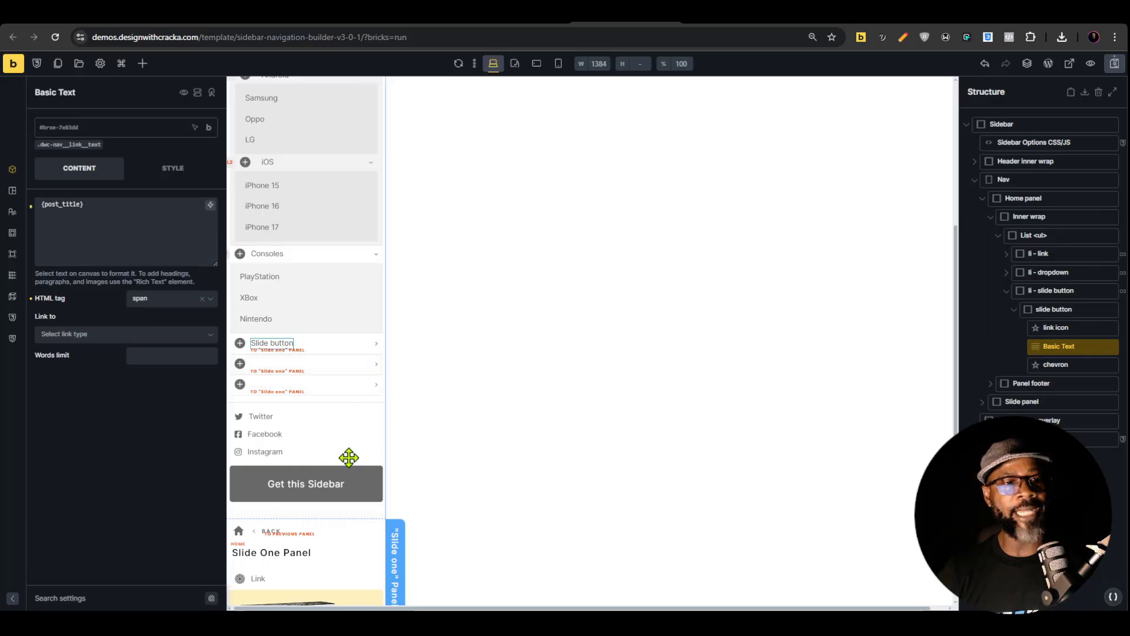
scroll(340, 315, down, 2)
scroll(303, 307, up, 1)
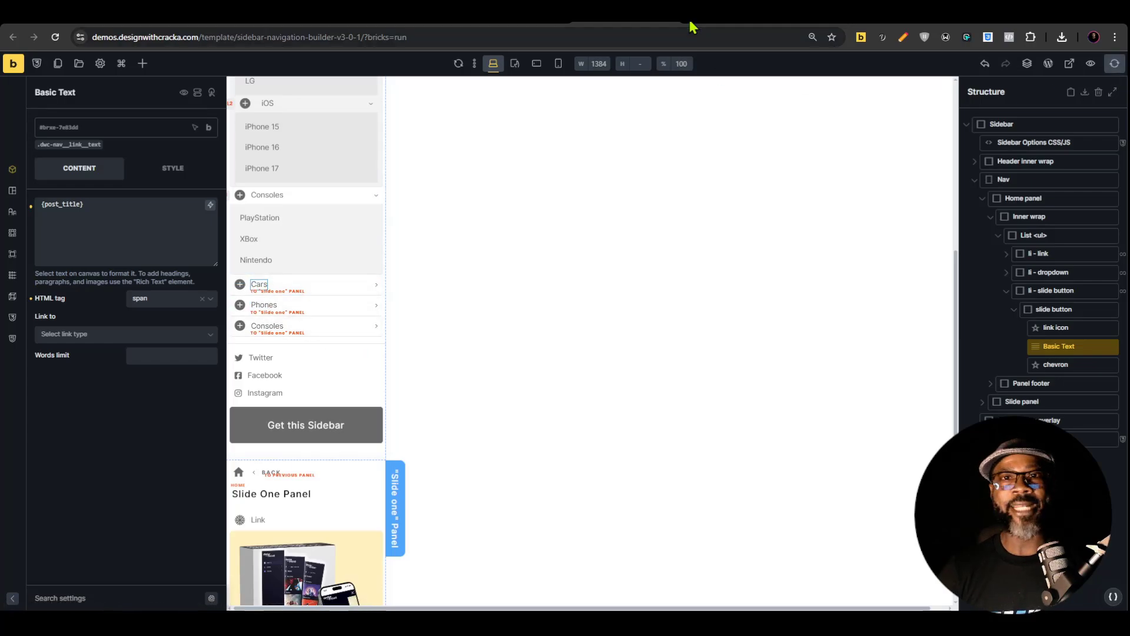
key(ctrl+s)
Preview the sidebar on the front end, opening the Consoles and Cars slide buttons and going back from each panel
click(733, 13)
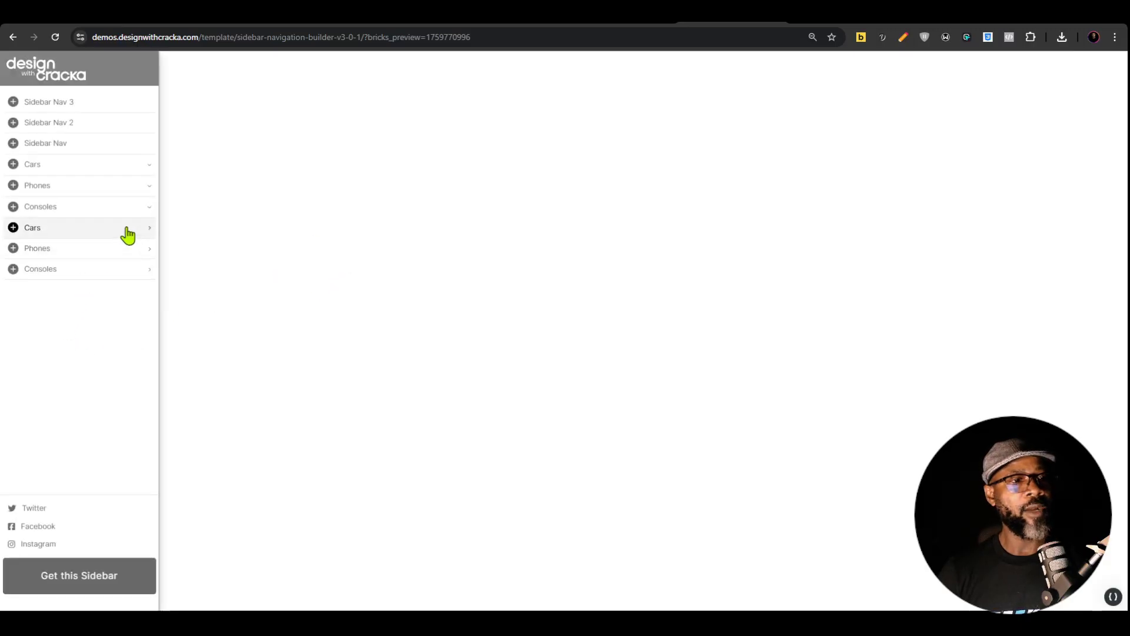
click(126, 271)
click(46, 97)
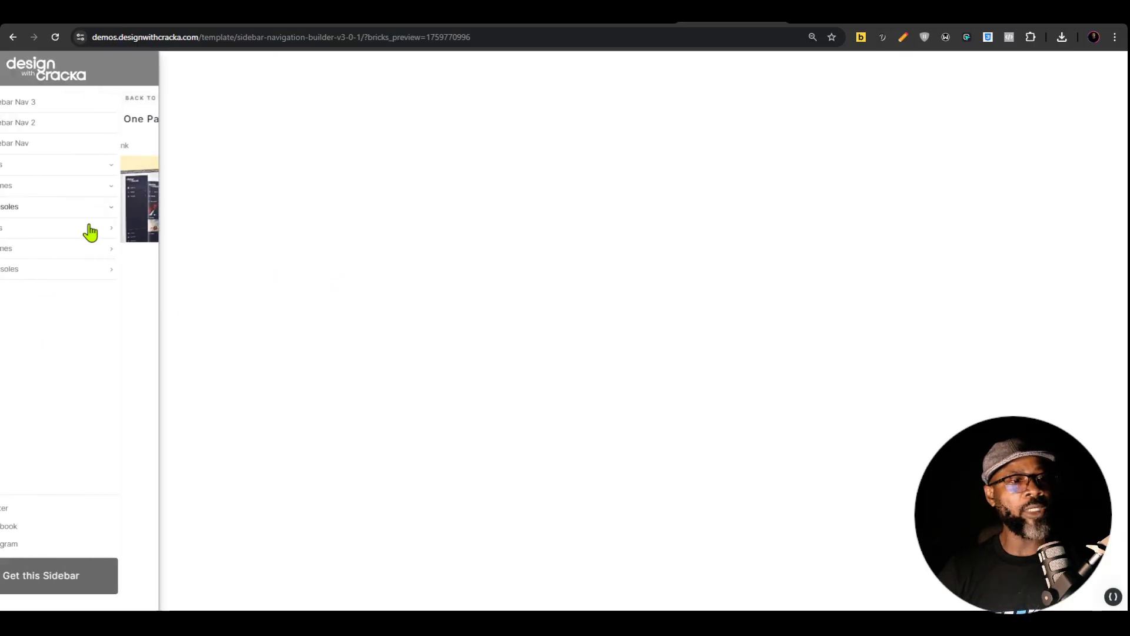
click(121, 232)
click(63, 99)
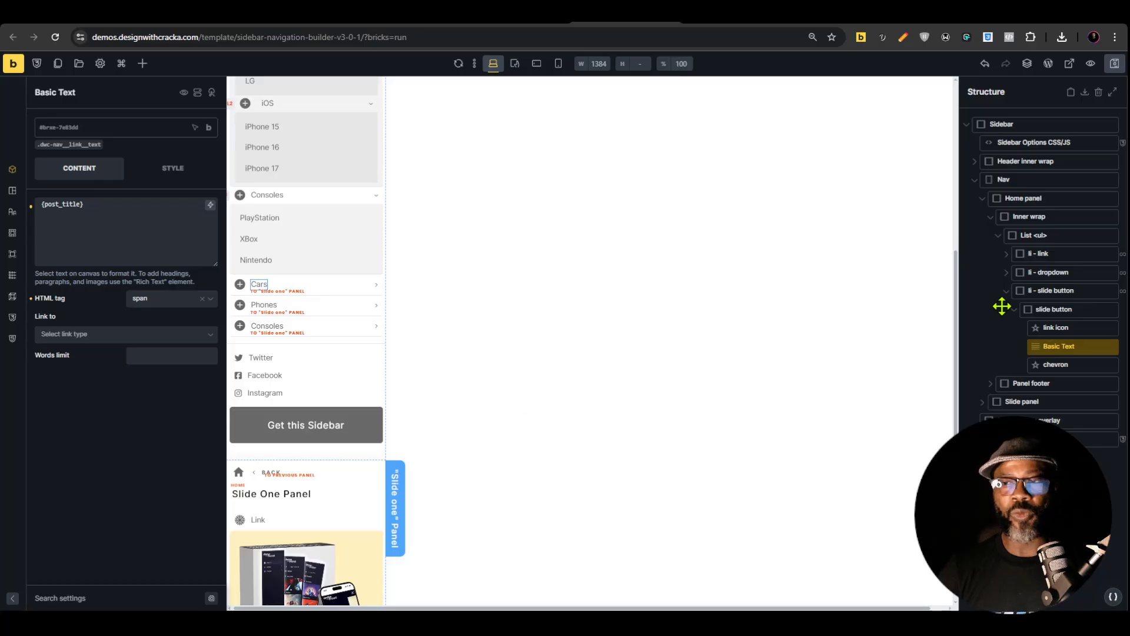
Back in the builder, enable a query loop on the "Slide panel" with post type Page and Child of 0
click(1006, 293)
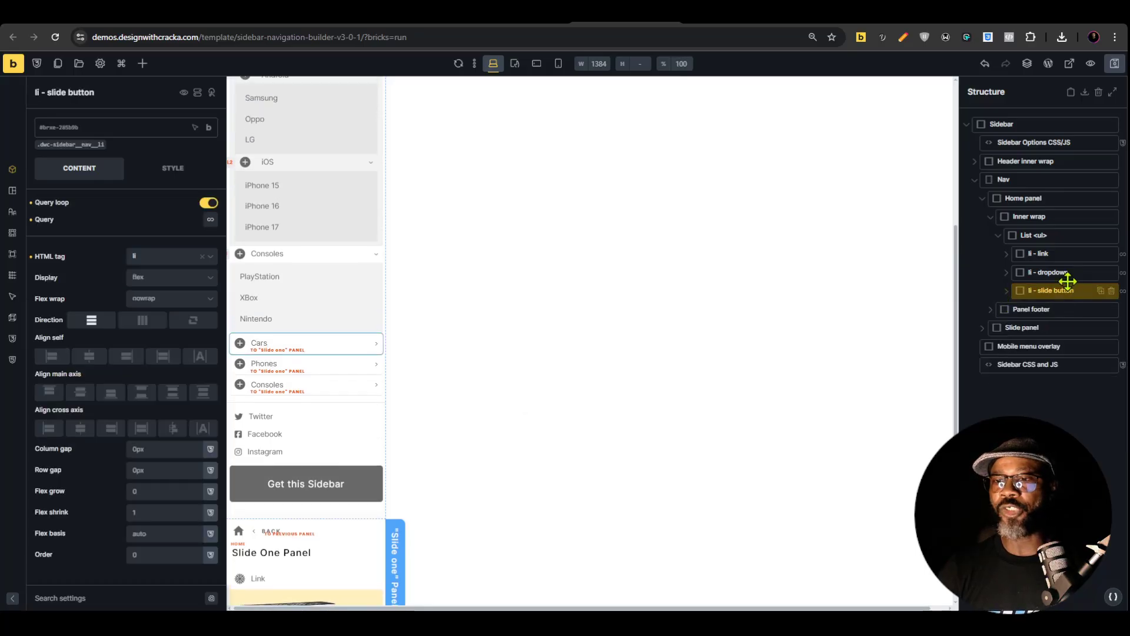
click(1022, 327)
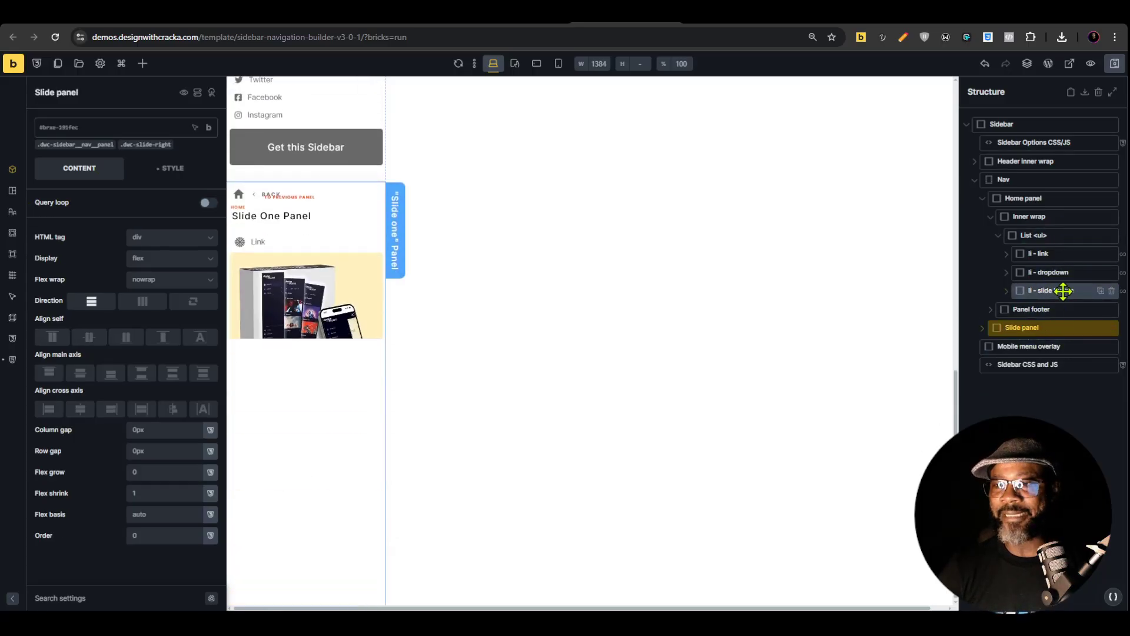
click(207, 204)
click(209, 222)
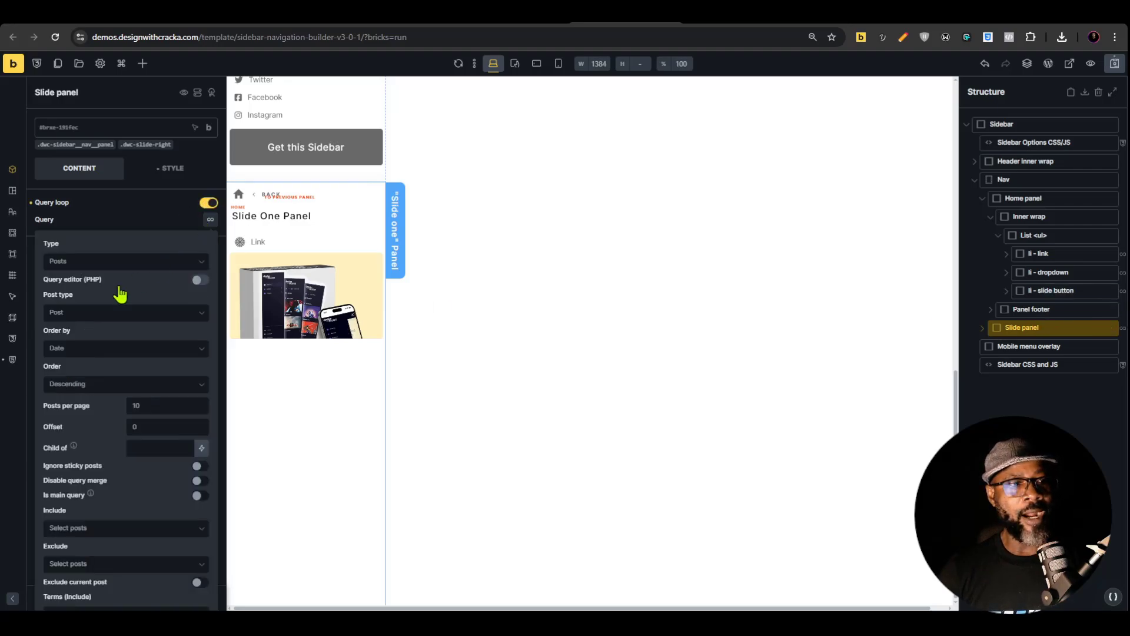
click(108, 314)
click(87, 351)
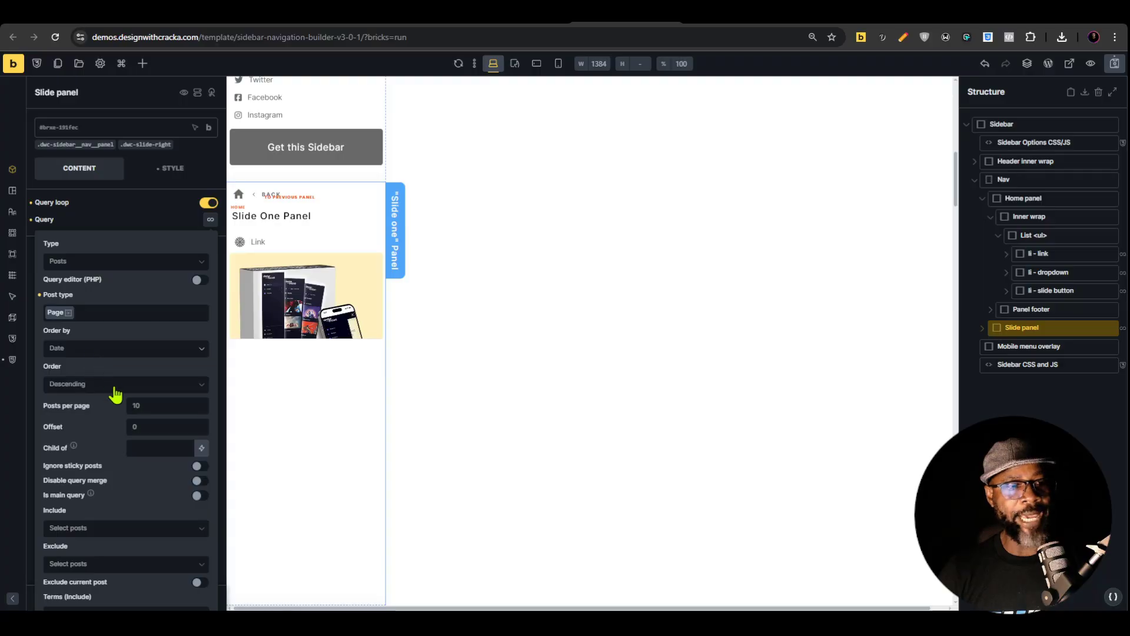
scroll(114, 396, down, 2)
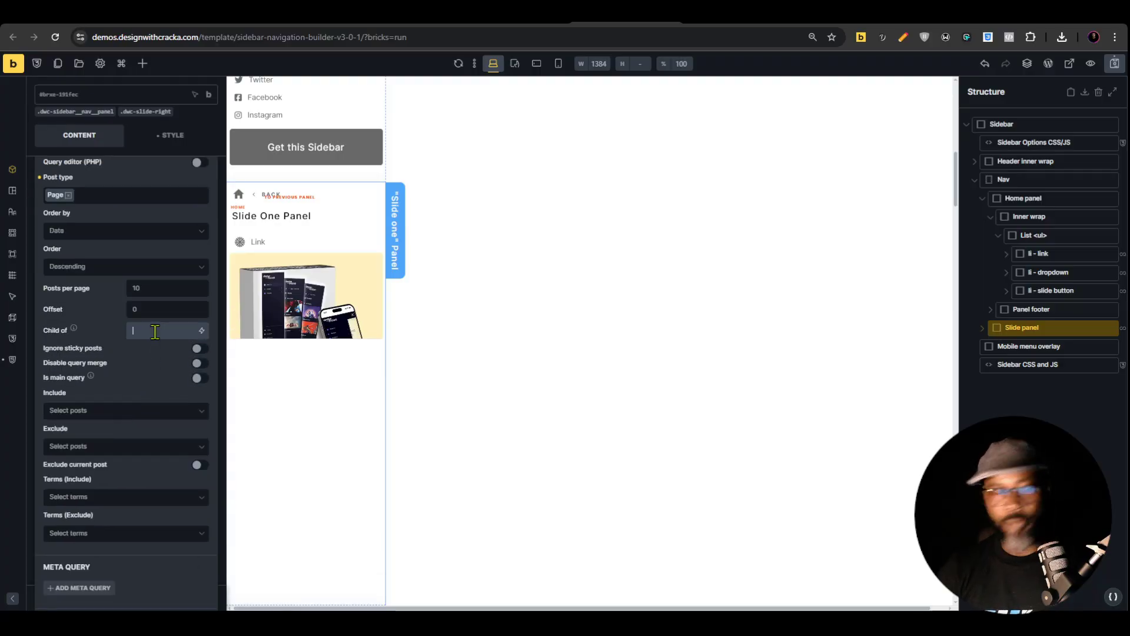
scroll(158, 362, down, 2)
Include only the "has child" tag term in the Slide panel's query
click(111, 380)
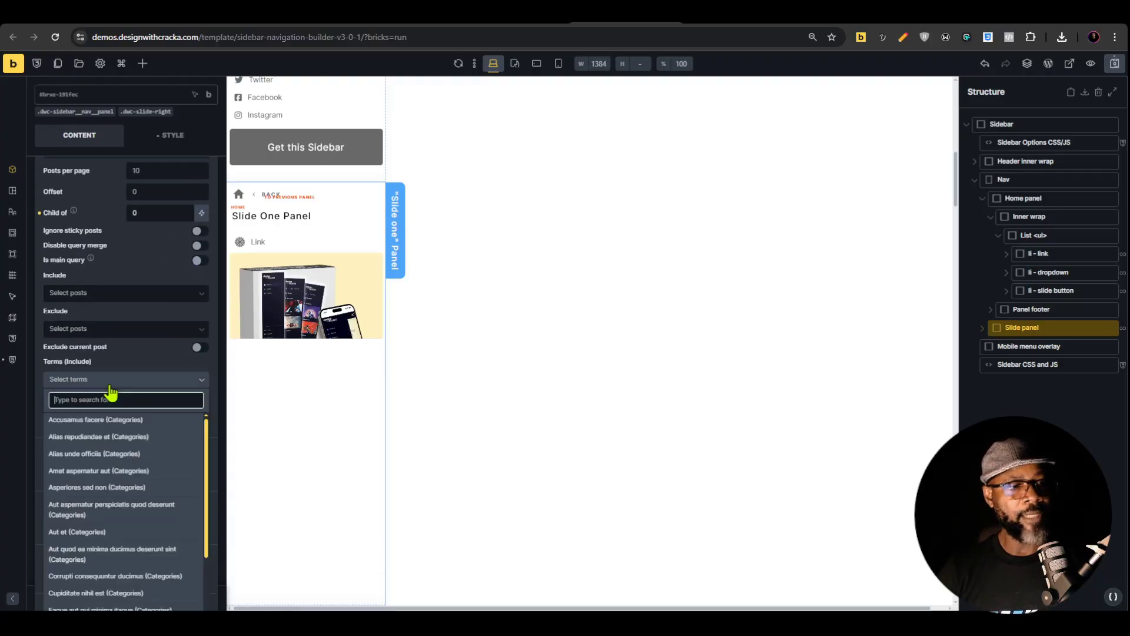
text(has)
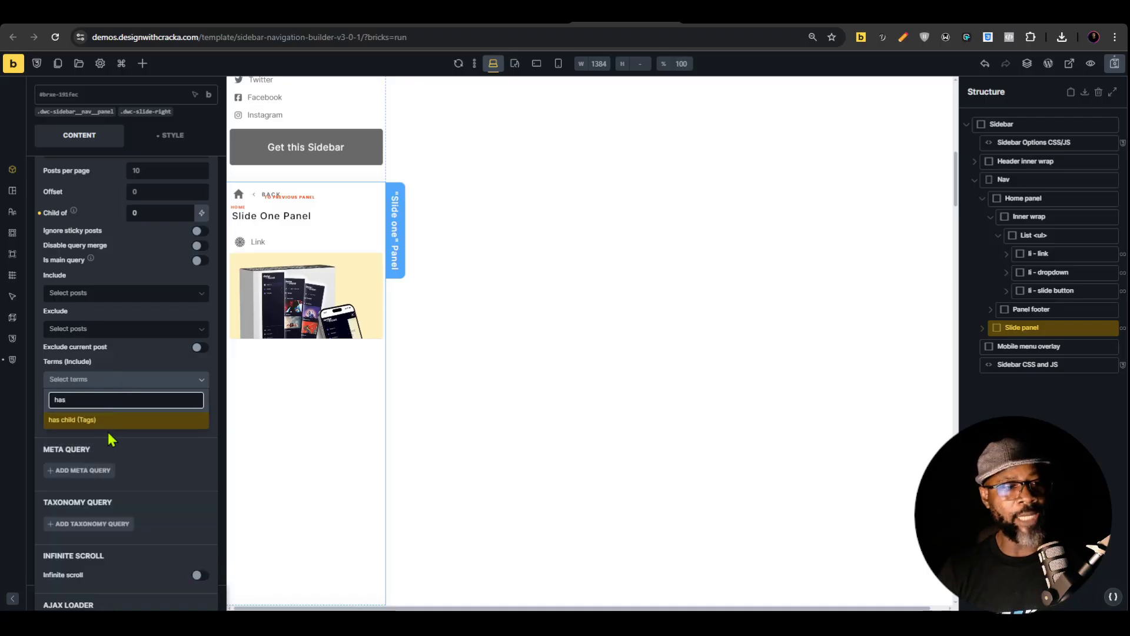
click(110, 422)
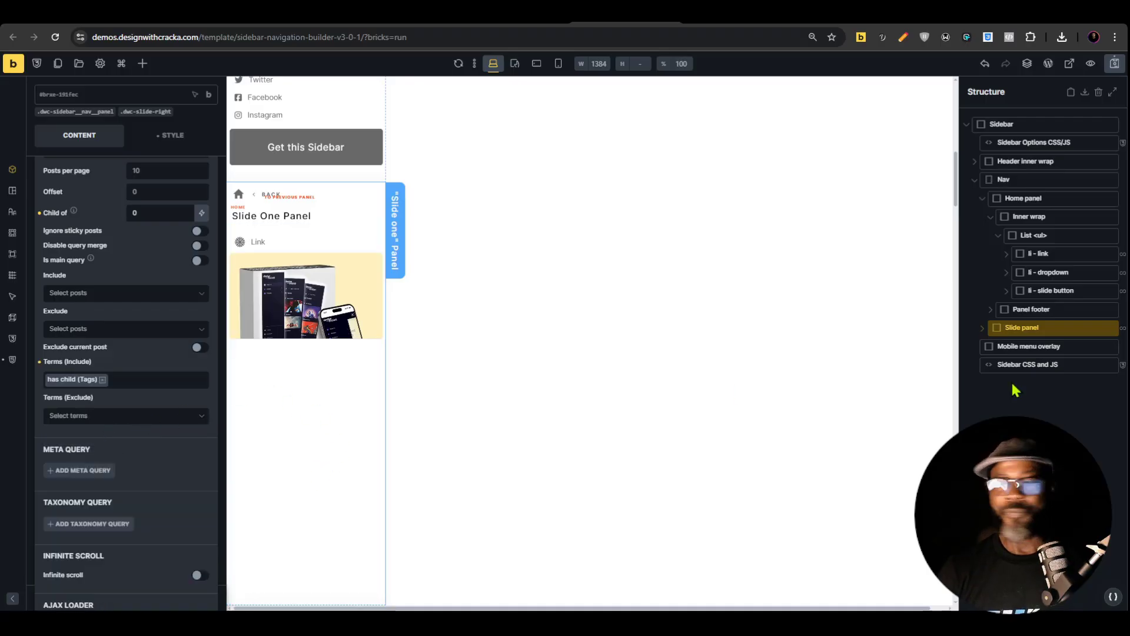
Replace the "Slide One Panel" heading text inside the Slide panel with the dynamic Post title, {post_title}
click(984, 329)
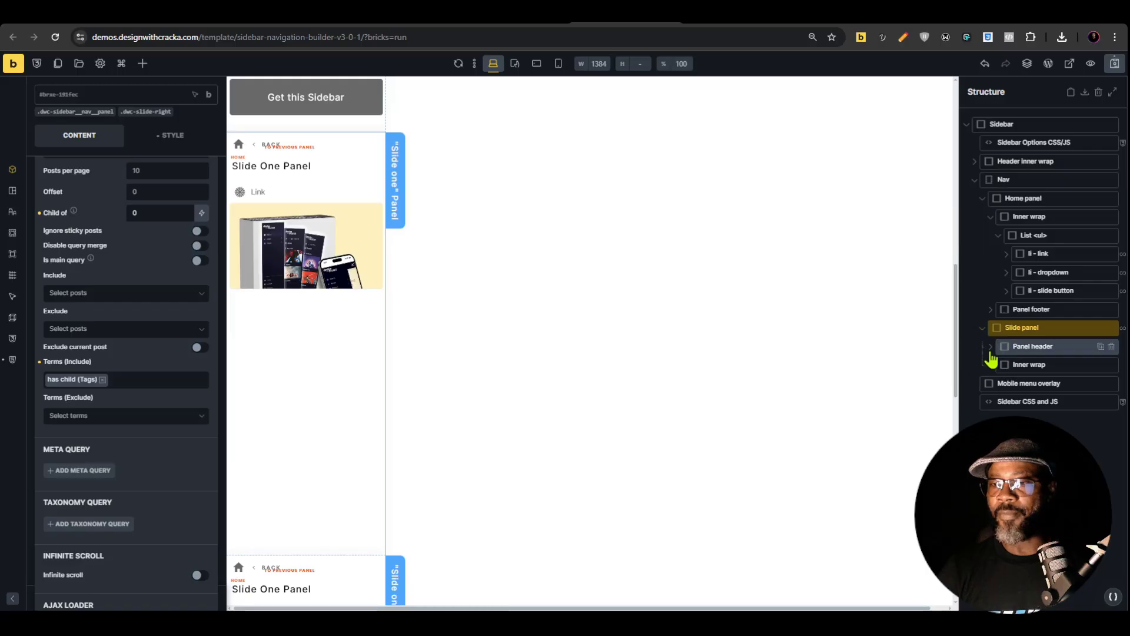
click(1001, 347)
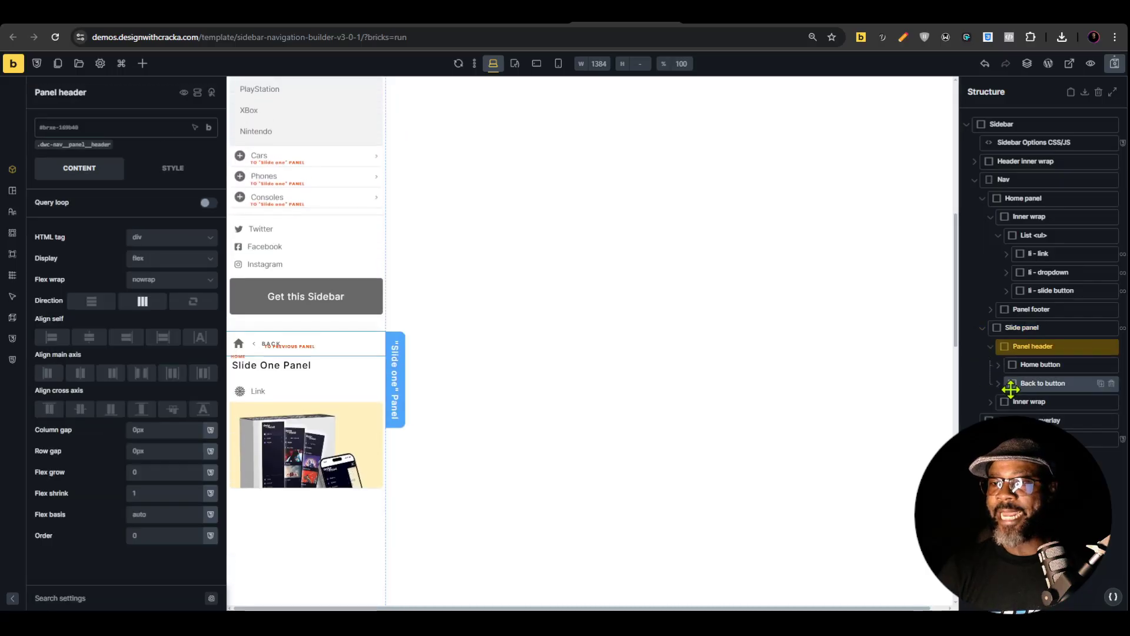
click(292, 365)
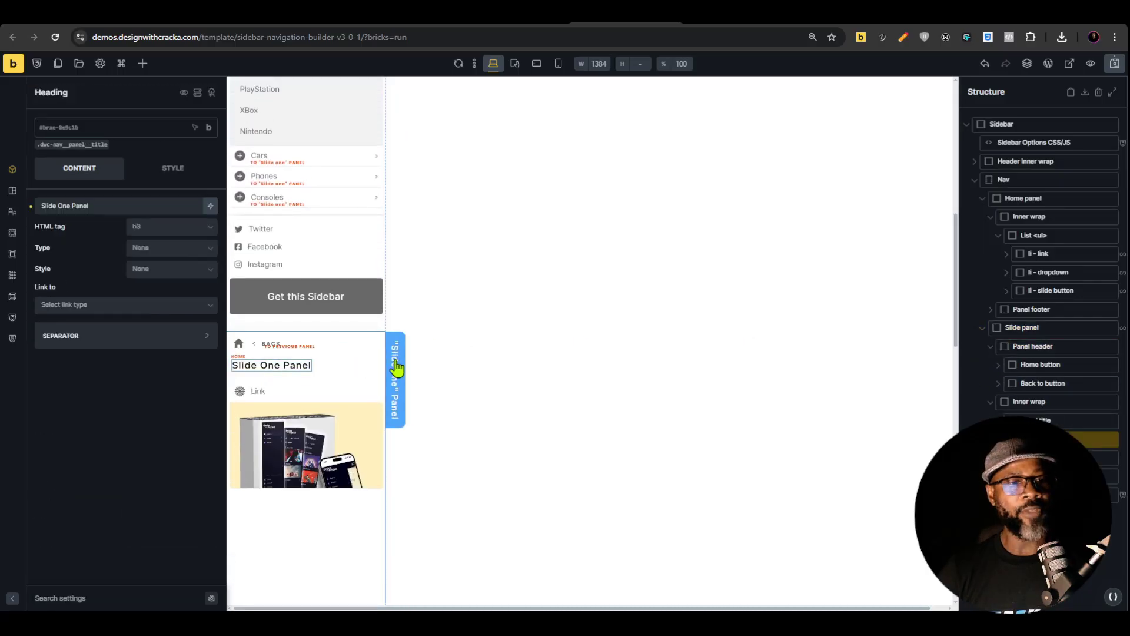
triple_click(40, 200)
key(BackSpace)
click(210, 207)
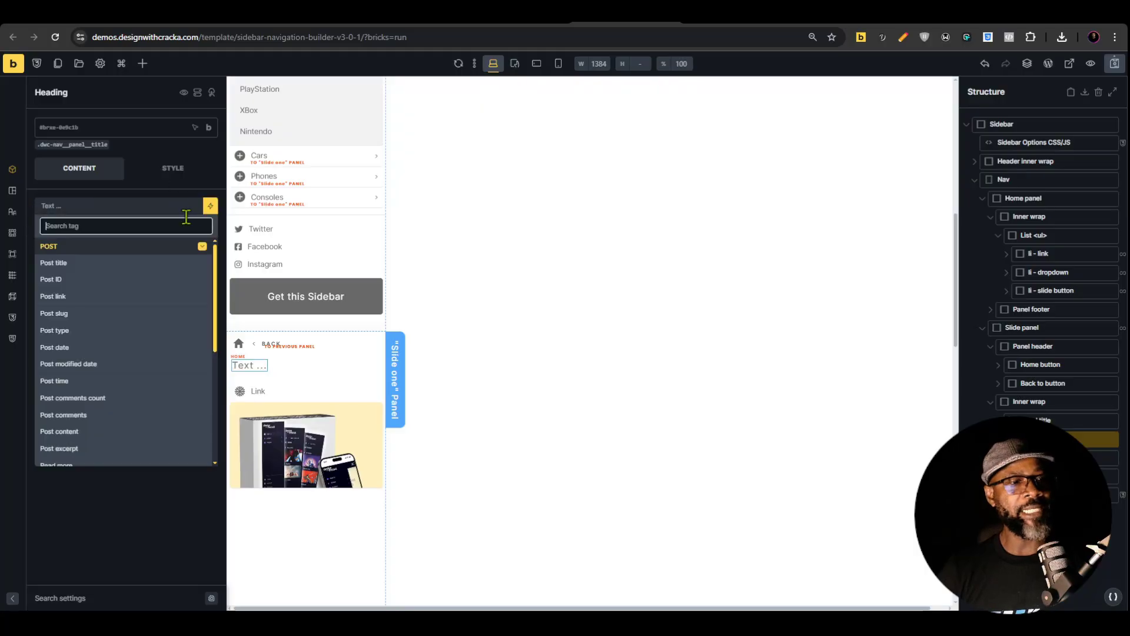
click(84, 266)
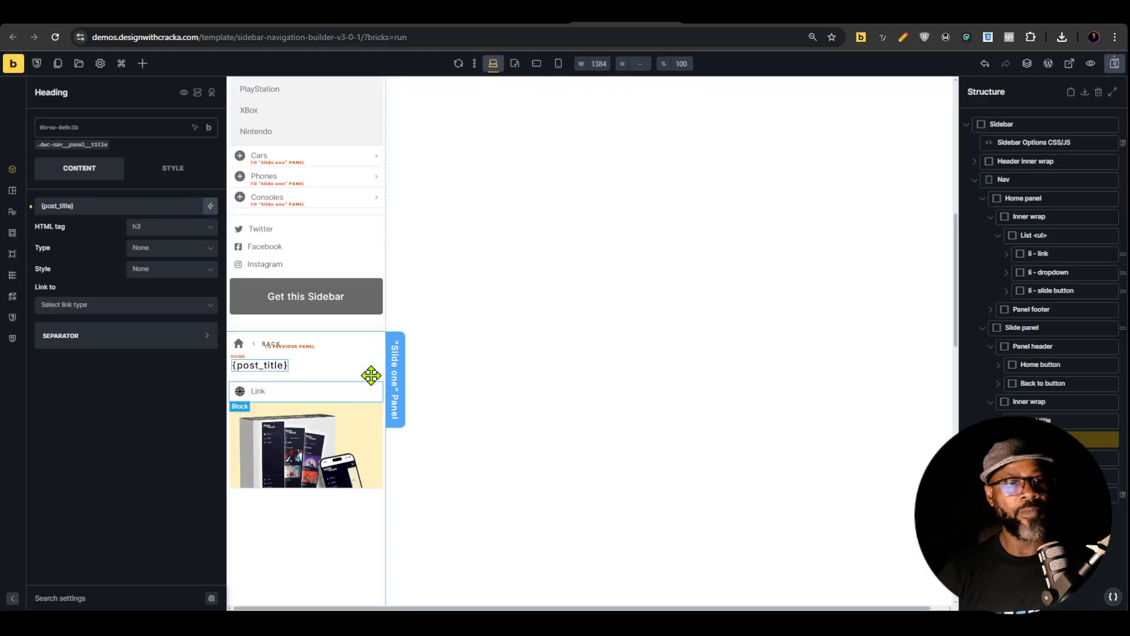
Look through the looped slide panels on the canvas and compare their headings with the home panel's slide buttons
scroll(323, 384, down, 6)
scroll(321, 395, down, 7)
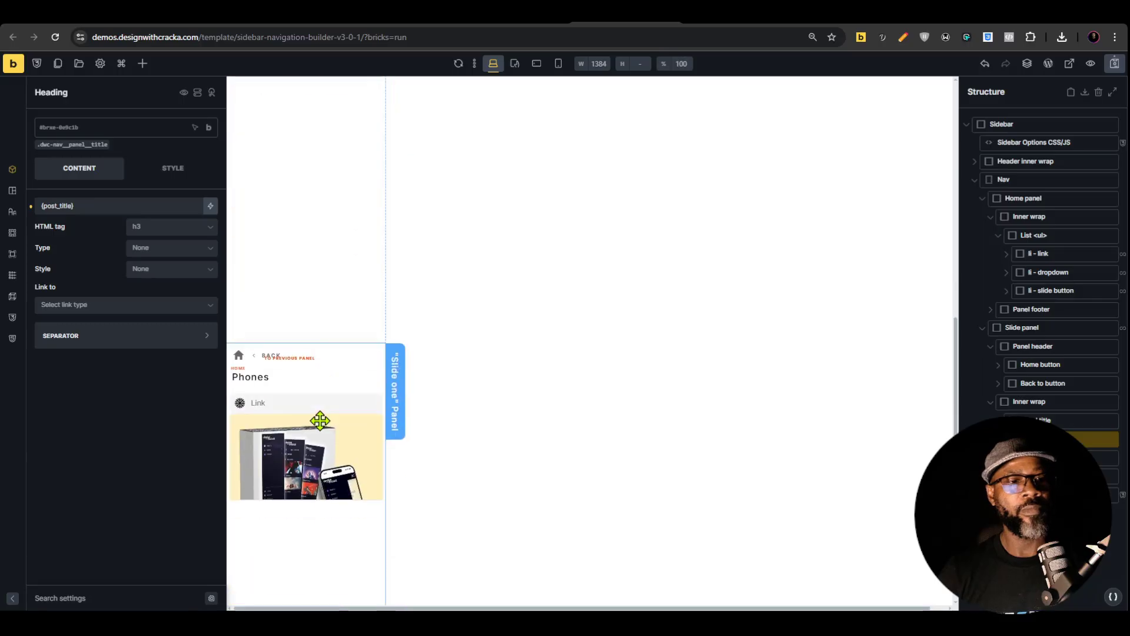
scroll(286, 145, down, 6)
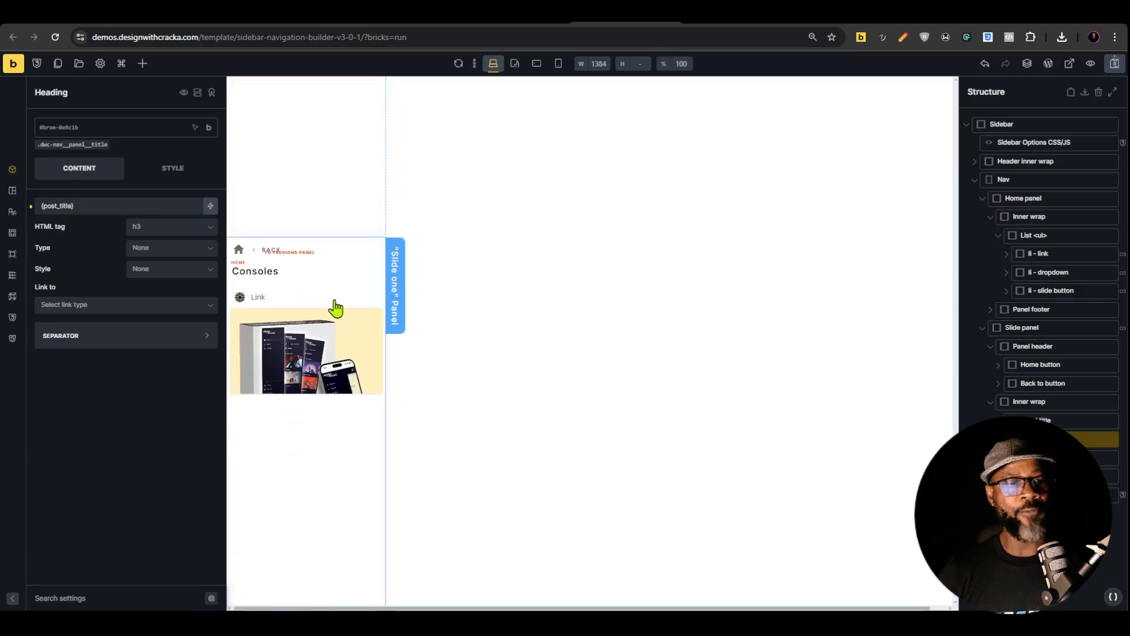
scroll(305, 421, up, 8)
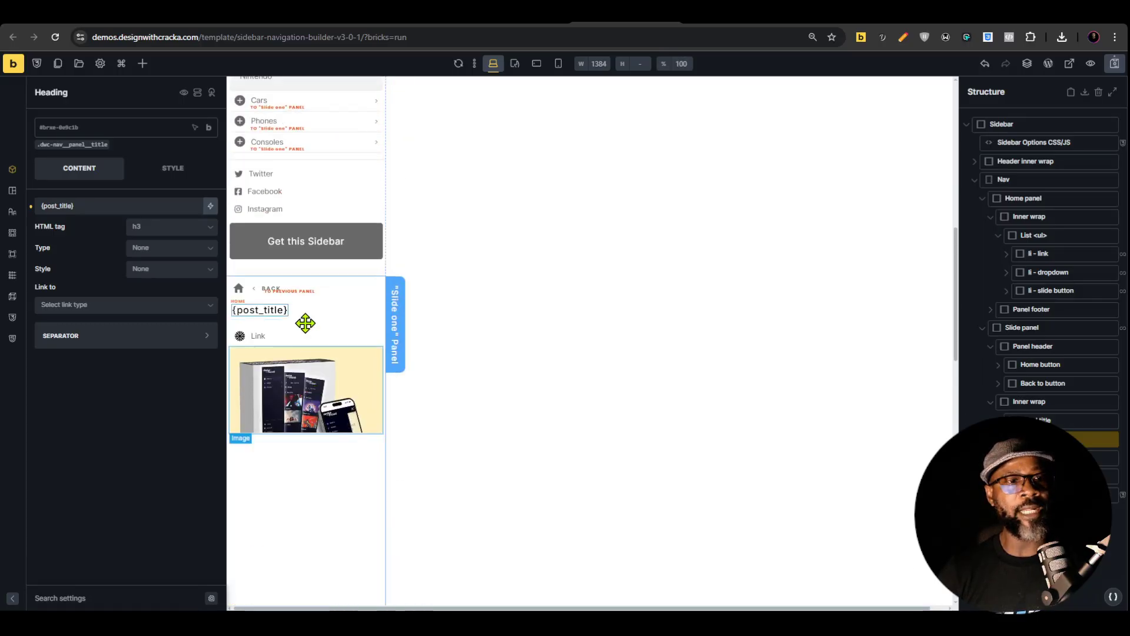
scroll(312, 400, up, 2)
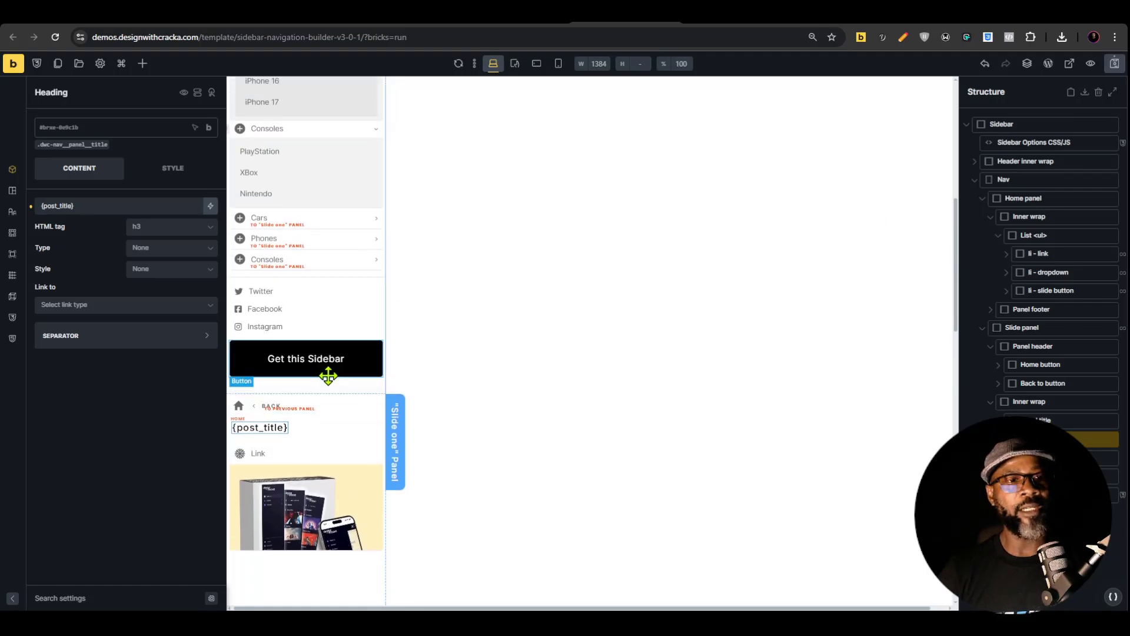
scroll(308, 404, down, 4)
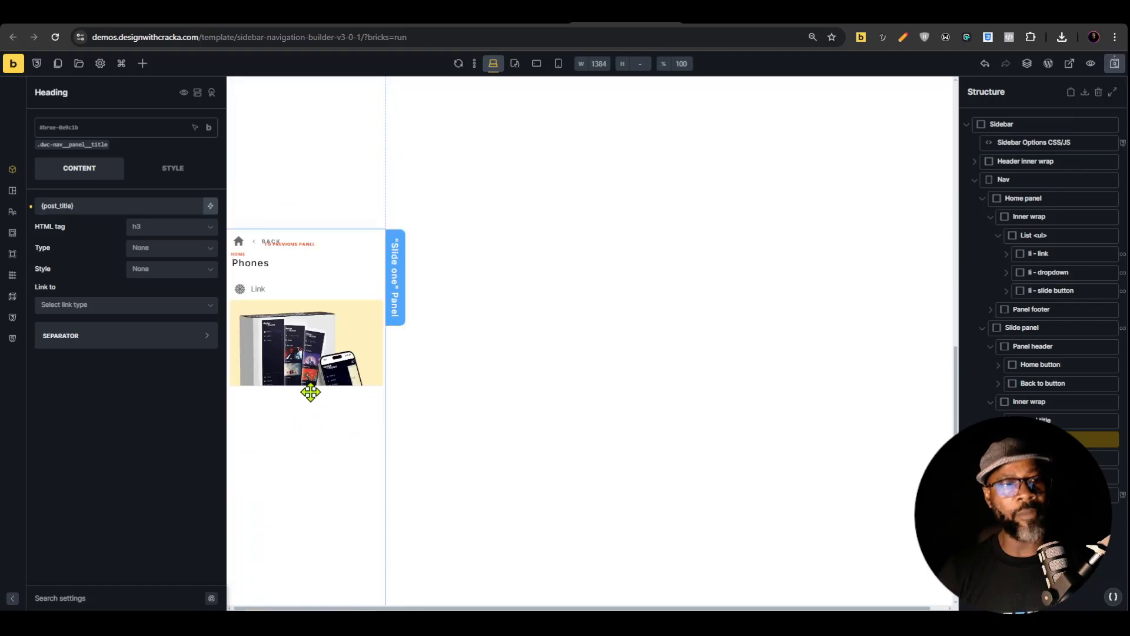
scroll(311, 393, down, 8)
scroll(304, 458, up, 5)
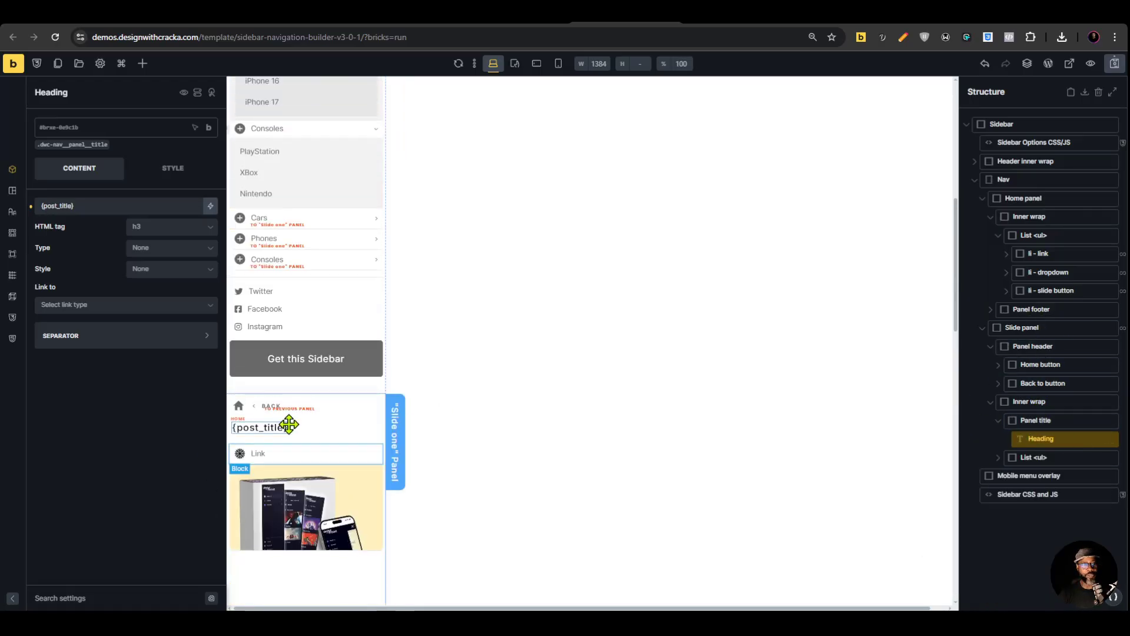
Replace the value of the home panel slide button's data-title attribute with the dynamic Post title, {post_title}
scroll(277, 258, up, 1)
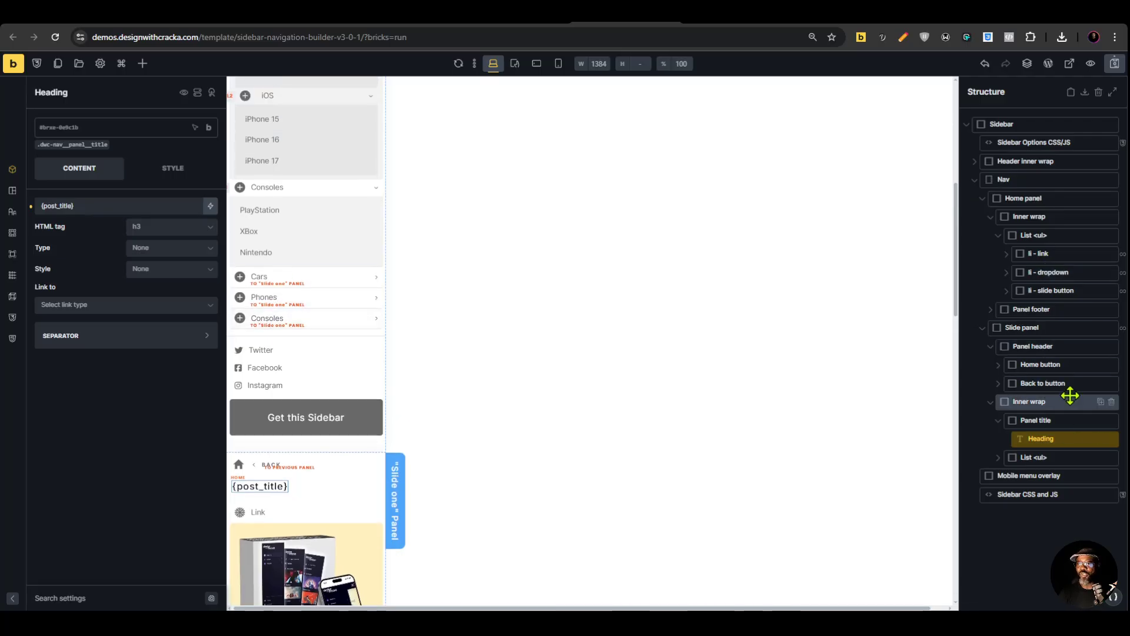
click(1057, 290)
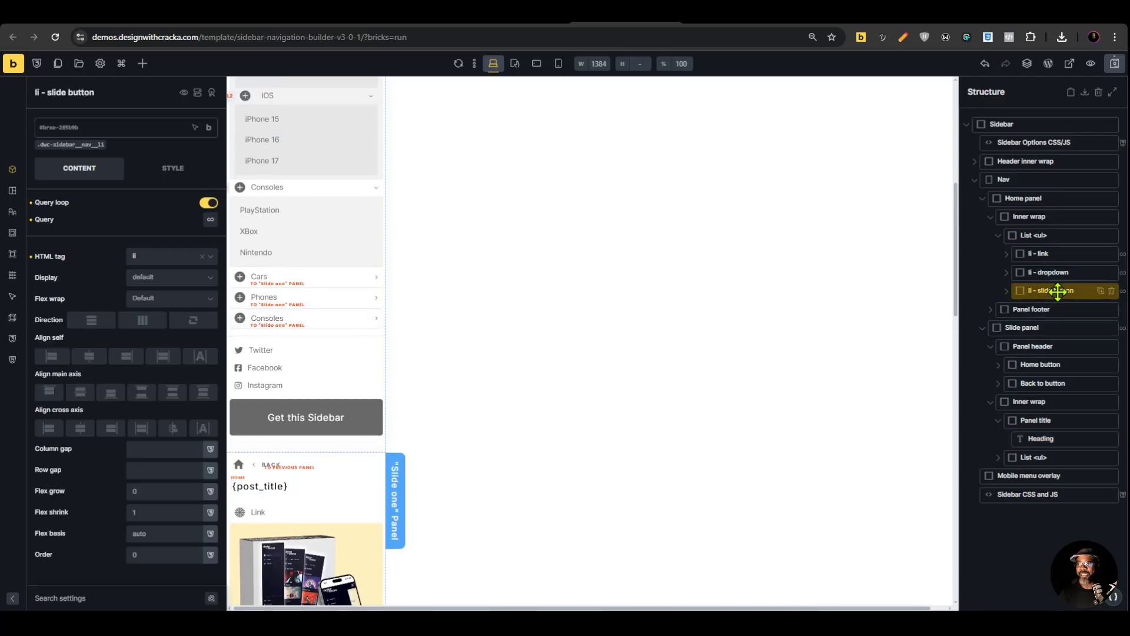
click(1006, 290)
click(1042, 309)
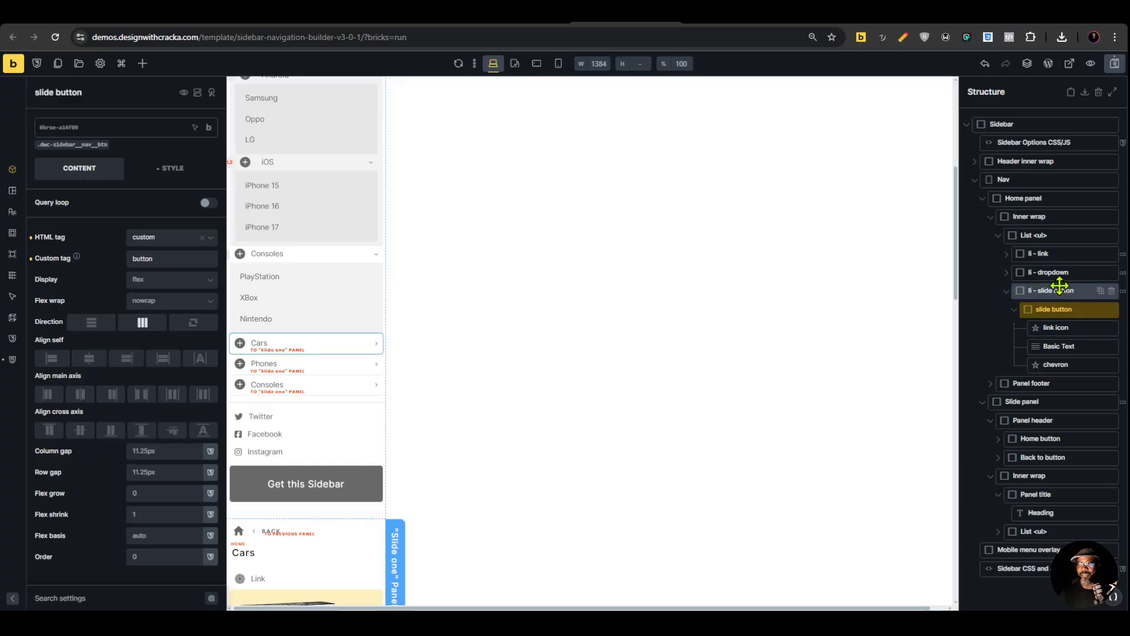
click(11, 359)
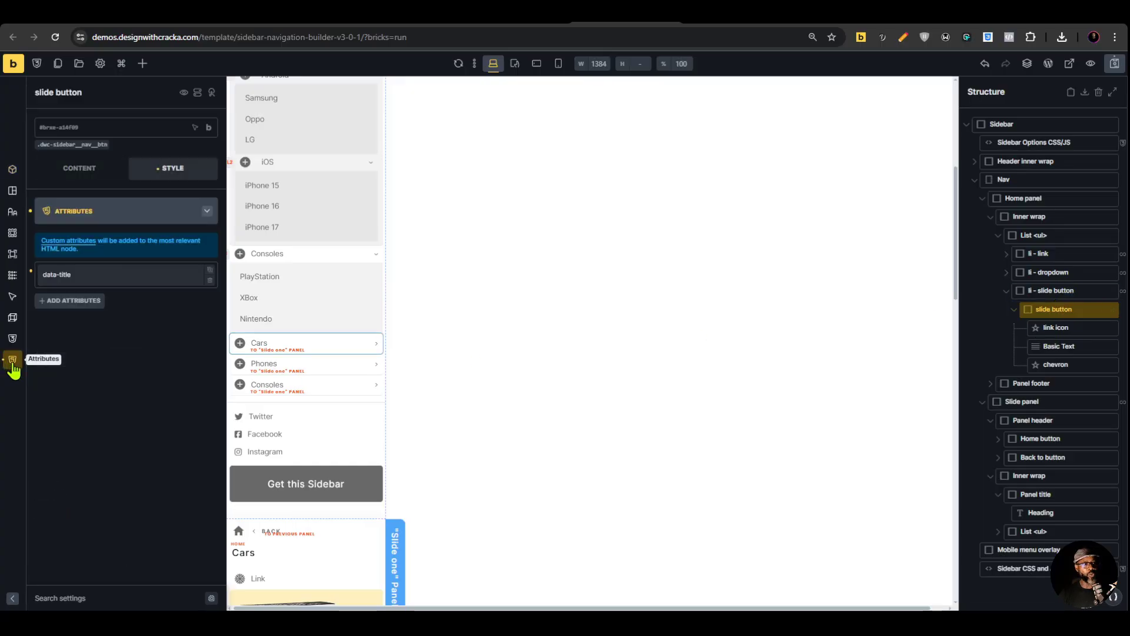
click(88, 282)
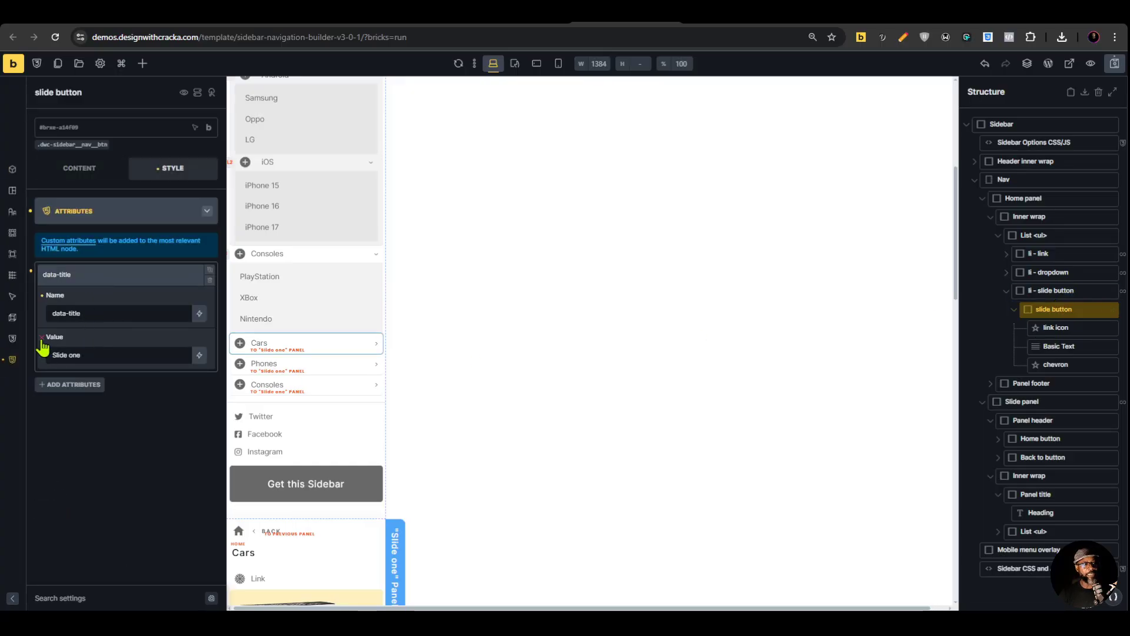
click(199, 355)
click(89, 400)
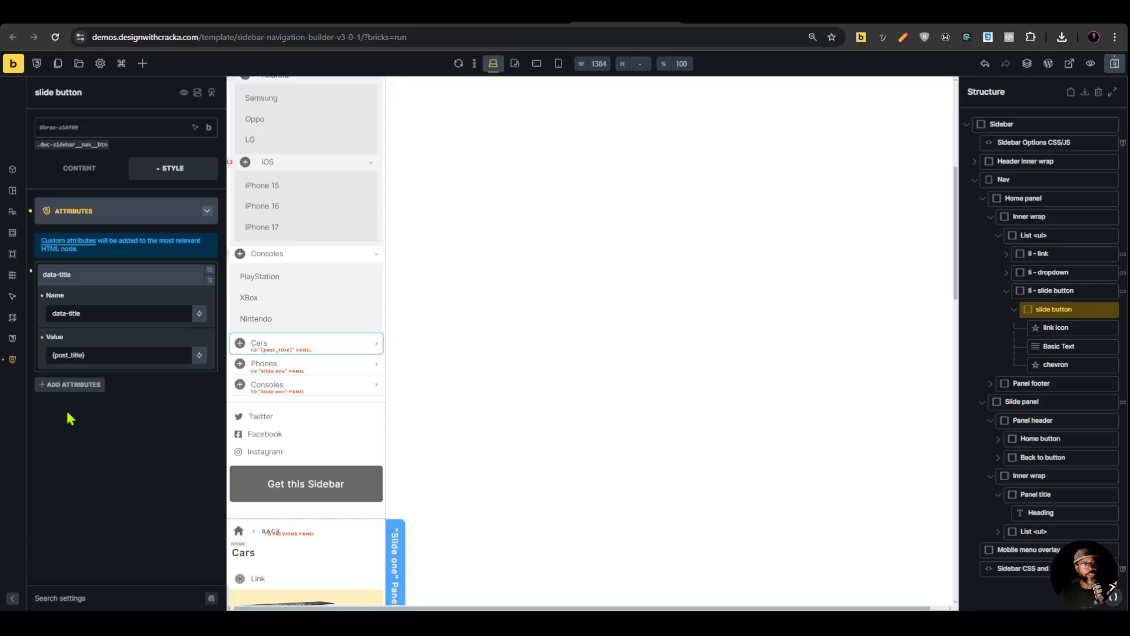
Replace the value of the Slide panel's data-title attribute with the dynamic Post title, {post_title}
scroll(930, 457, down, 1)
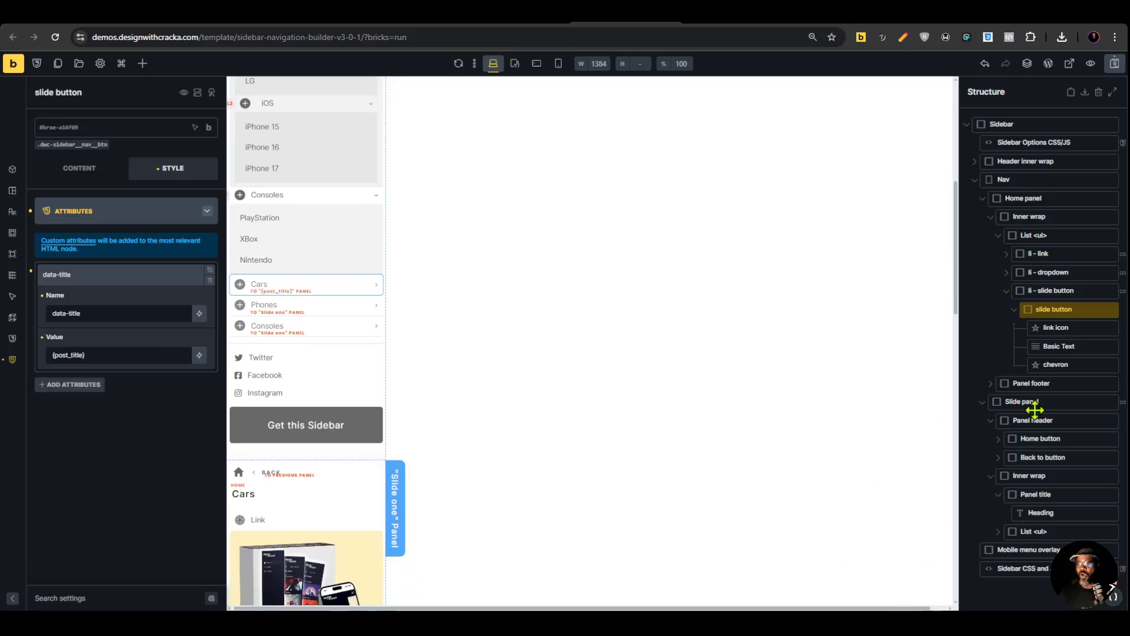
click(1034, 402)
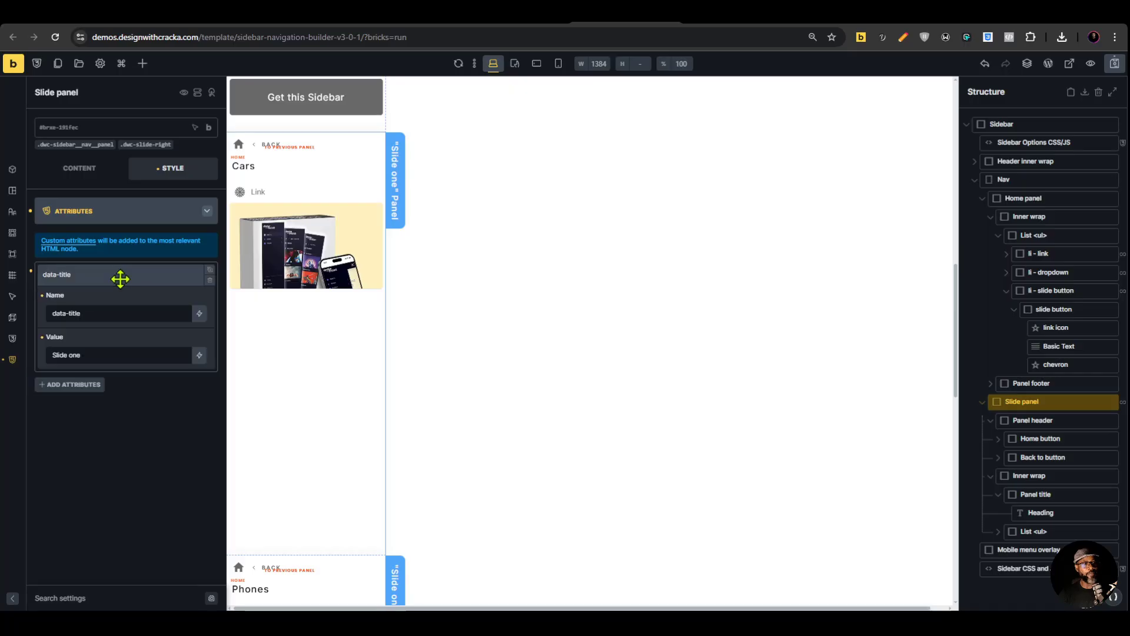
click(40, 339)
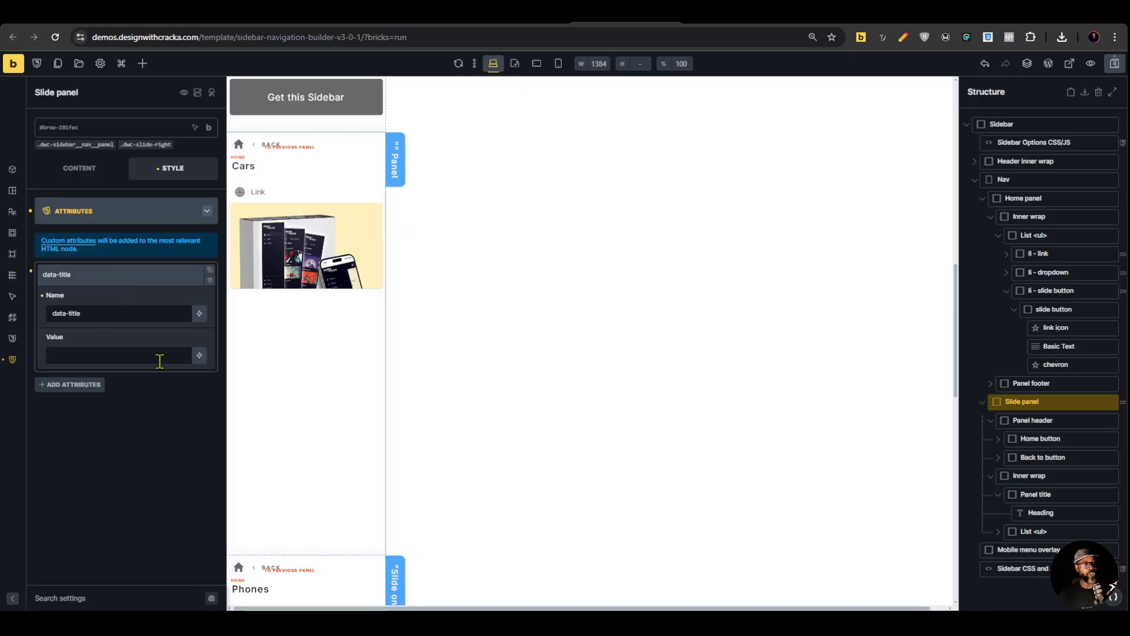
click(200, 355)
click(92, 396)
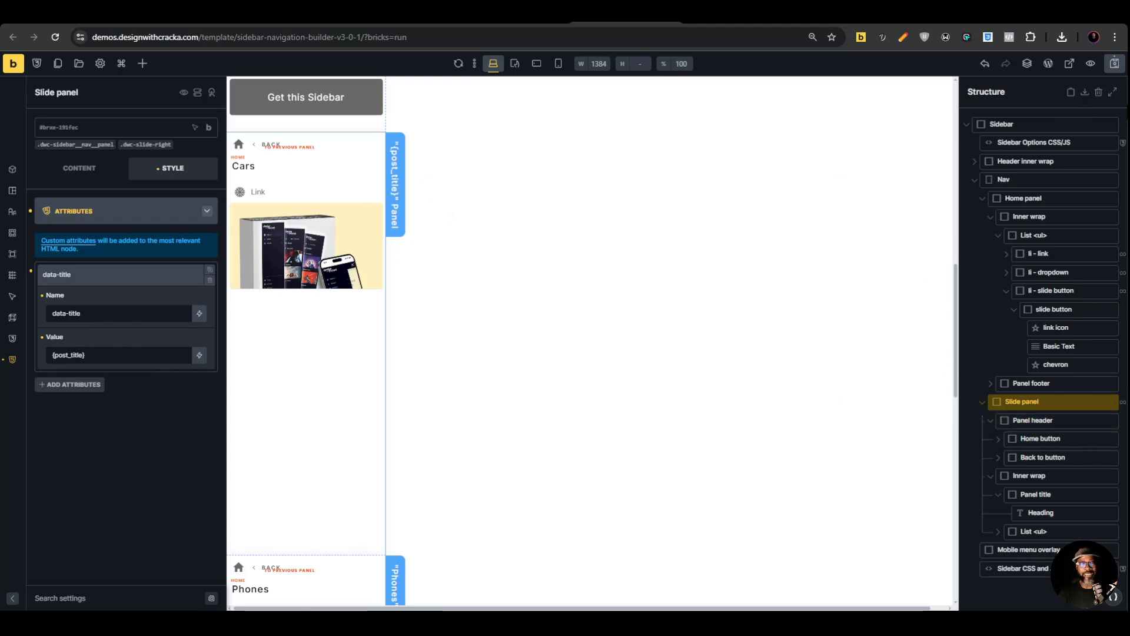
Preview the template on the front end and test the Cars, Phones and Consoles slide buttons, returning to the home panel each time
click(1112, 65)
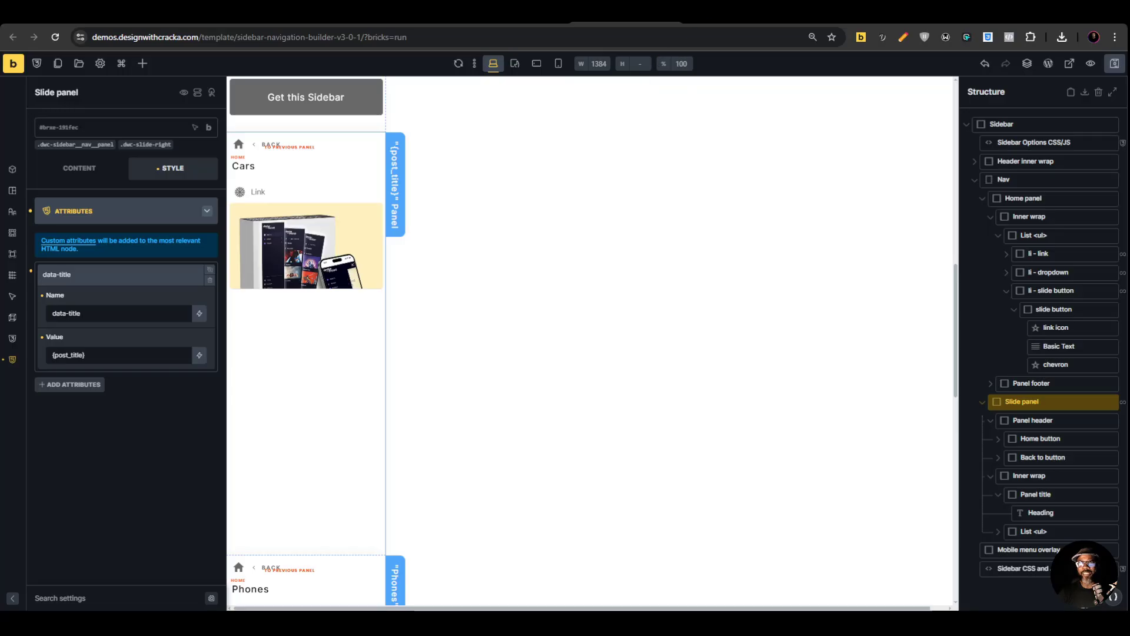
key(ctrl+shift+p)
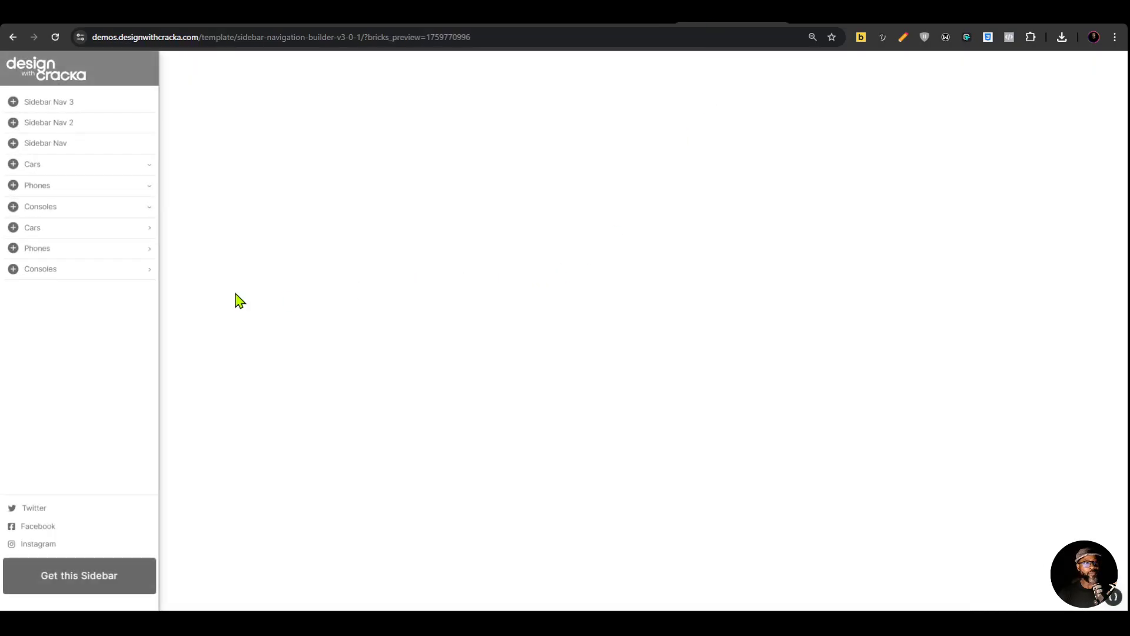
click(89, 241)
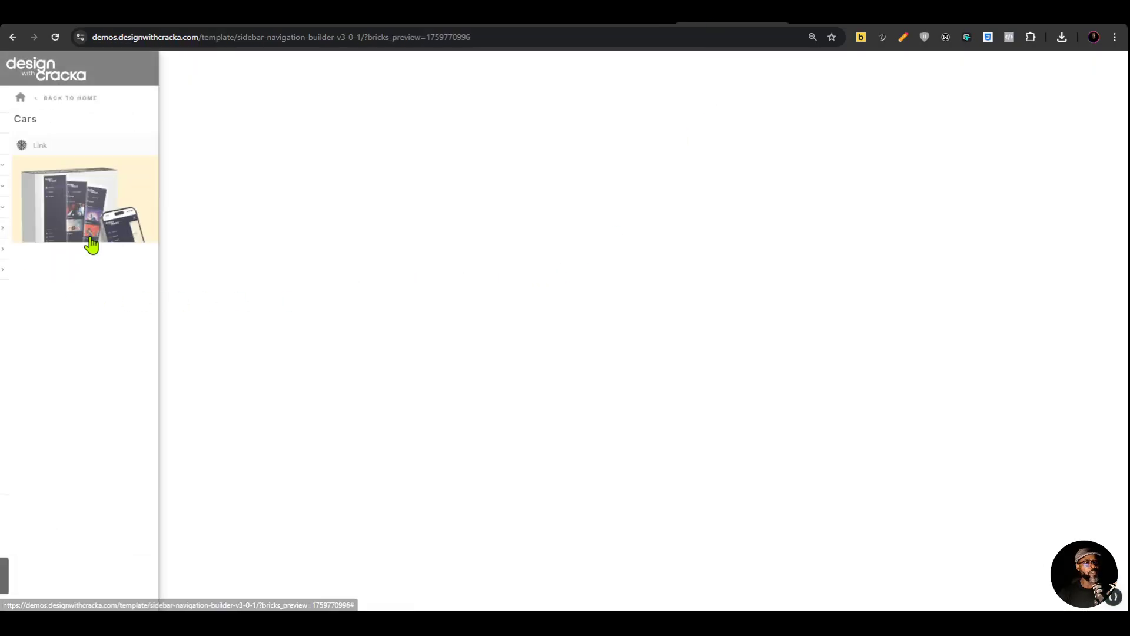
click(71, 101)
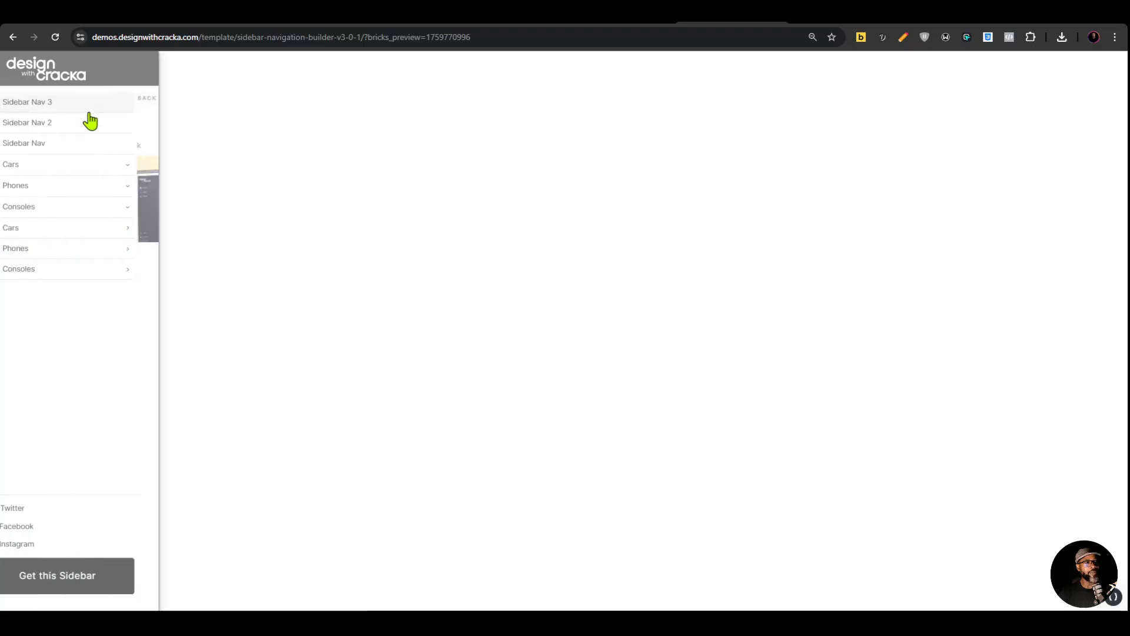
click(73, 250)
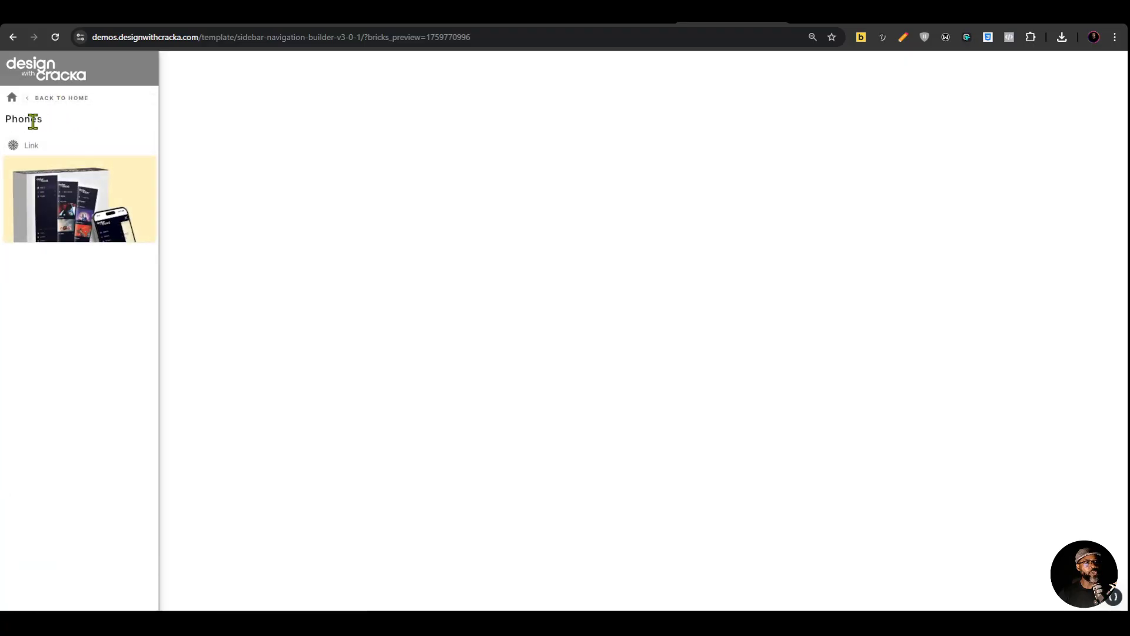
click(71, 100)
click(76, 270)
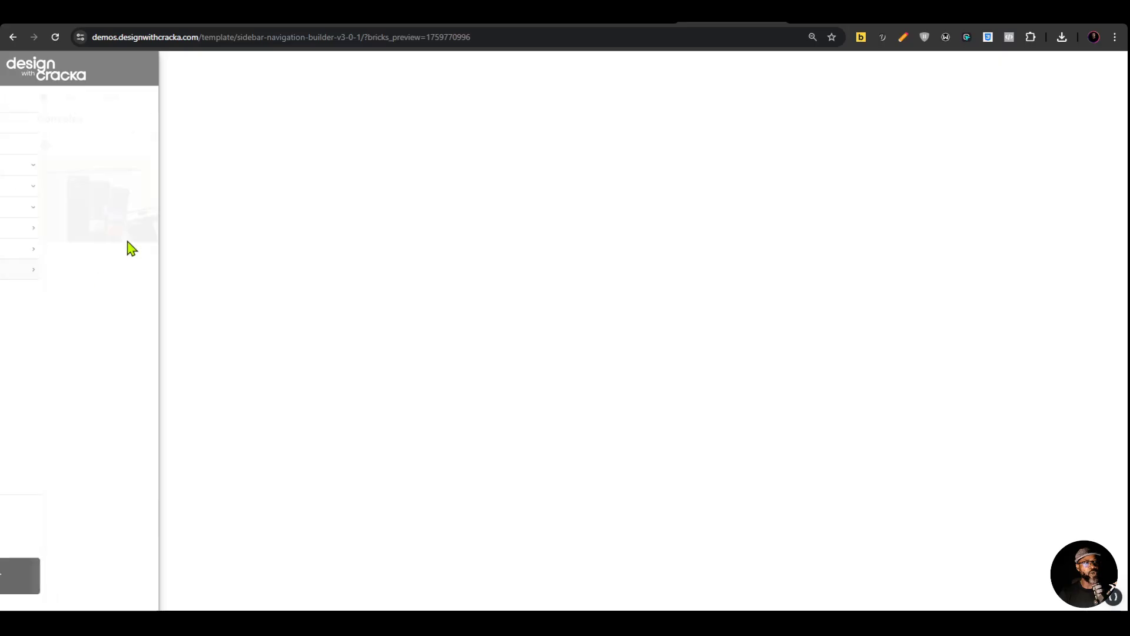
click(84, 100)
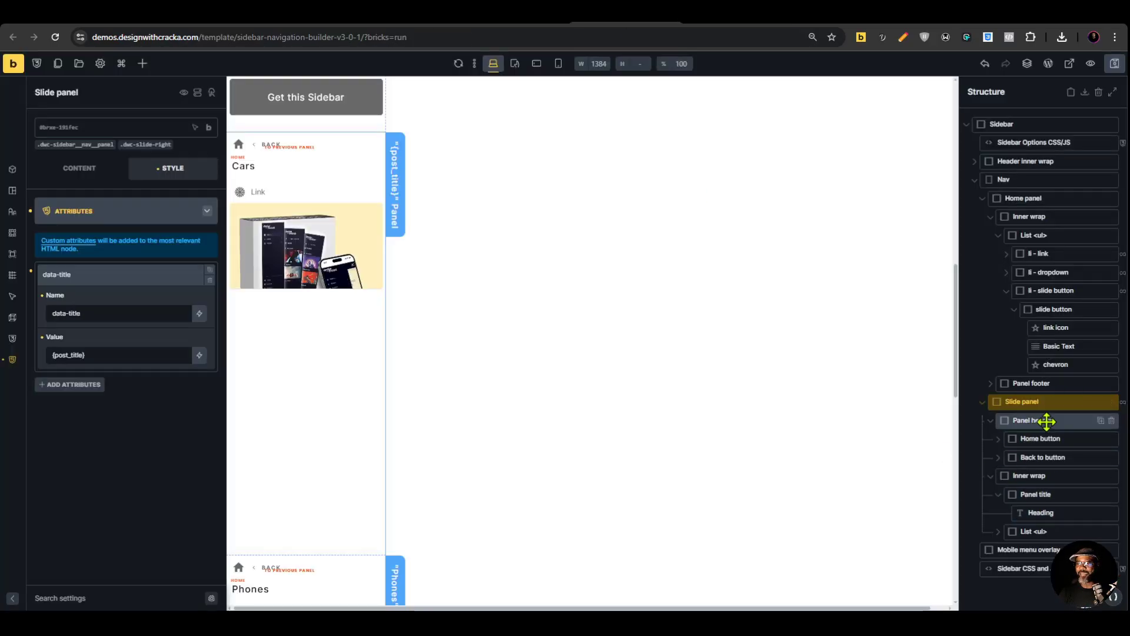
Back in the builder, enable a query loop on the "li - link" item in the Slide panel's list with post type Page
click(999, 422)
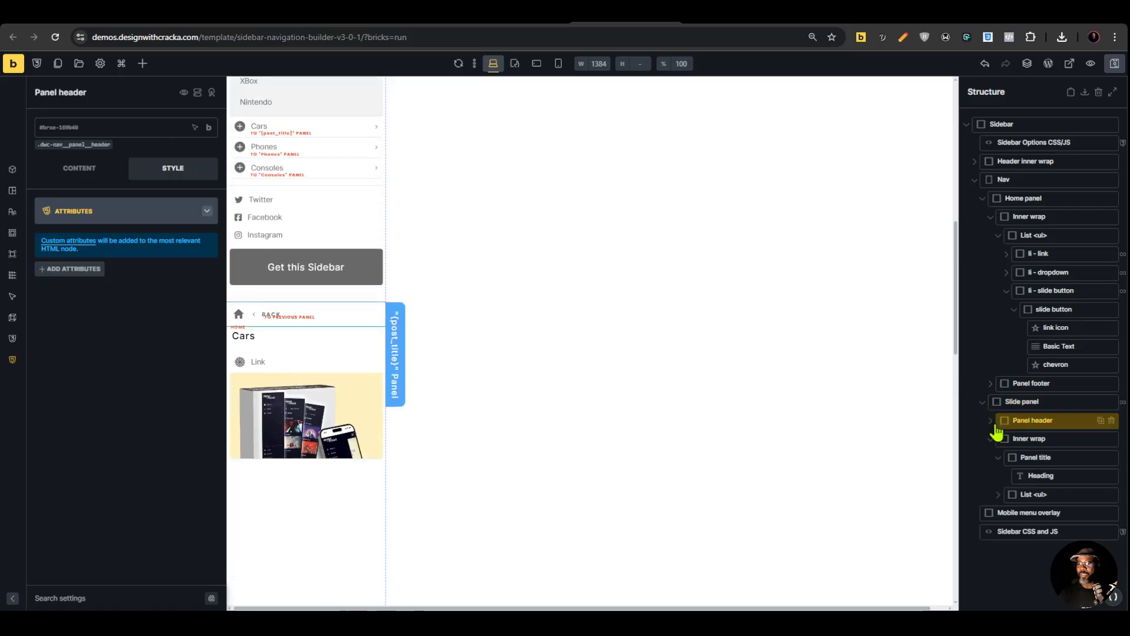
click(1001, 459)
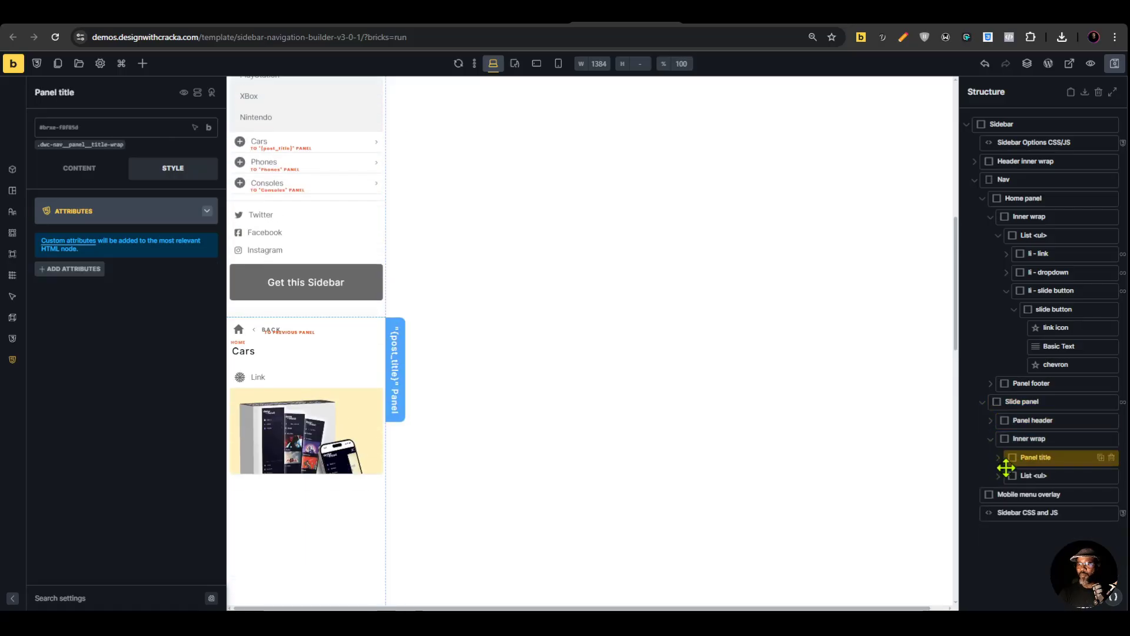
click(999, 478)
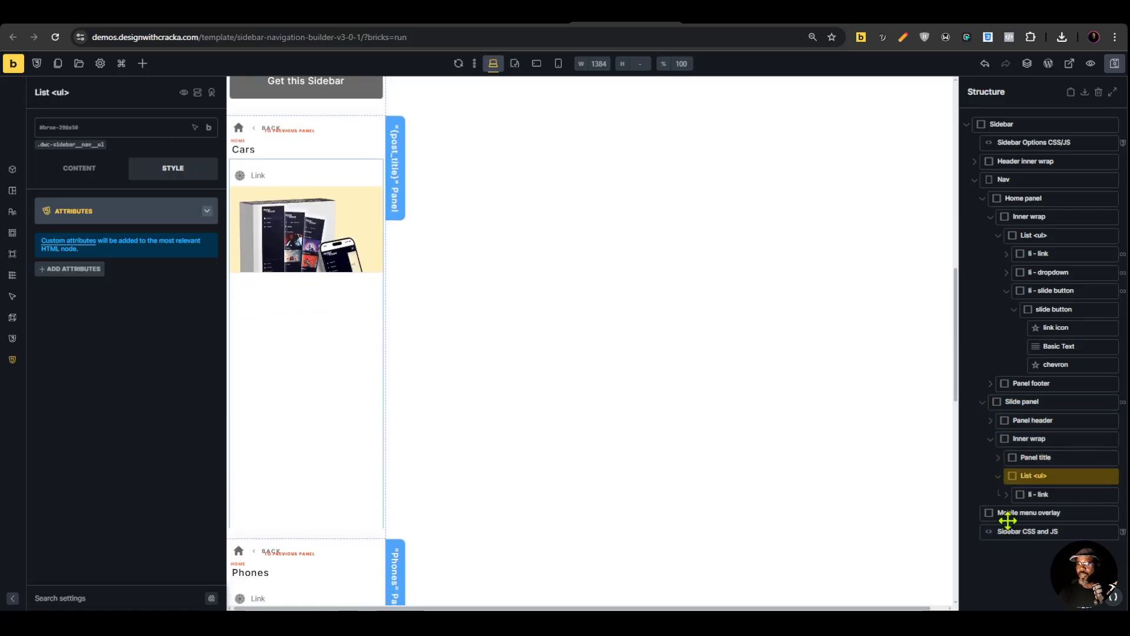
click(1007, 494)
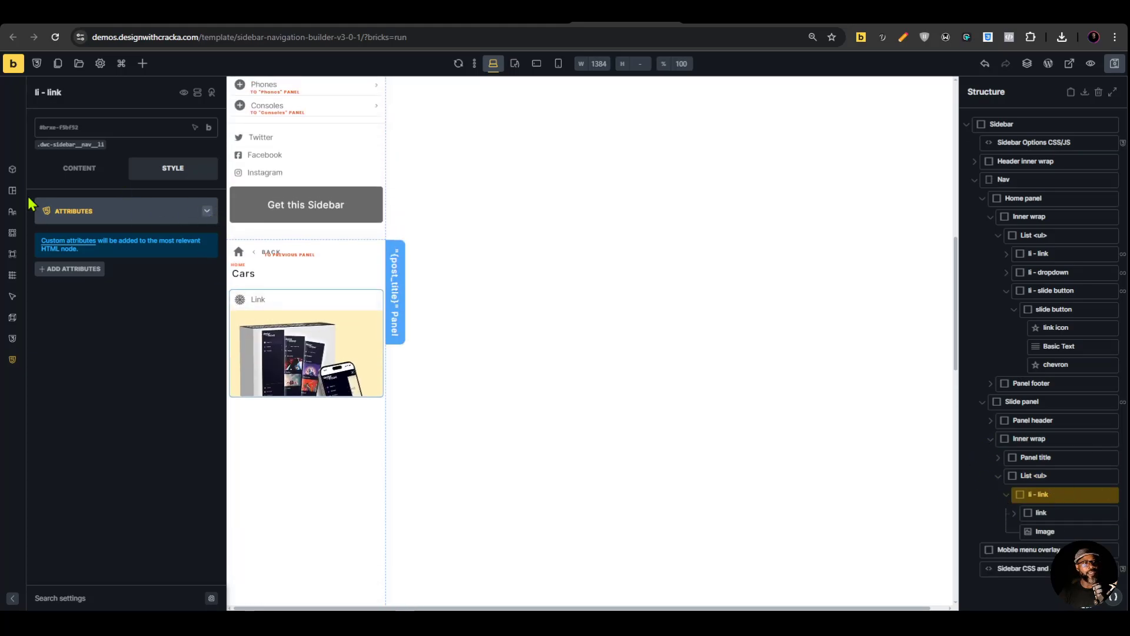
click(80, 171)
click(207, 204)
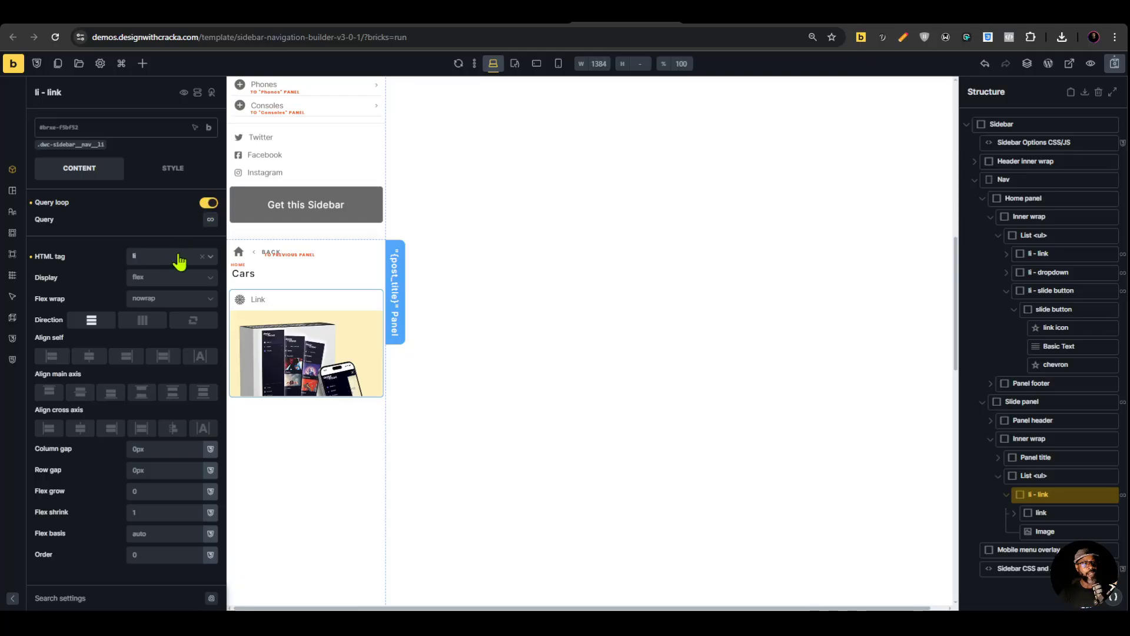
click(209, 220)
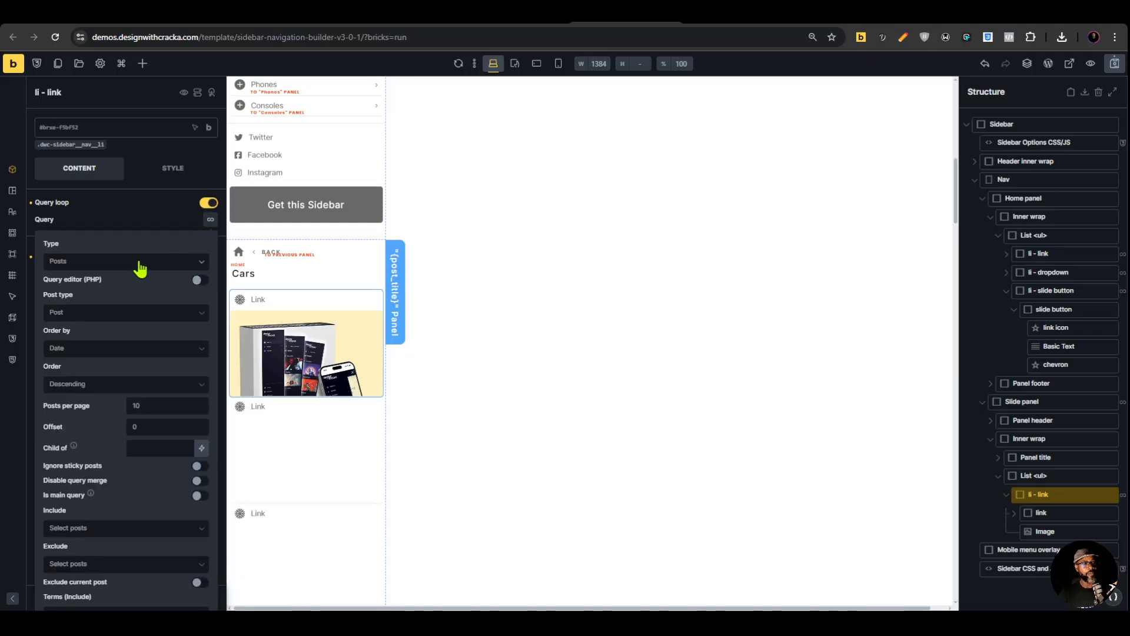
click(111, 314)
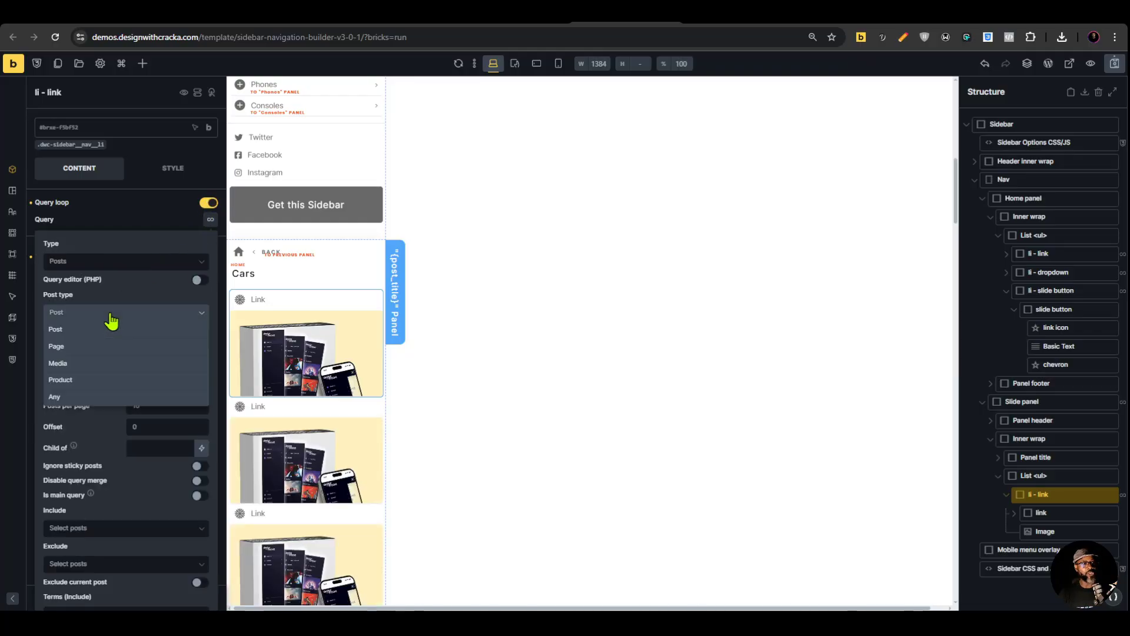
click(86, 351)
Set Child of in the Slide panel "li - link" query to the dynamic Post ID, {post_id}
scroll(156, 379, down, 2)
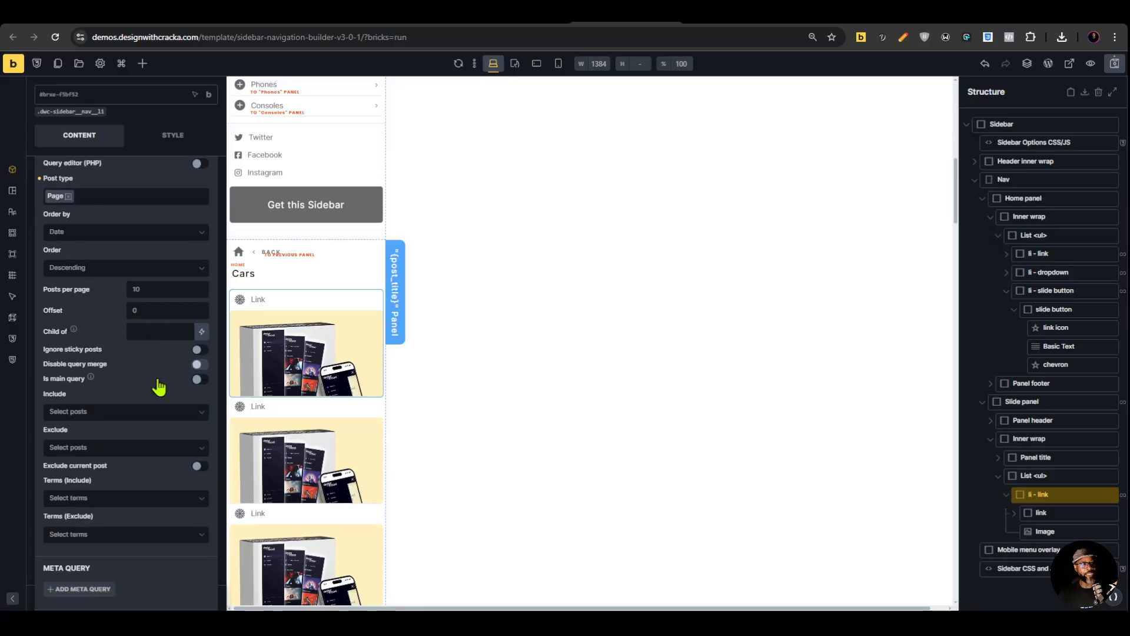
click(203, 332)
click(94, 403)
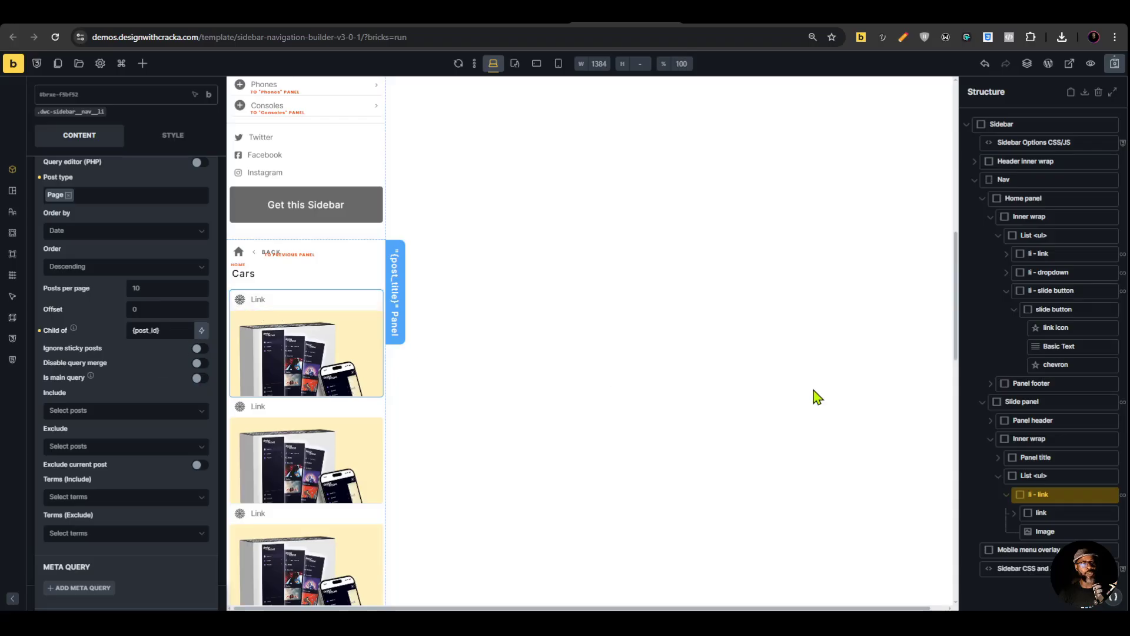
scroll(852, 403, down, 2)
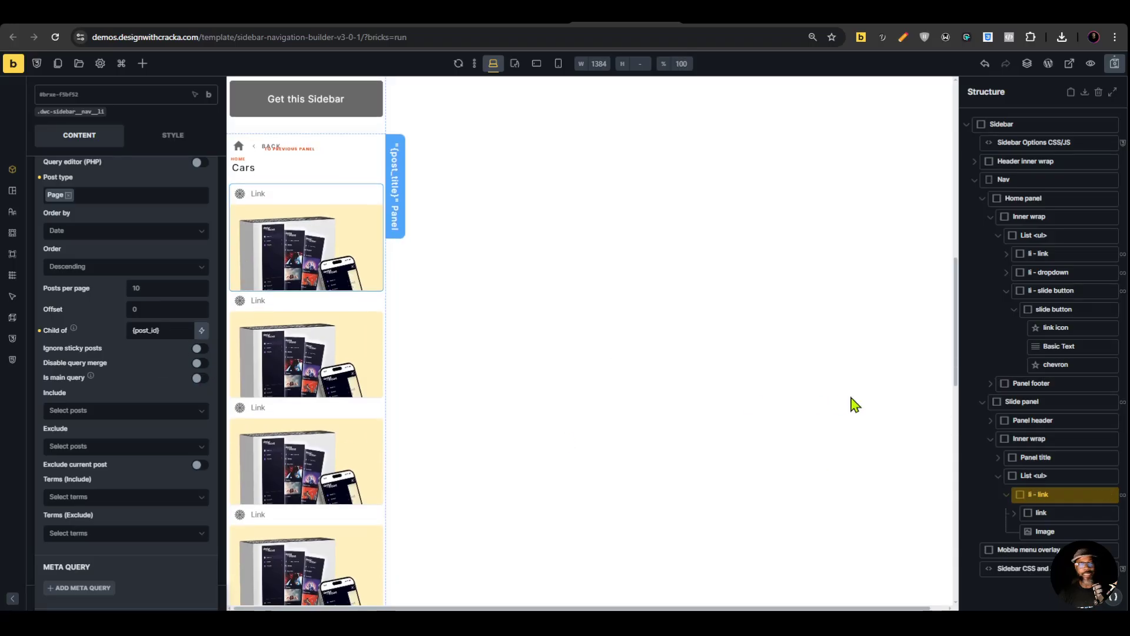
Replace the Basic Text of the Slide panel's looped link with {post_title} and check the links in the Cars and Phones panels
click(1024, 525)
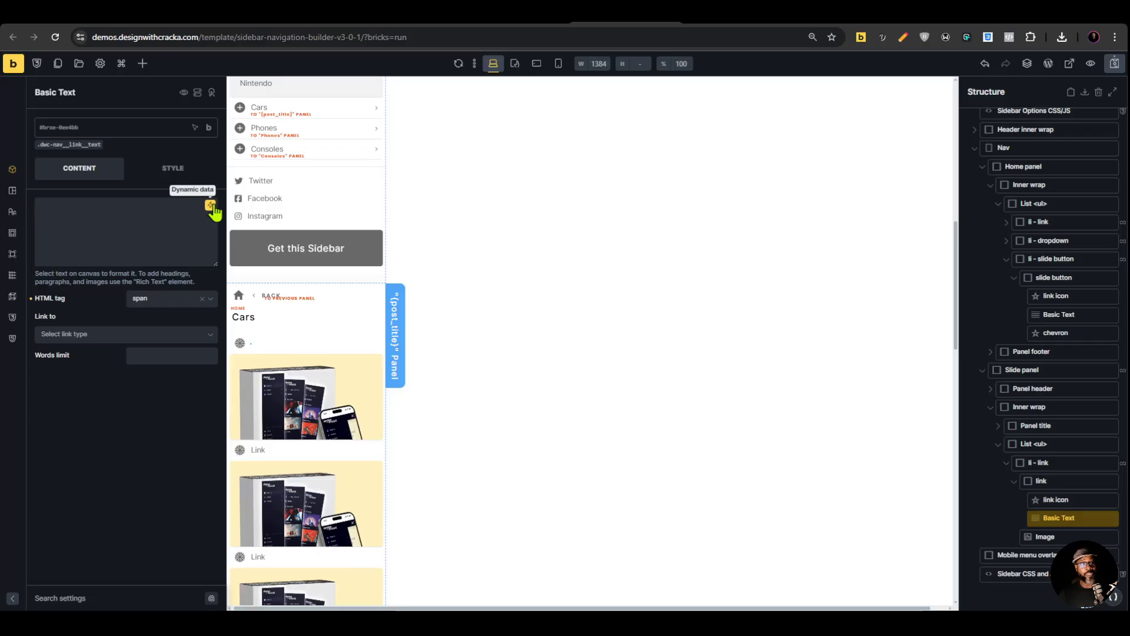
click(210, 206)
click(89, 328)
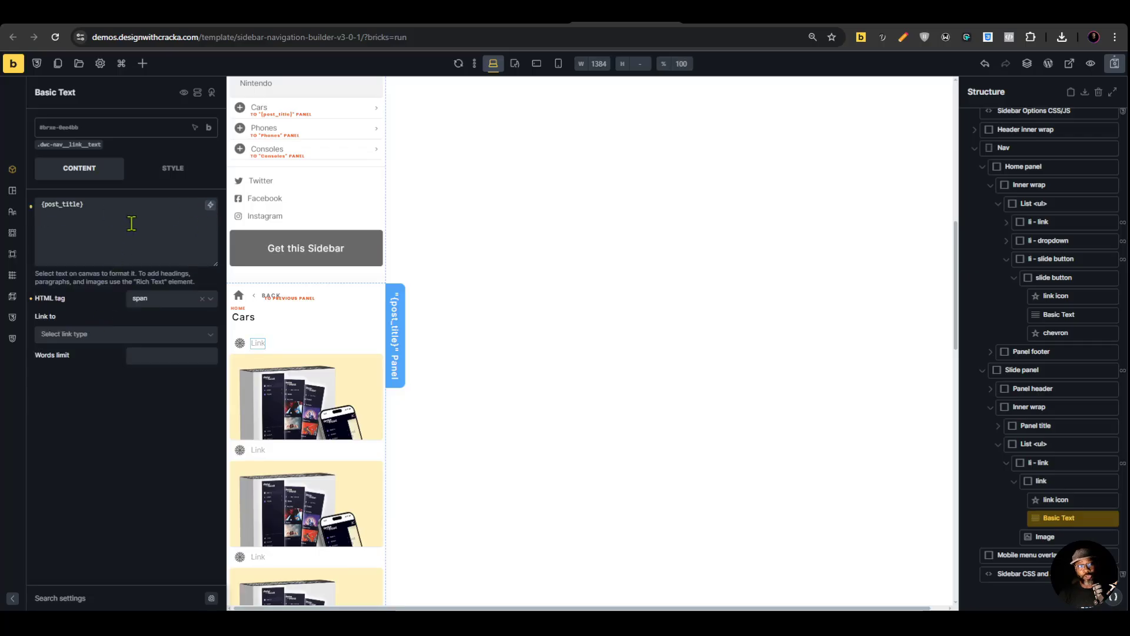
scroll(342, 347, down, 4)
scroll(323, 361, down, 4)
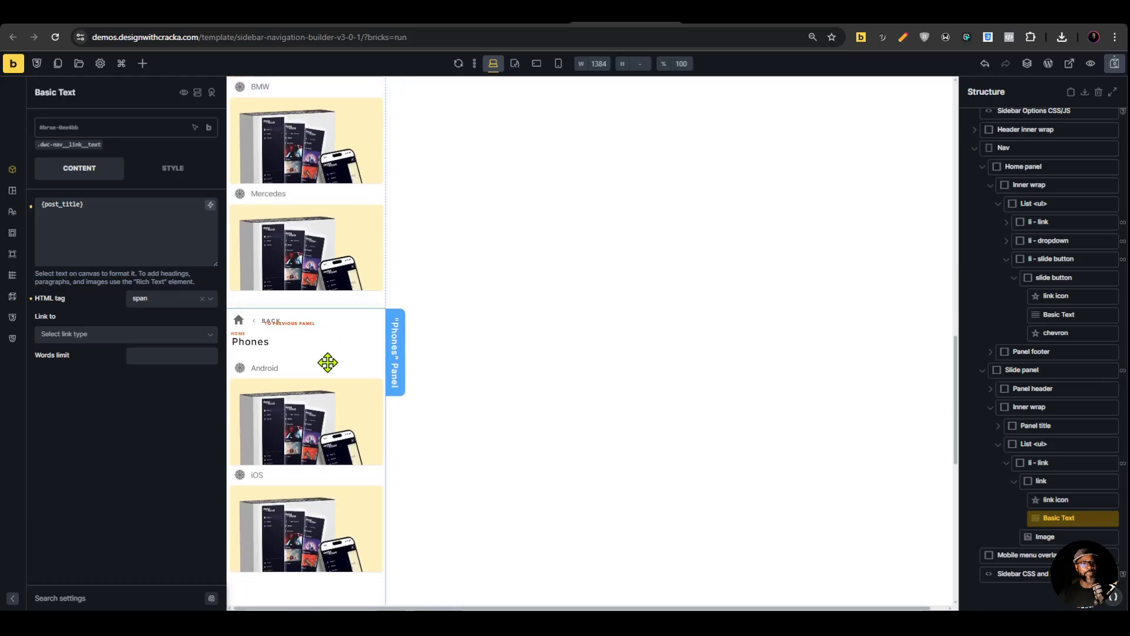
scroll(328, 404, up, 8)
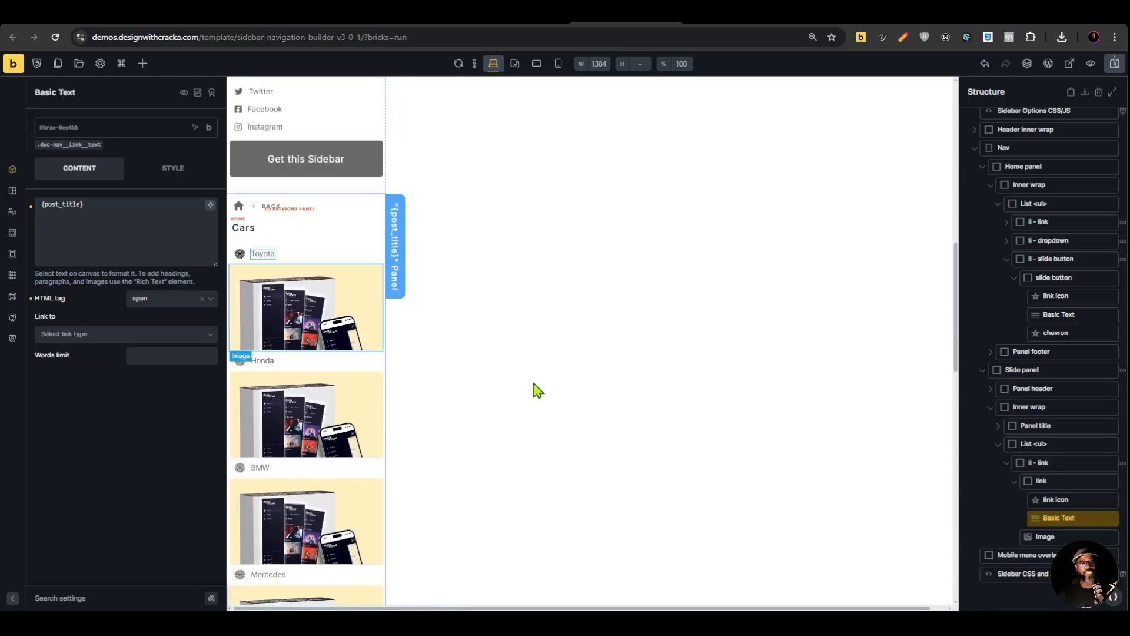
Delete the Image element from the Slide panel's "li - link" item and check the looped links in the Phones panel
click(1046, 537)
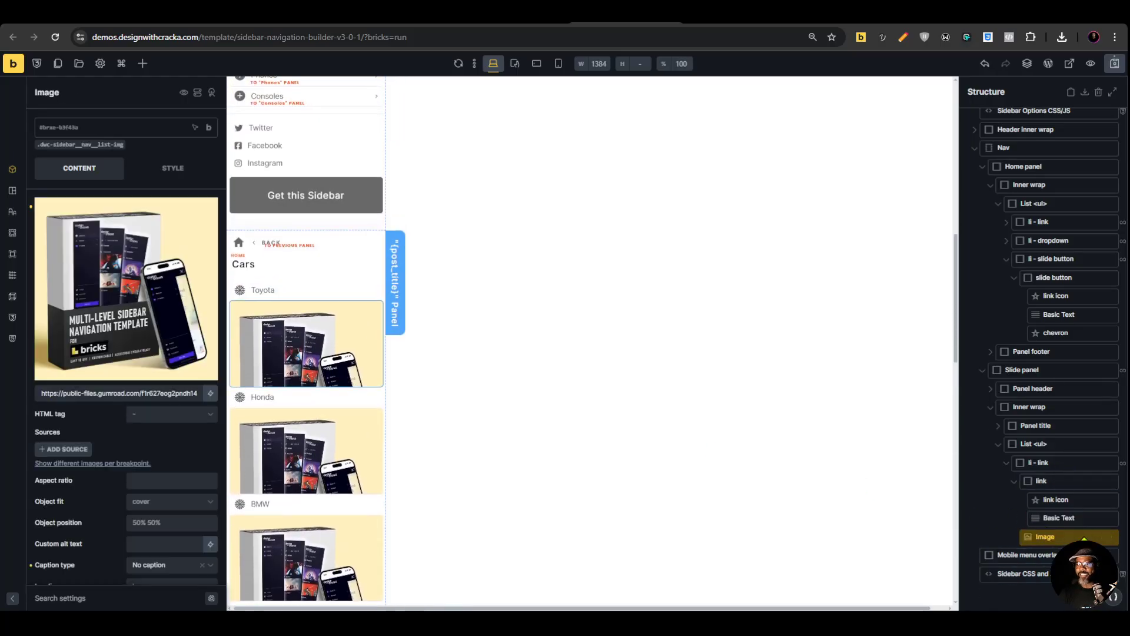
click(1112, 537)
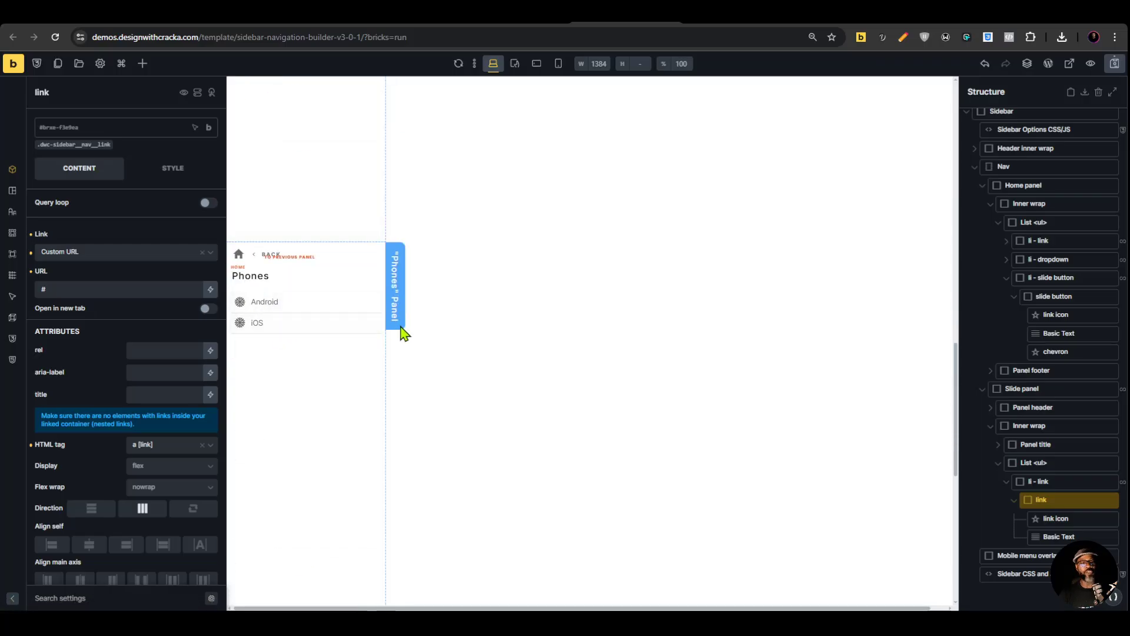
scroll(290, 328, up, 1)
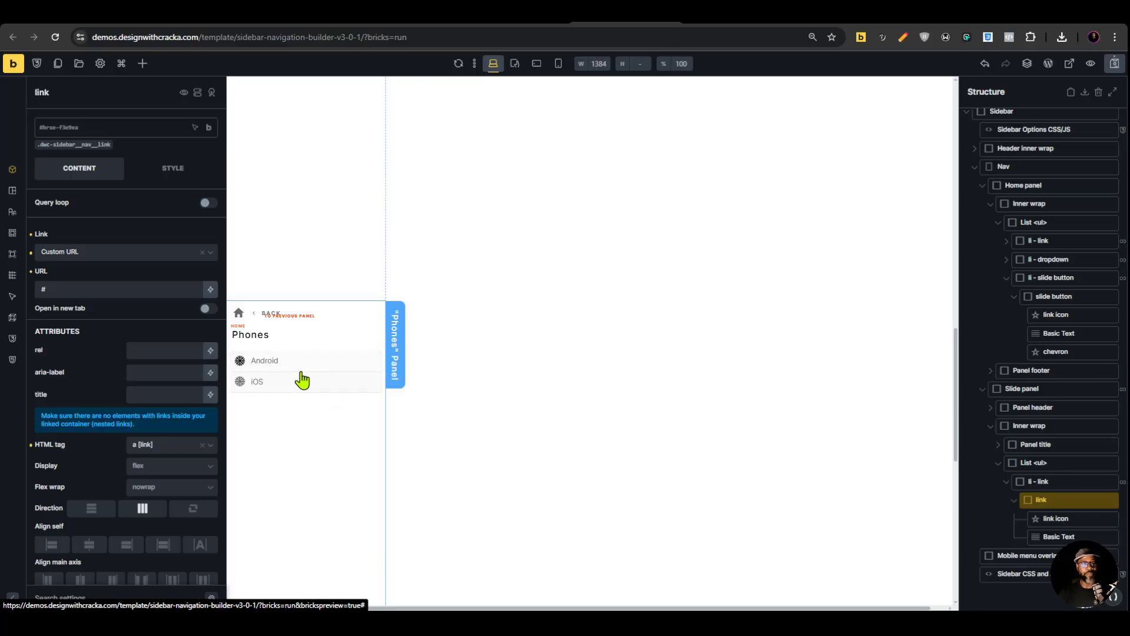
click(330, 386)
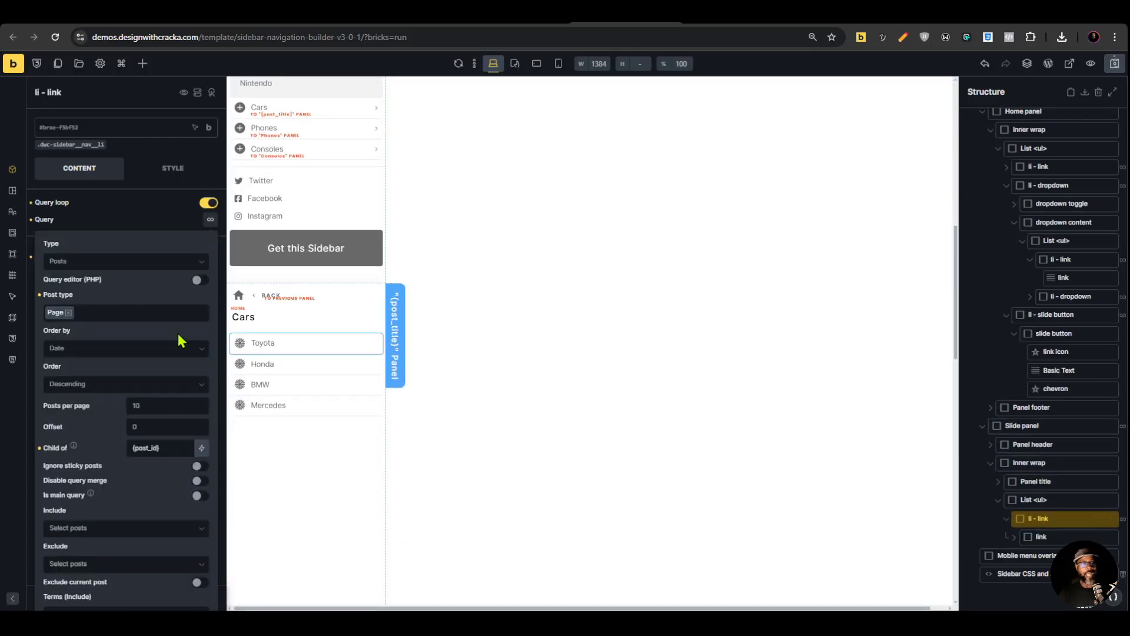
Exclude the has child (Tags) term from the Slide panel's "li - link" query and check the Cars and Phones panels
scroll(103, 469, down, 2)
click(123, 534)
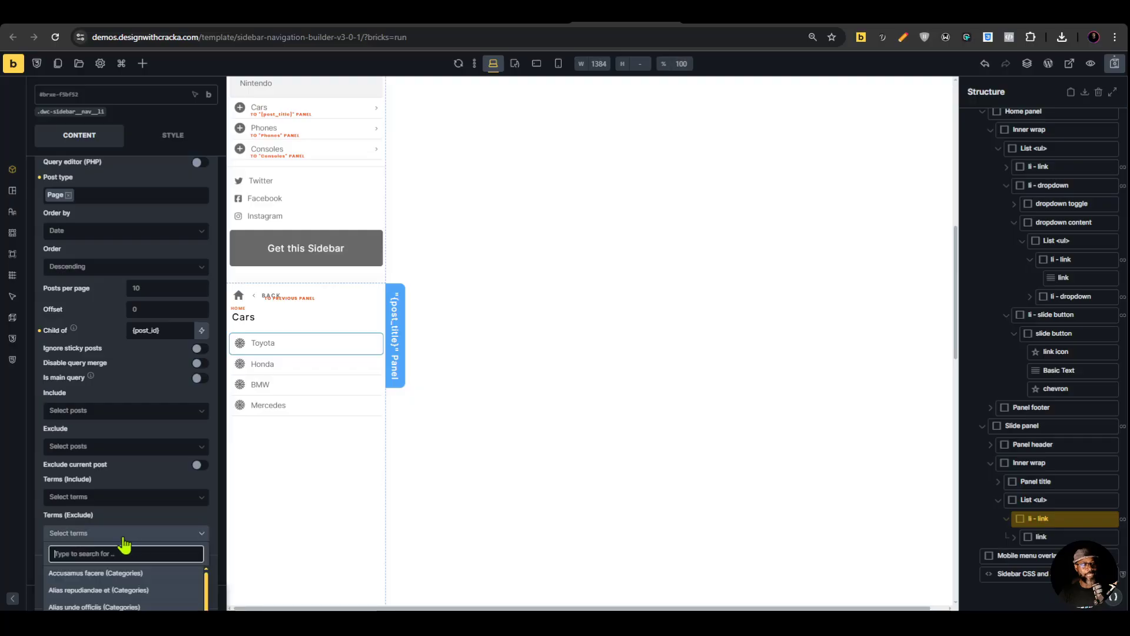
text(has)
scroll(139, 500, down, 2)
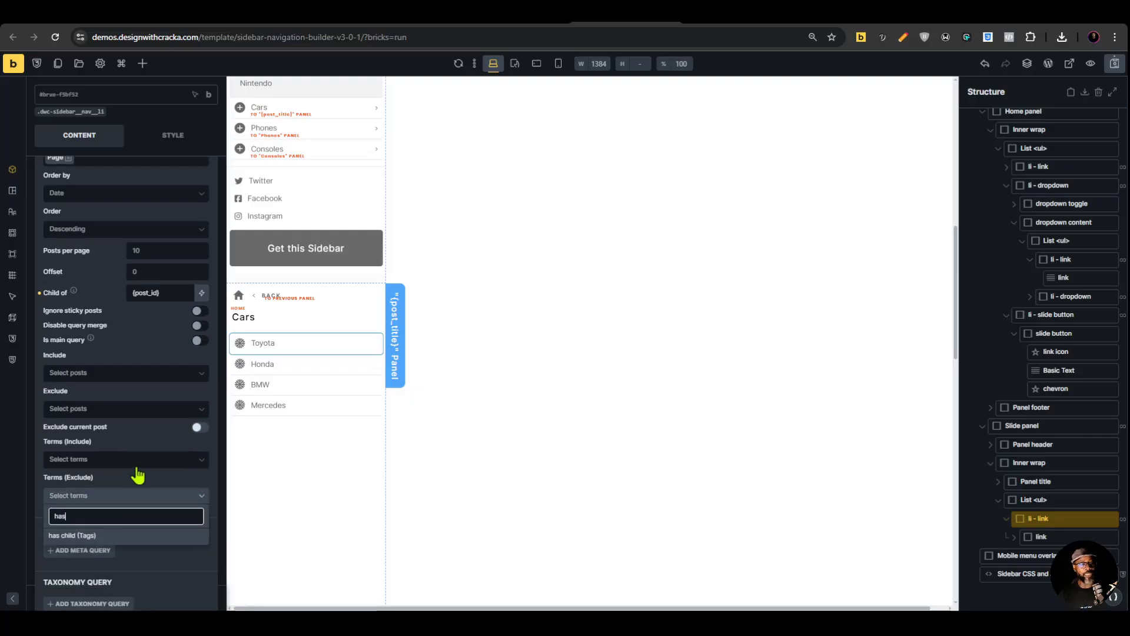
click(115, 456)
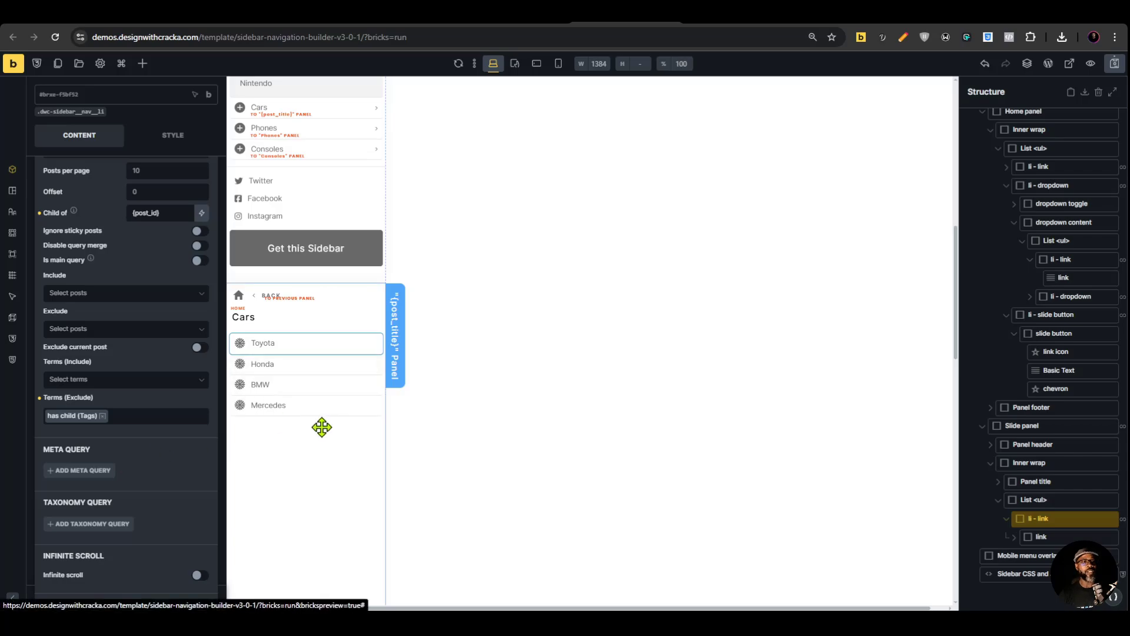
scroll(321, 406, down, 4)
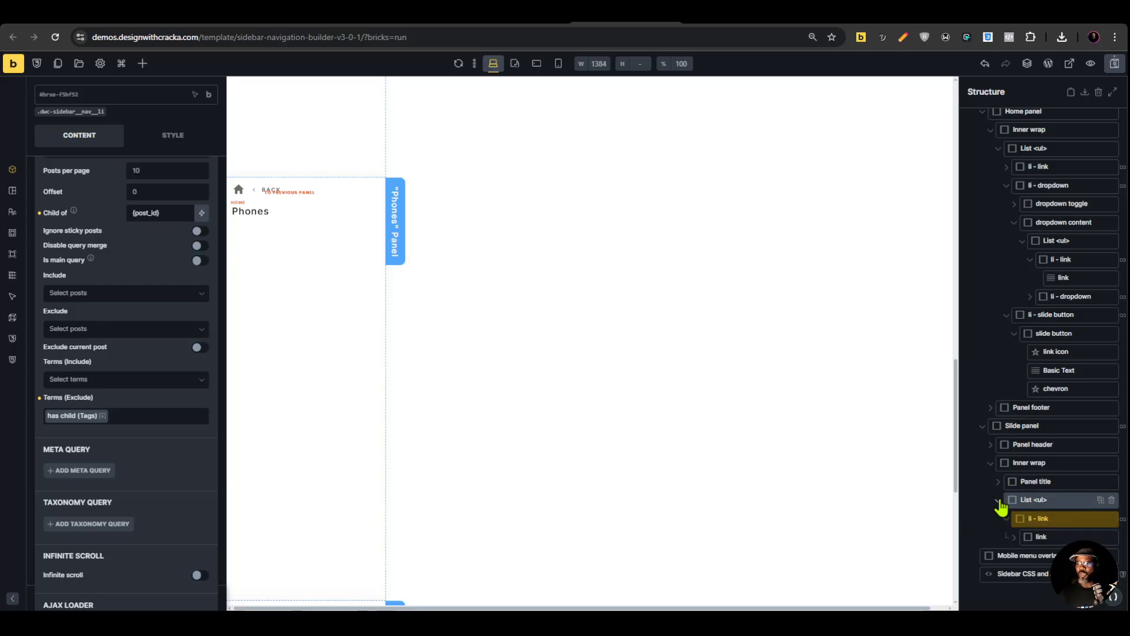
Copy the "li - slide button" item from the Home panel's list into the Slide panel's List <ul>
click(1006, 518)
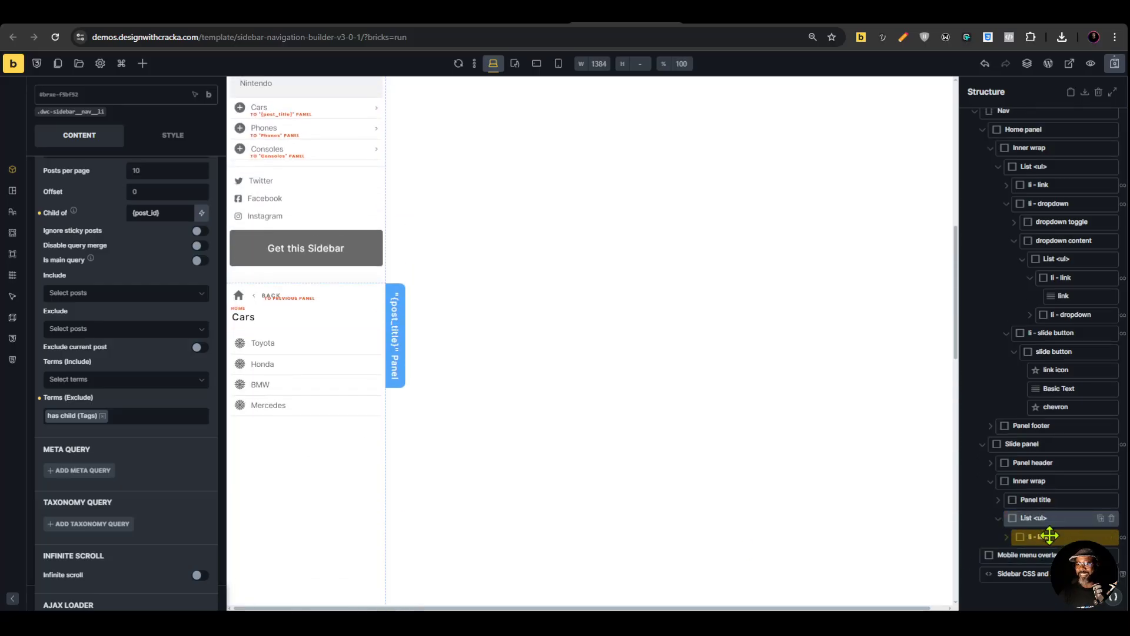
click(1042, 519)
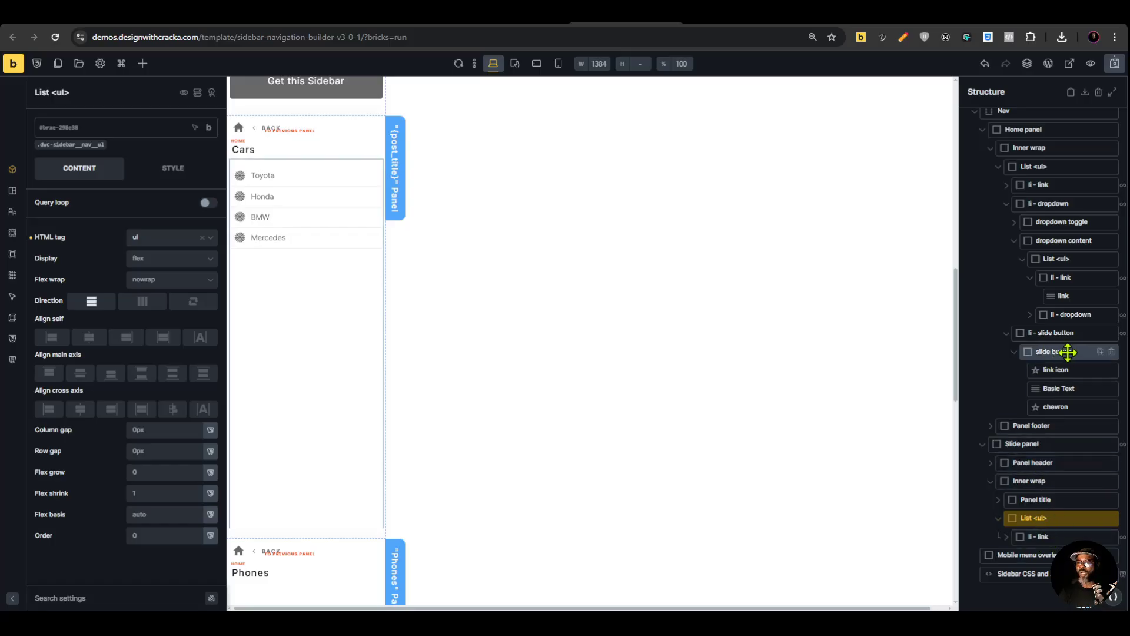
scroll(1068, 411, up, 1)
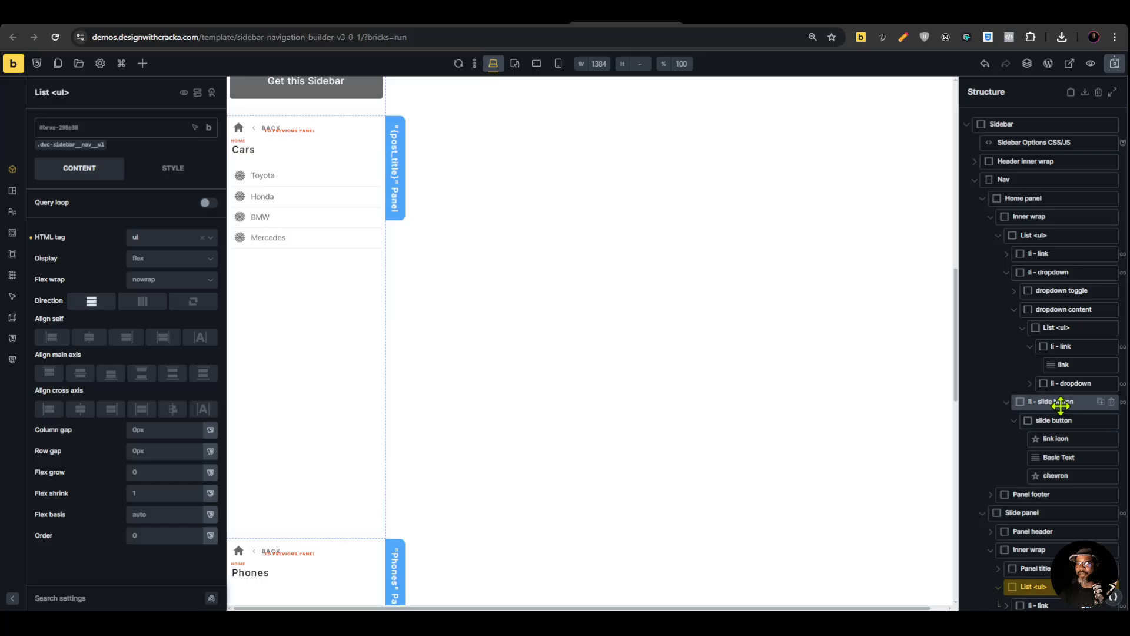
click(1059, 402)
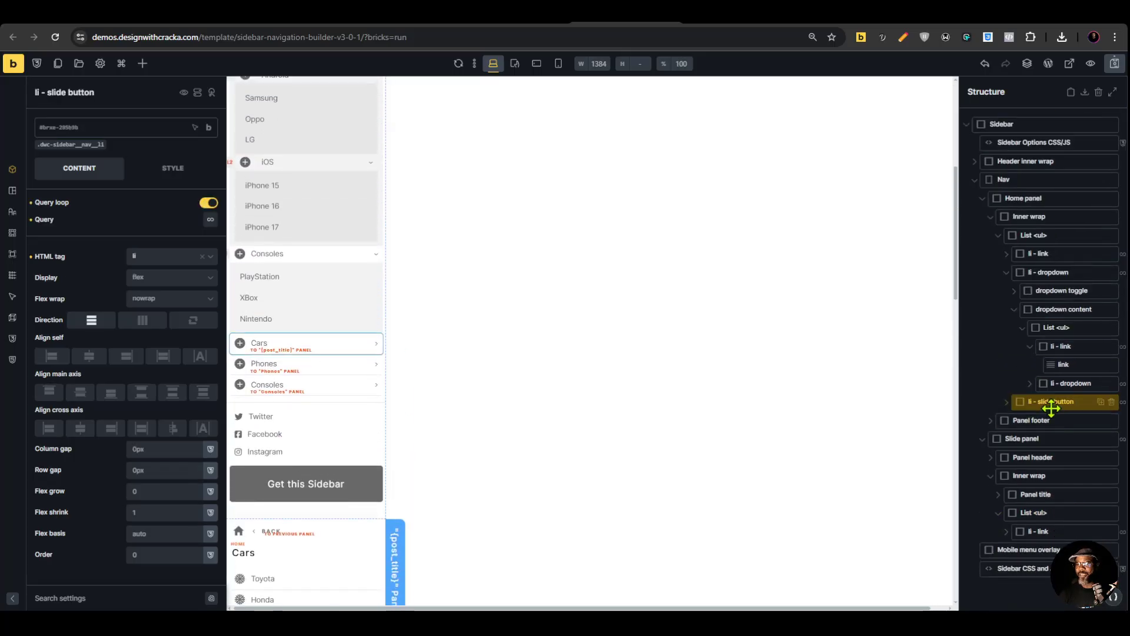
right_click(1050, 401)
click(1022, 416)
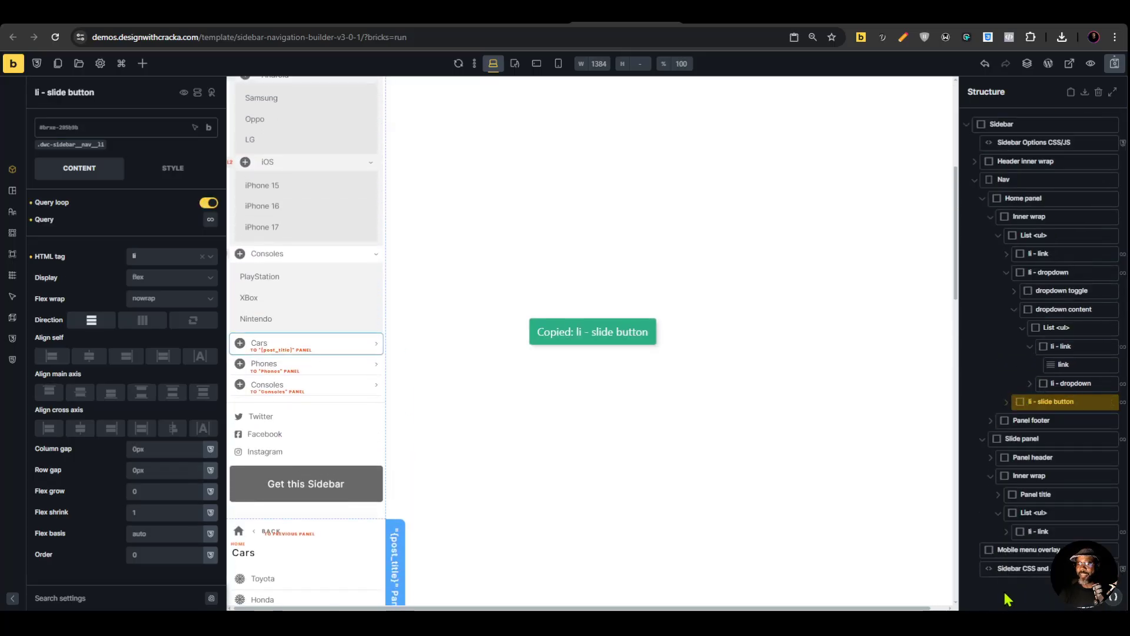
click(1052, 513)
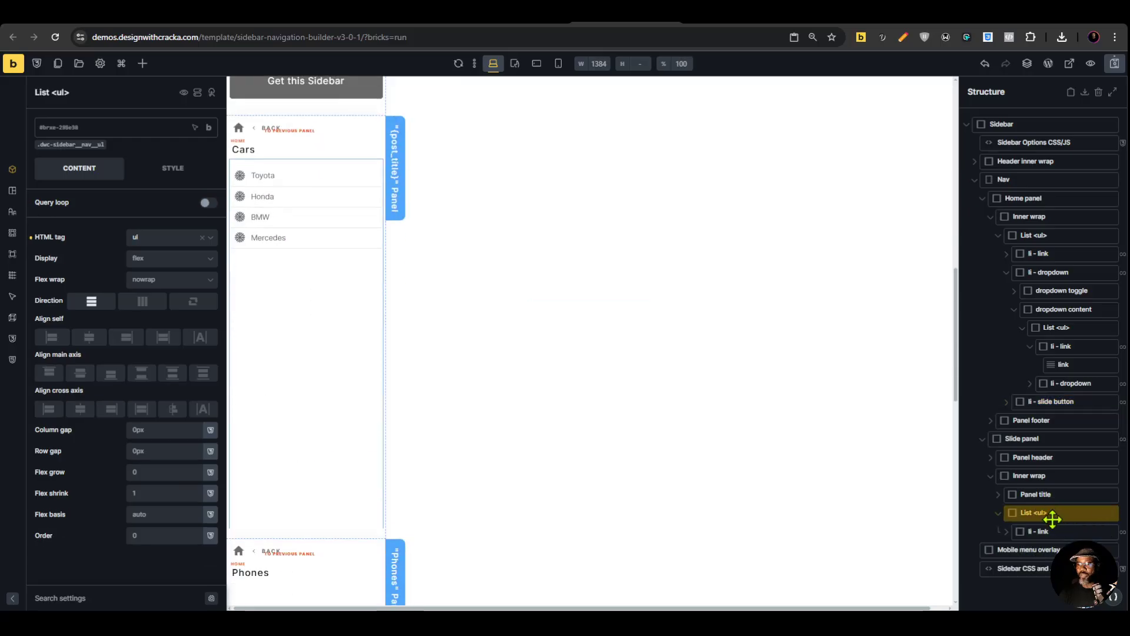
right_click(1051, 514)
click(1024, 425)
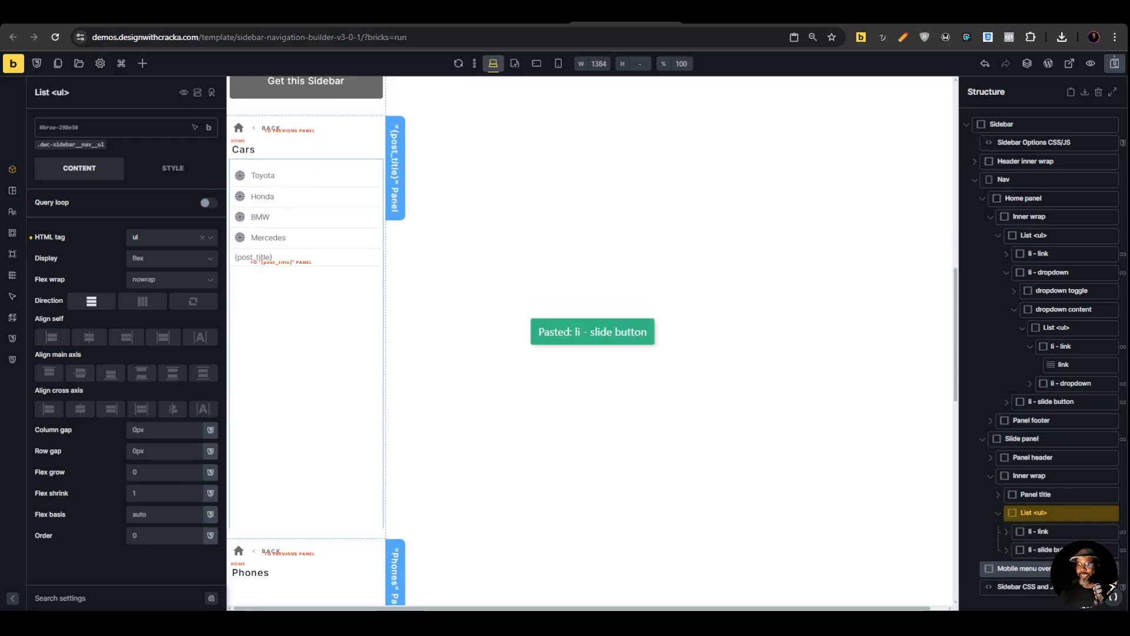
Set Child of in the pasted "li - slide button" query to the dynamic Post ID, {post_id}, and save the template
click(1047, 549)
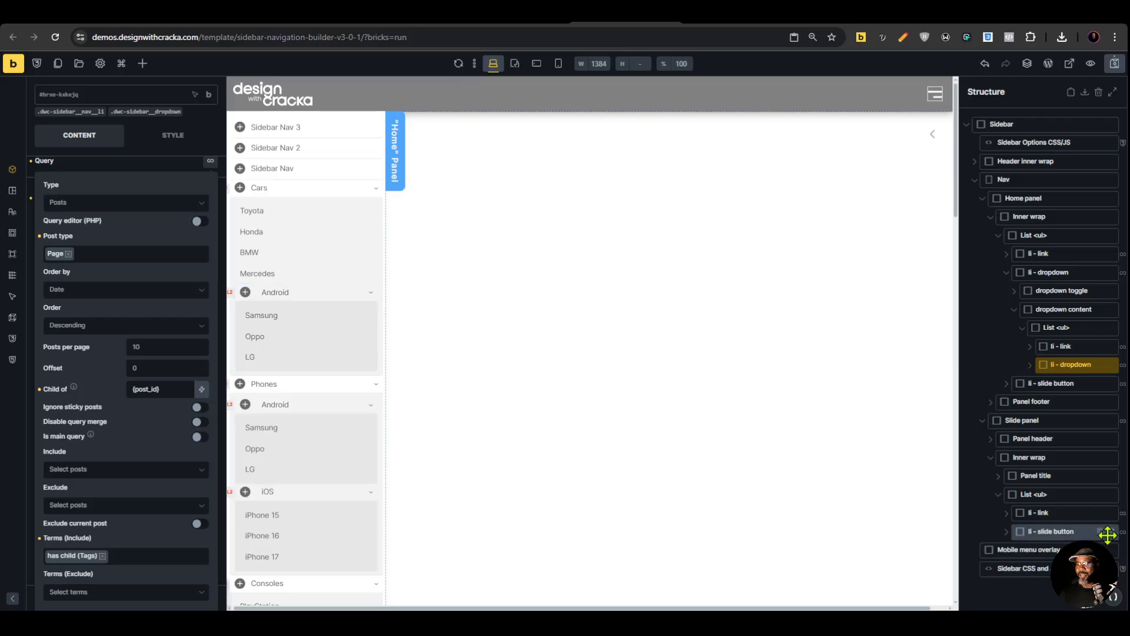
click(201, 448)
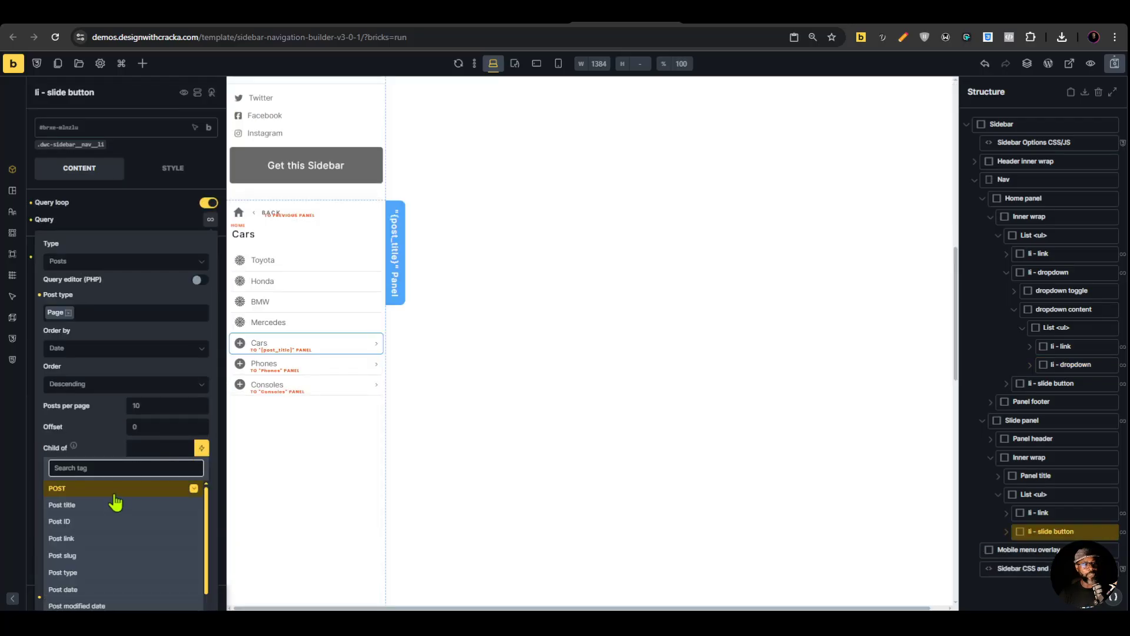
click(101, 530)
scroll(166, 462, down, 5)
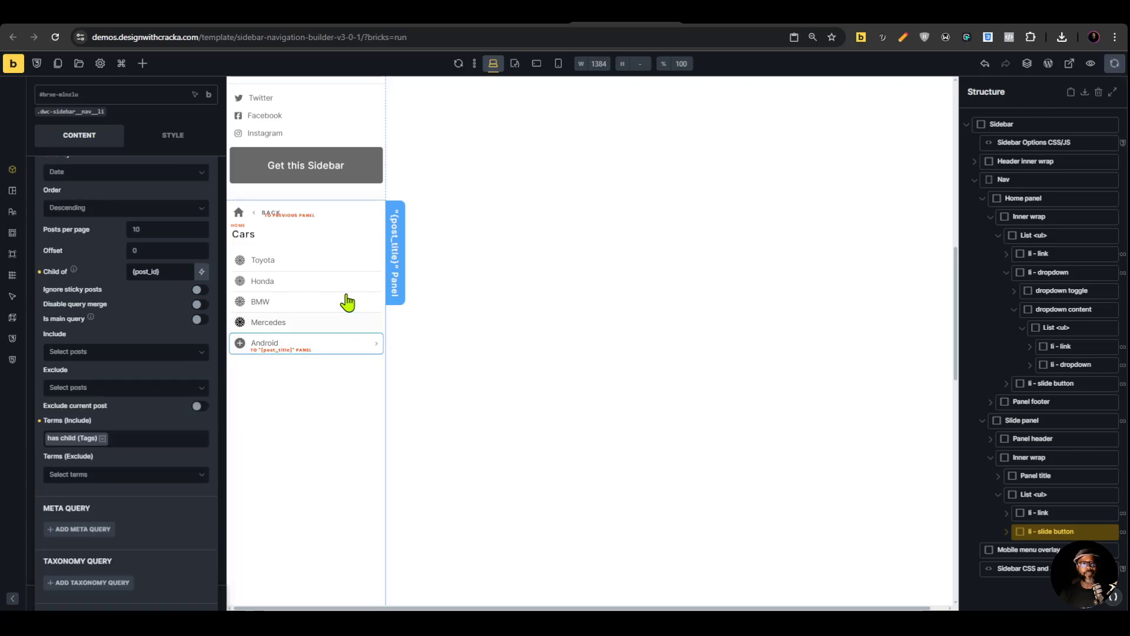
Switch to the front-end preview and check the contents of the Cars, Phones and Consoles slide panels
key(ctrl+Tab)
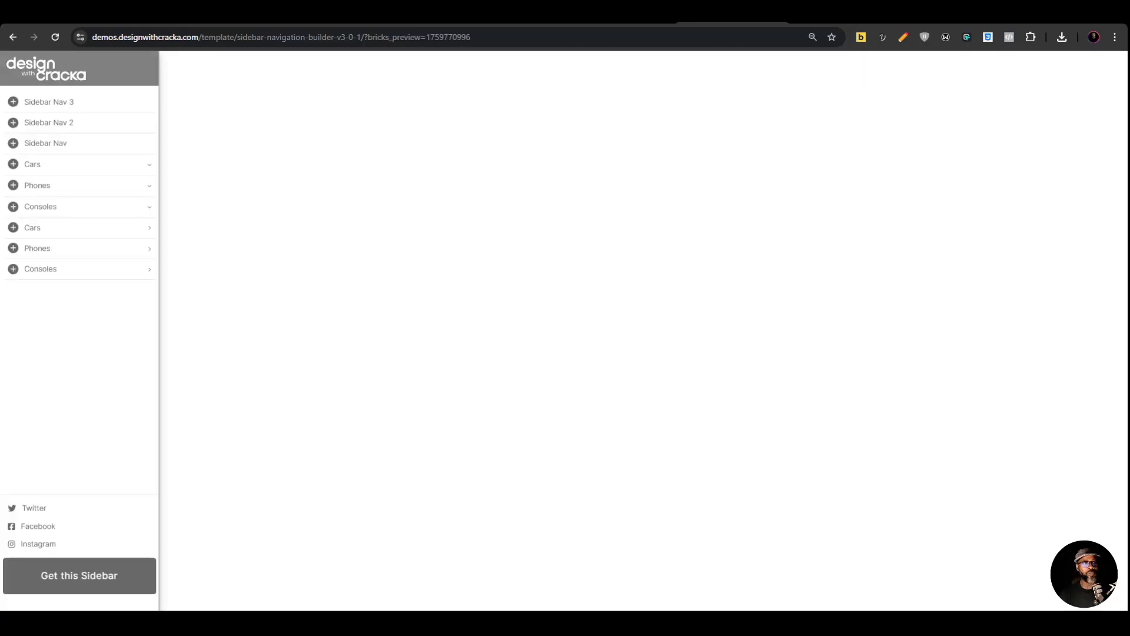
click(121, 229)
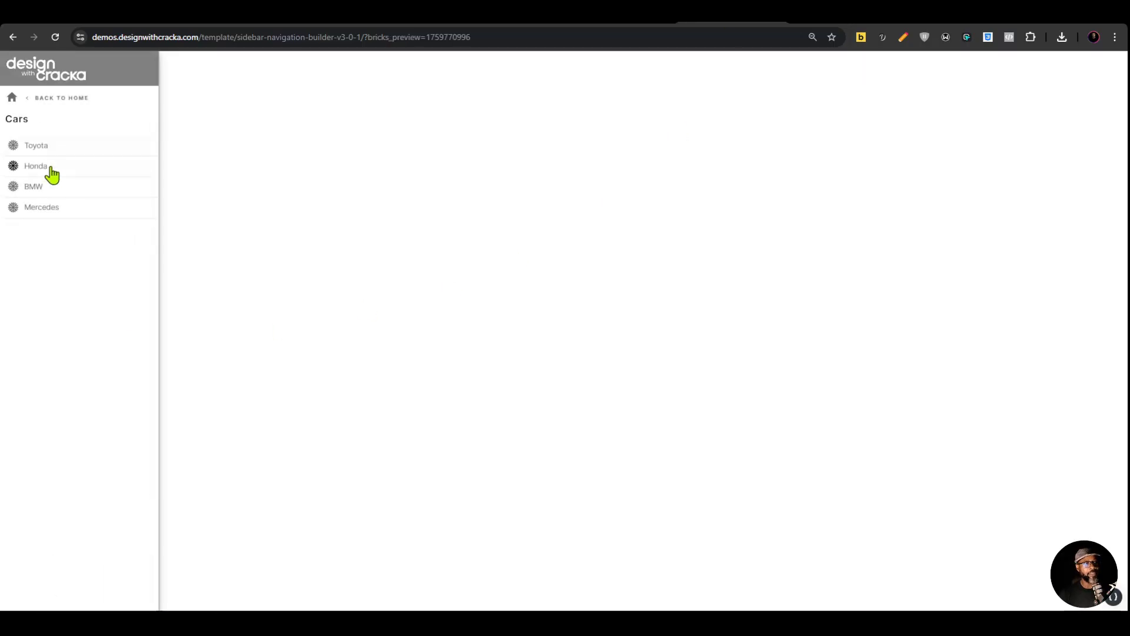
click(76, 101)
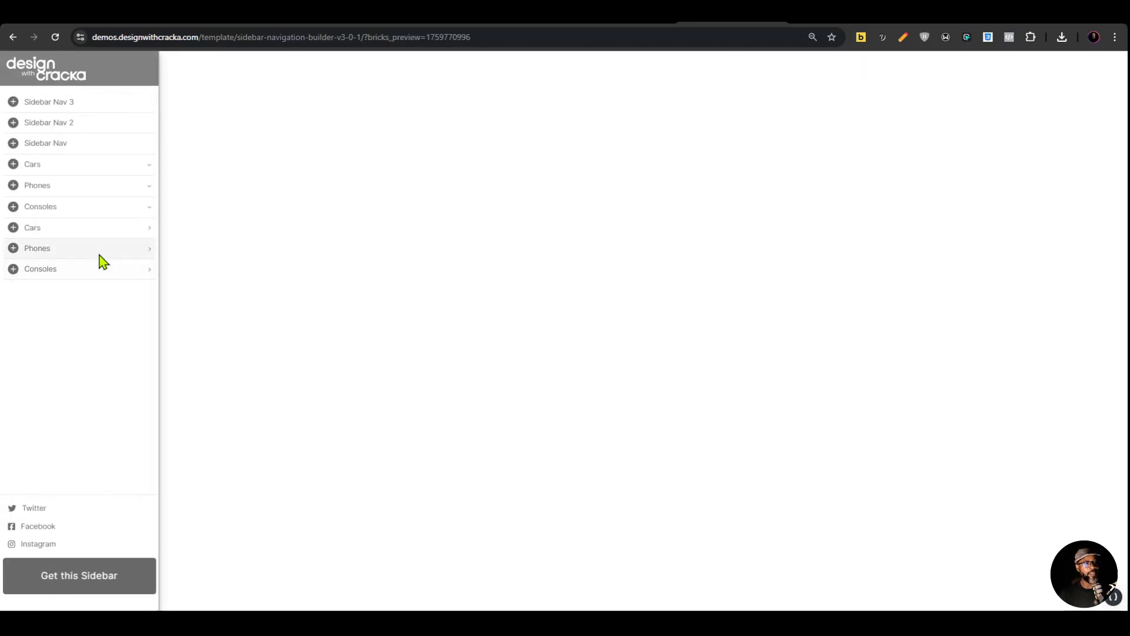
click(102, 249)
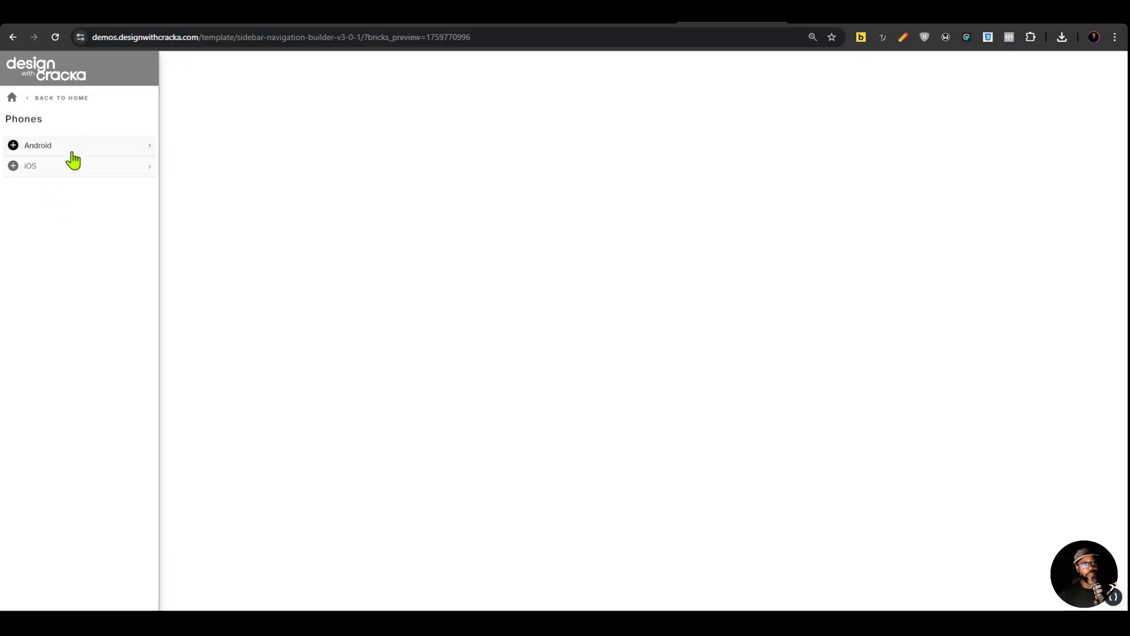
click(63, 98)
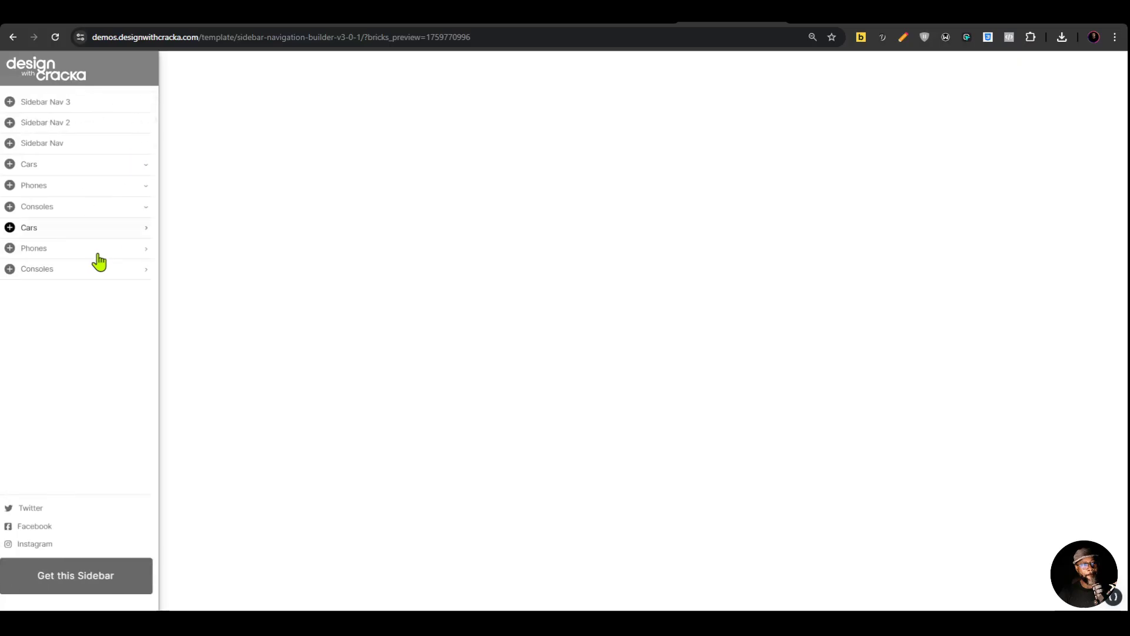
click(101, 273)
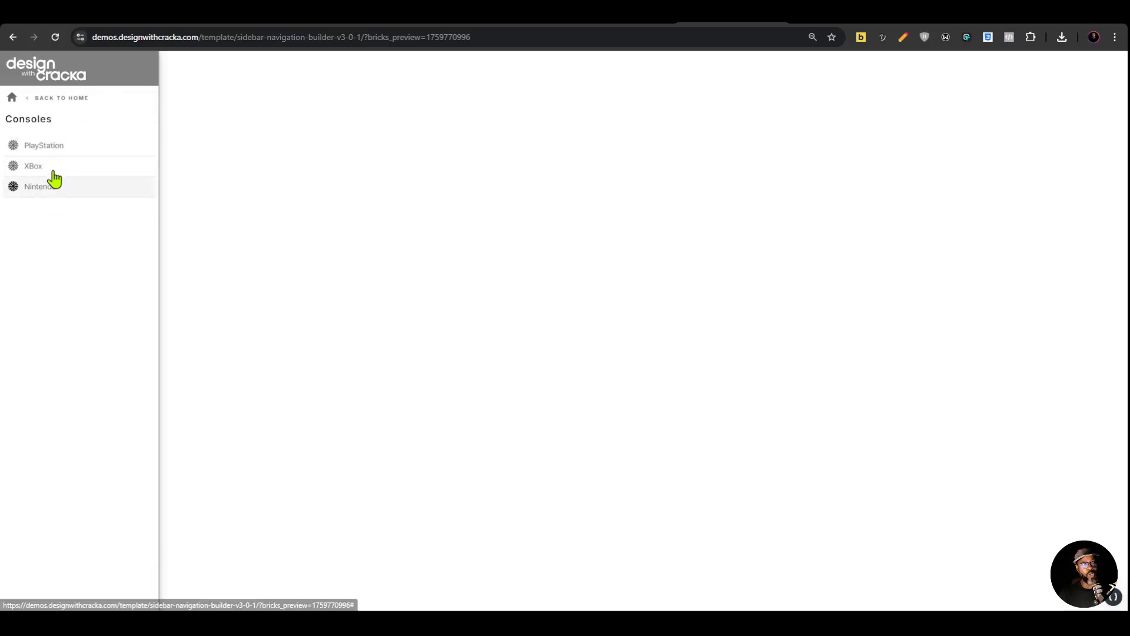
click(53, 102)
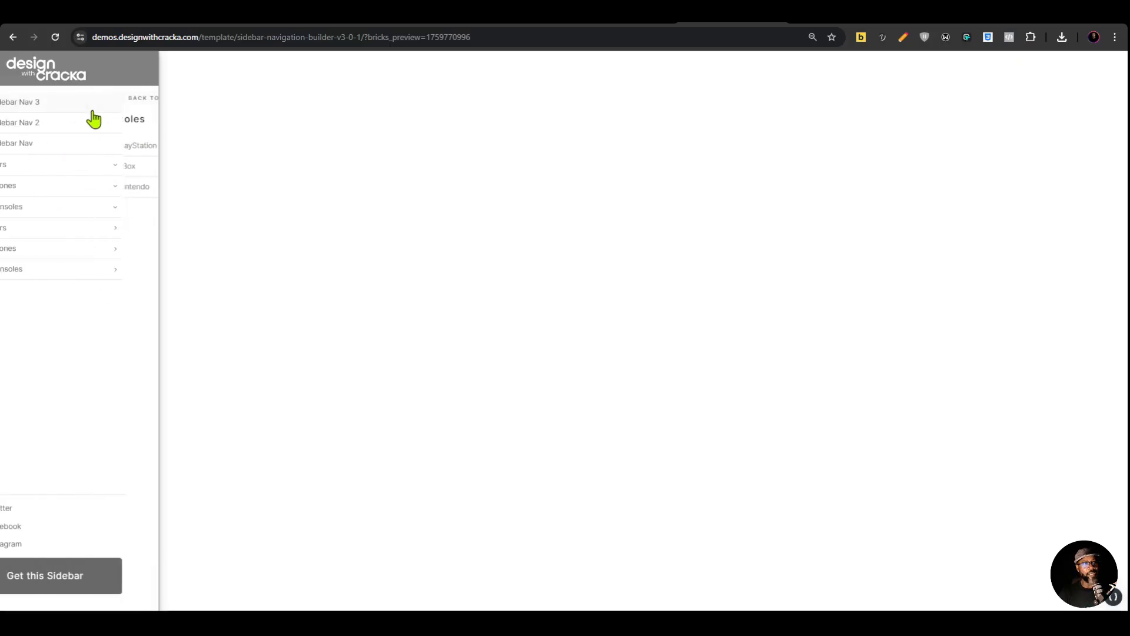
click(97, 251)
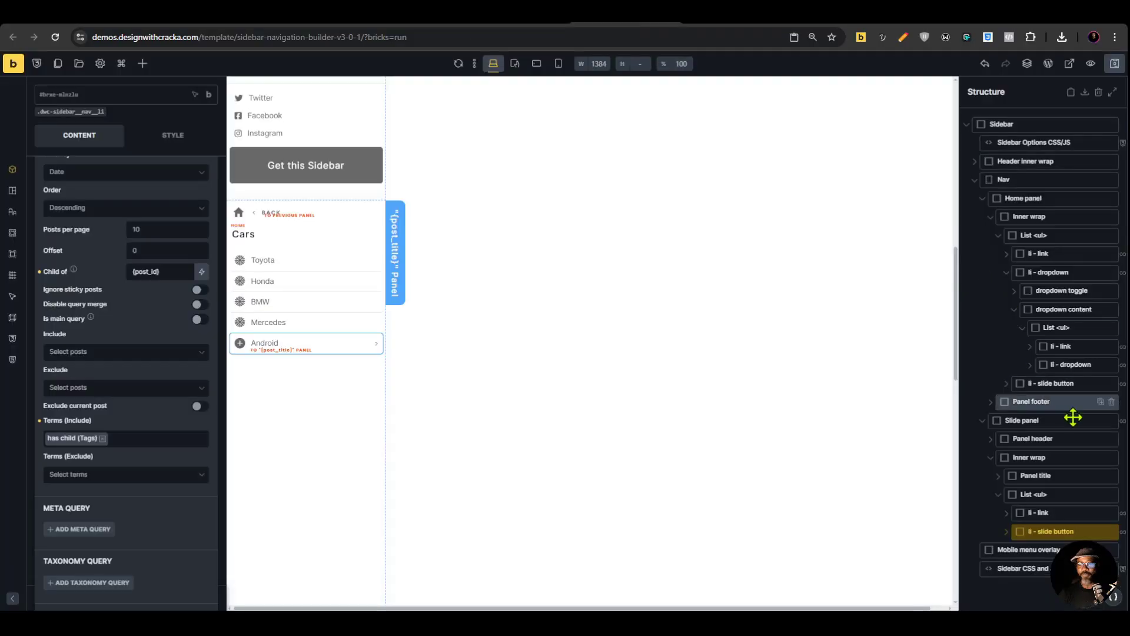
Back in the builder, clear the Child of value in the Slide panel's query and save the template
click(1072, 417)
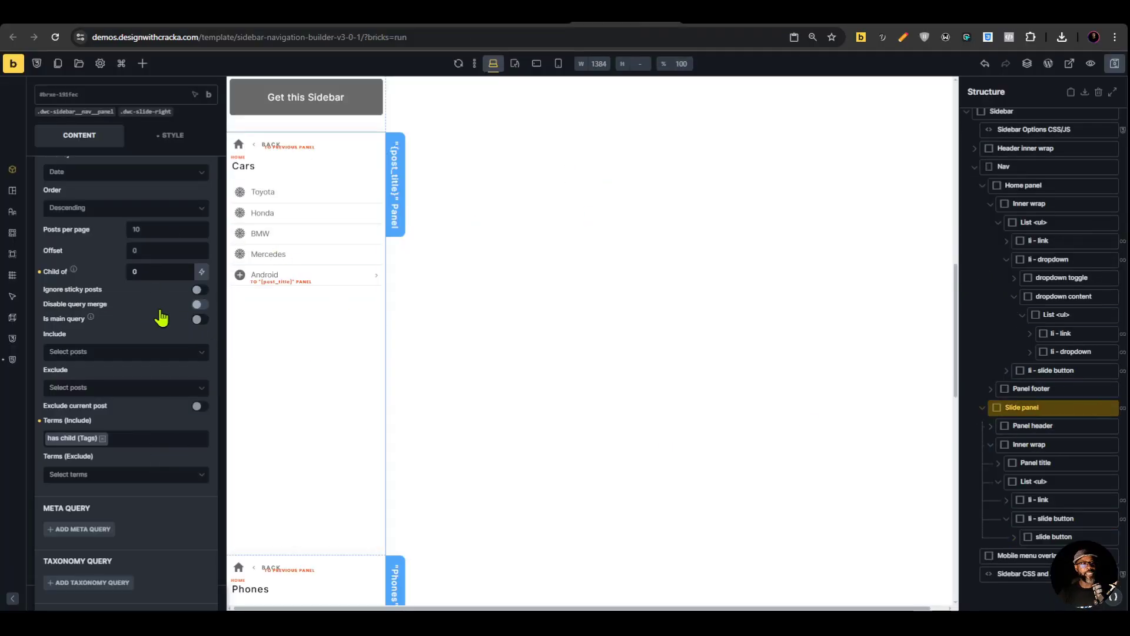
scroll(161, 318, up, 2)
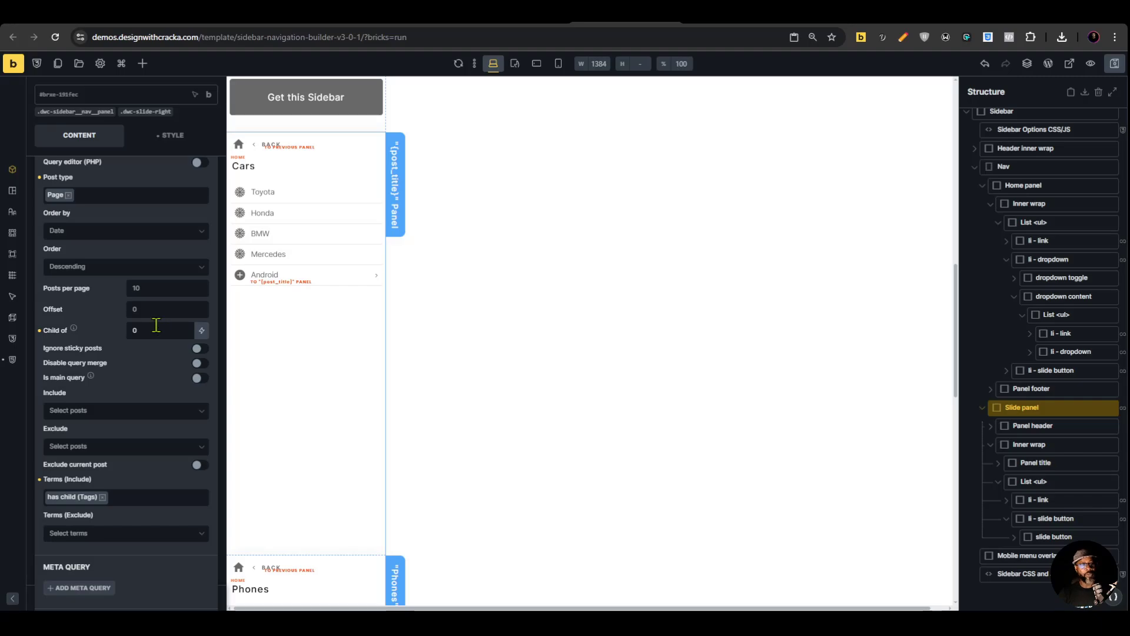
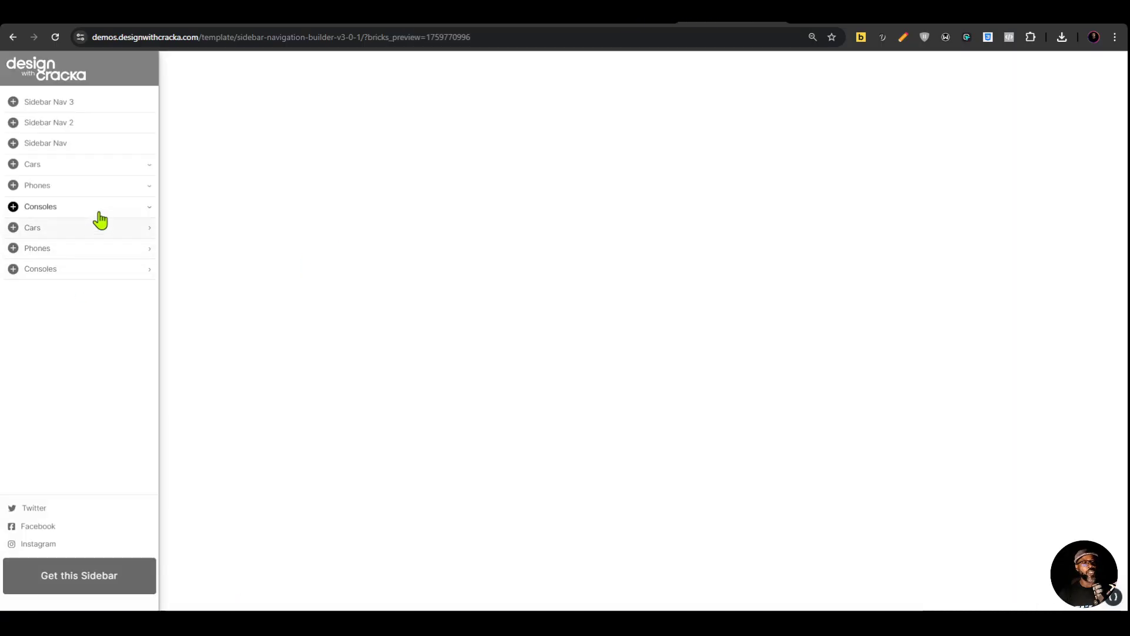
click(620, 24)
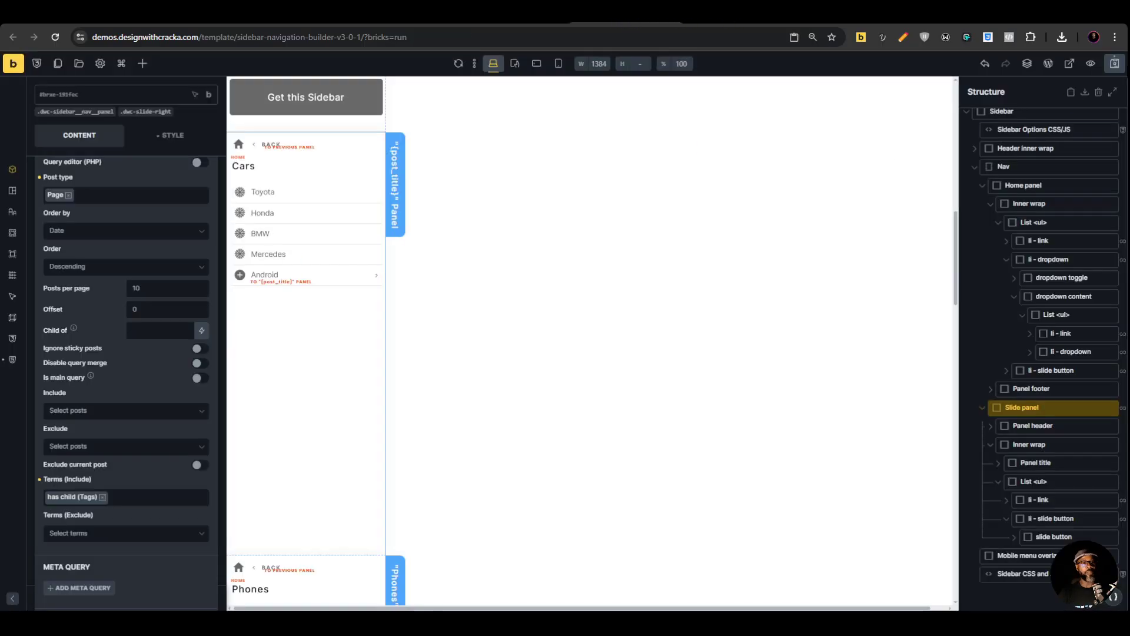
click(1115, 62)
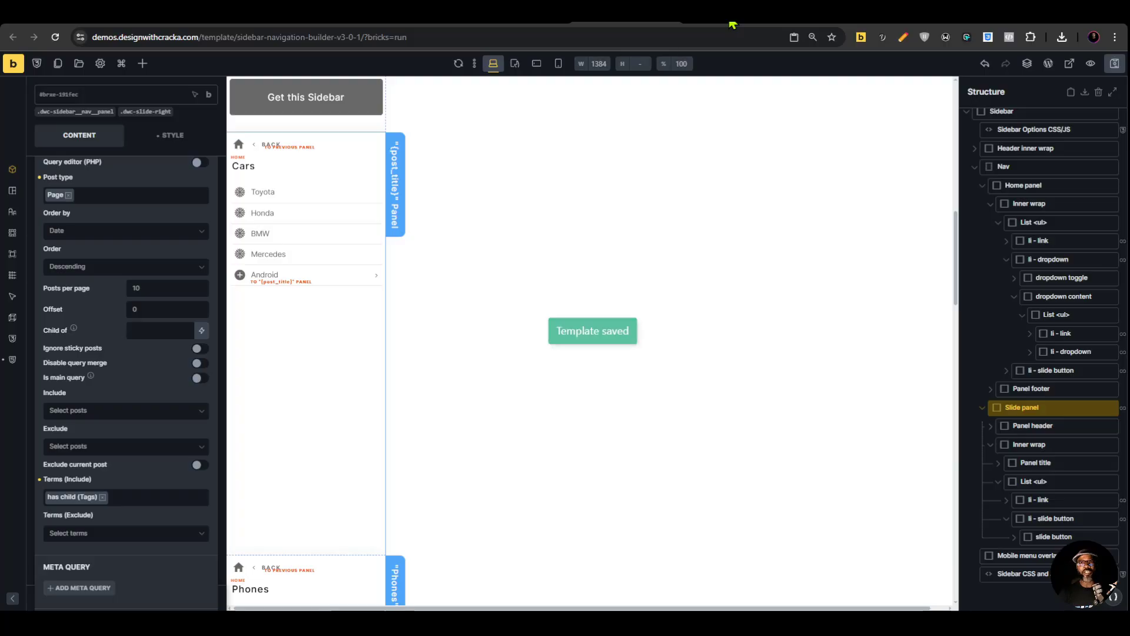
In the front-end preview, test the Cars and Phones slide panels, including the nested Android and iOS panels and their back links
click(738, 25)
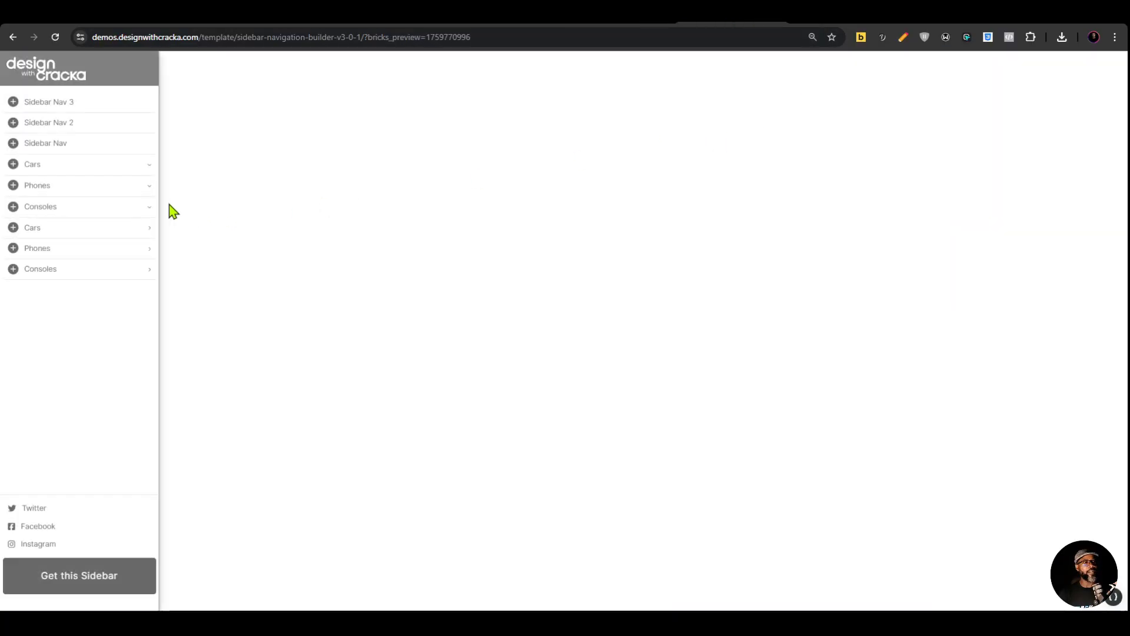
click(136, 236)
click(83, 98)
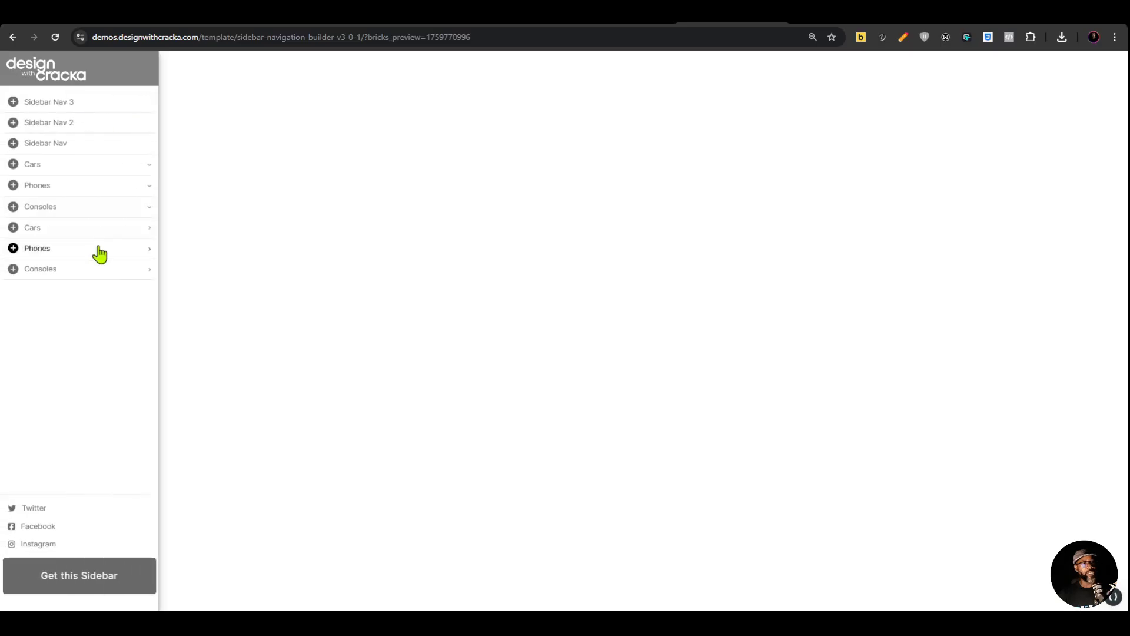
click(99, 249)
click(111, 147)
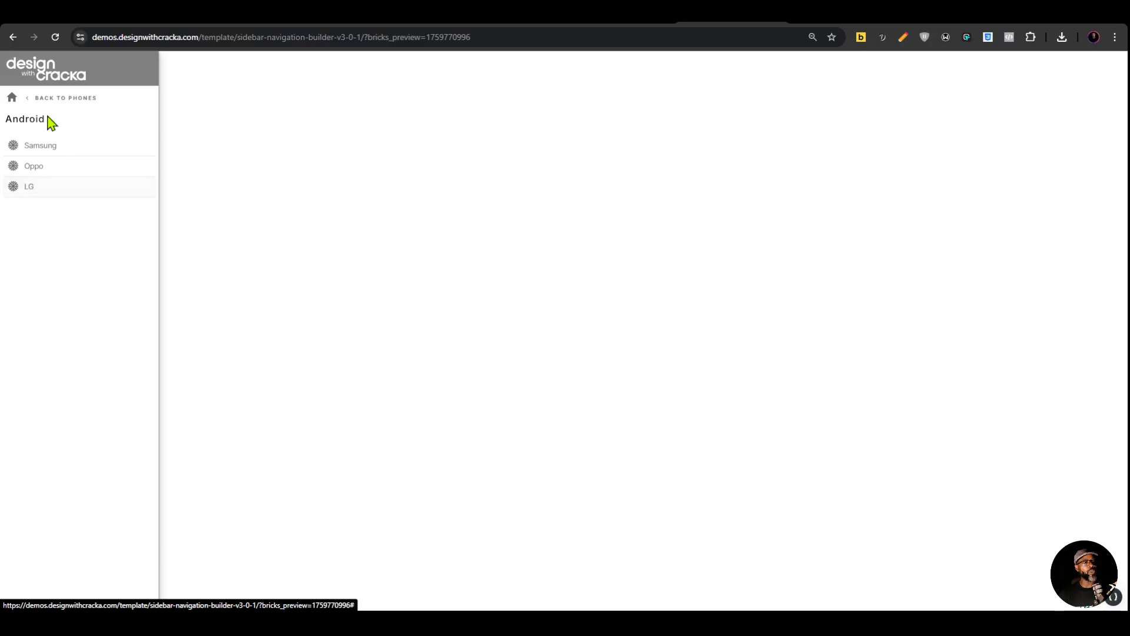
click(69, 99)
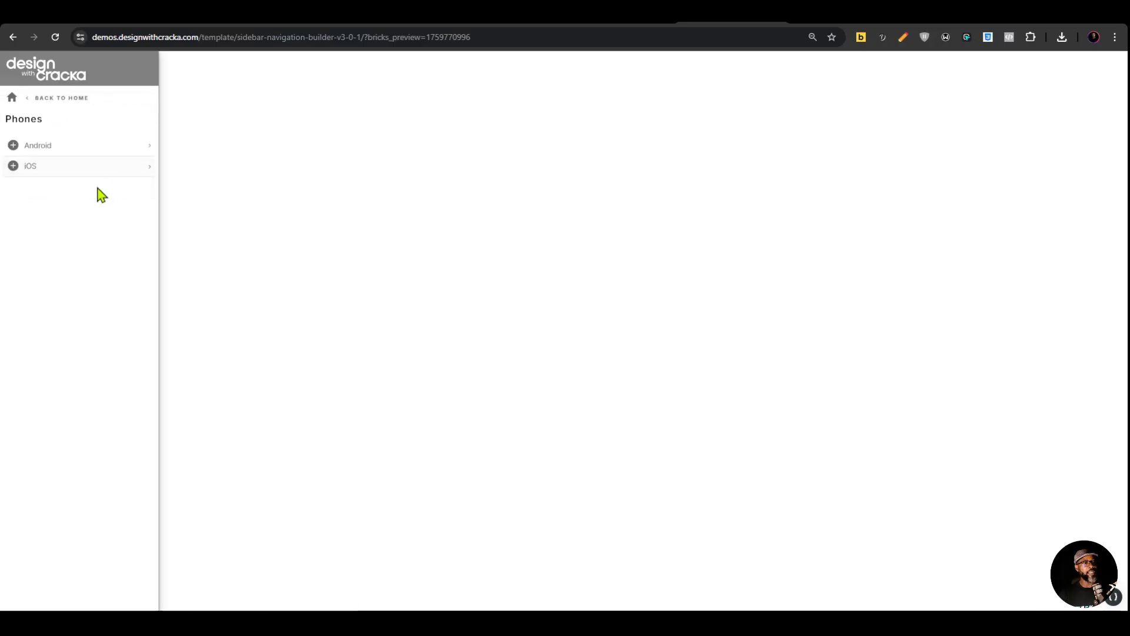
click(114, 146)
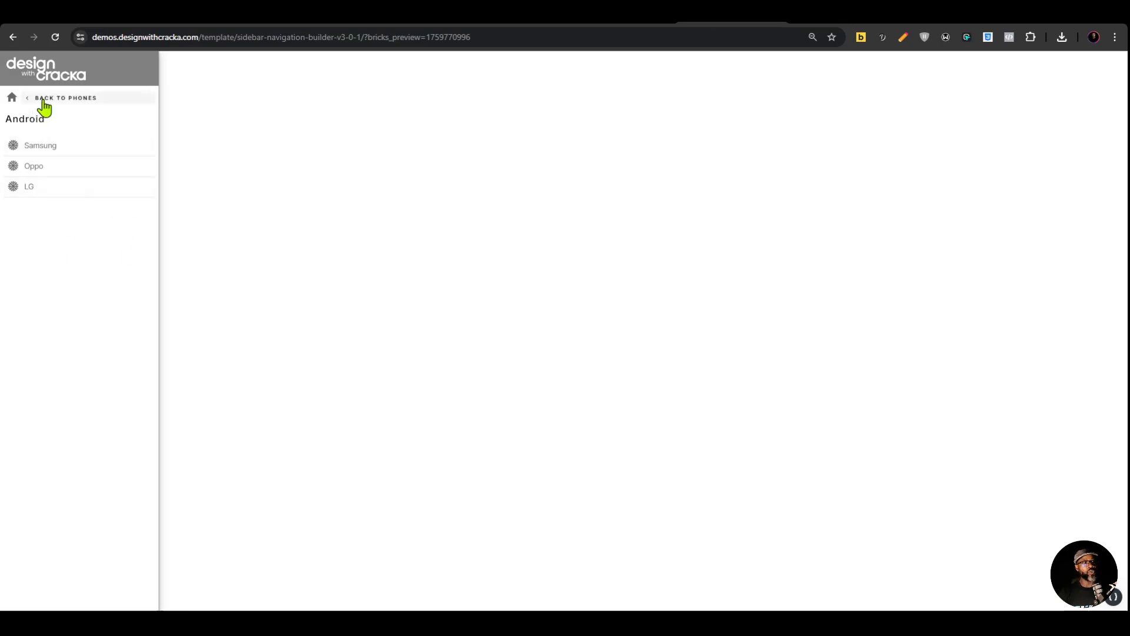
click(46, 101)
click(116, 171)
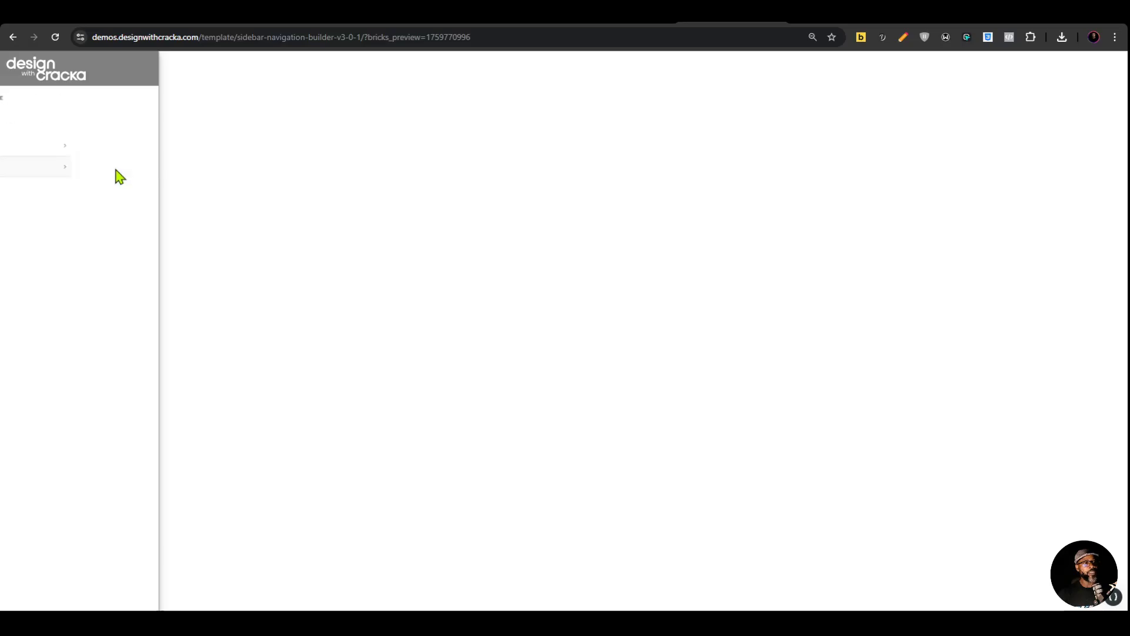
click(79, 98)
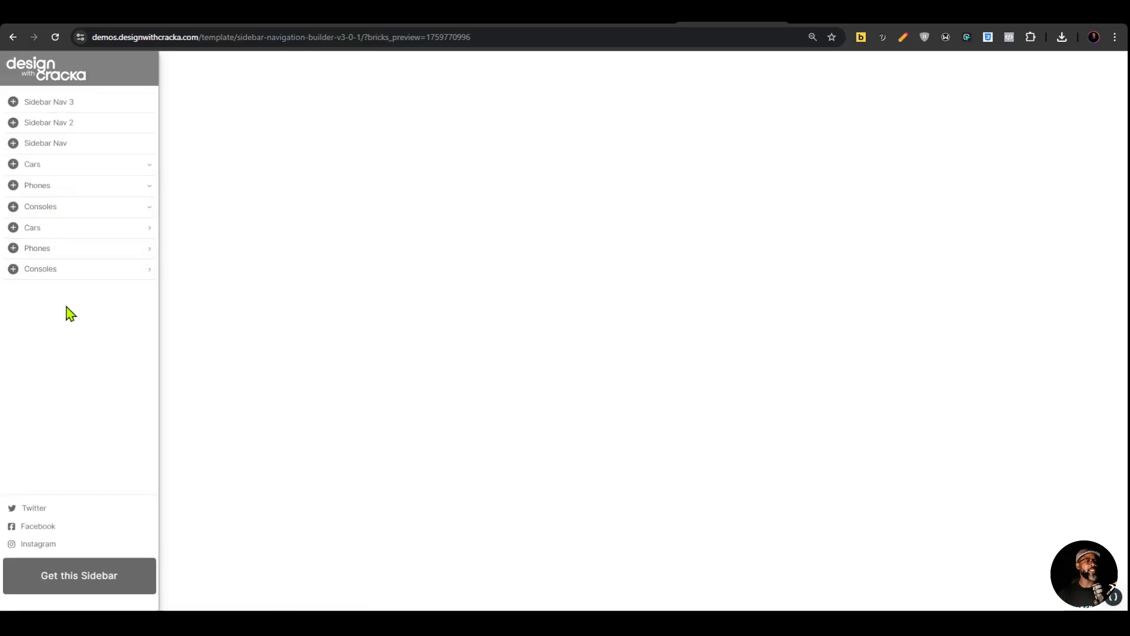
click(116, 229)
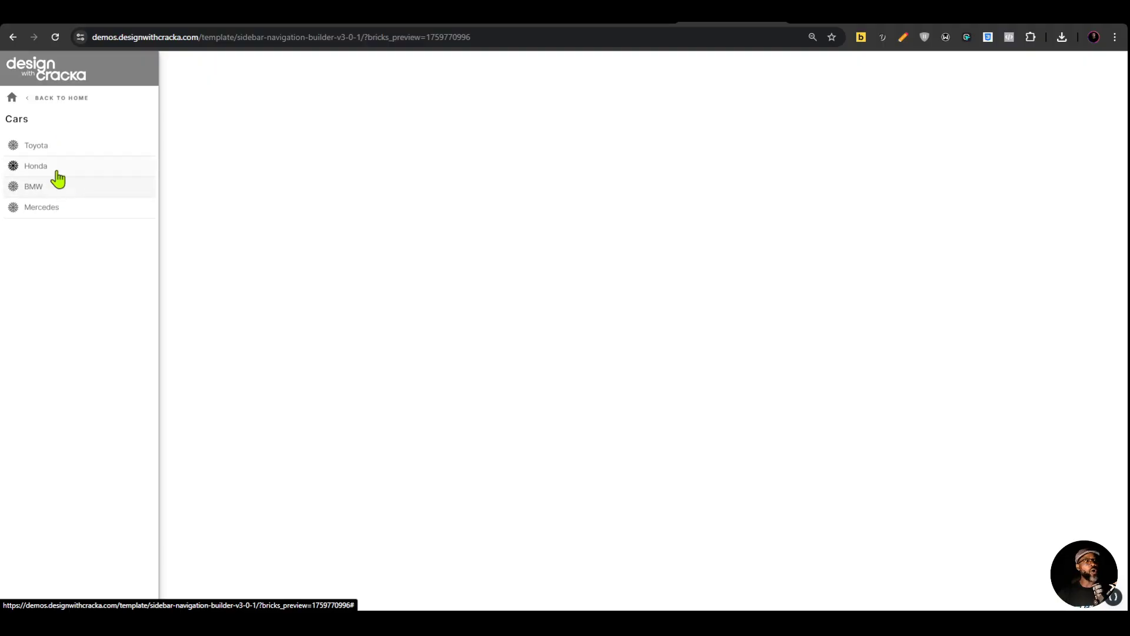
Switch to the WordPress Pages admin and publish a new page titled Camry
click(586, 24)
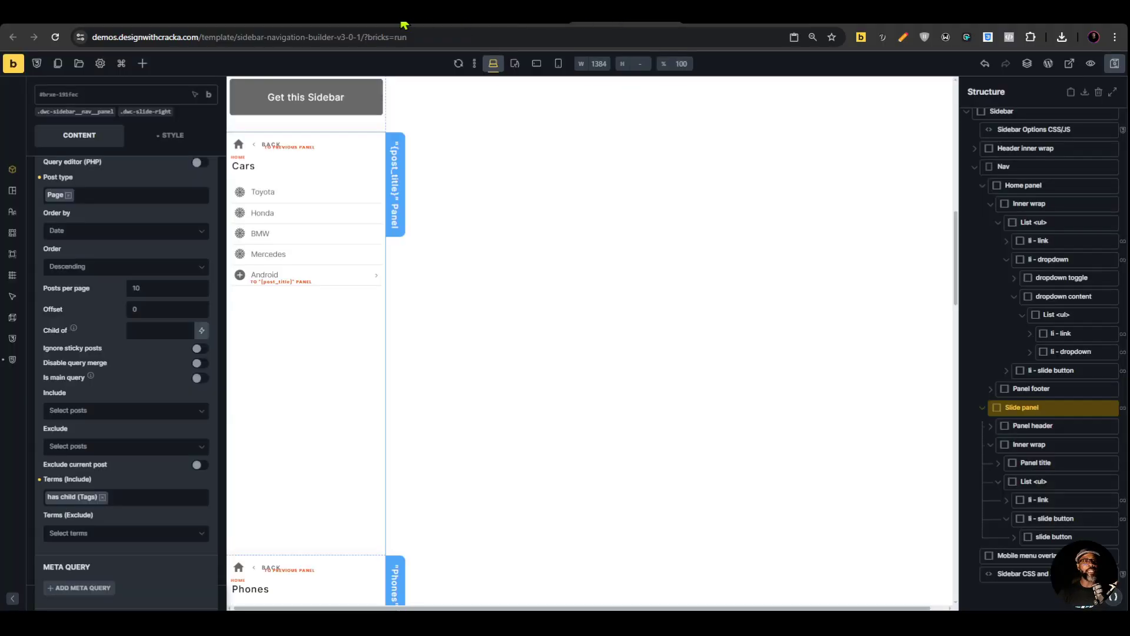
click(523, 25)
scroll(324, 282, down, 1)
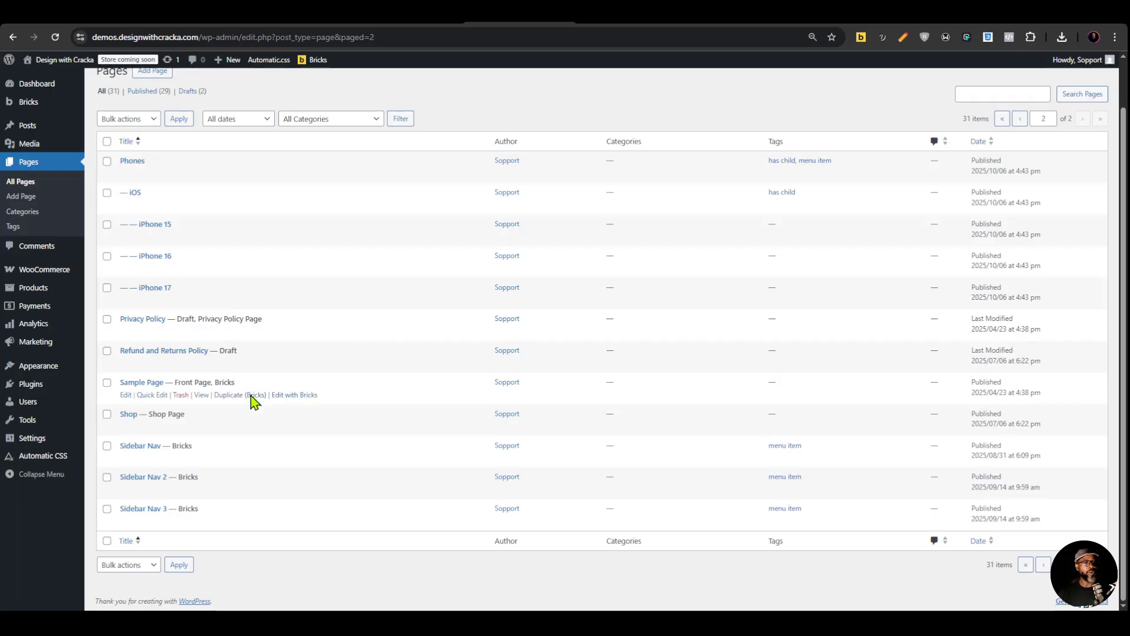
scroll(283, 406, up, 1)
scroll(317, 412, down, 1)
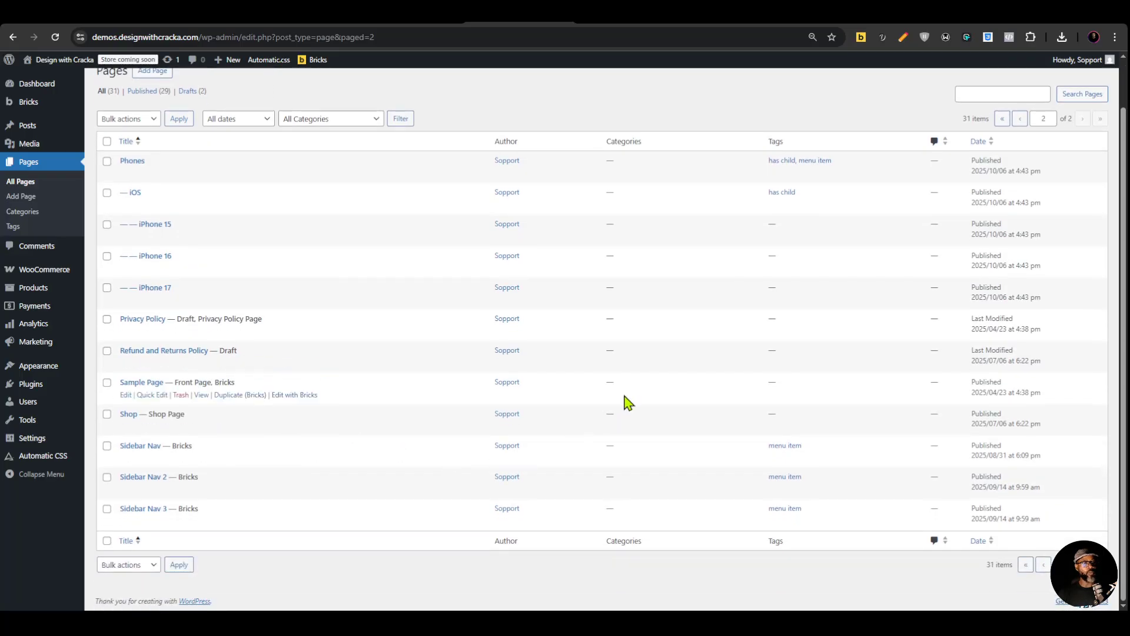
click(1043, 565)
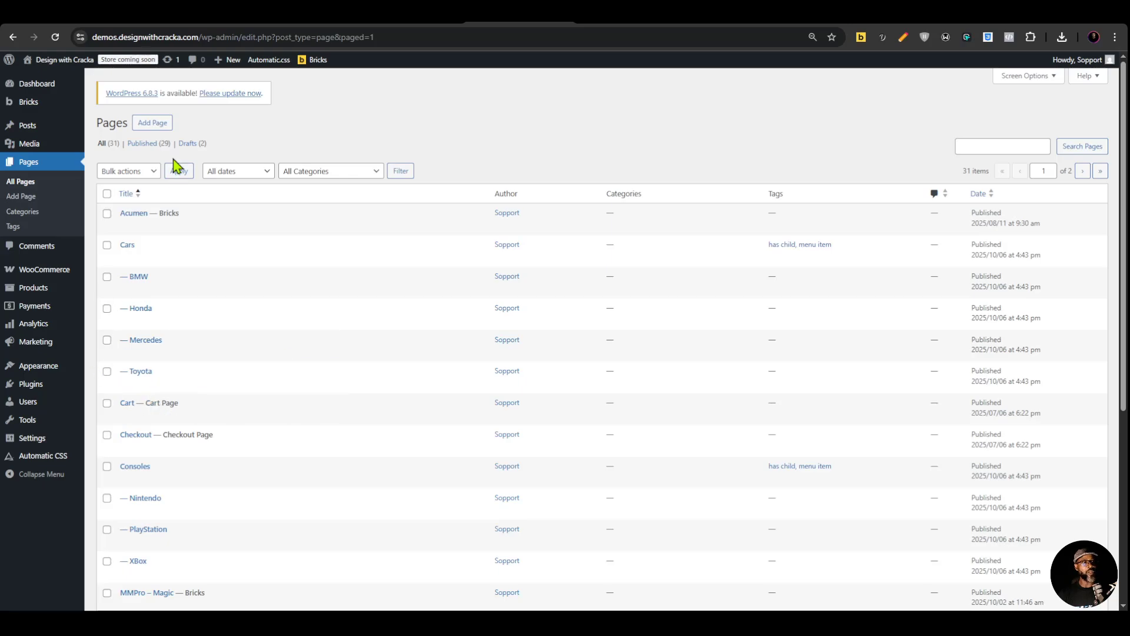
click(163, 131)
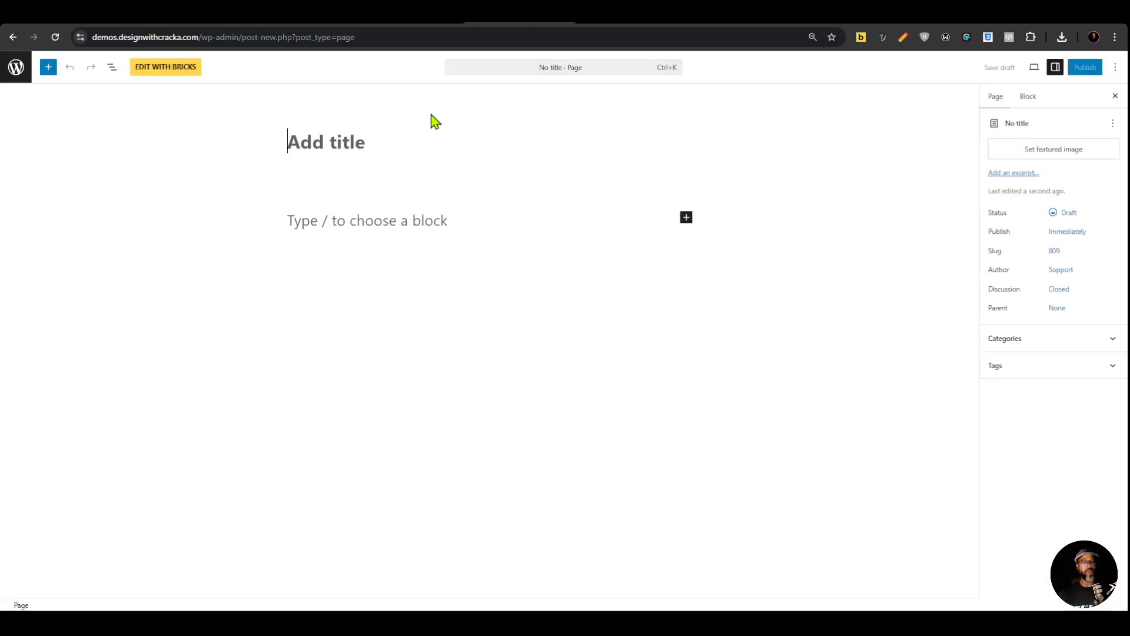
text(Camry)
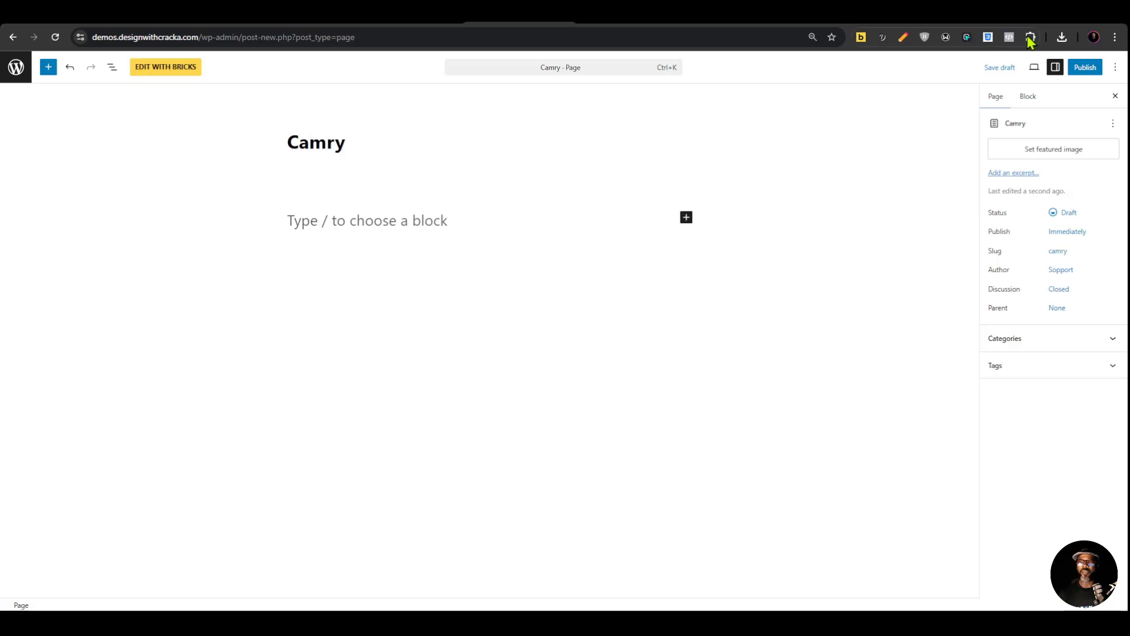
click(1085, 67)
click(1085, 67)
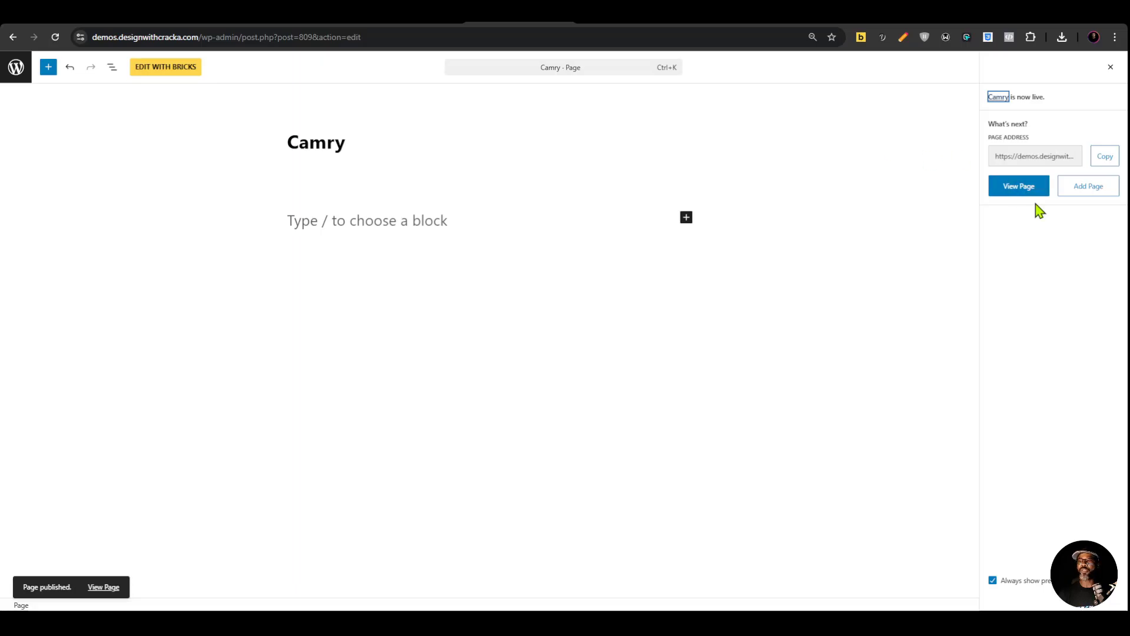
Add another page titled Corolla, set its parent to Toyota and publish it
click(1089, 187)
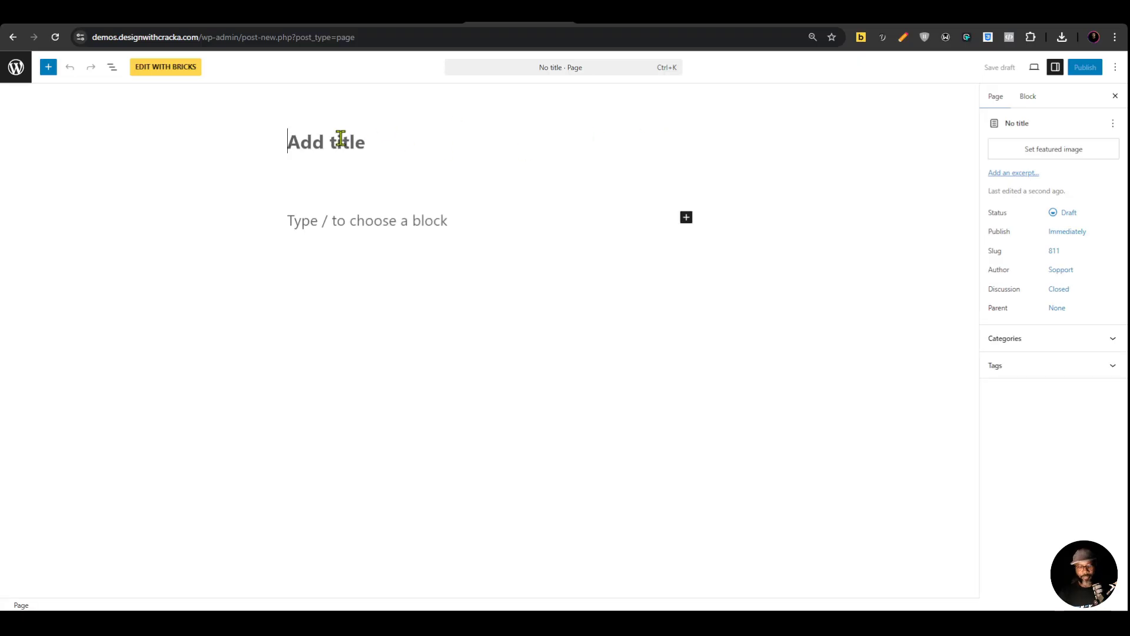
text(Corrolla)
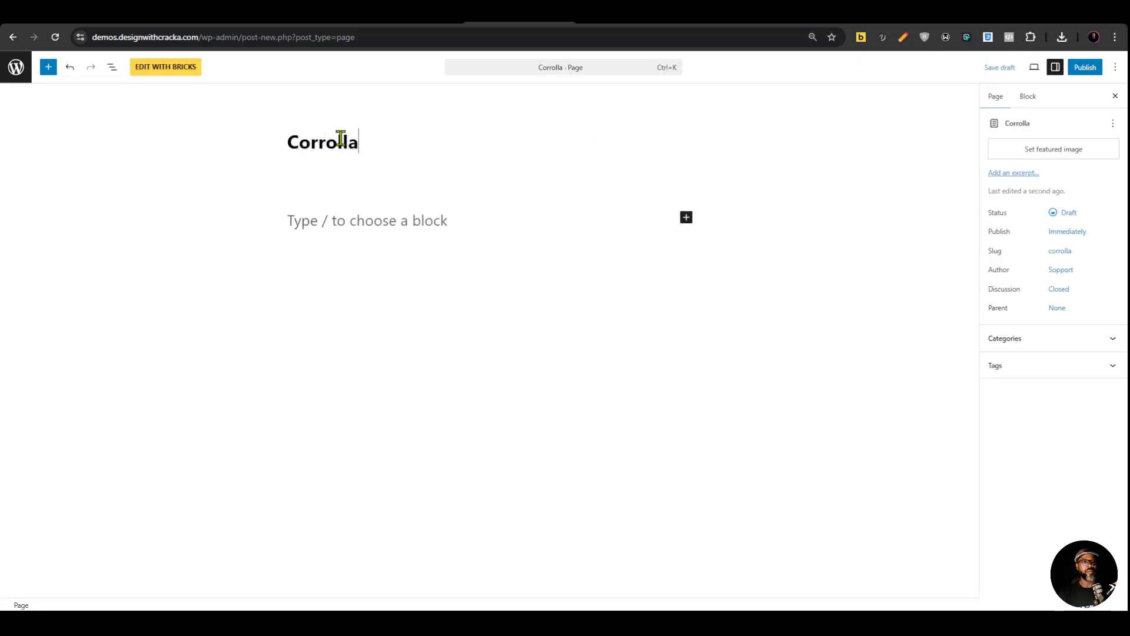
key(BackSpace)
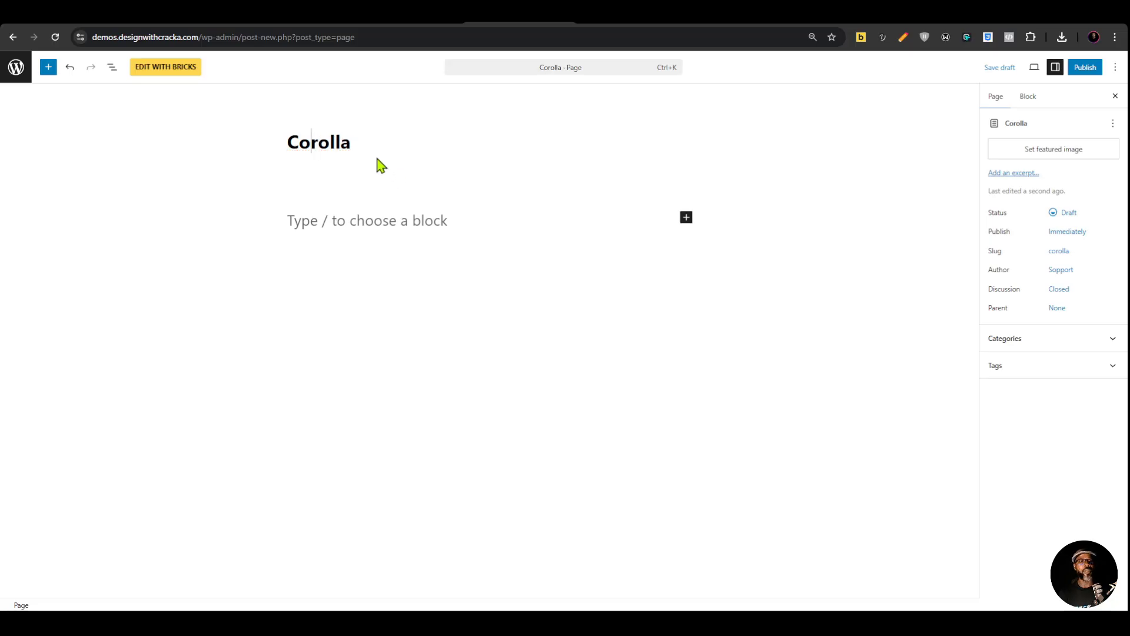
click(1059, 307)
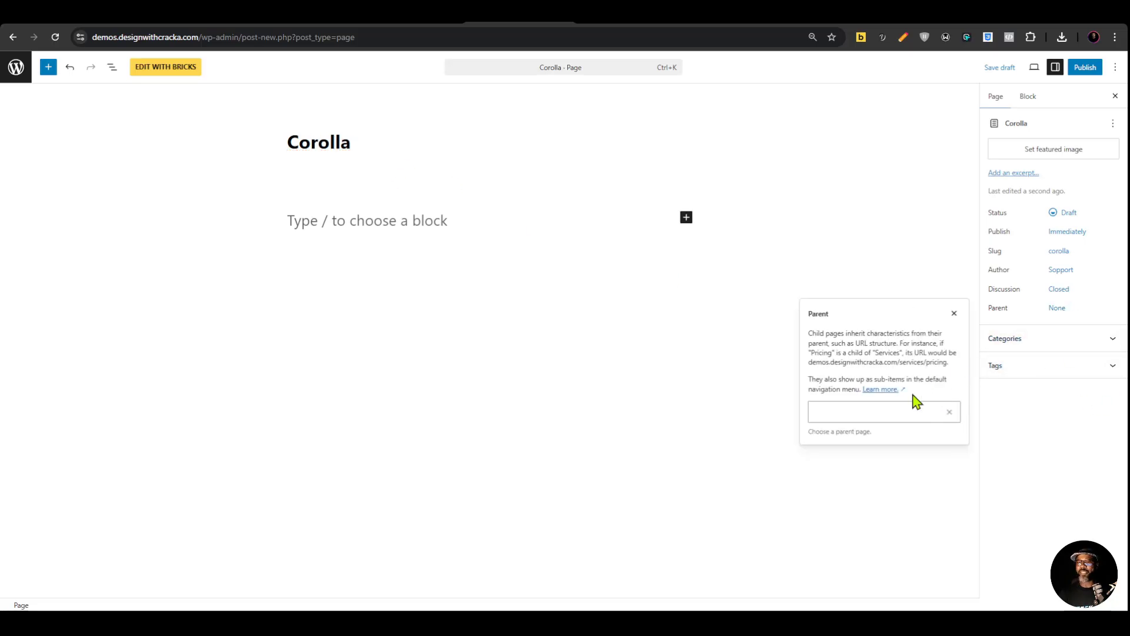
click(878, 412)
text(to)
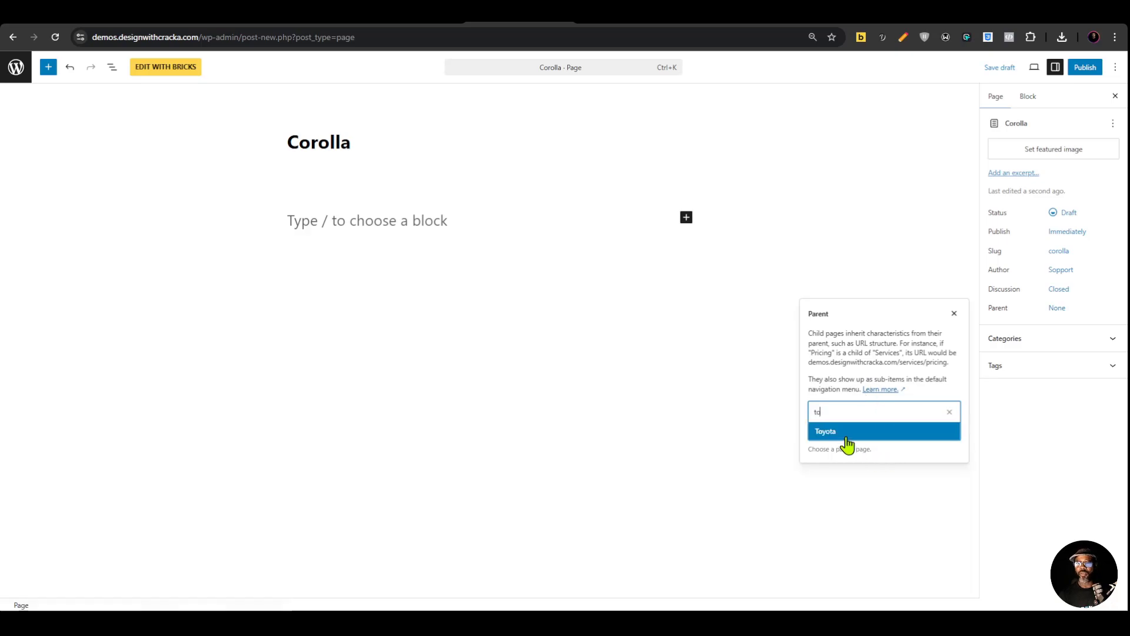
click(848, 436)
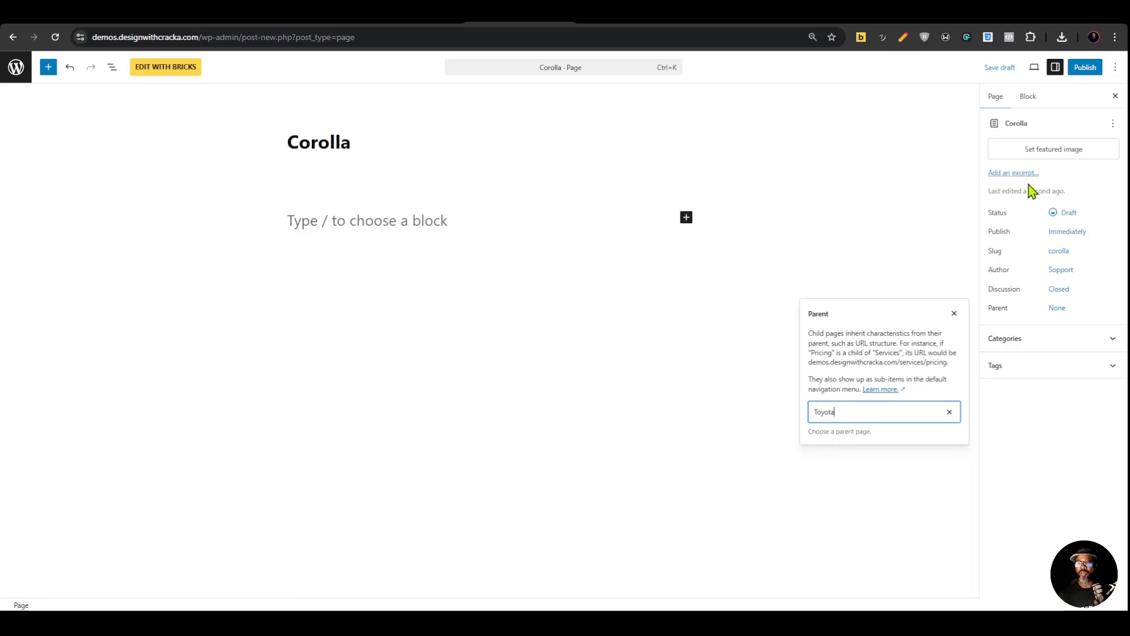
click(1087, 68)
click(1089, 69)
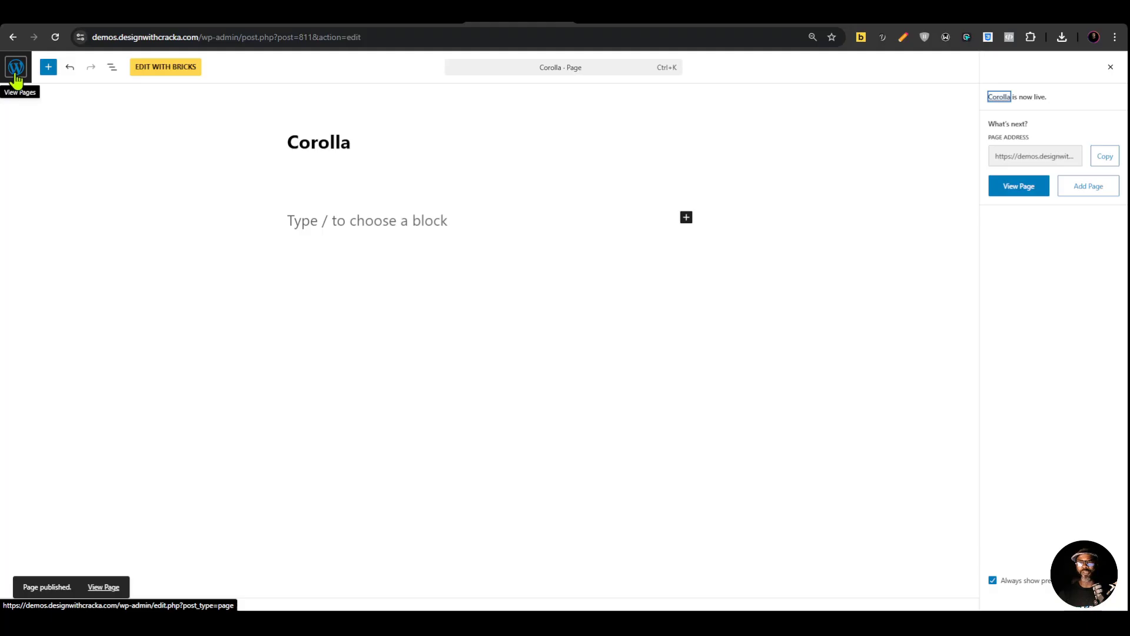
Return to the Pages list and quick-edit the Camry page, setting its parent to Toyota
click(17, 81)
click(158, 258)
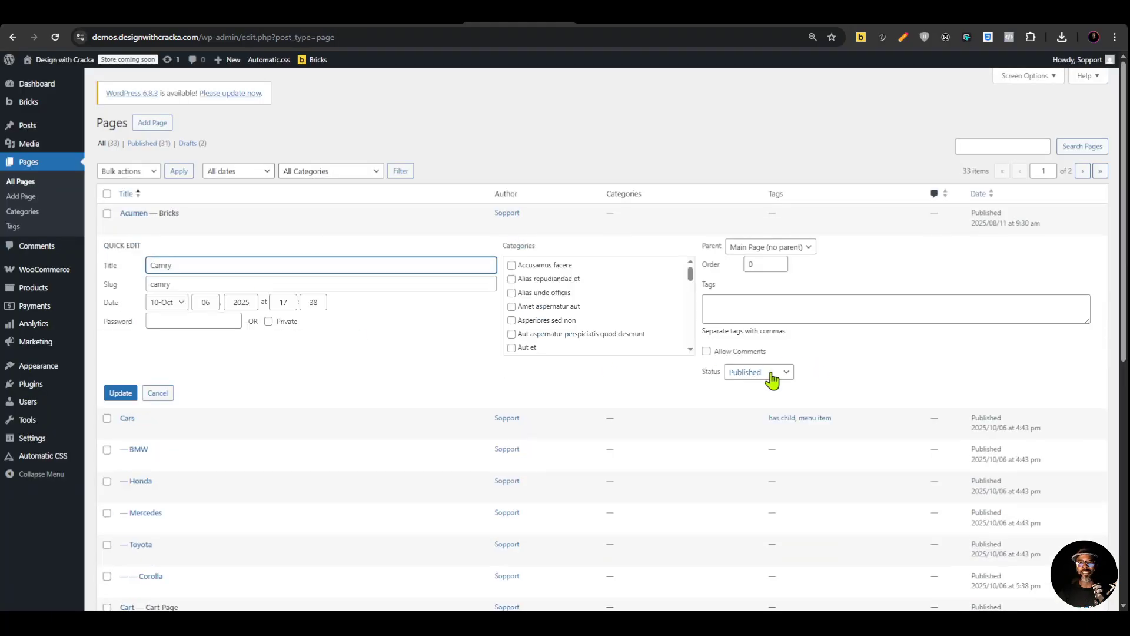
click(770, 247)
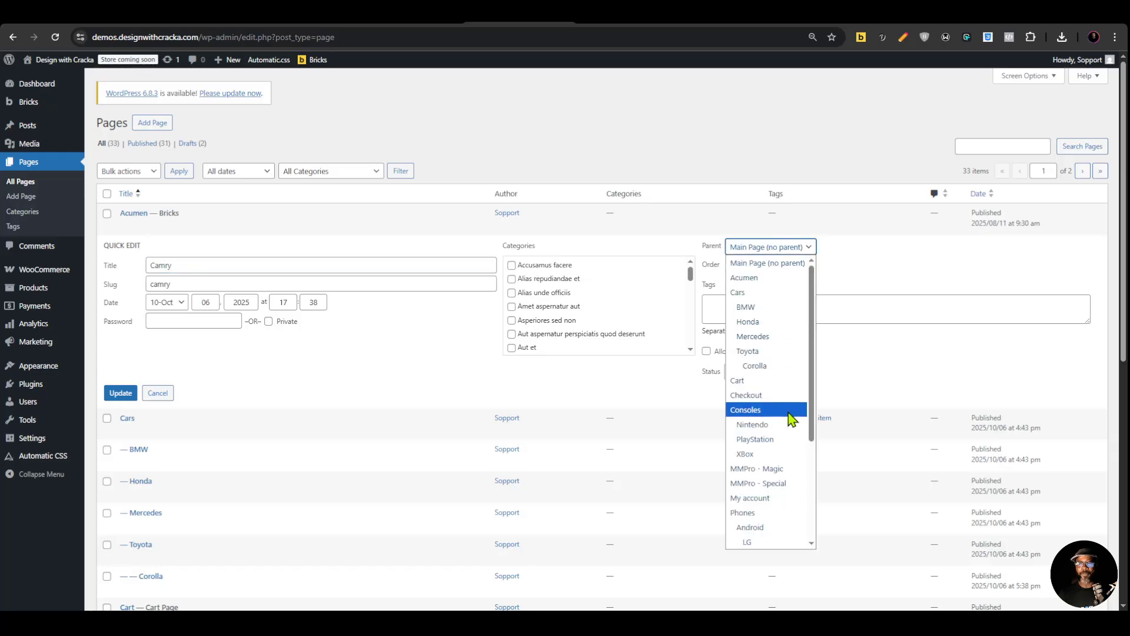
scroll(778, 457, down, 2)
scroll(771, 353, up, 3)
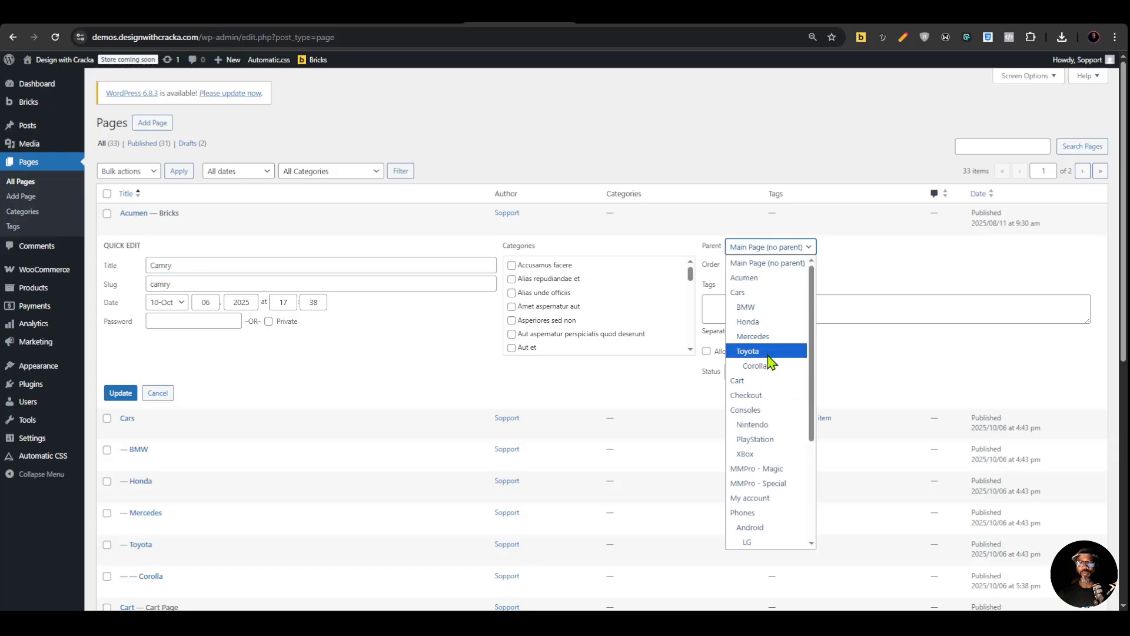
click(771, 350)
click(115, 393)
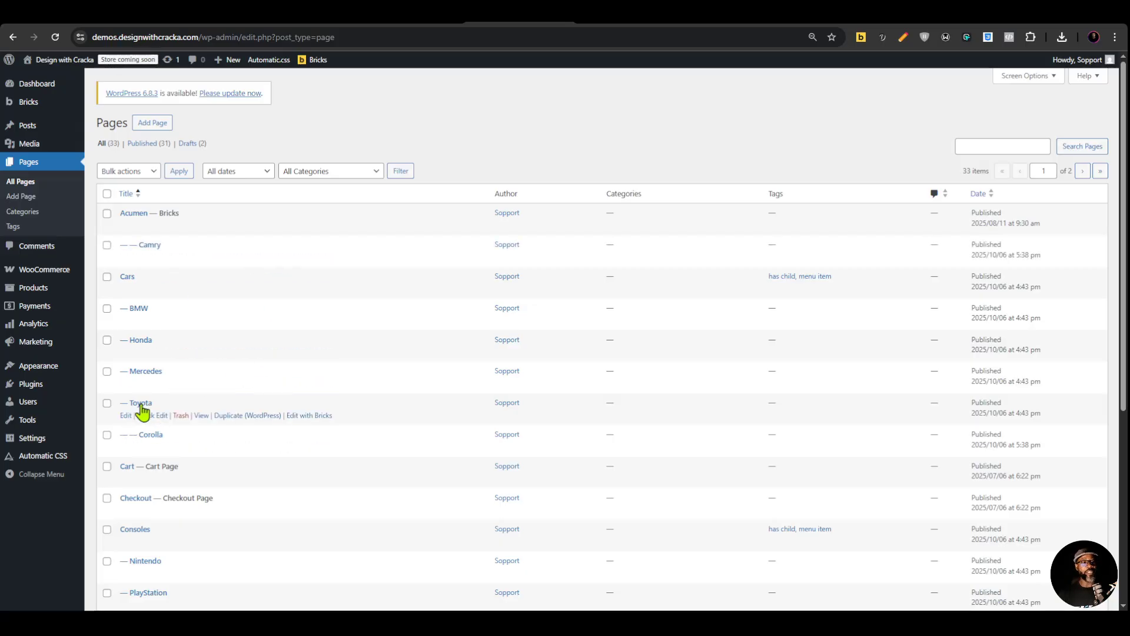
Quick-edit the Toyota page to add the tag "has child" and update it
click(166, 416)
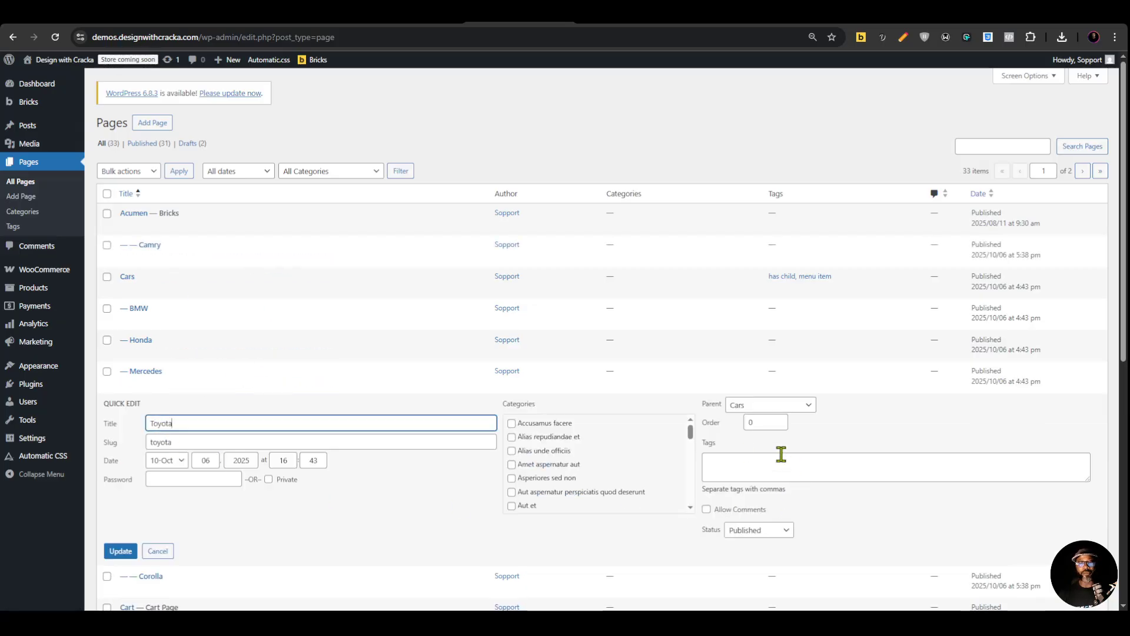
click(814, 463)
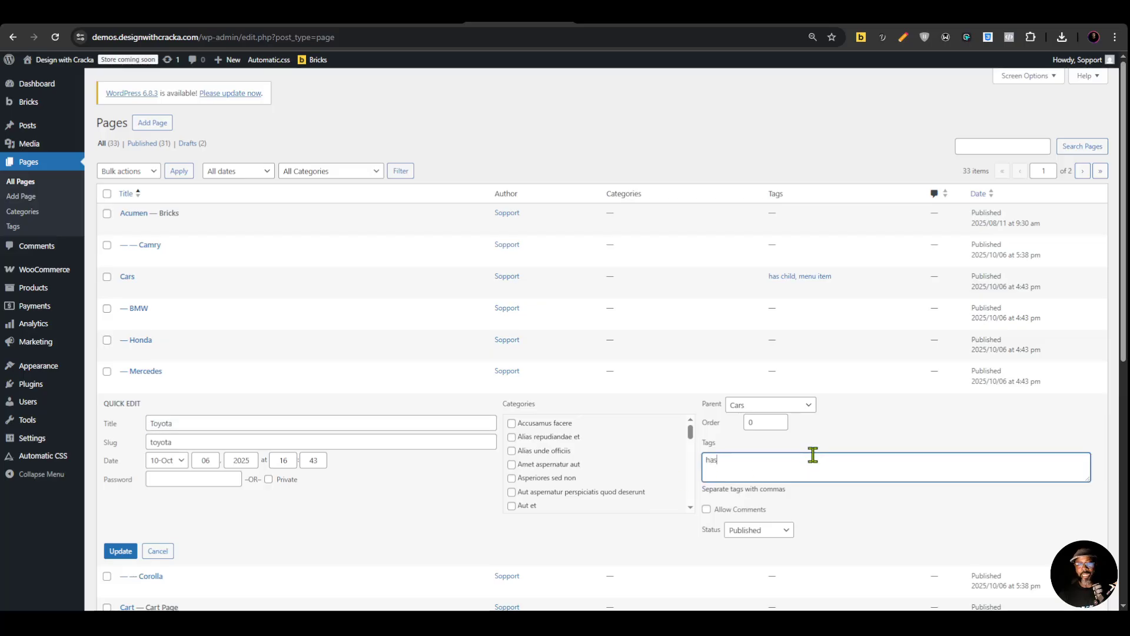
text(has)
click(759, 484)
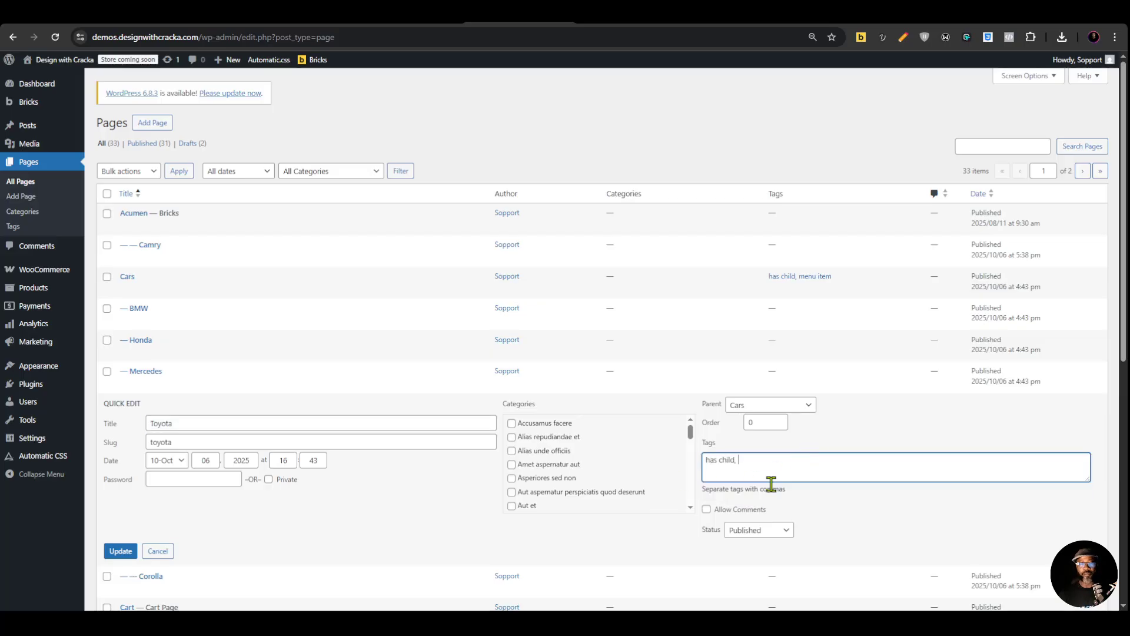
click(121, 550)
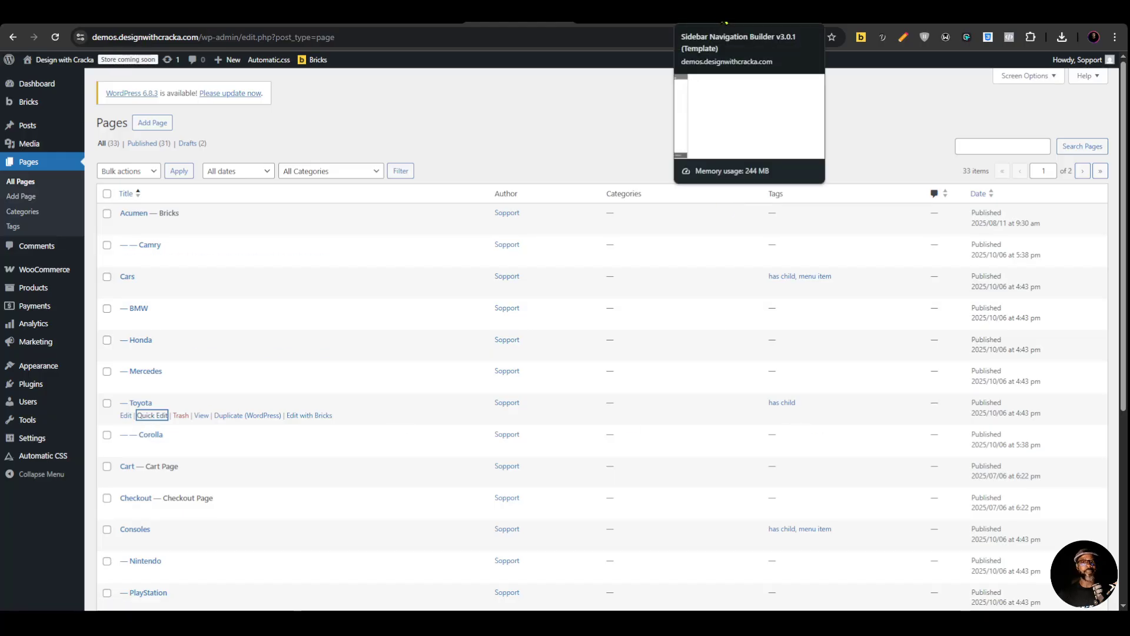
Reload the front-end preview and check the Cars dropdown with its nested Toyota dropdown
click(724, 22)
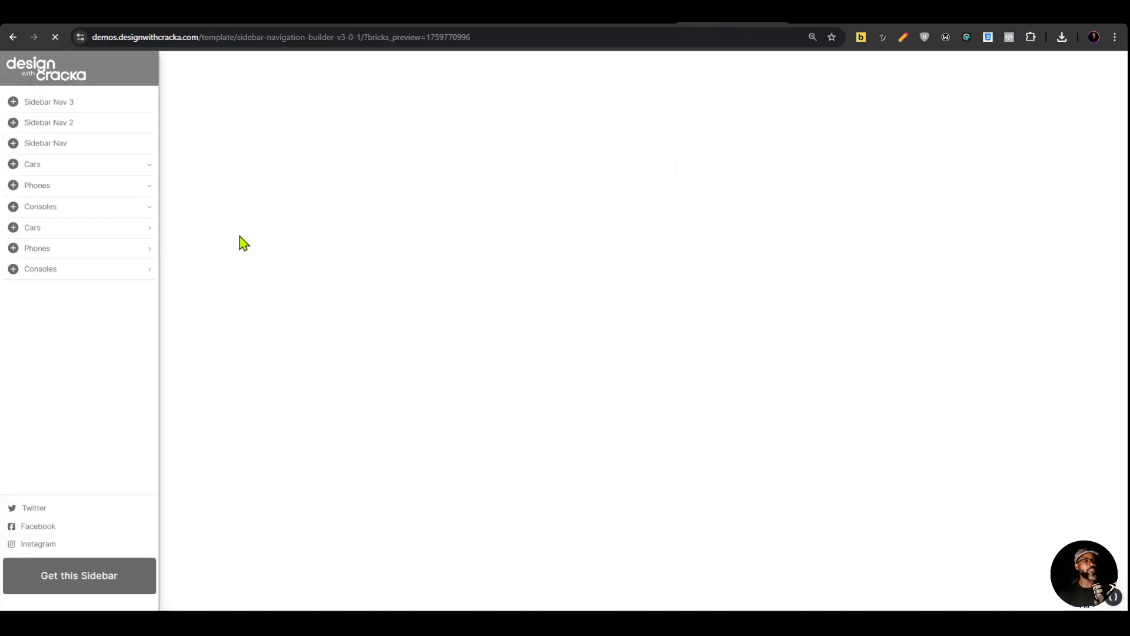
click(87, 164)
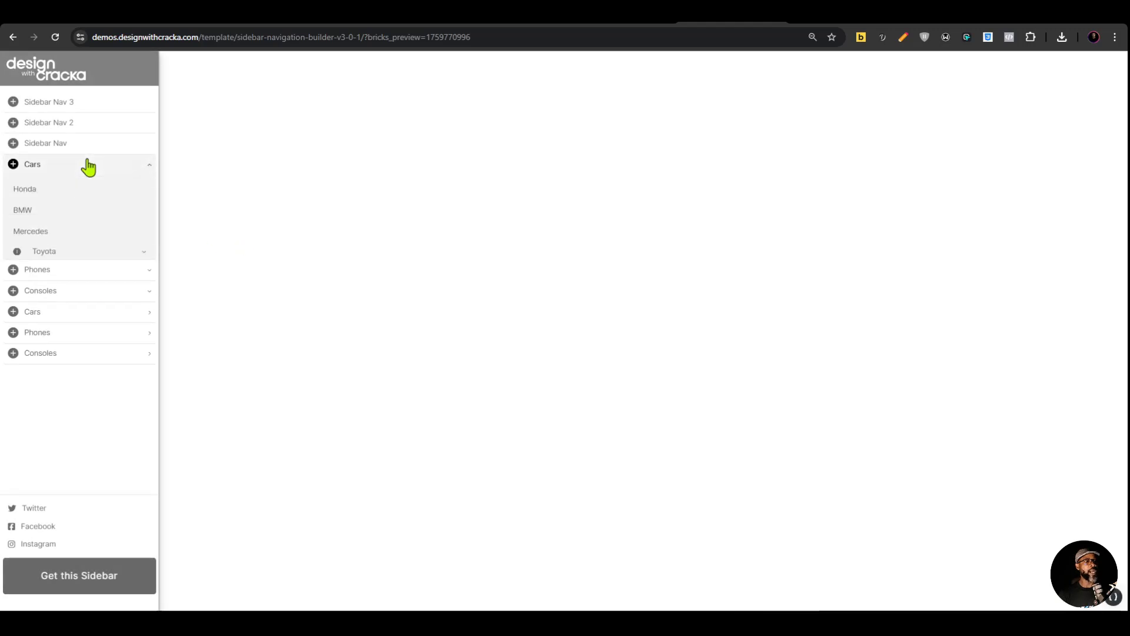
click(110, 254)
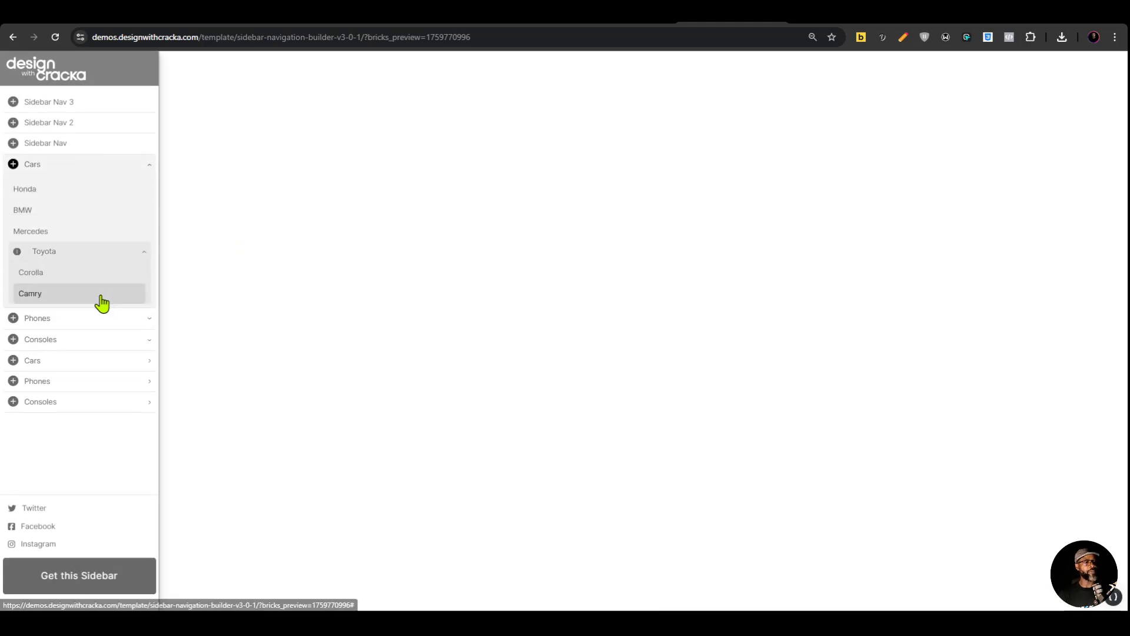
click(125, 258)
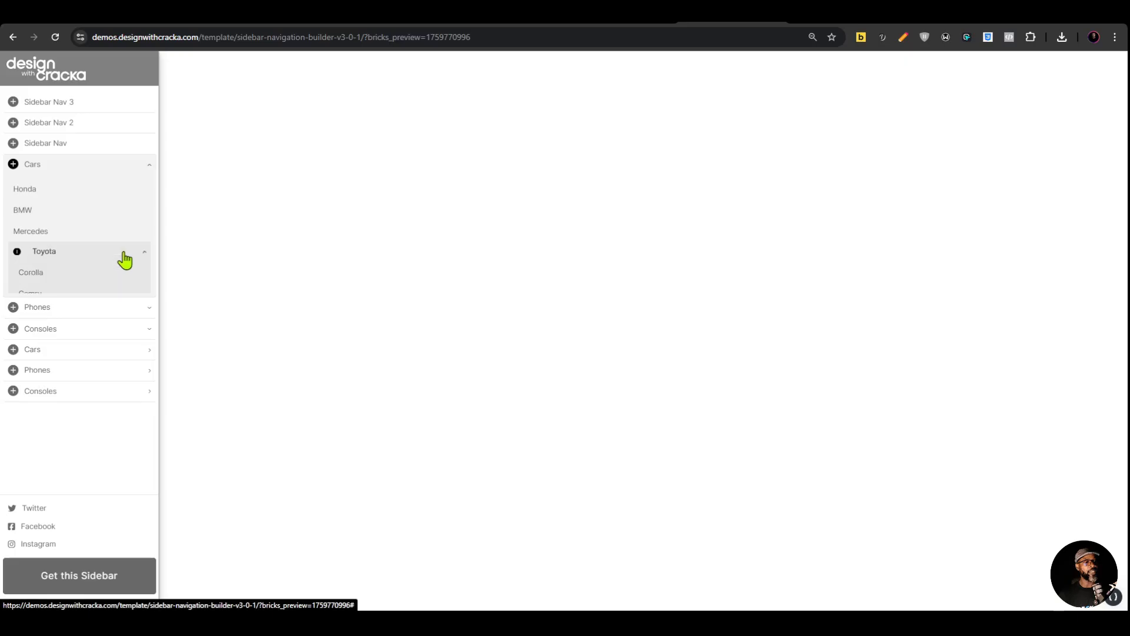
click(139, 167)
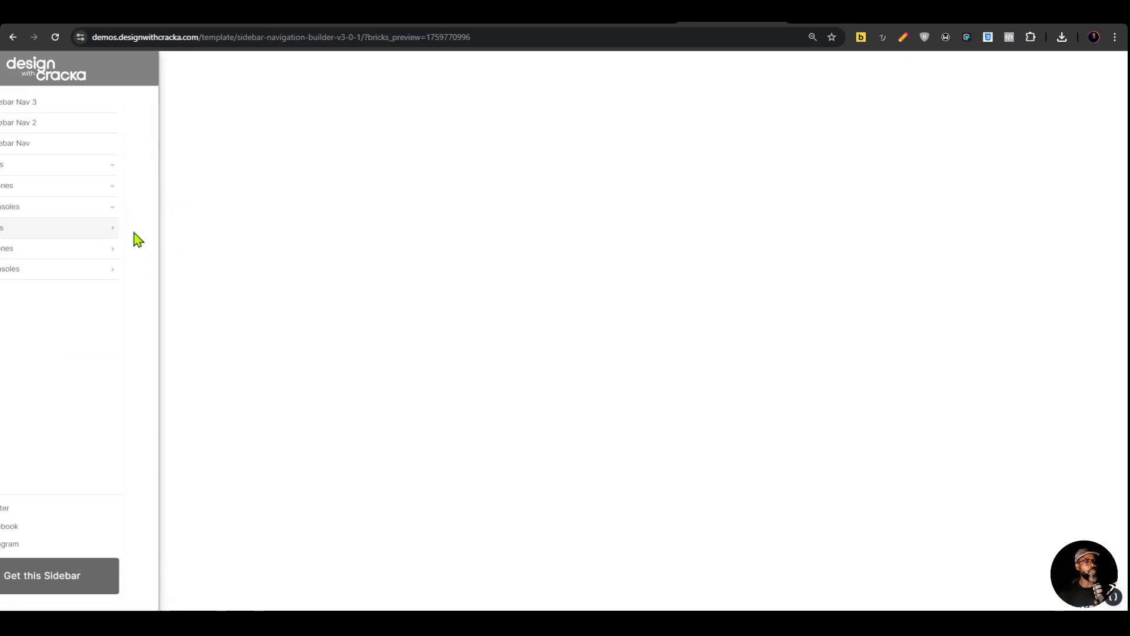
Test the Cars slide panel's nested Toyota panel and its back links through to the home panel
click(120, 215)
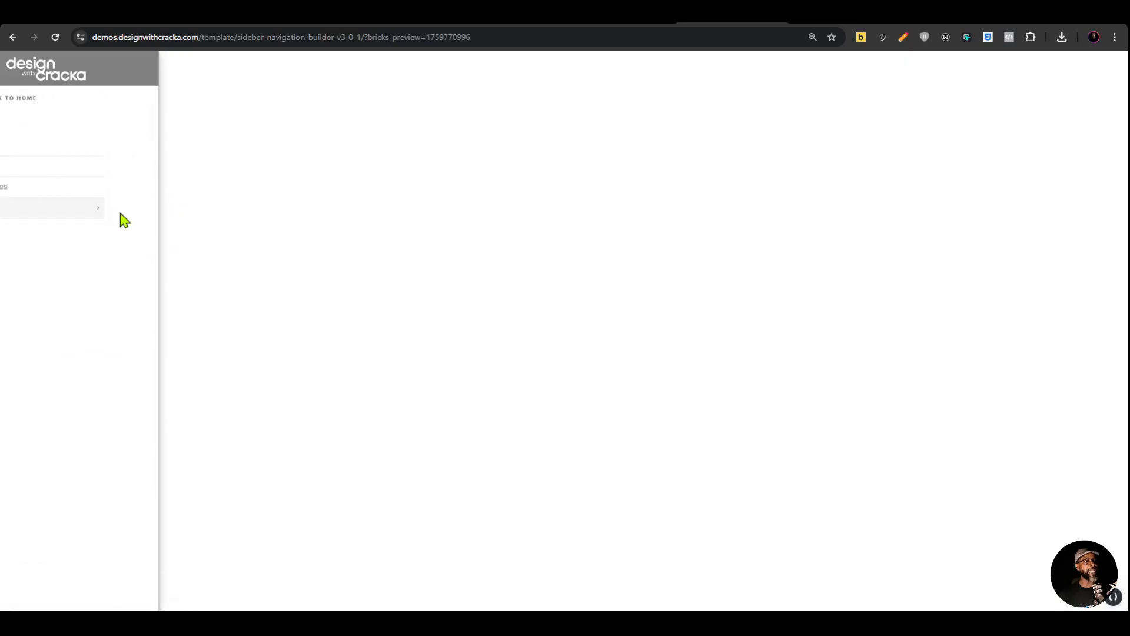
click(83, 109)
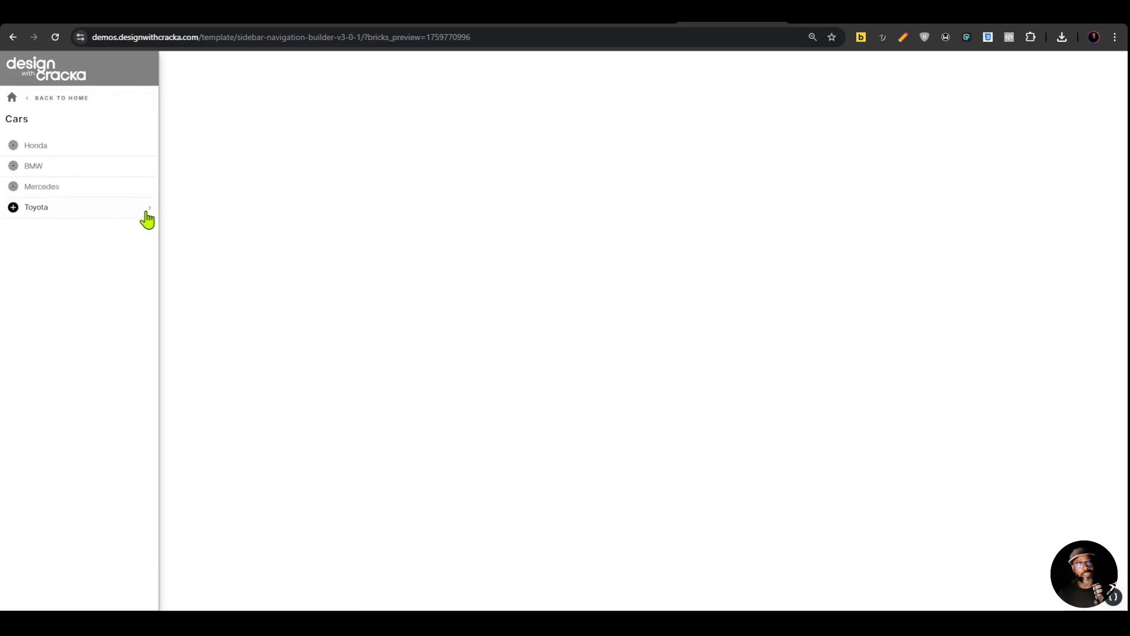
click(94, 212)
click(63, 106)
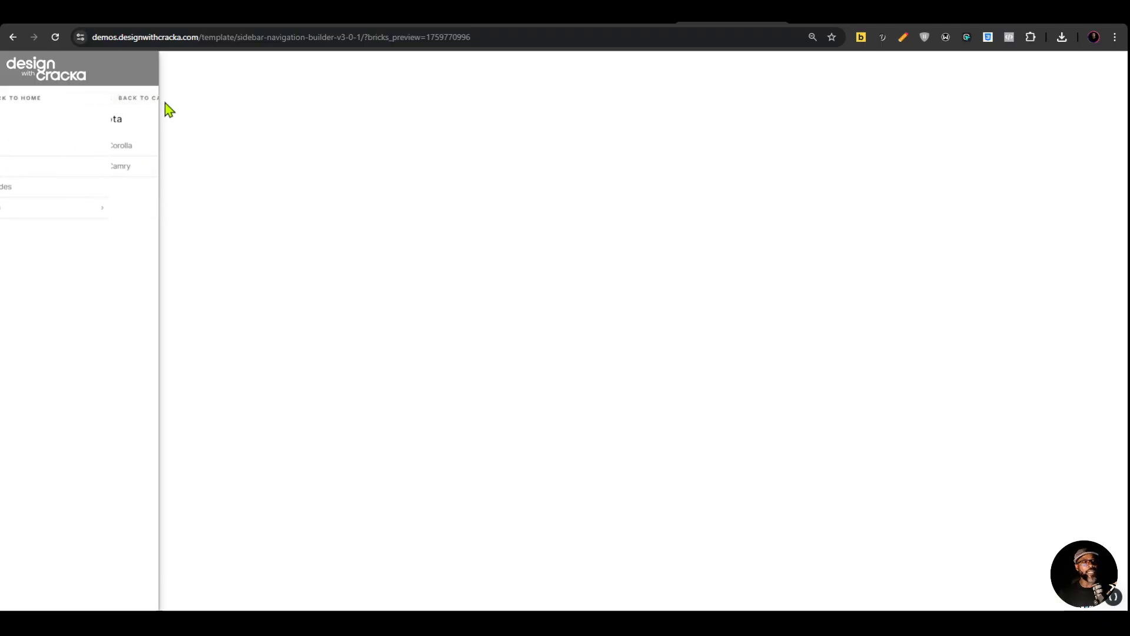
click(86, 213)
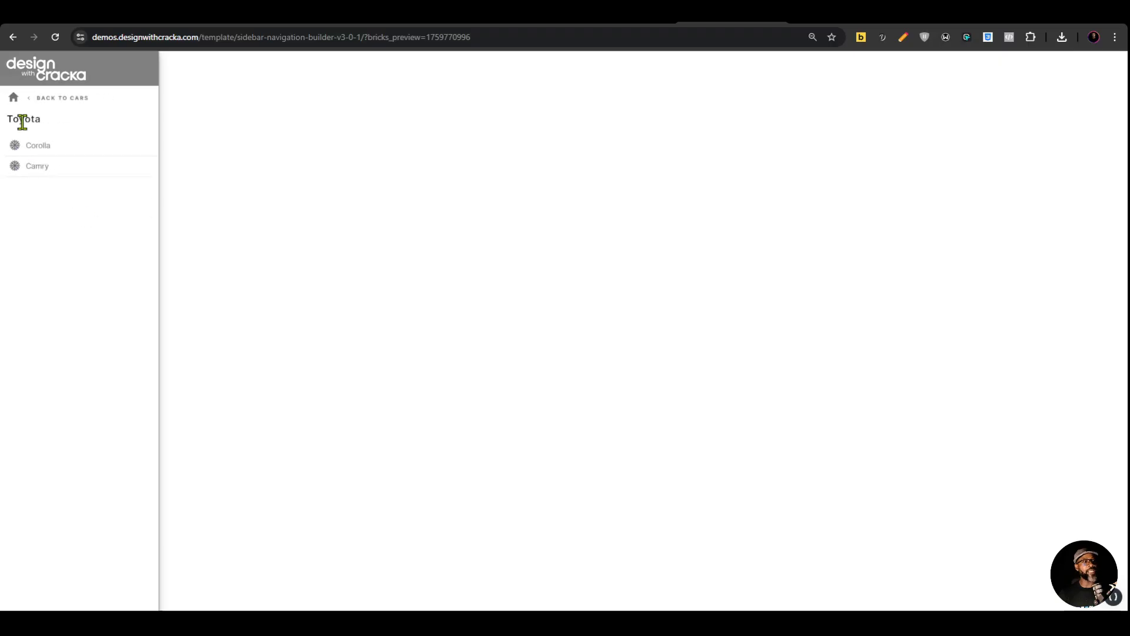
click(67, 101)
click(64, 100)
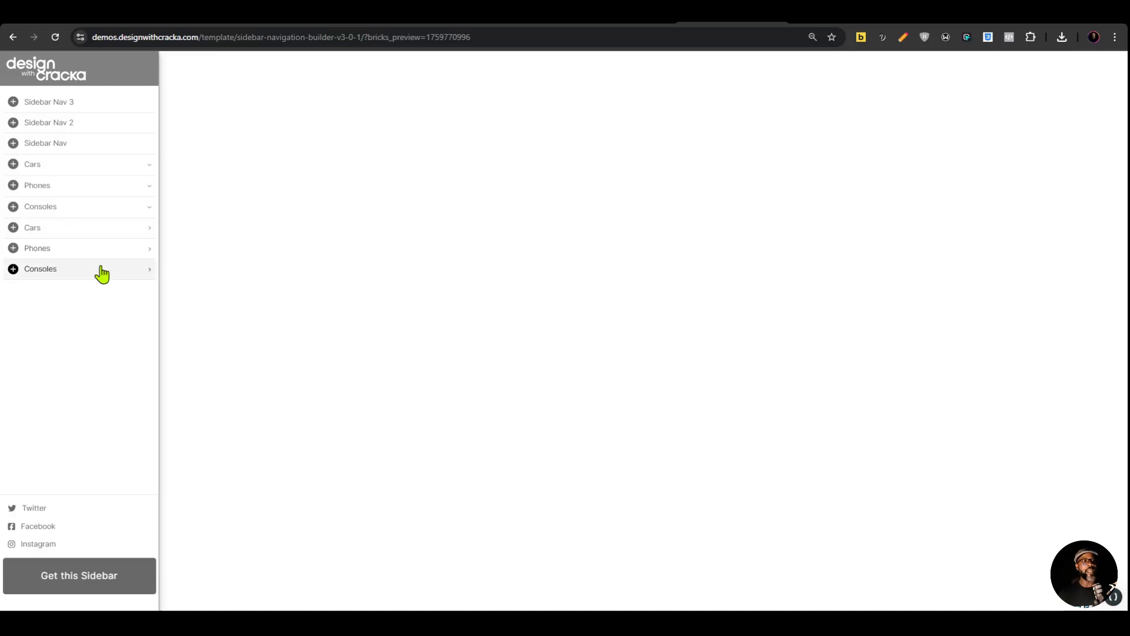
Return to the Bricks builder and set the link inside the slide panel's li - link item to dynamic data using the post URL
click(635, 25)
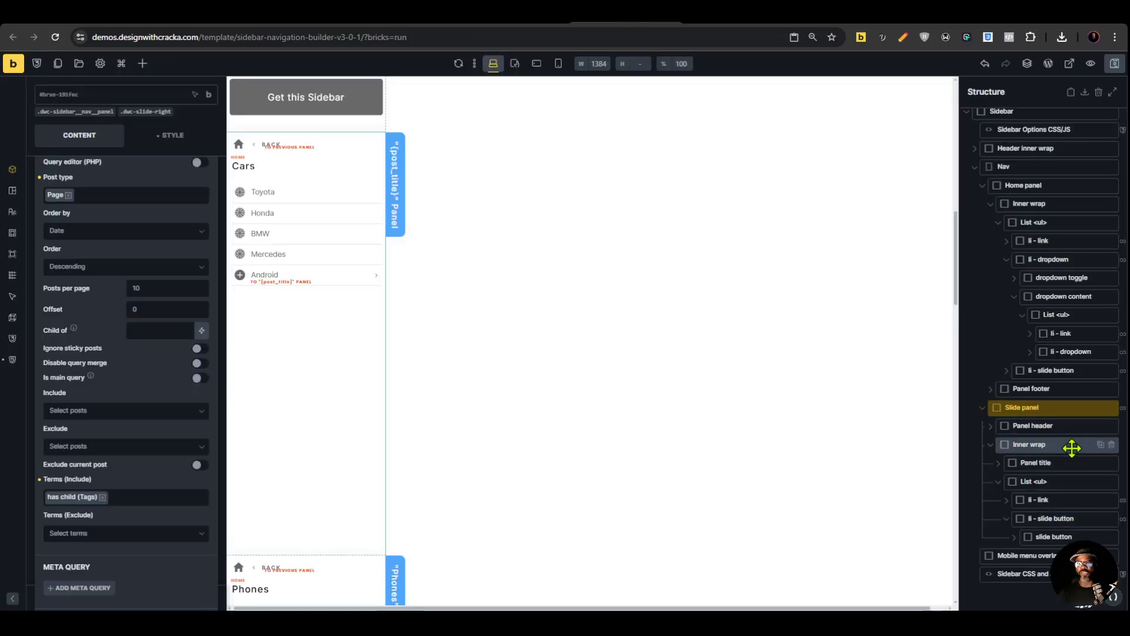
click(1027, 500)
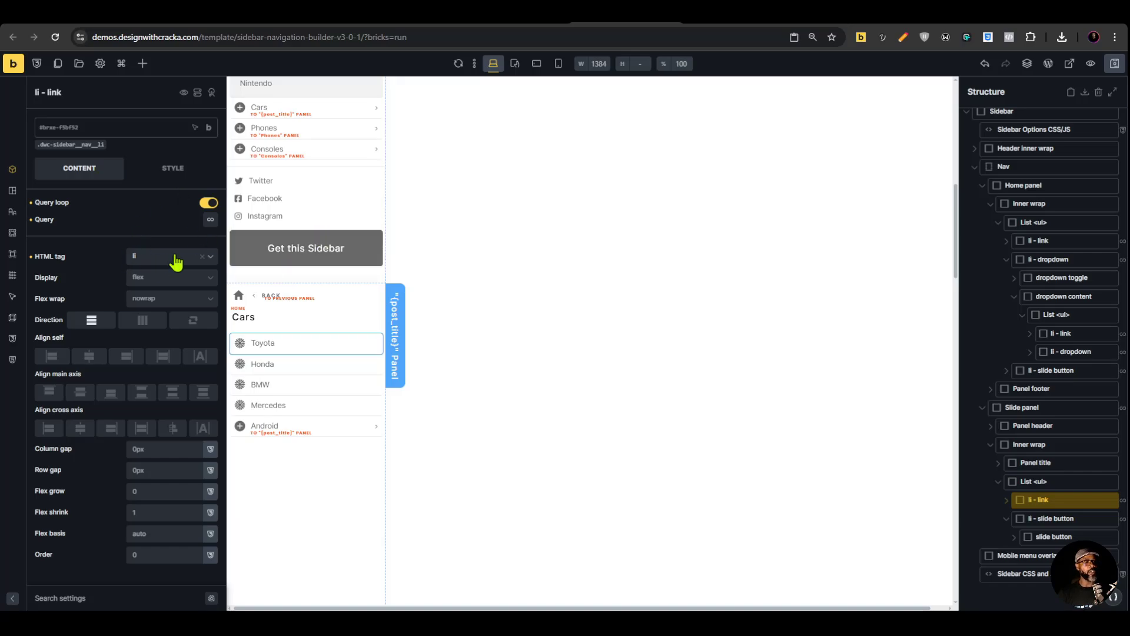
click(1006, 500)
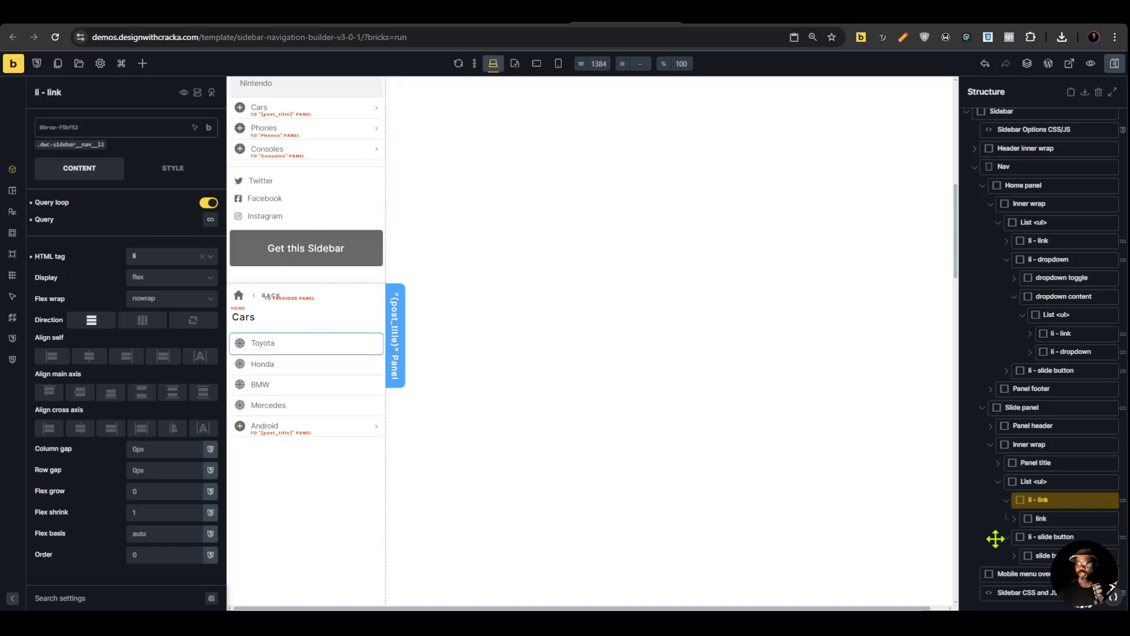
click(1046, 518)
click(158, 253)
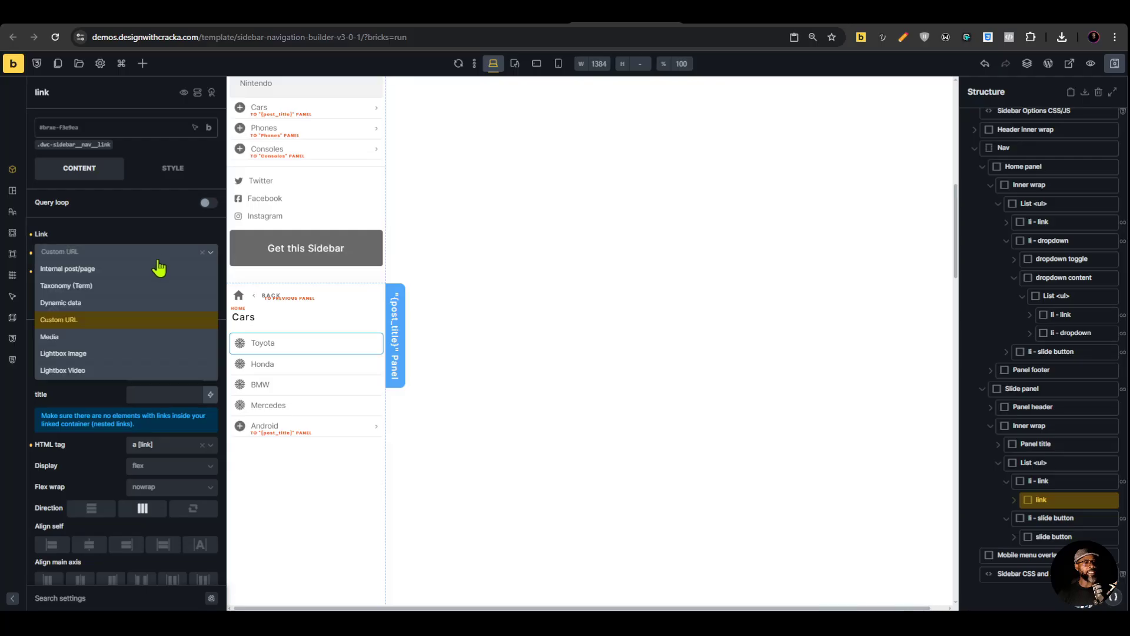
click(110, 302)
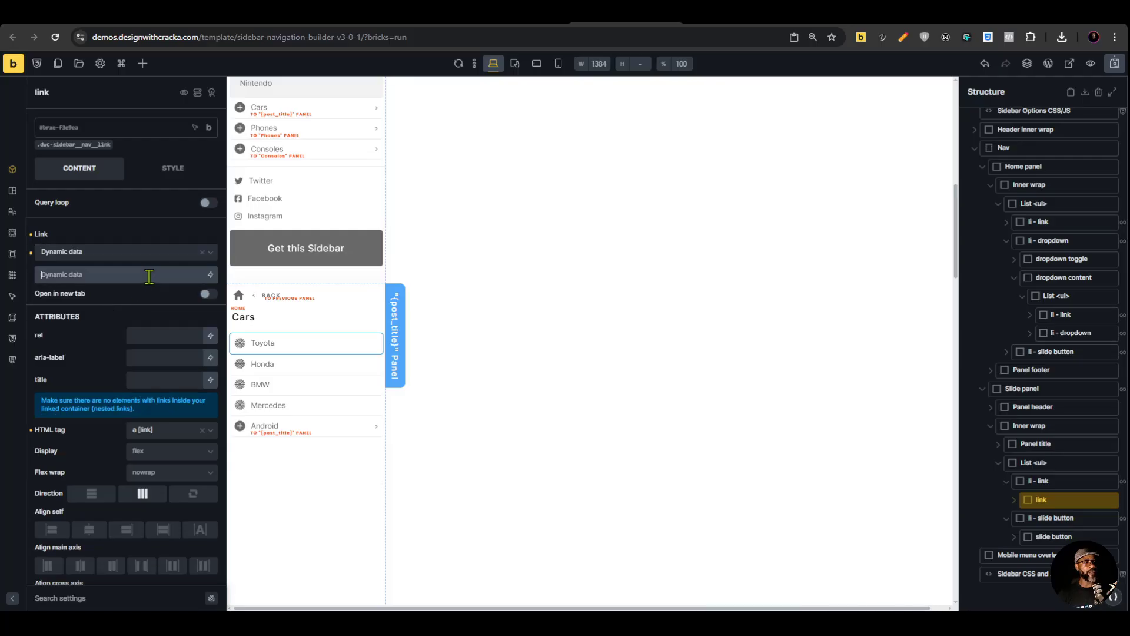
click(210, 275)
click(82, 365)
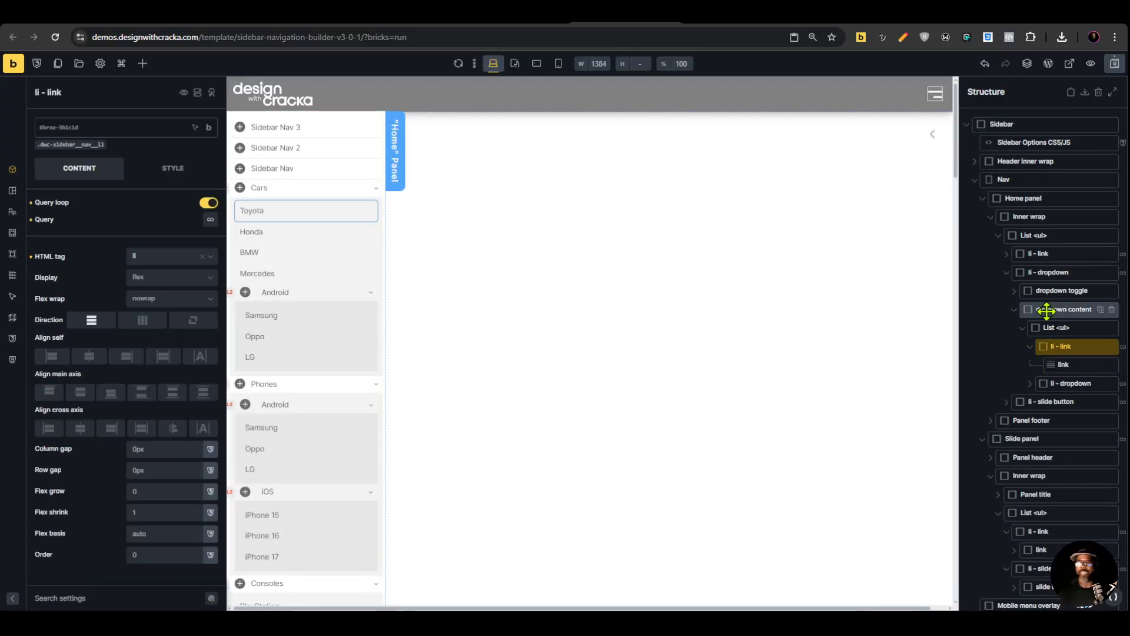
Link the dropdown content's link and the home panel's top-level link to the dynamic post URL, {post_url}
click(1062, 351)
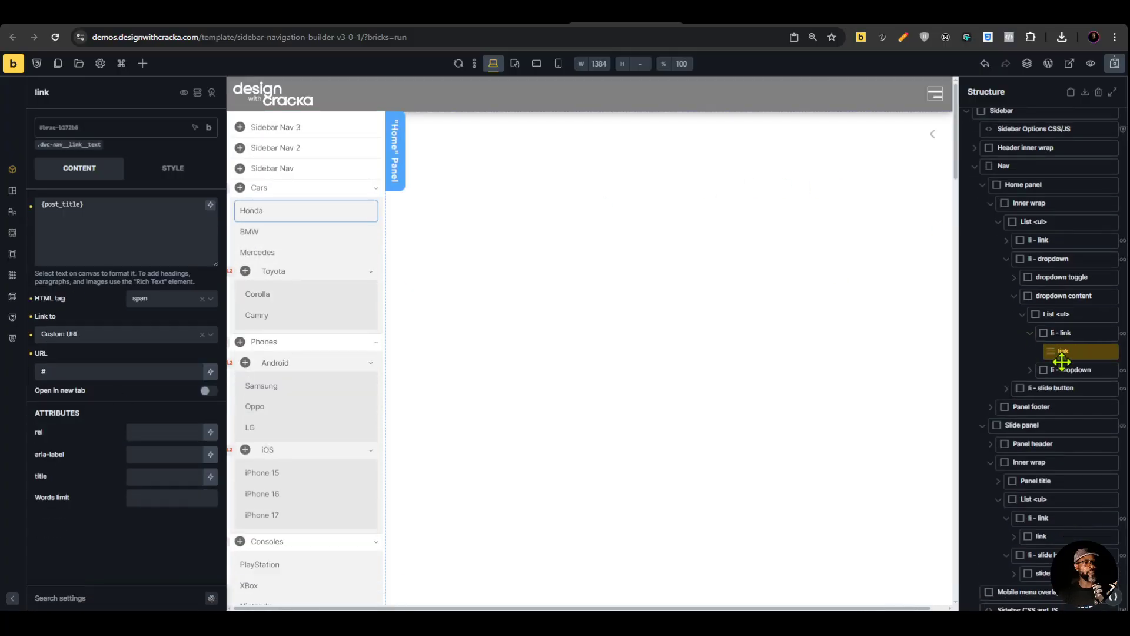
click(210, 357)
key(Escape)
click(1042, 253)
click(1043, 271)
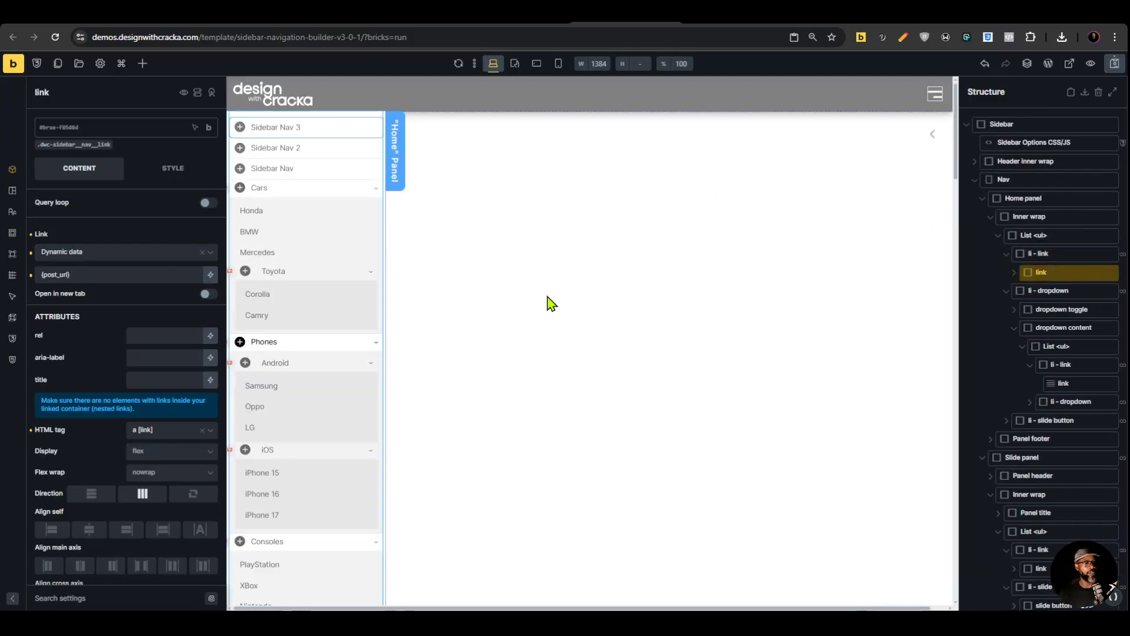
Open the front-end preview and check the page links in the Cars dropdown, its Toyota dropdown, and the Cars and Toyota slide panels
click(1069, 63)
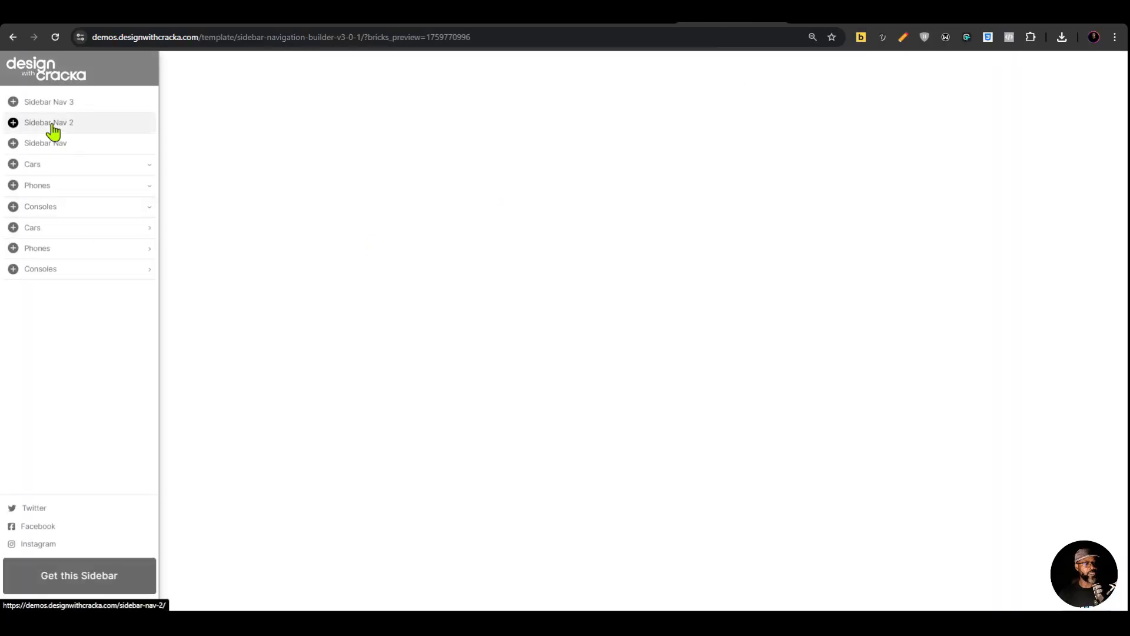
click(88, 170)
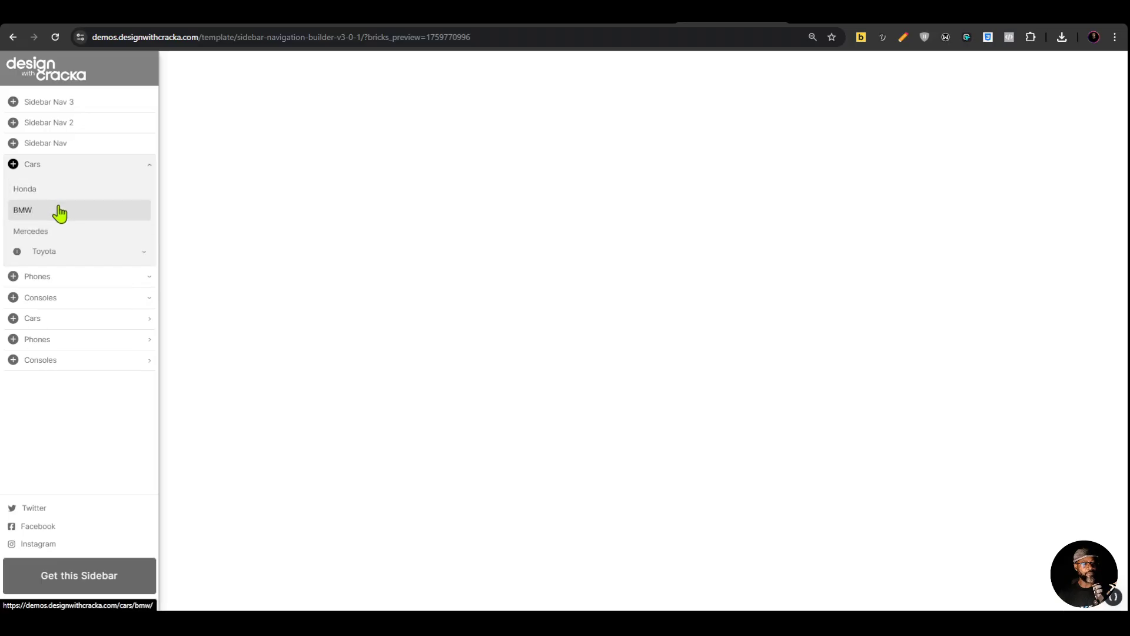
click(60, 251)
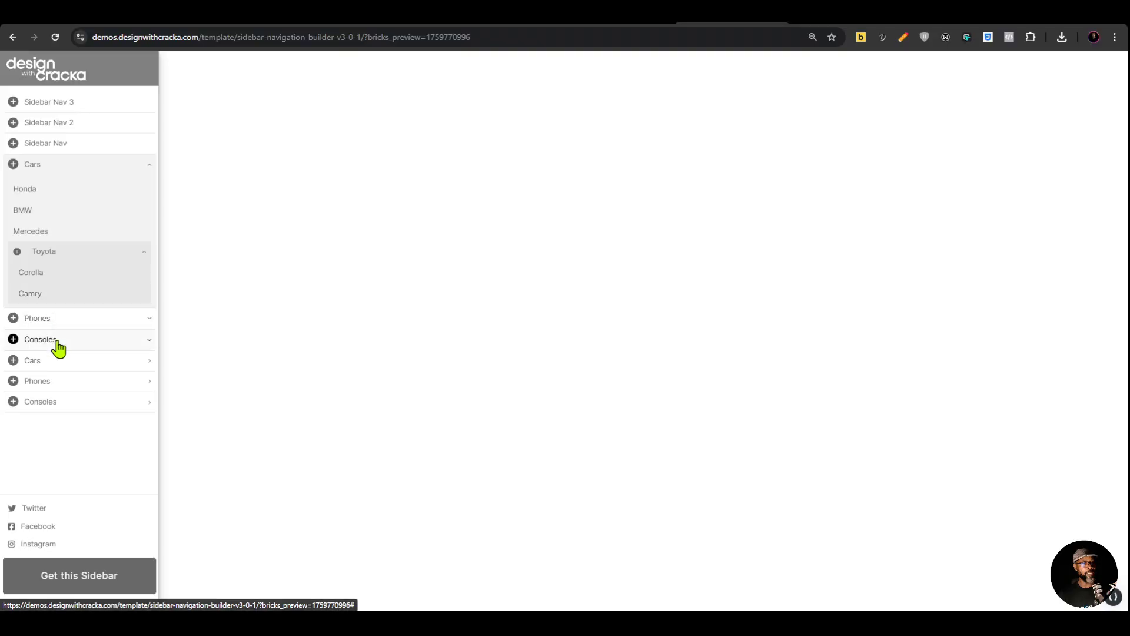
click(64, 366)
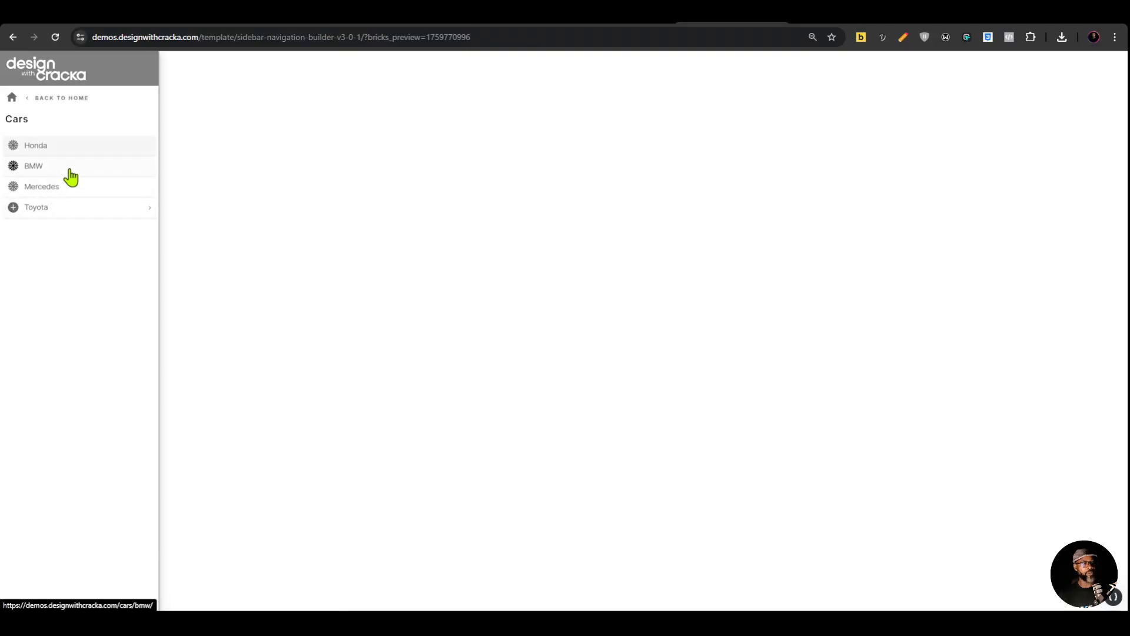
click(65, 214)
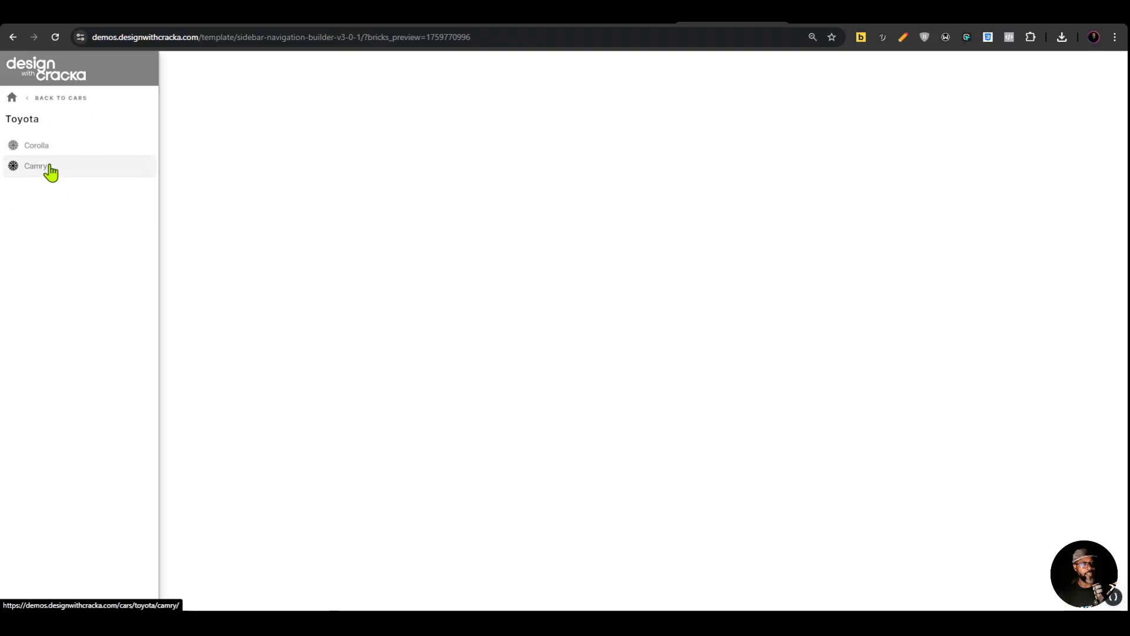